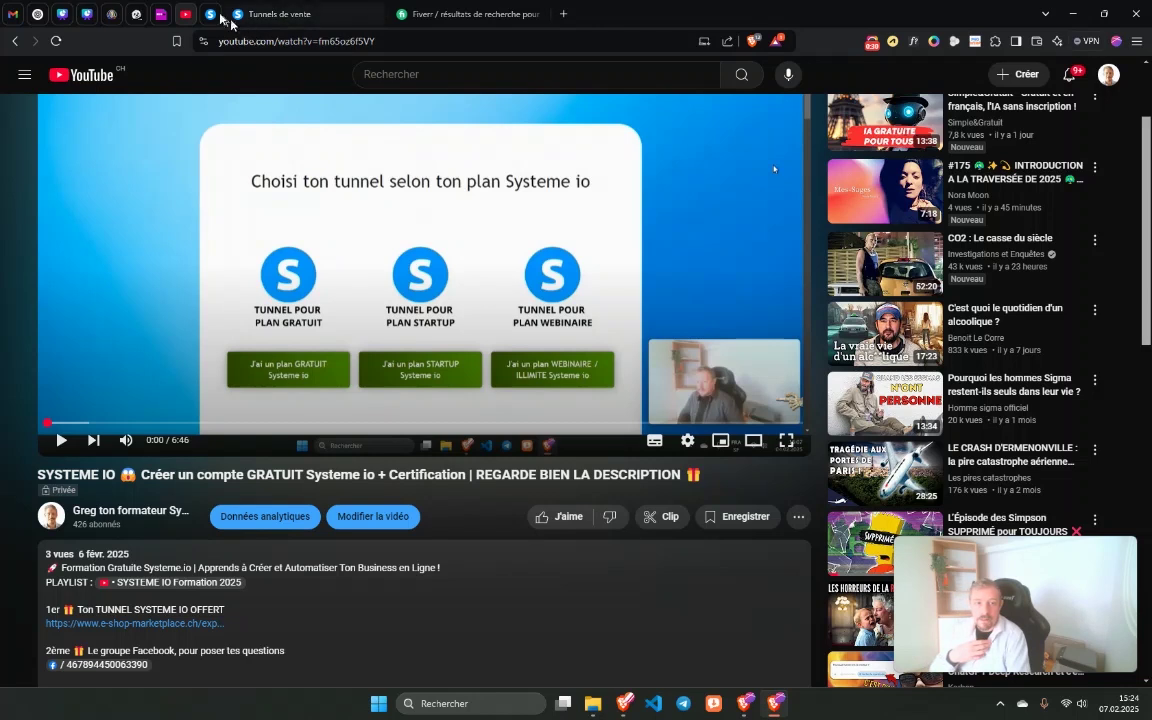
Switch to the ChatGPT conversation "Recette magique rapide" and start a message reading "Ok super infos, je souhaite créer un ebook".
left_click(71, 14)
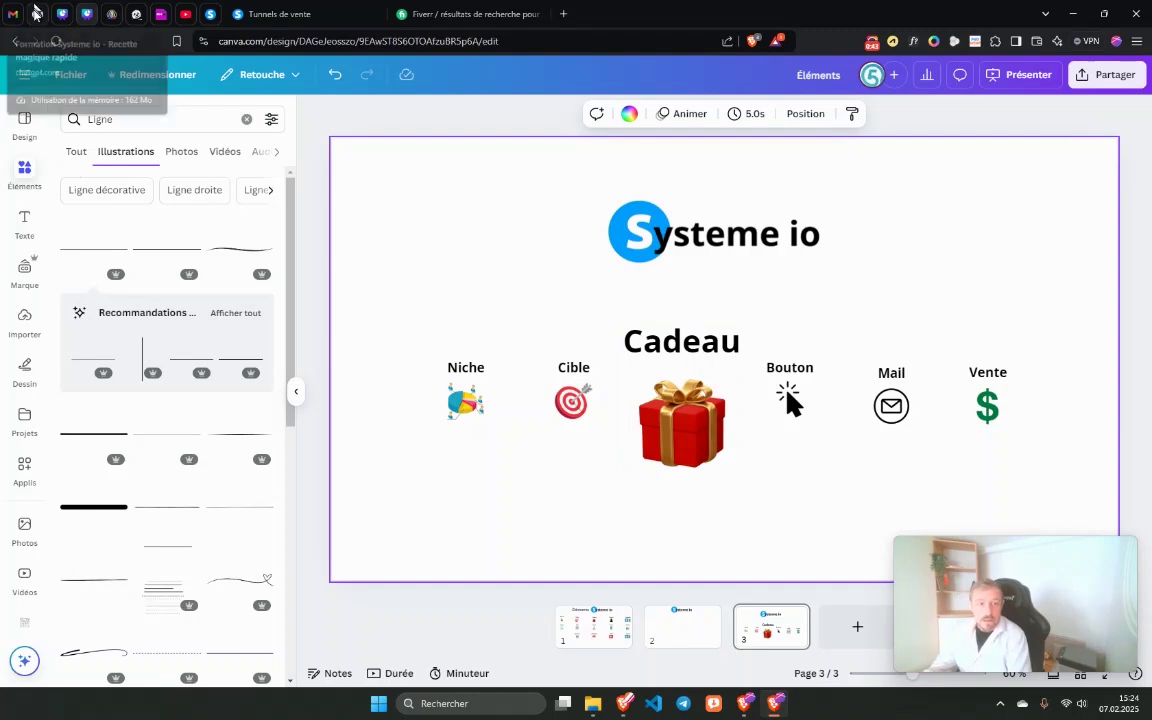
left_click(36, 13)
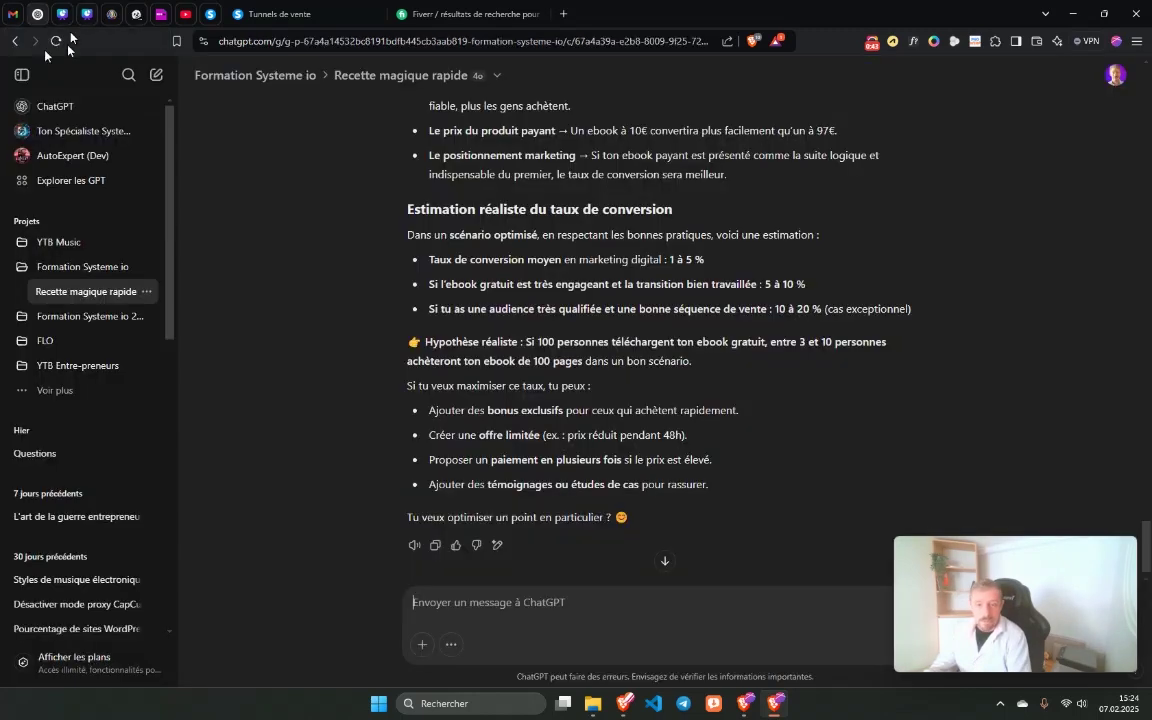
left_click(446, 608)
type("Ok super infos, je souh")
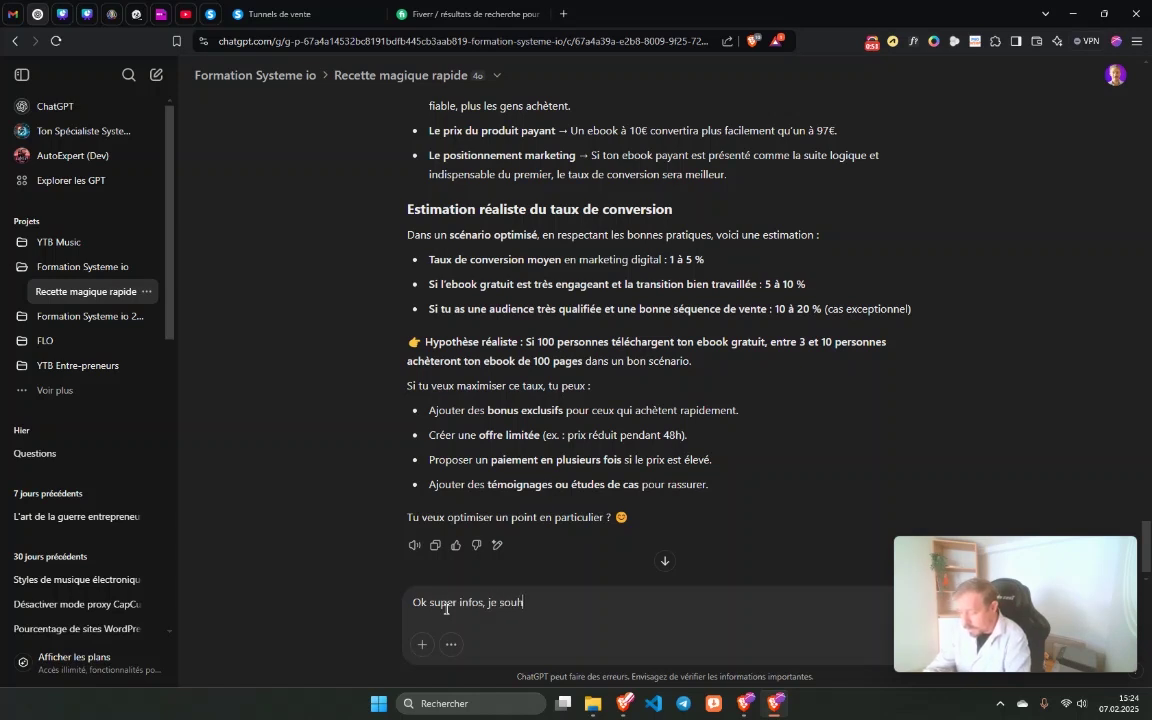
type("aite créé")
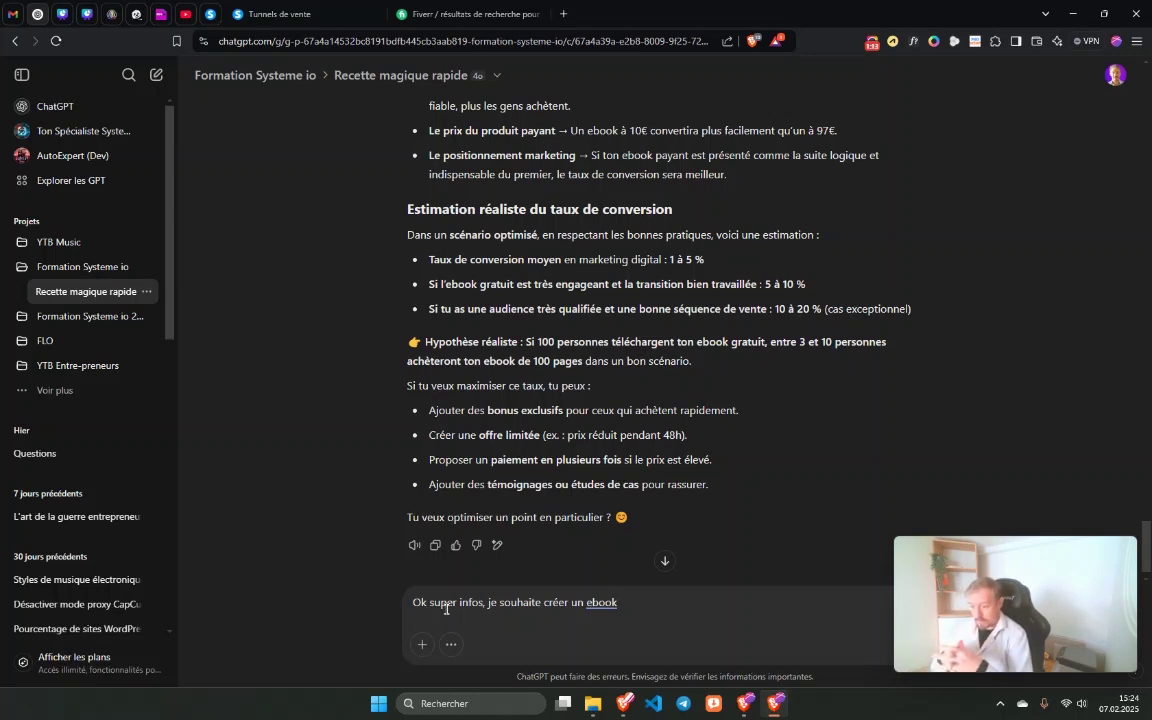
Copy the audience needs "Gagner de l'argent, être libre, changer de carrière..." from the earlier answer and append them to the message.
scroll(452, 262, "up", 3)
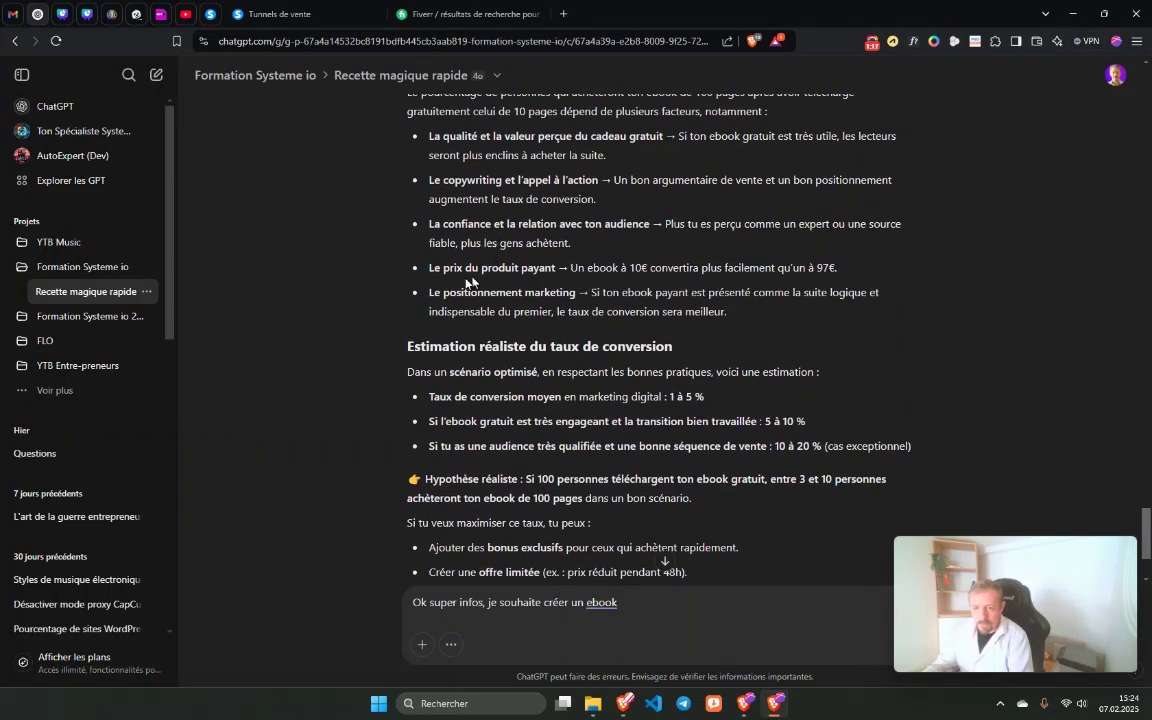
scroll(452, 184, "down", 1)
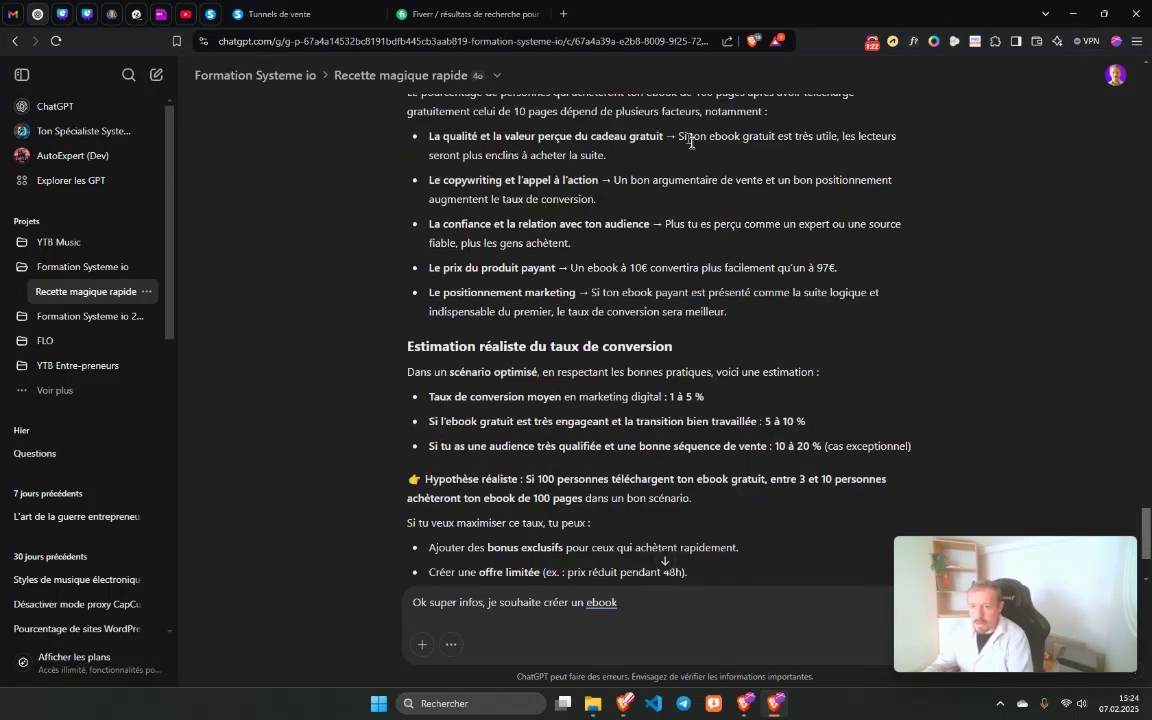
scroll(600, 160, "down", 1)
scroll(650, 250, "up", 10)
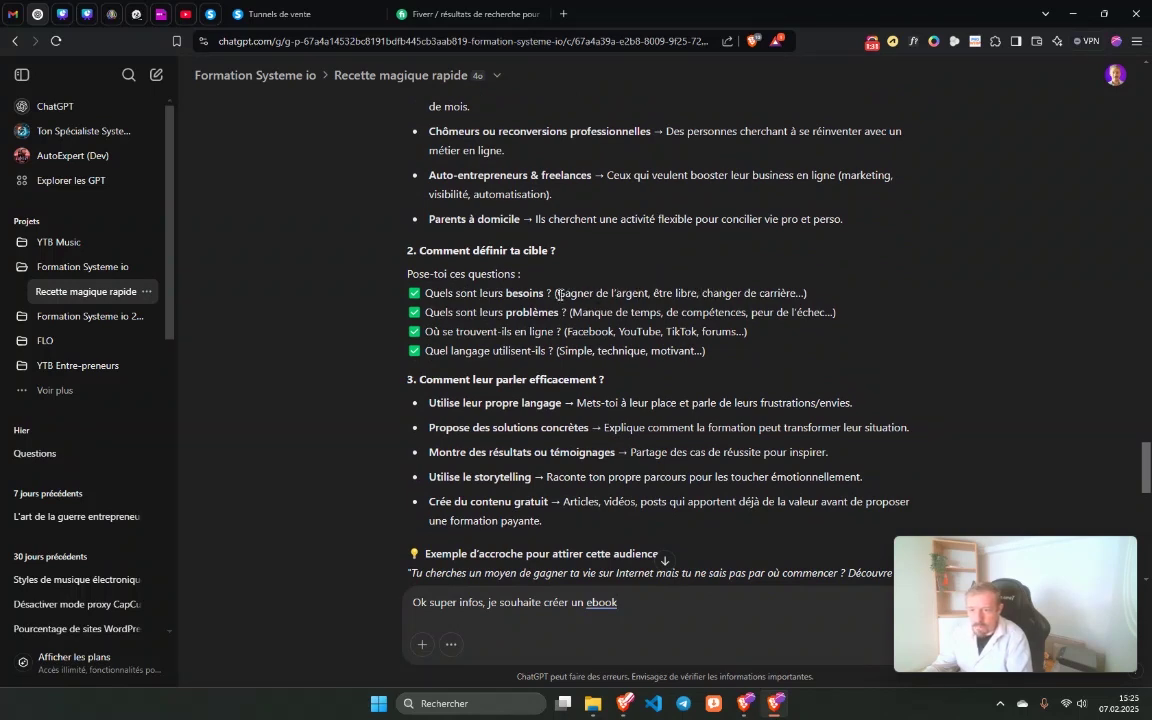
left_click_drag(556, 293, 805, 293)
key("ctrl+c")
left_click(630, 602)
key("ctrl+v")
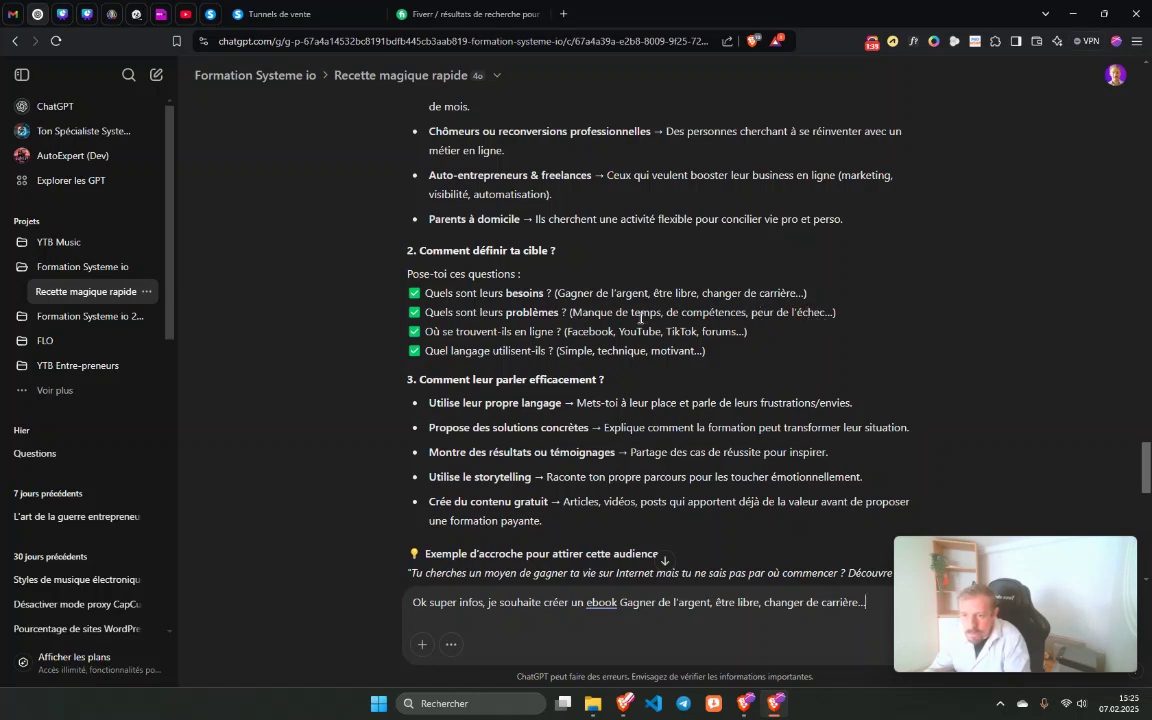
Put the needs on their own line and paste the answer's problems, online places and language items below them.
left_click_drag(570, 312, 707, 351)
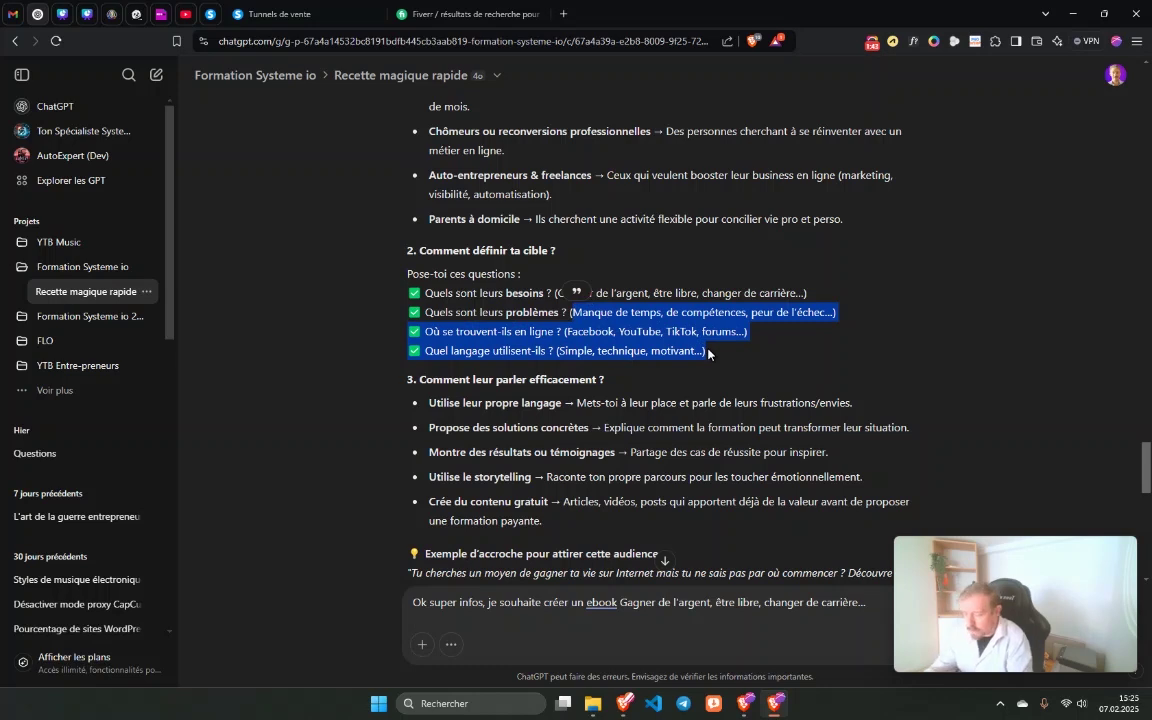
left_click(619, 603)
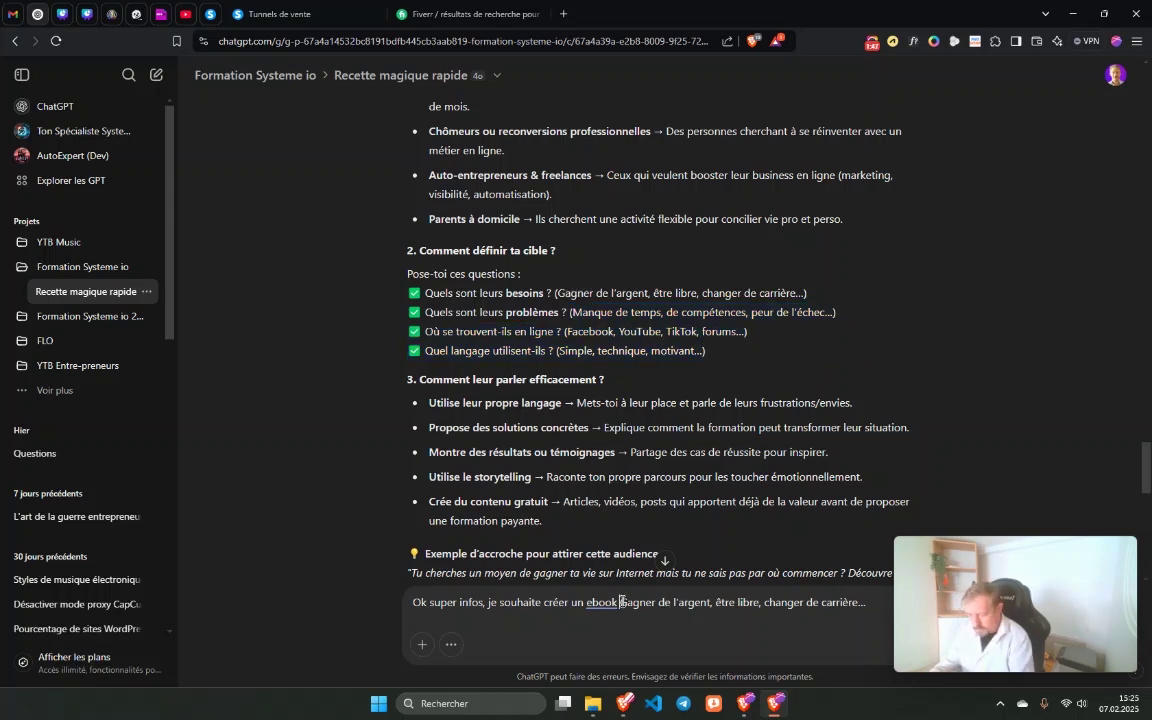
key("shift+Return")
left_click(677, 605)
key("shift+Return")
key("ctrl+v")
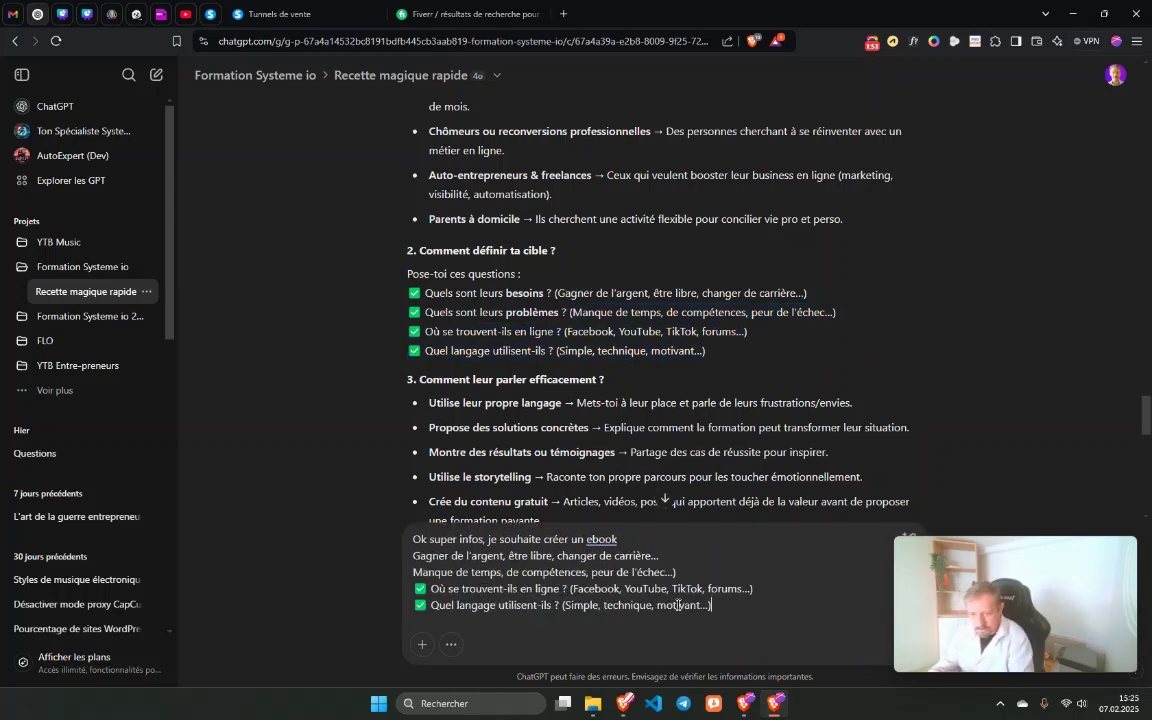
Reduce the online places line of the message to "Facebook, YouTube, TikTok, forums".
left_click_drag(568, 590, 422, 591)
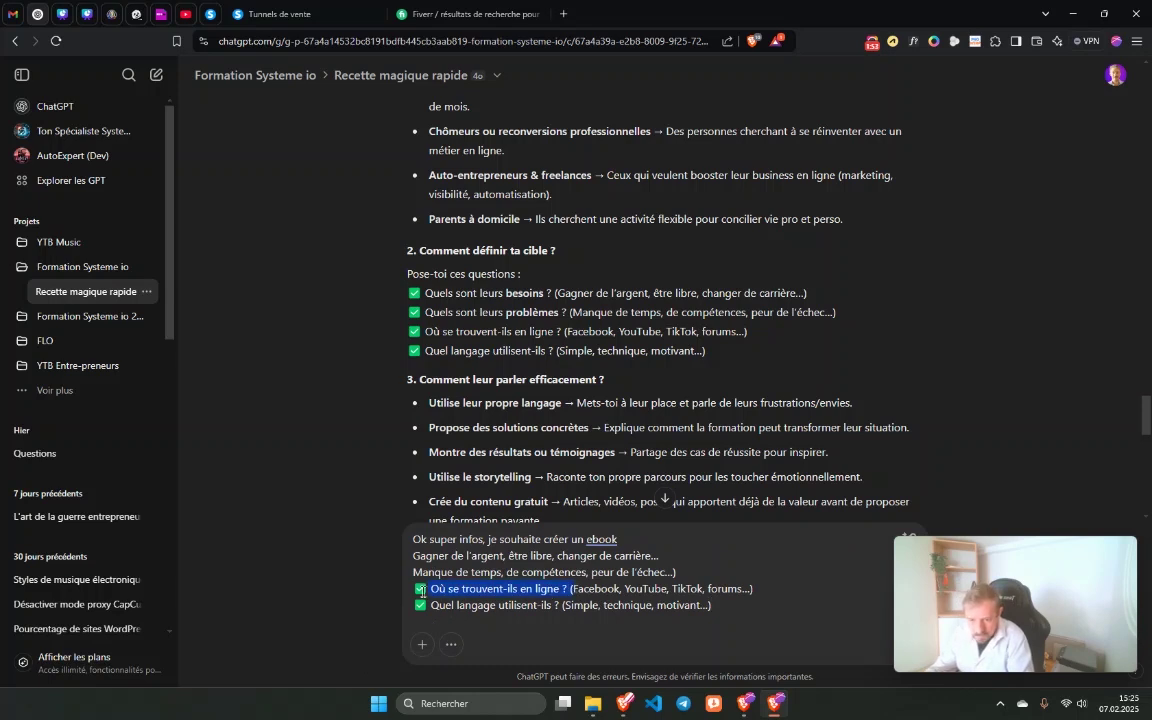
key("BackSpace")
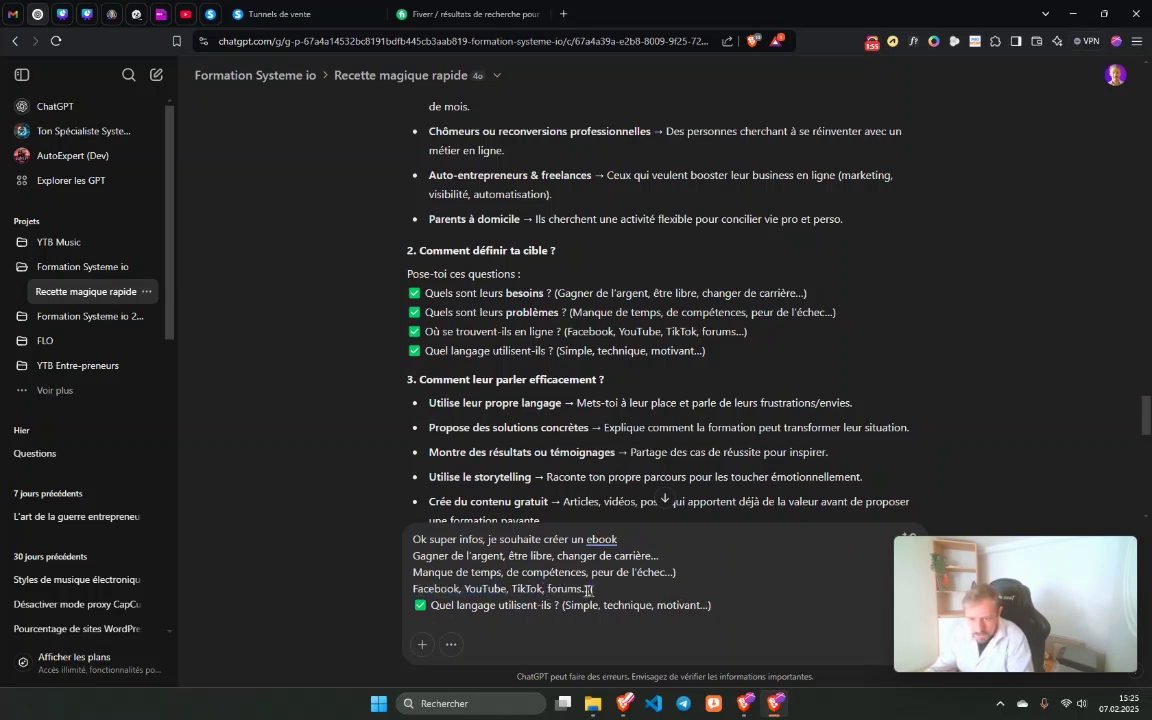
left_click(590, 590)
key("BackSpace")
key("BackSpace")
key("BackSpace")
key("BackSpace")
Strip the language line of the message down to "Simple, technique, motivant".
key("Down")
key("End")
key("BackSpace")
key("BackSpace")
key("BackSpace")
key("BackSpace")
left_click(431, 605)
key("BackSpace")
key("BackSpace")
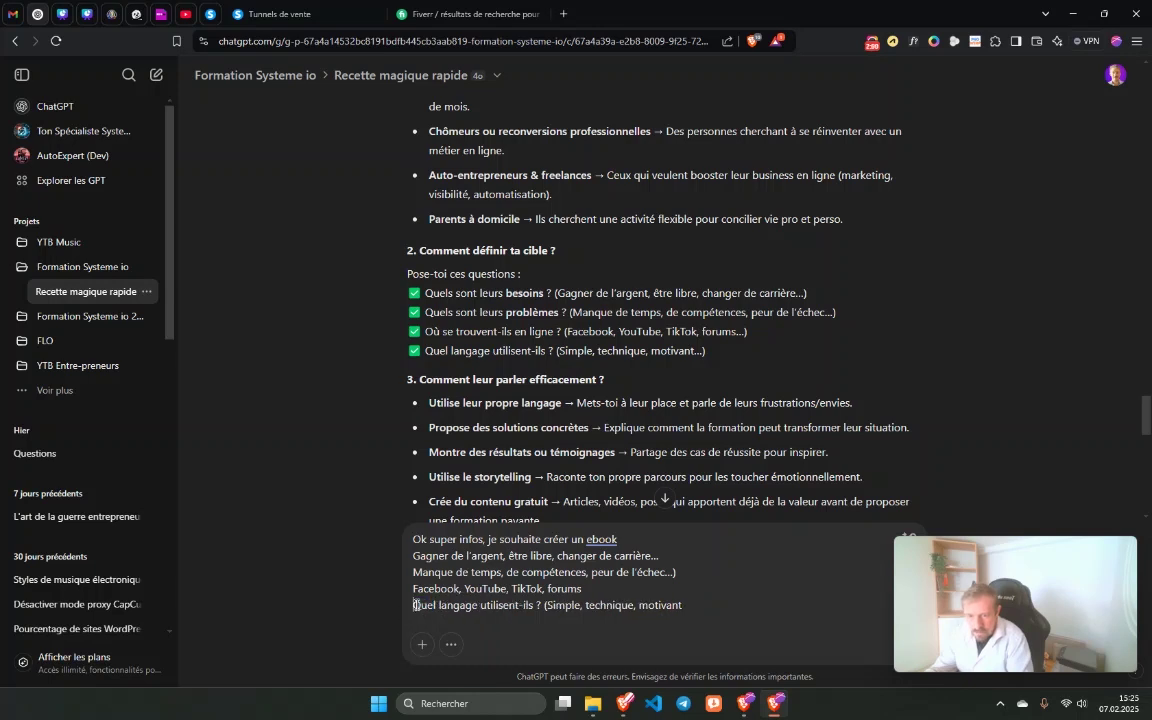
left_click(547, 606, "shift")
key("BackSpace")
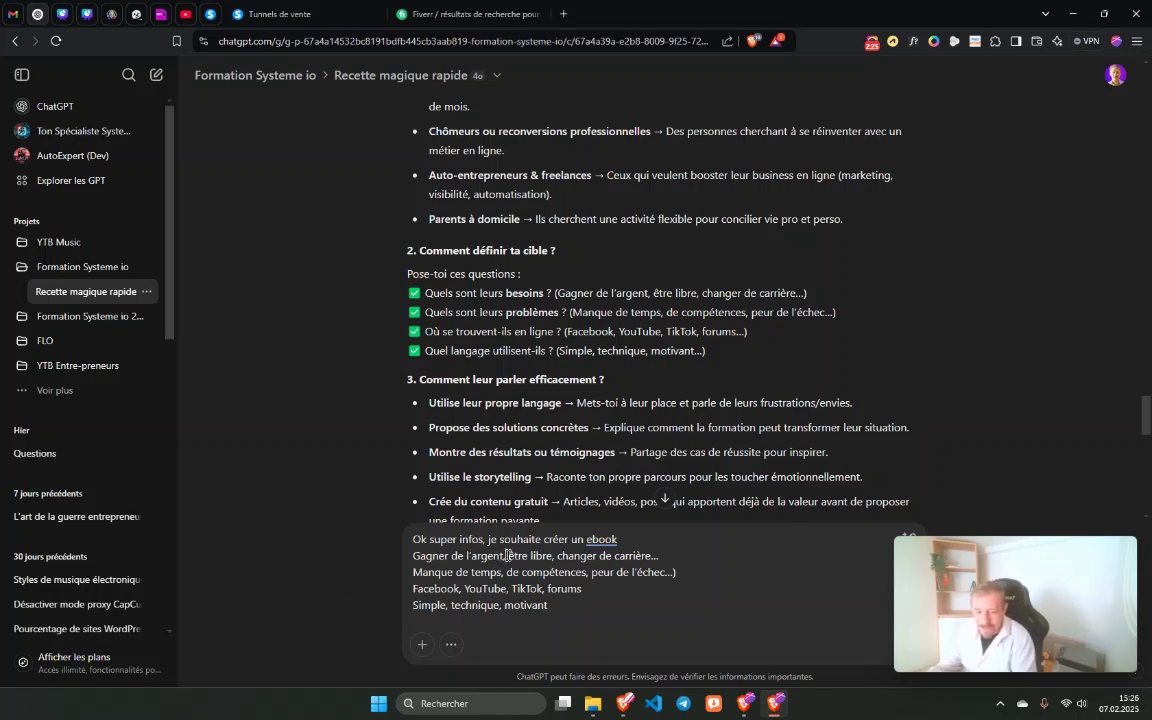
Merge the needs and problems lines of the message into "Gagner de l'argent avec de compétences".
left_click_drag(503, 556, 413, 556)
left_click(421, 556)
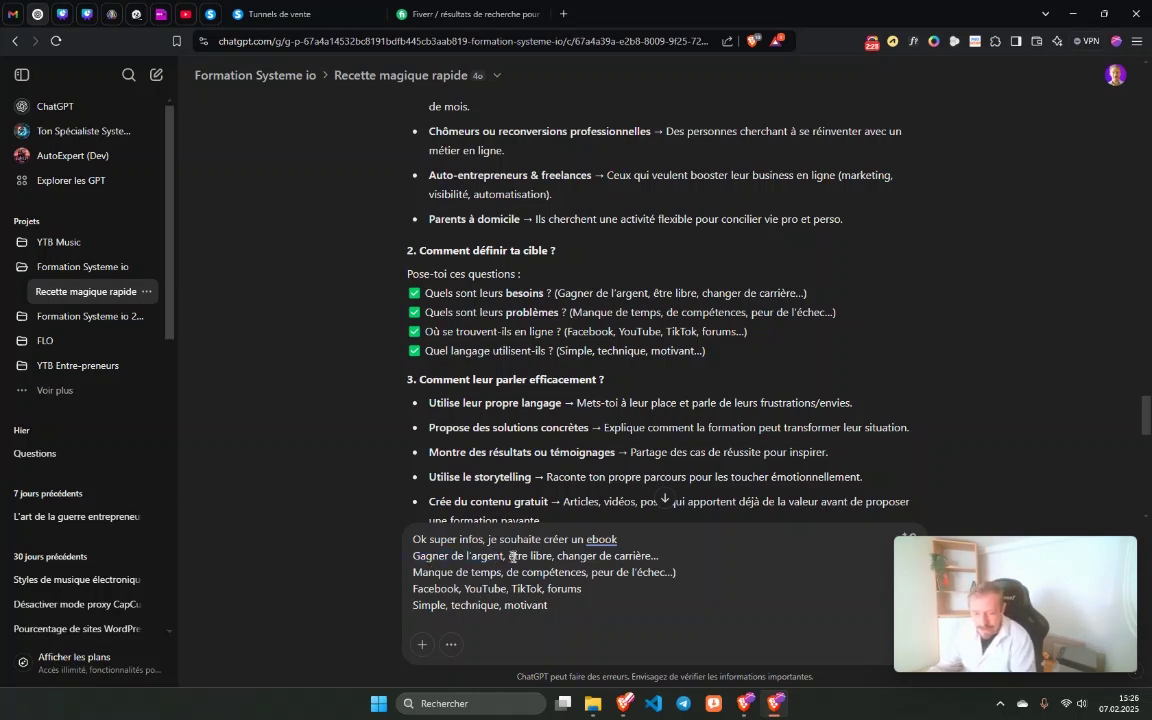
type("aveccde compétences")
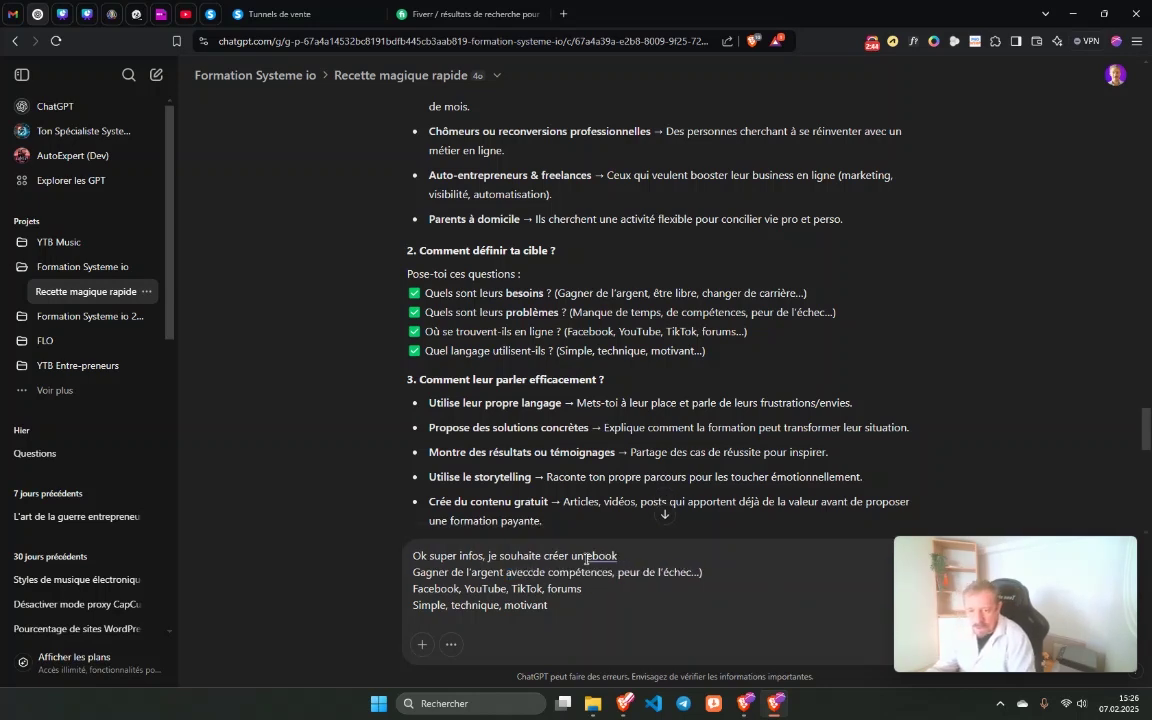
key("BackSpace")
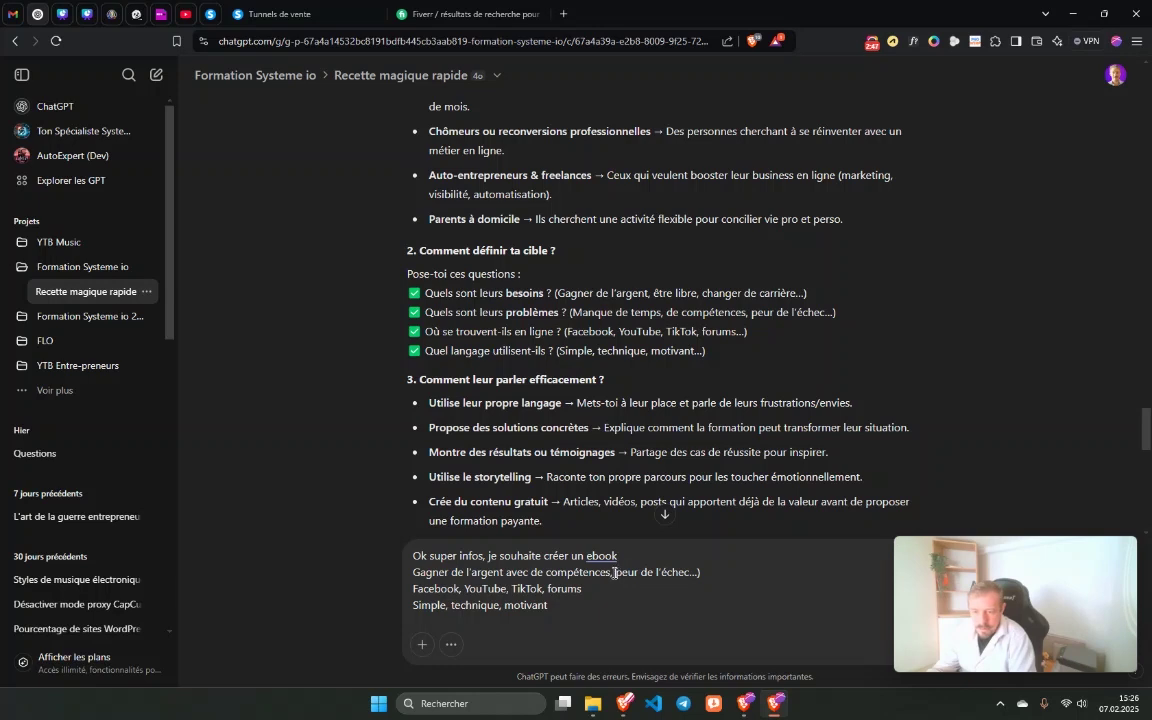
left_click_drag(611, 572, 712, 581)
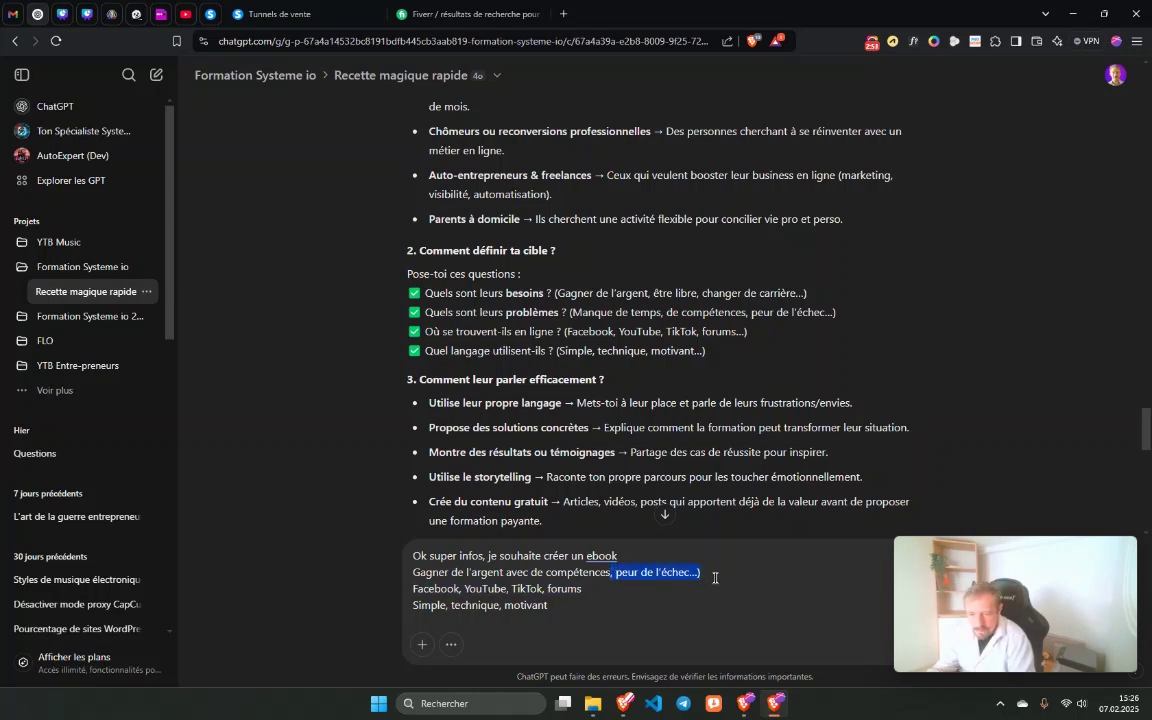
key("BackSpace")
Keep only "Facebook" from the platforms and join it to the end of the "Gagner de l'argent" line.
left_click_drag(465, 589, 583, 590)
key("BackSpace")
key("BackSpace")
left_click(413, 589)
key("BackSpace")
Keep only "Simple" from the language styles and join it after "Facebook" on the same line.
left_click(733, 600)
key("BackSpace")
key("BackSpace")
key("BackSpace")
key("BackSpace")
key("BackSpace")
key("BackSpace")
key("BackSpace")
key("BackSpace")
key("BackSpace")
key("BackSpace")
type("e")
left_click(413, 605)
key("BackSpace")
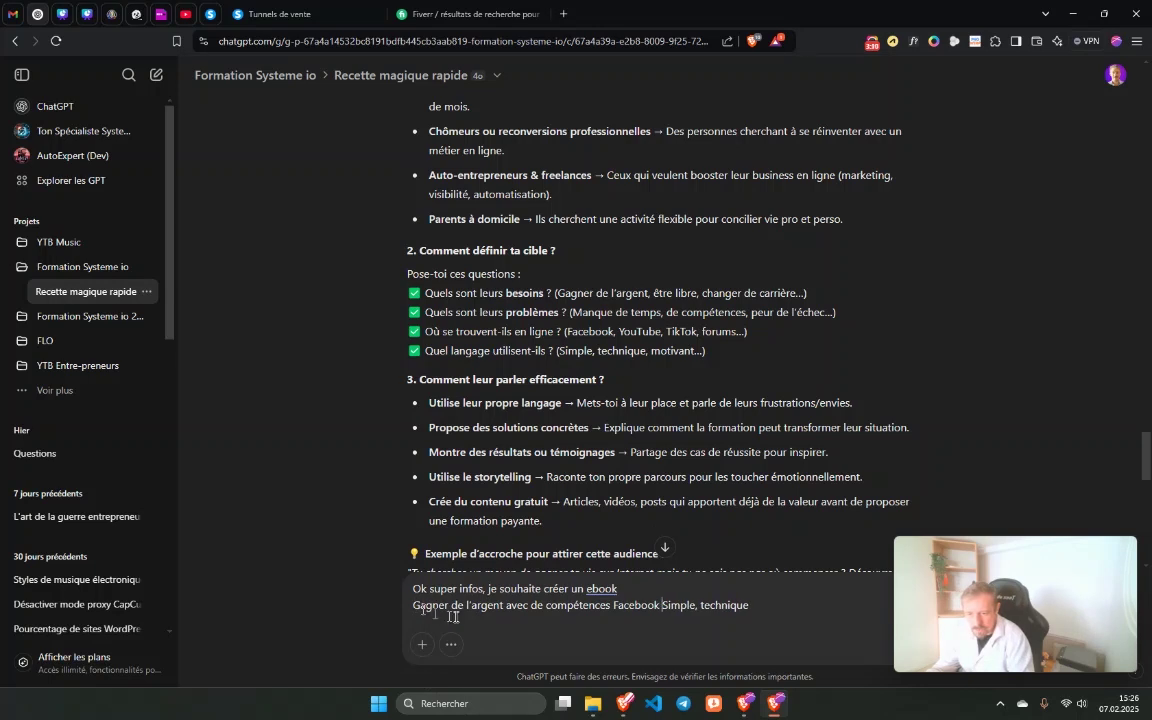
left_click_drag(698, 606, 745, 606)
key("BackSpace")
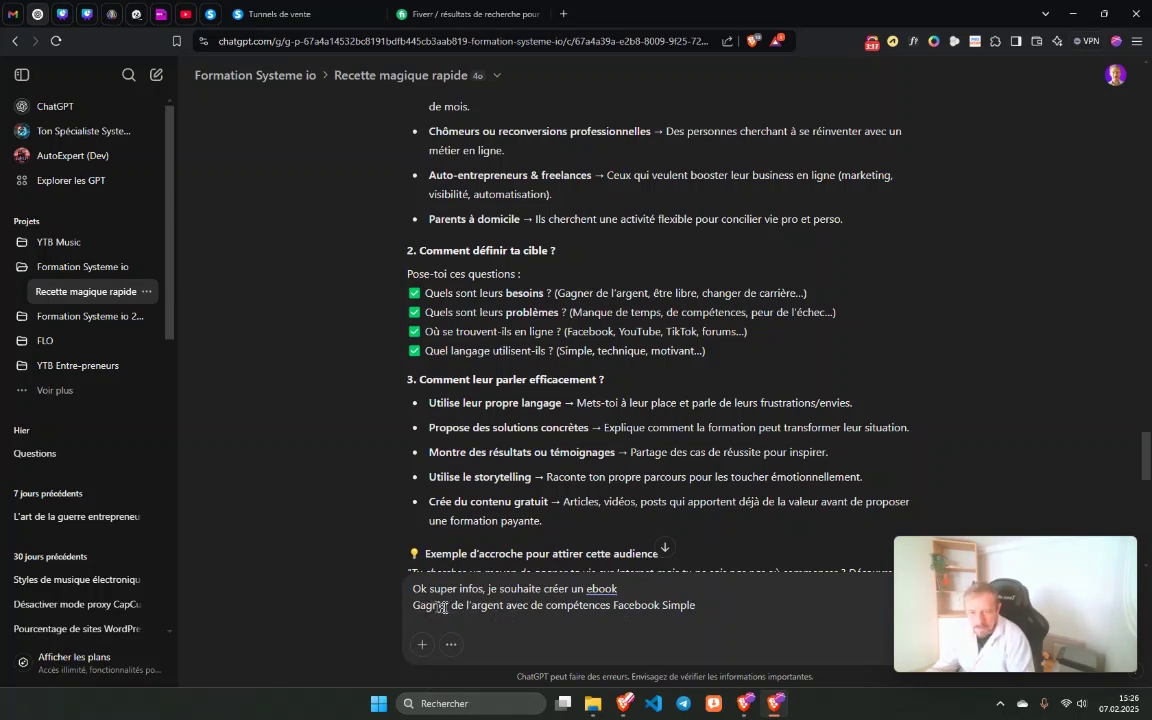
Reword the topic line as "Gagner de l'argent avec peu de compétences sur Facebook de façon simple.".
left_click(533, 605)
type("peu")
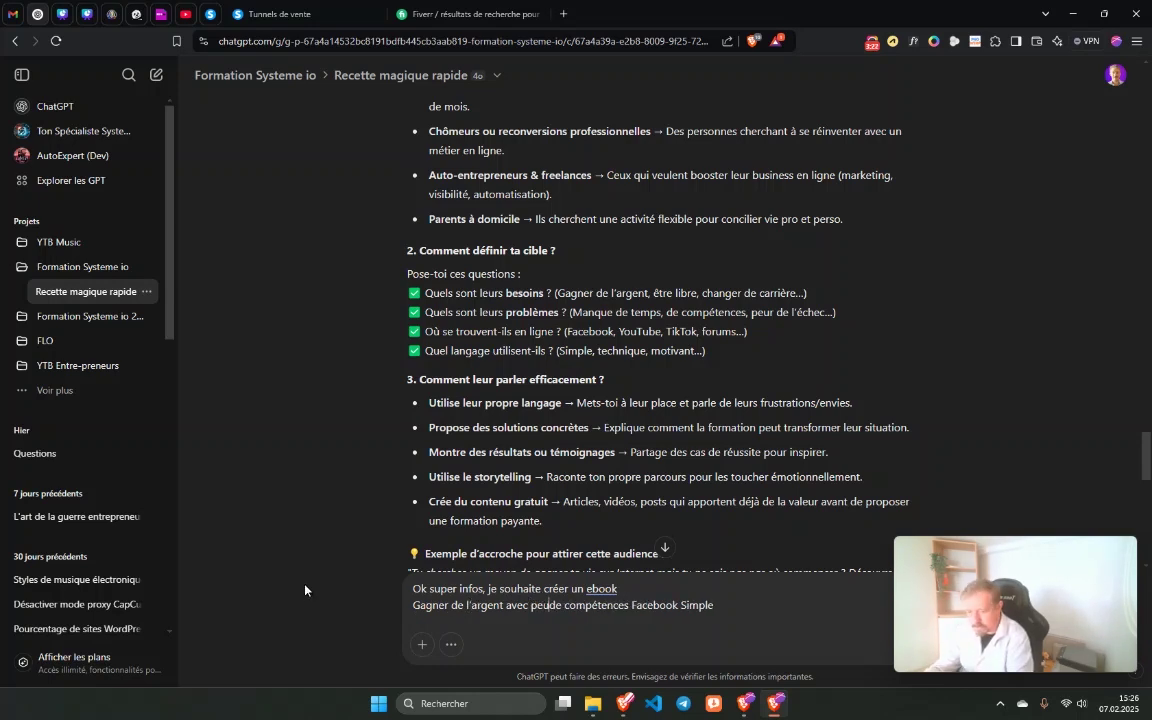
key("End")
key("BackSpace")
key("BackSpace")
key("BackSpace")
key("BackSpace")
key("BackSpace")
key("BackSpace")
key("BackSpace")
key("ctrl+Left")
type("sur")
left_click(707, 606)
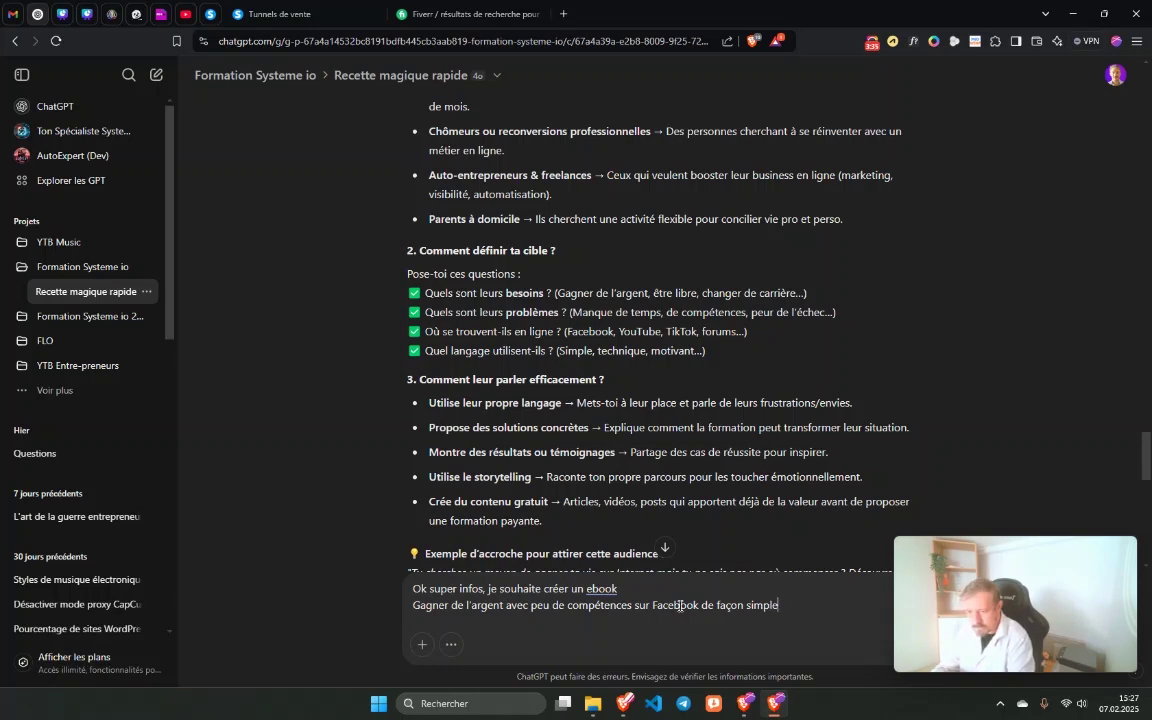
type("de façon simple.")
Add, after a blank line, the request "Donne-moi un titre, quelques chapitres pour mon sommaire".
key("shift+Return")
key("shift+Return")
type("Donne-moi")
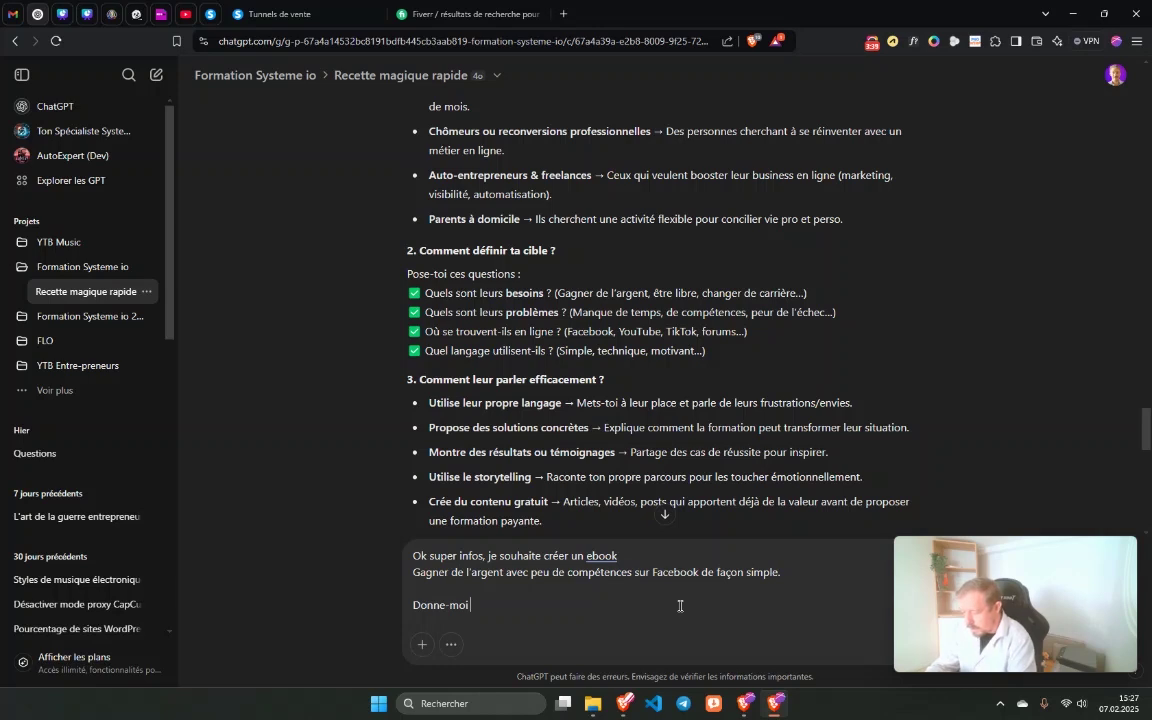
type(" un titre, quelques ch")
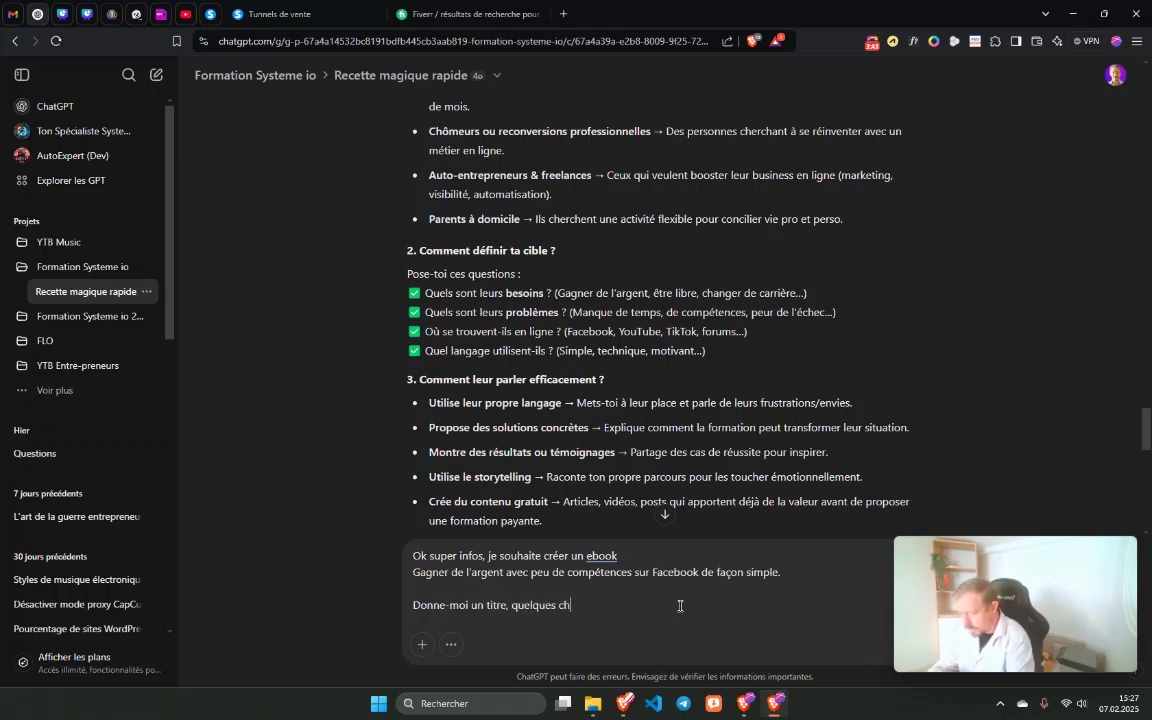
type("apitres")
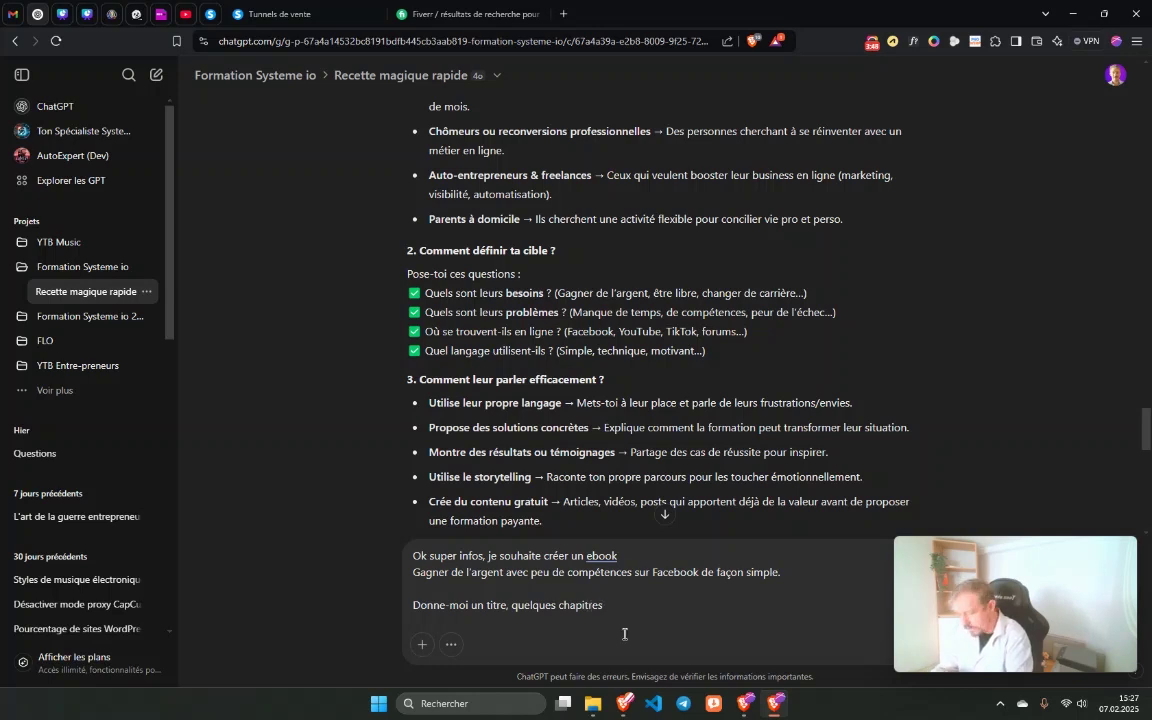
type(" pour mon sommaire")
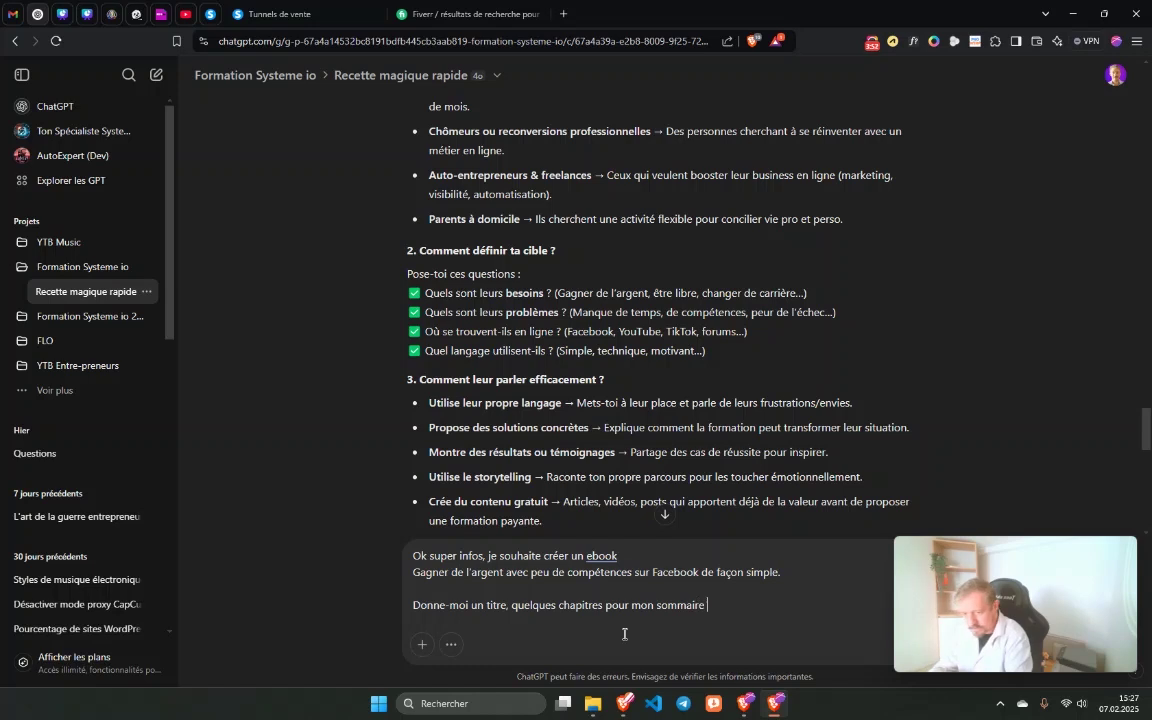
Change the request to ask for 5 titles, end it with a period after "sommaire", and send the message.
double_click(494, 606)
type("5")
left_click(713, 604)
key("BackSpace")
key("BackSpace")
key("BackSpace")
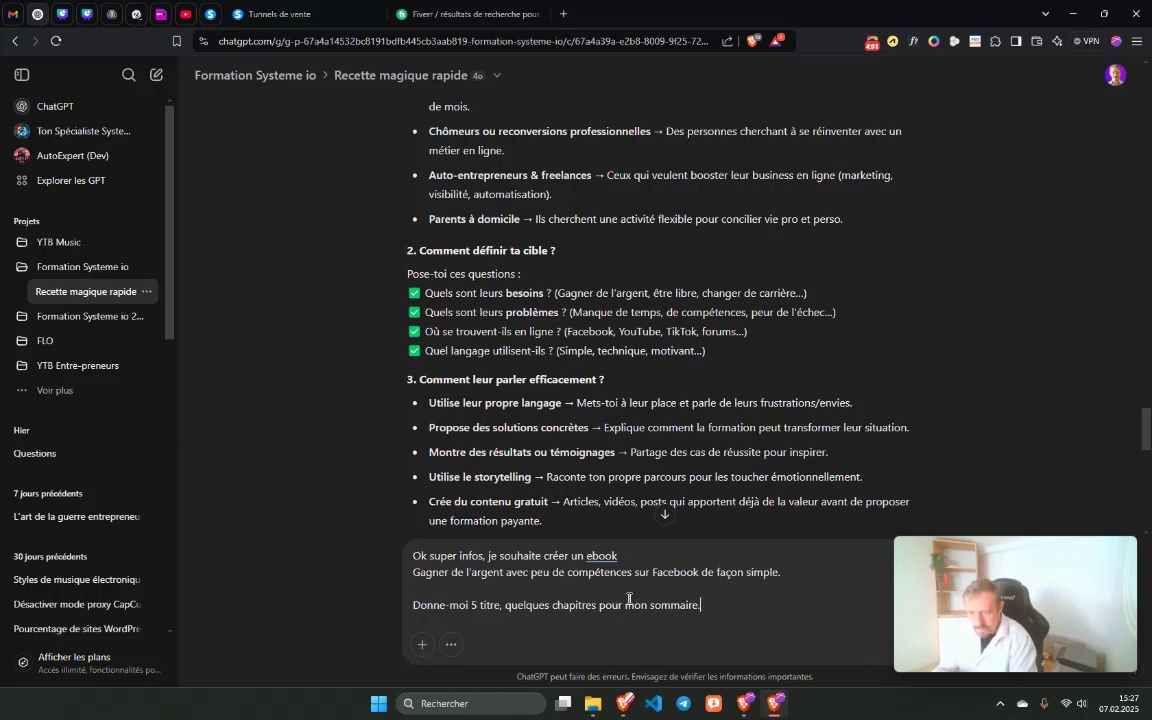
key("Return")
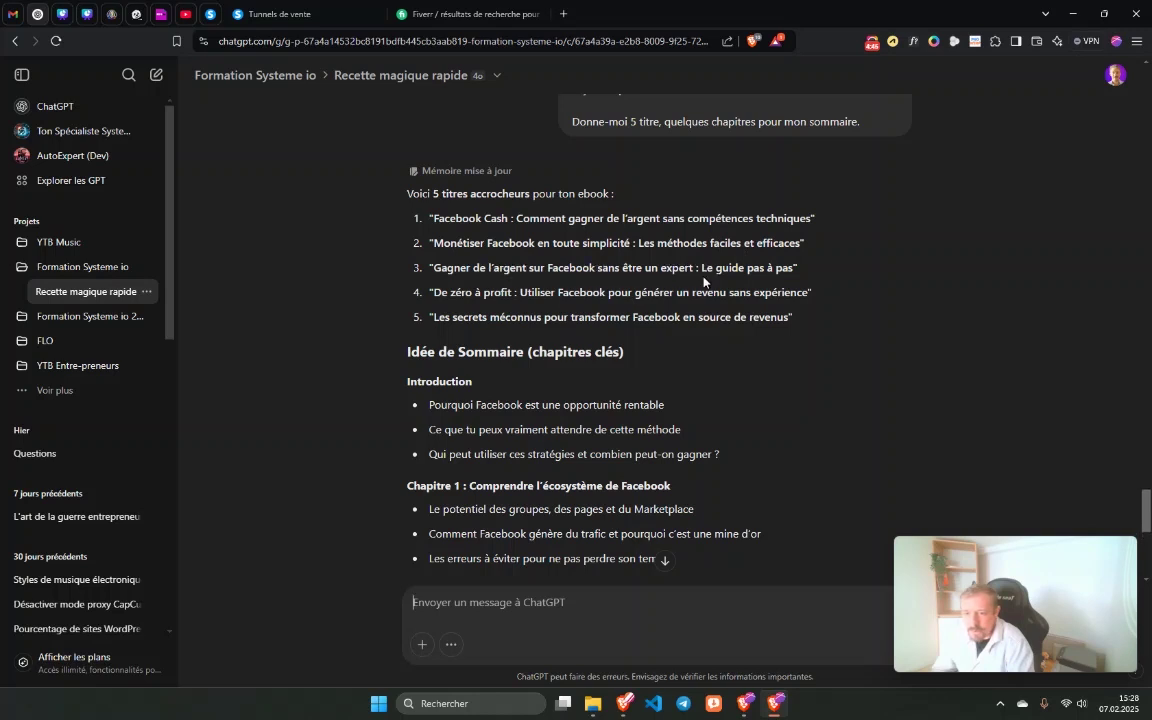
Review the proposed ebook titles and copy "De zéro à profit : Utiliser Facebook pour générer un revenu sans expérience".
left_click_drag(800, 270, 422, 272)
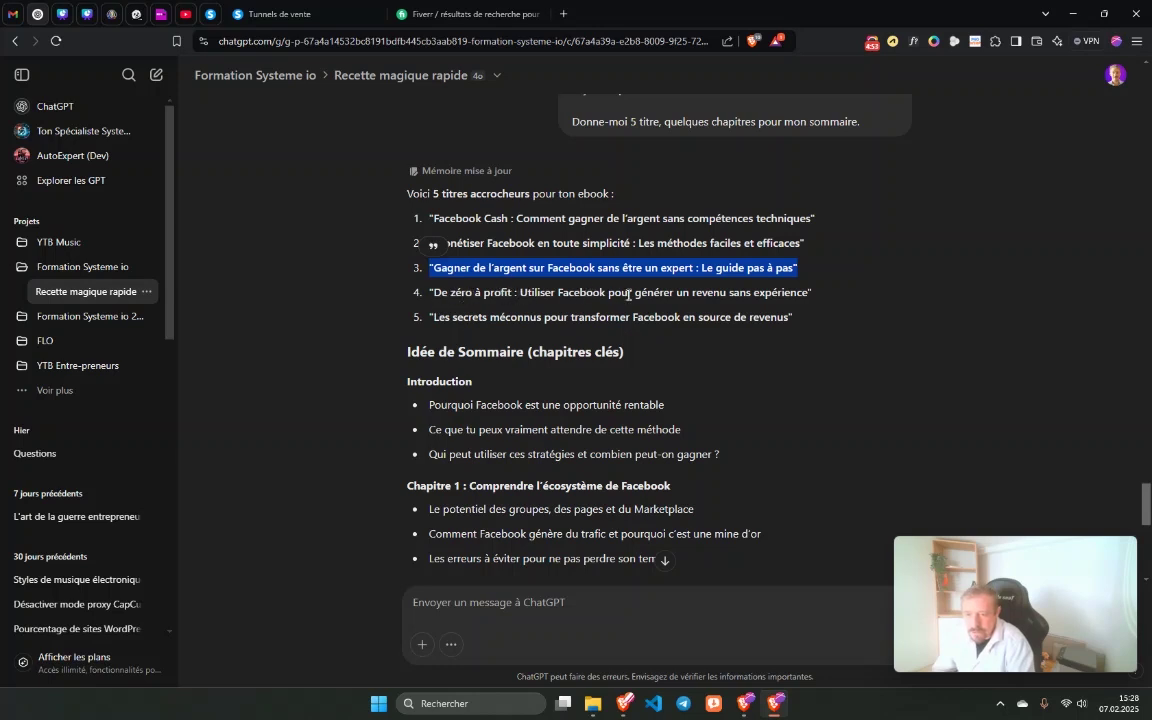
mouse_move(812, 293)
left_mouse_down()
mouse_move(432, 292)
mouse_move(802, 289)
left_mouse_up()
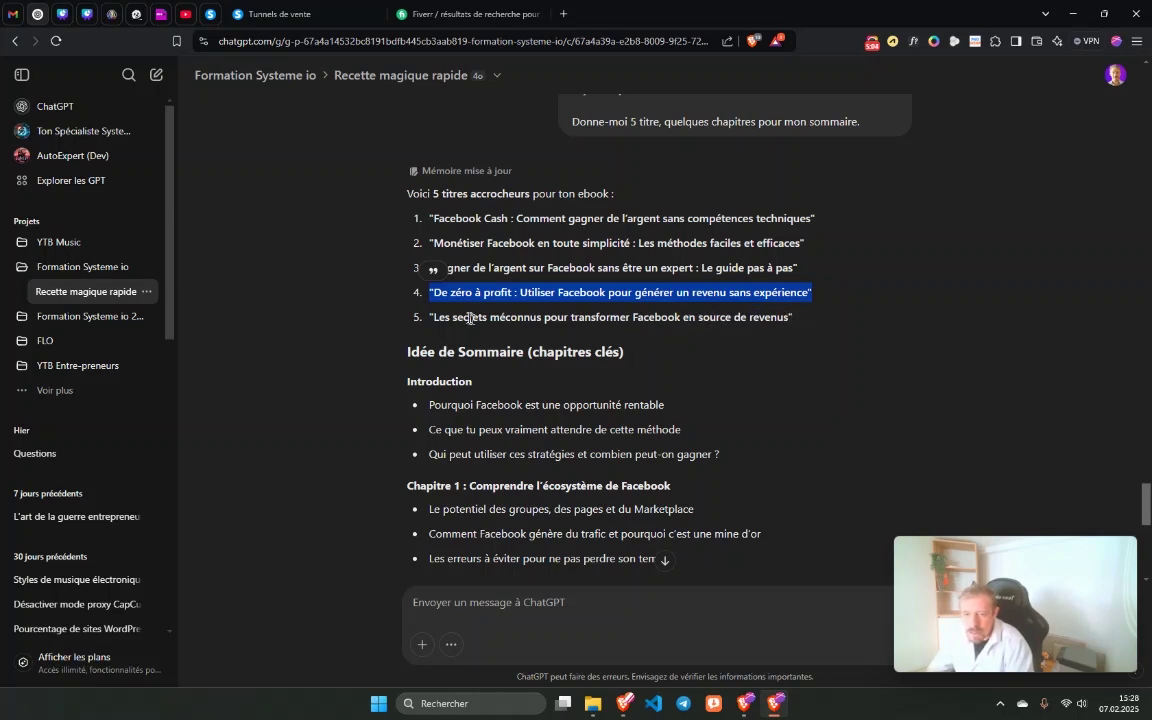
left_click_drag(454, 318, 484, 318)
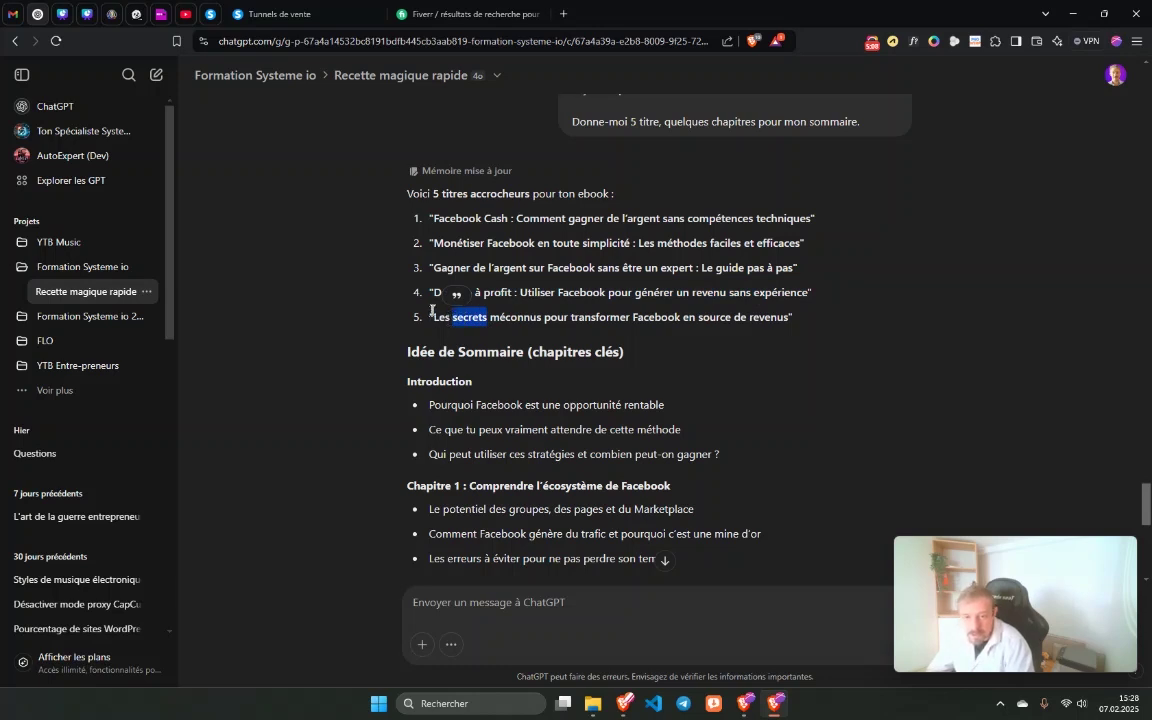
triple_click(441, 316)
left_click_drag(813, 293, 428, 293)
key("ctrl+c")
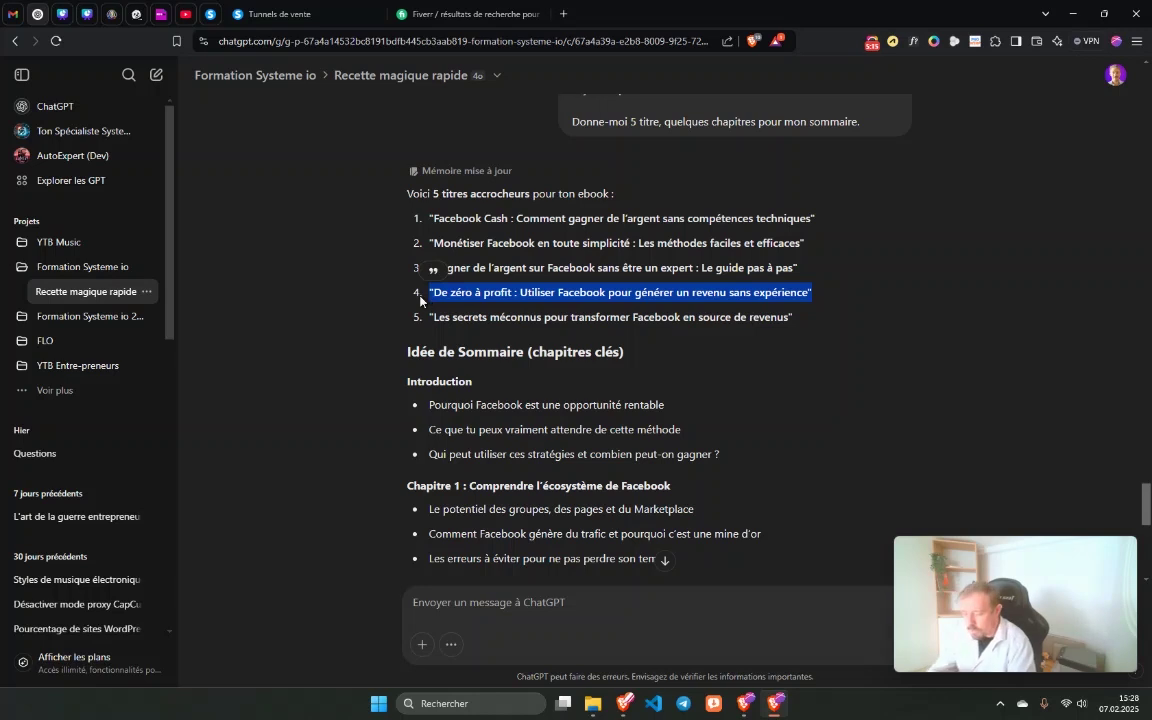
Switch to Leonardo.Ai, open Image Creation and paste the copied title "De zéro à profit : Utiliser Facebook pour générer un revenu sans expérience" as the prompt.
left_click(111, 16)
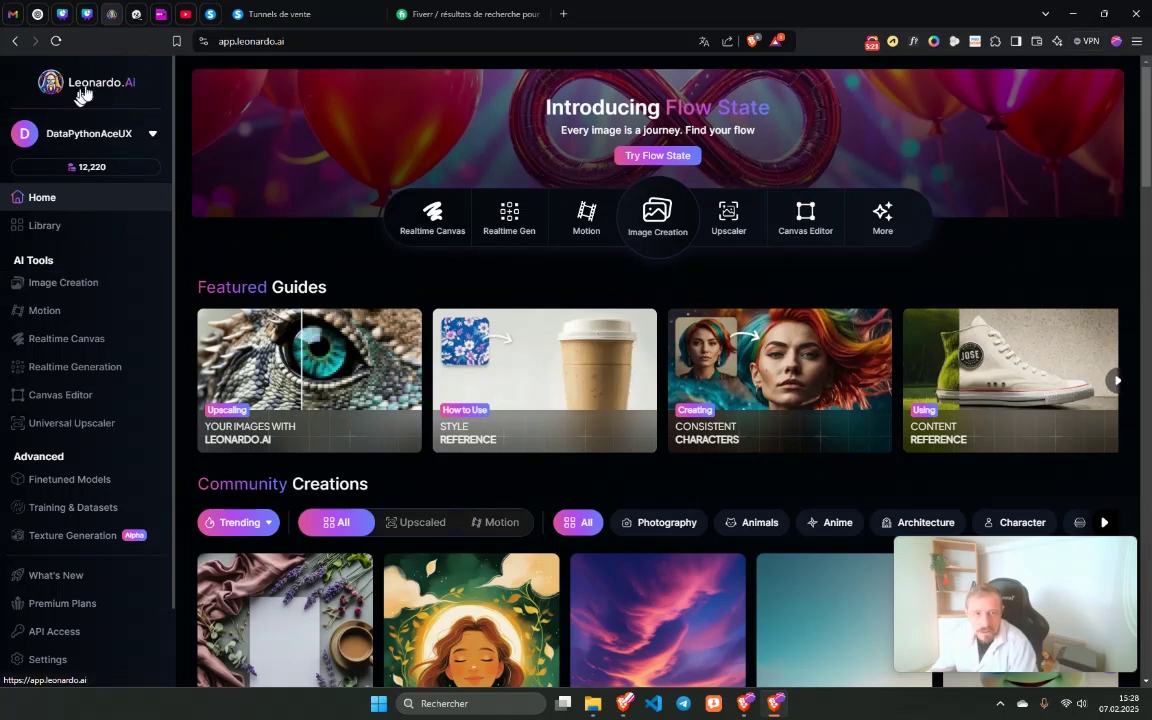
mouse_move(96, 172)
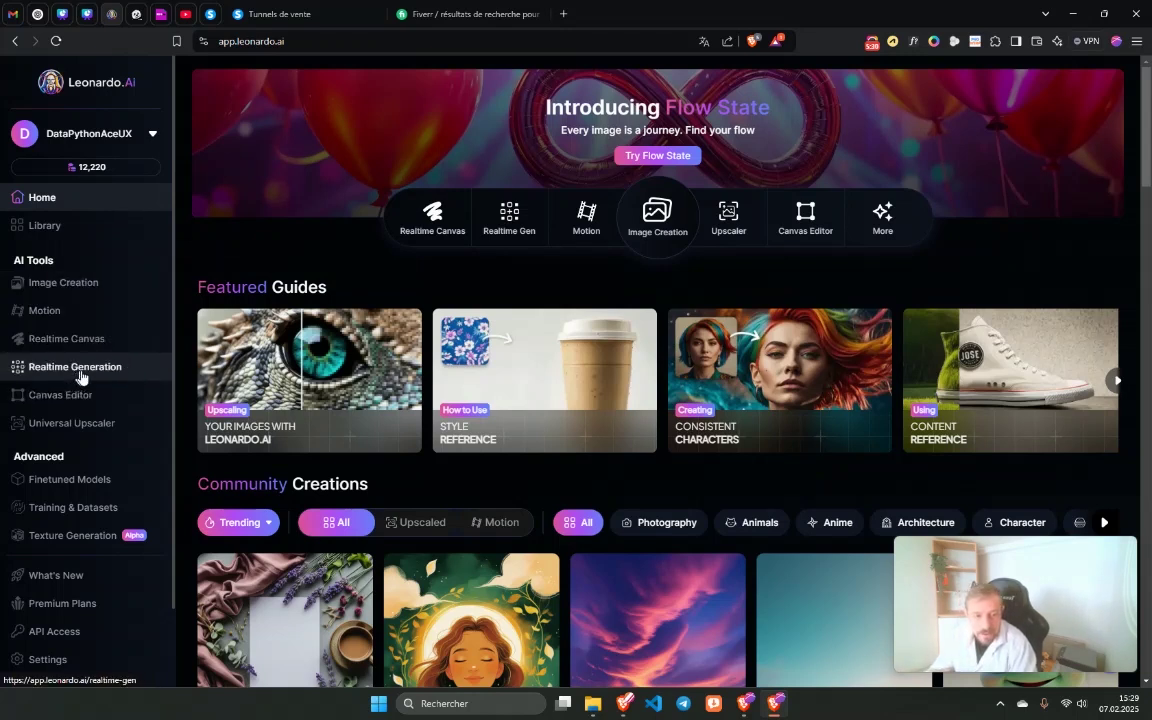
left_click(50, 282)
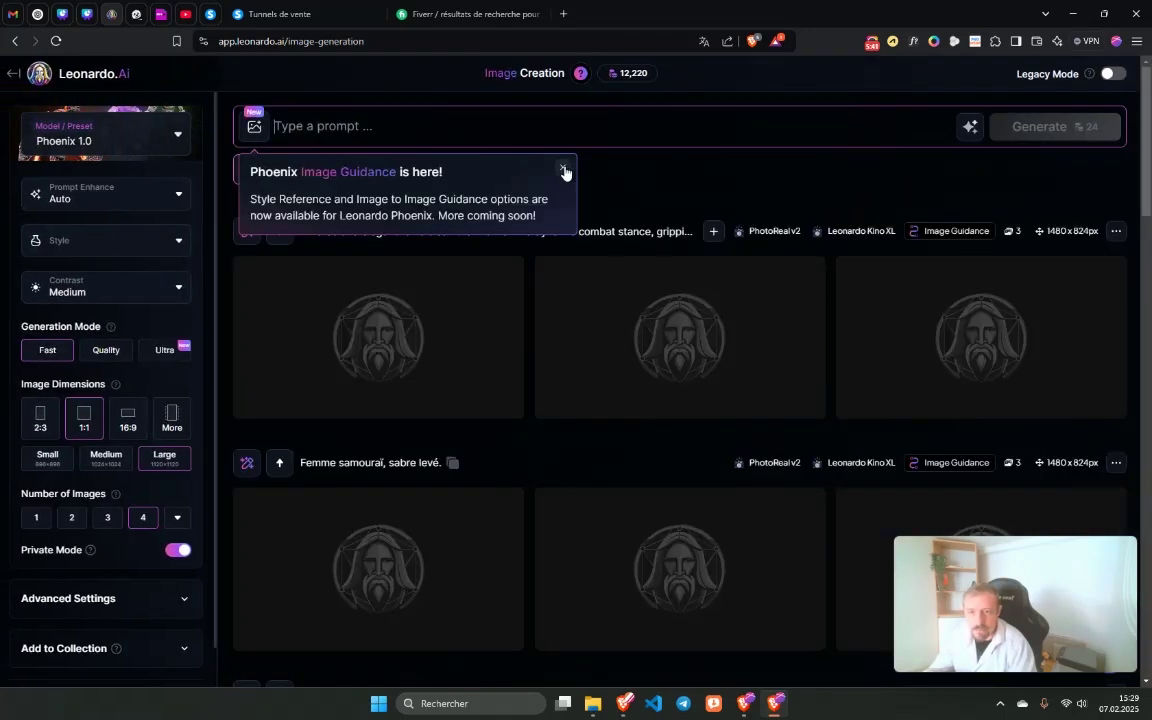
left_click(563, 168)
left_click(291, 127)
key("ctrl+v")
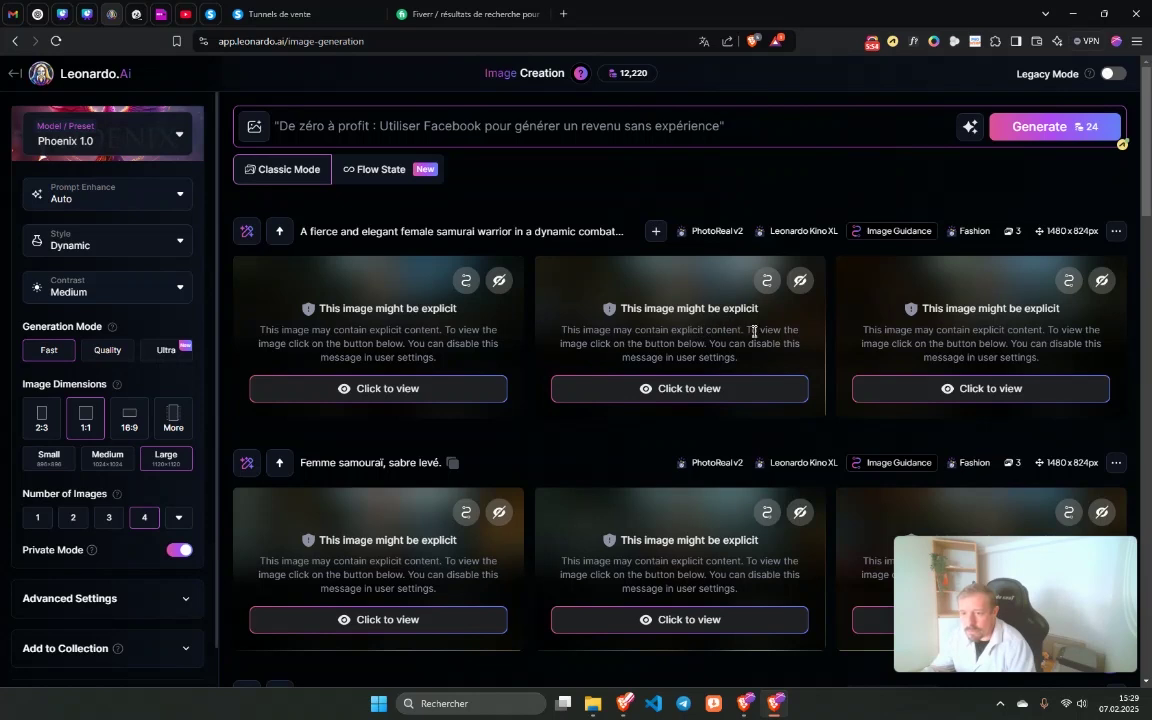
Reveal the hidden samurai warrior images from the earlier generation and view the middle one enlarged.
left_click(690, 389)
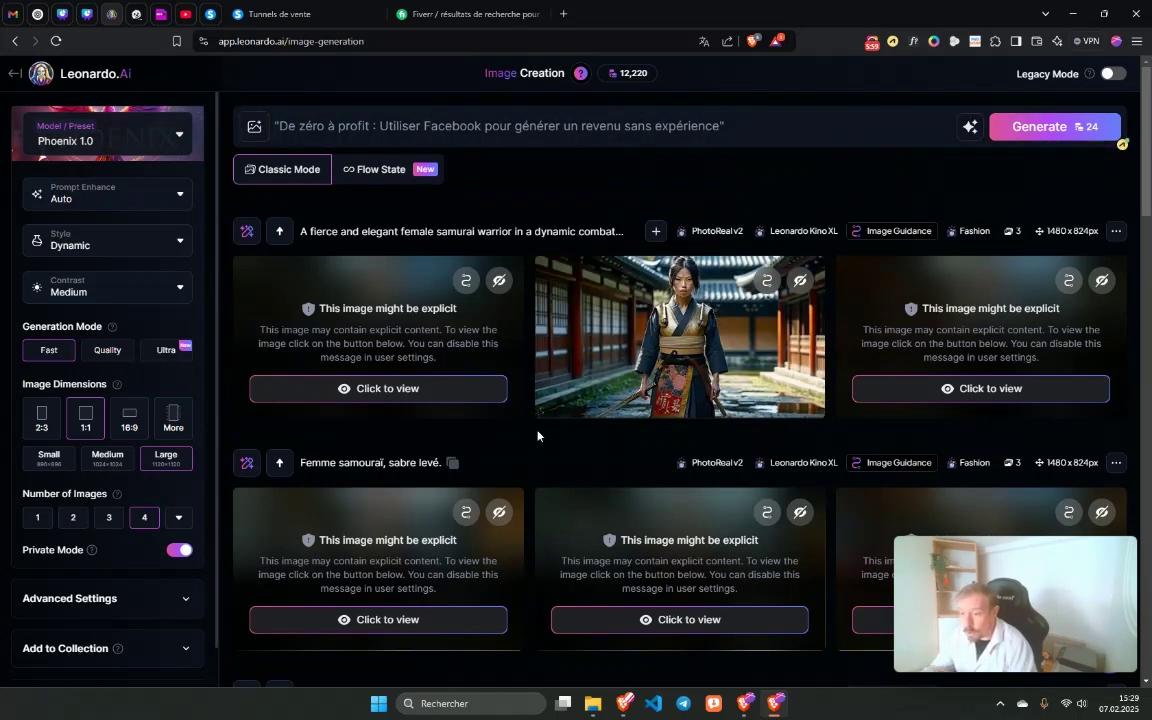
left_click(585, 330)
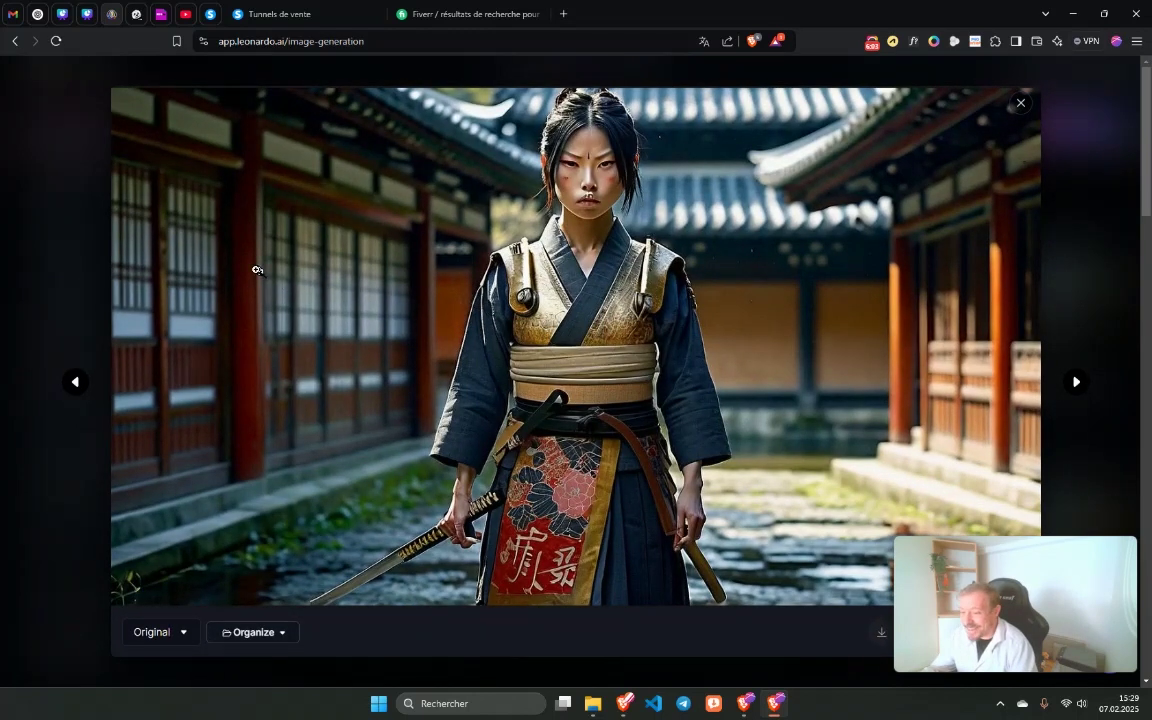
left_click(1010, 110)
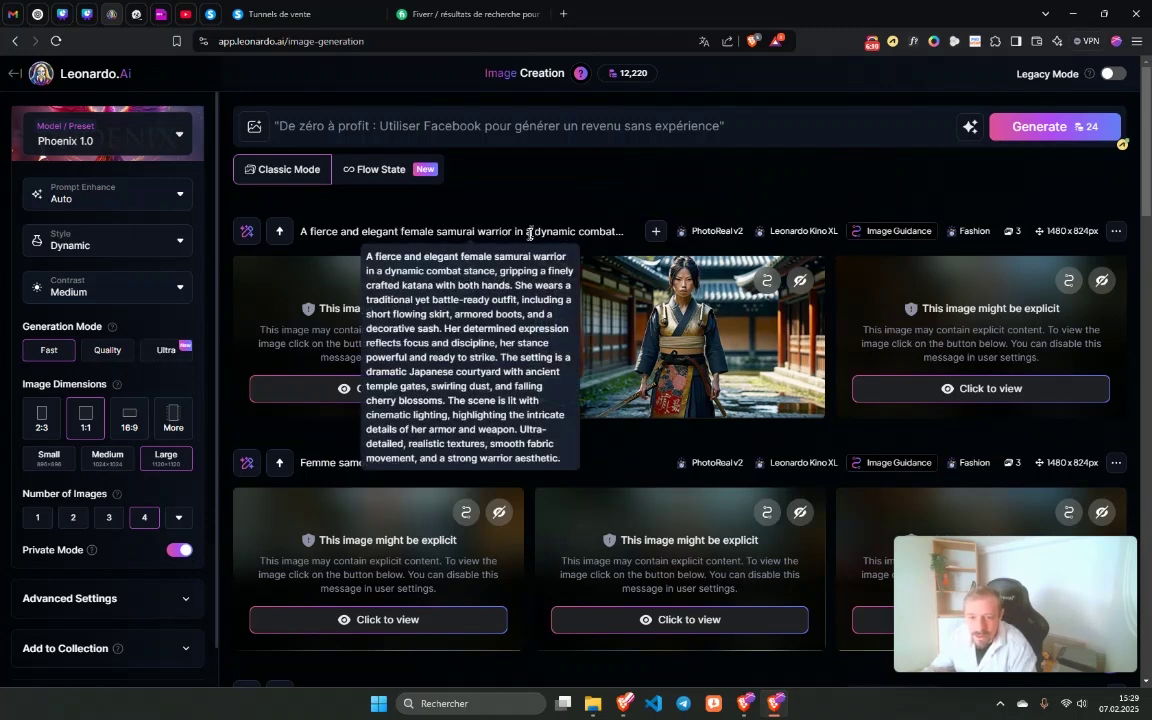
left_click(330, 398)
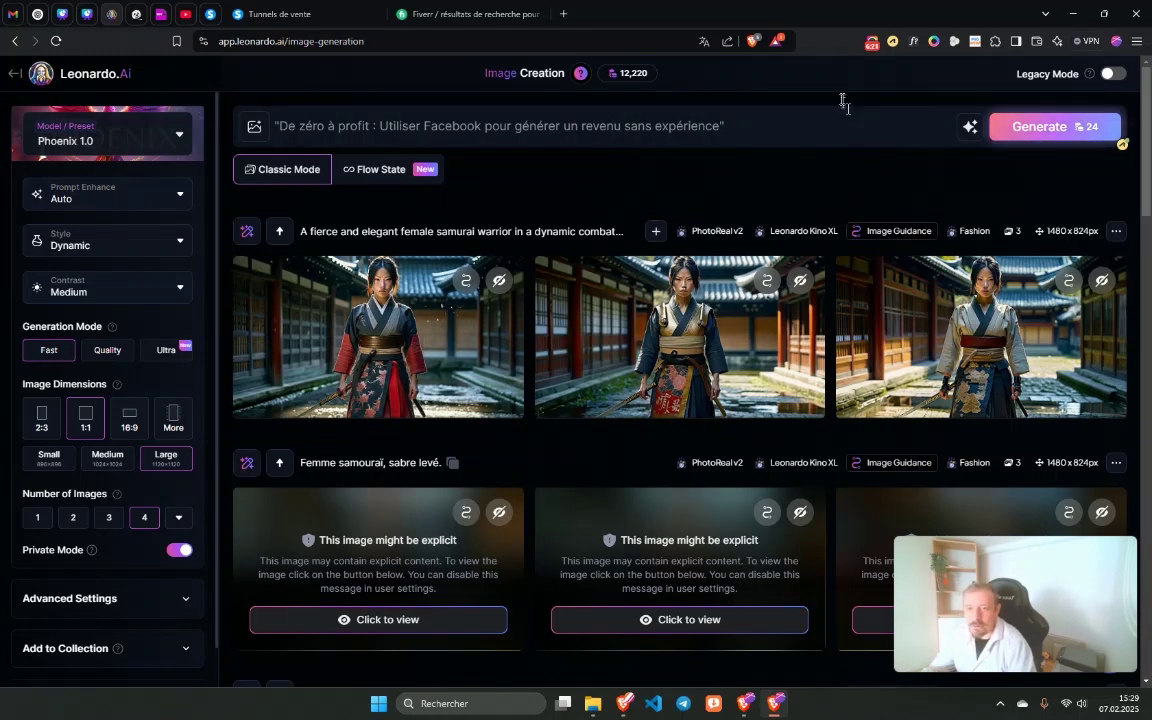
Generate four images from the title prompt with Phoenix 1.0, and switch the model preset to Cinematic Kino.
left_click(1040, 126)
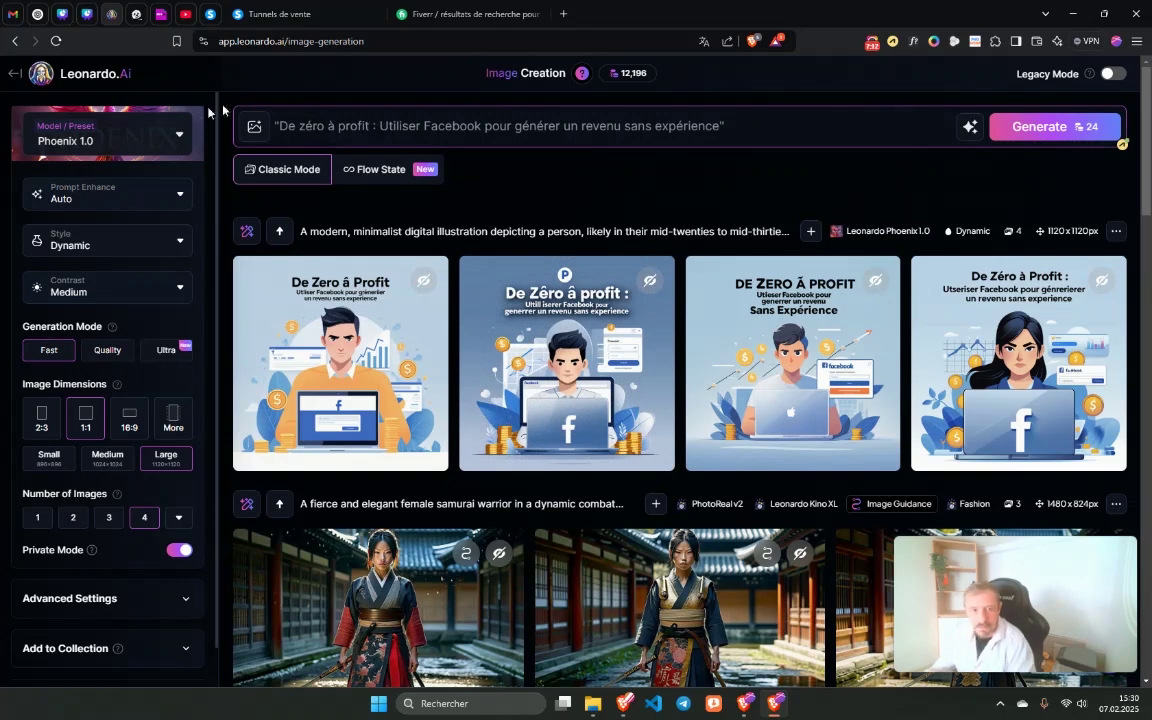
left_click(100, 132)
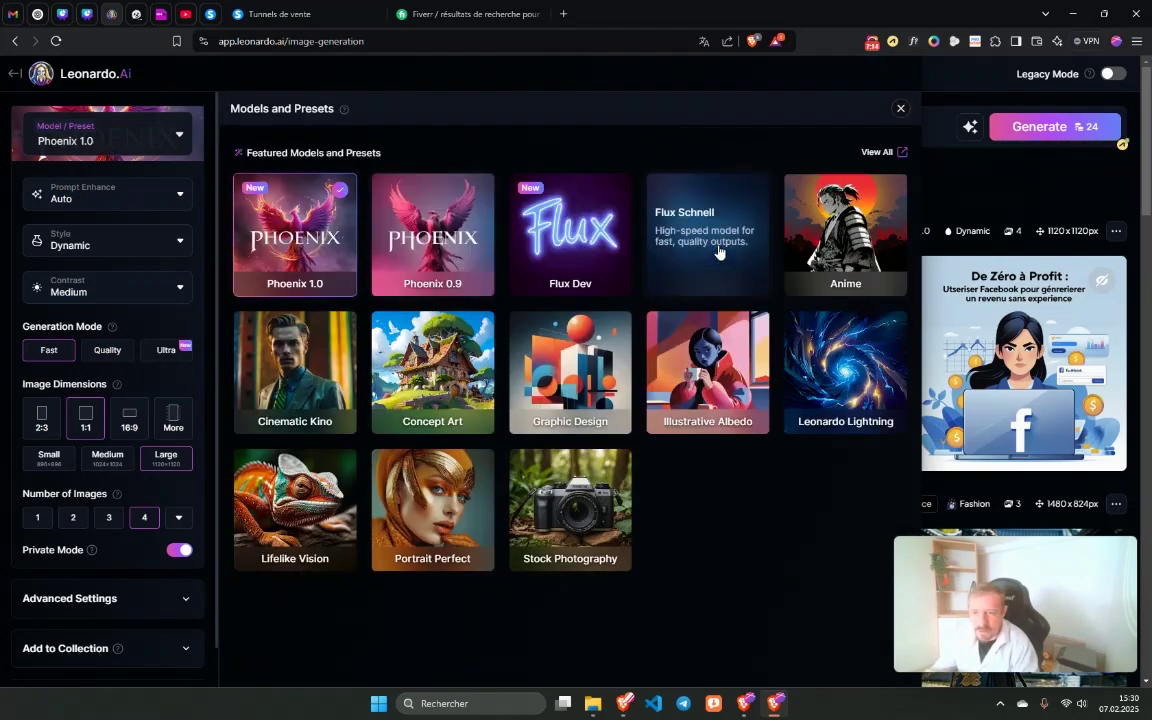
left_click(829, 347)
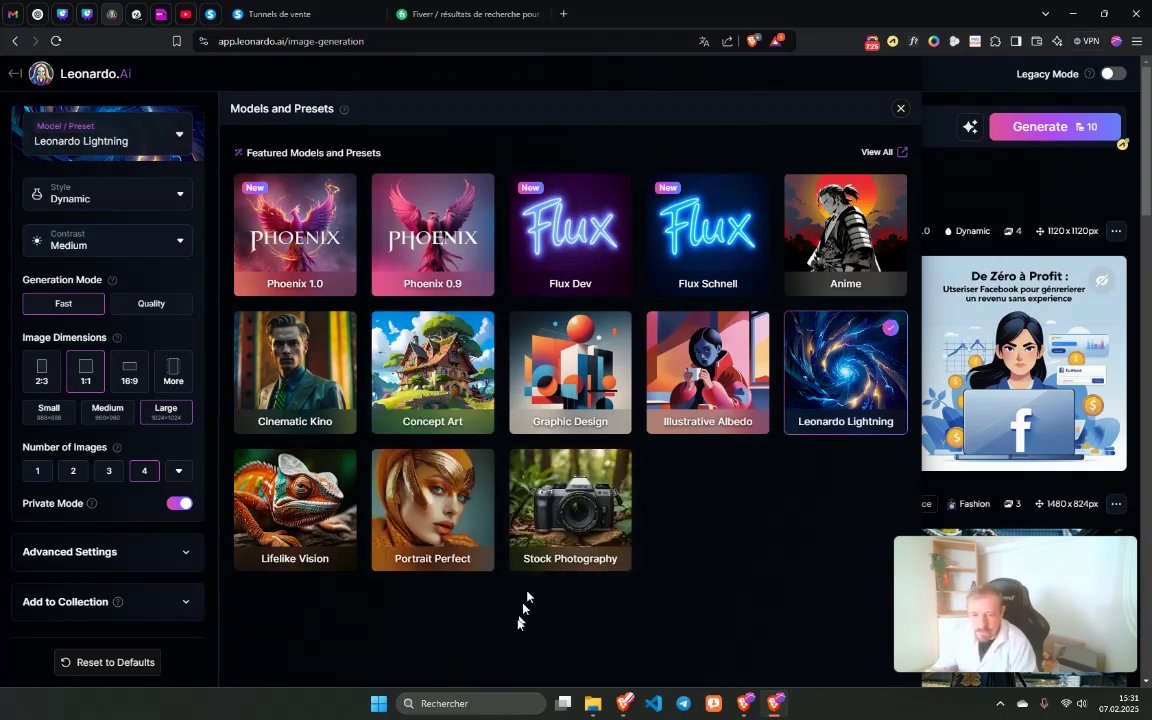
left_click(309, 330)
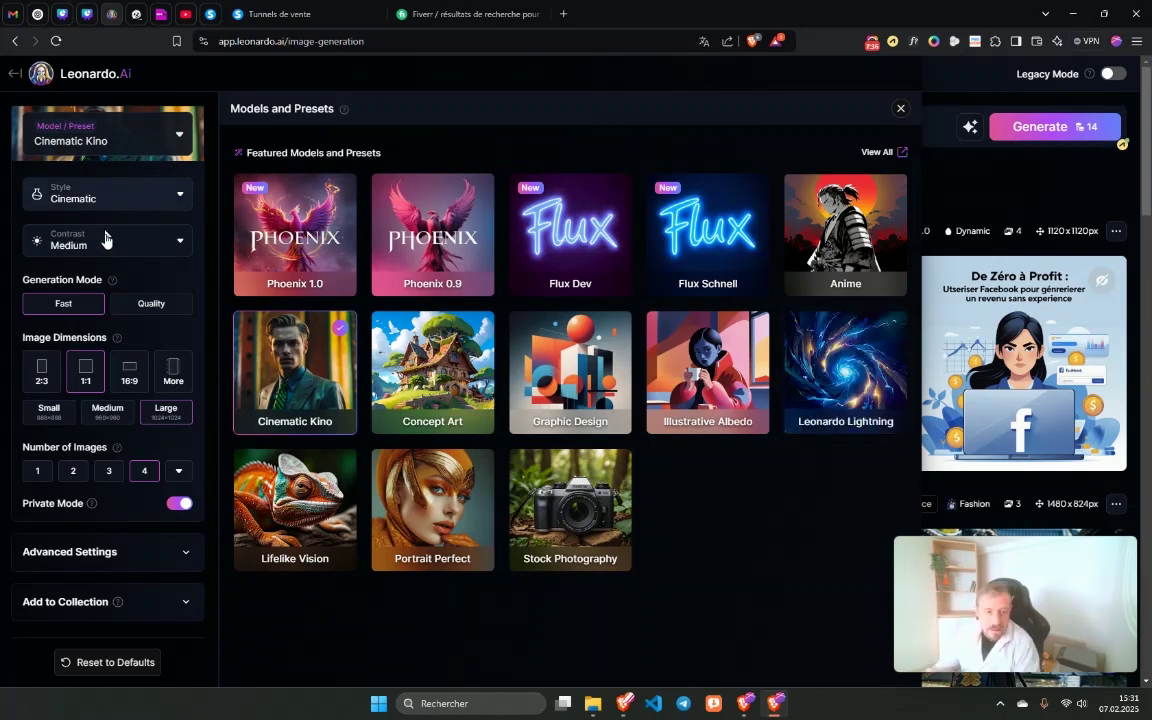
Set the generation mode to Quality, the image dimensions to 2:3 and the number of images to 2.
left_click(151, 303)
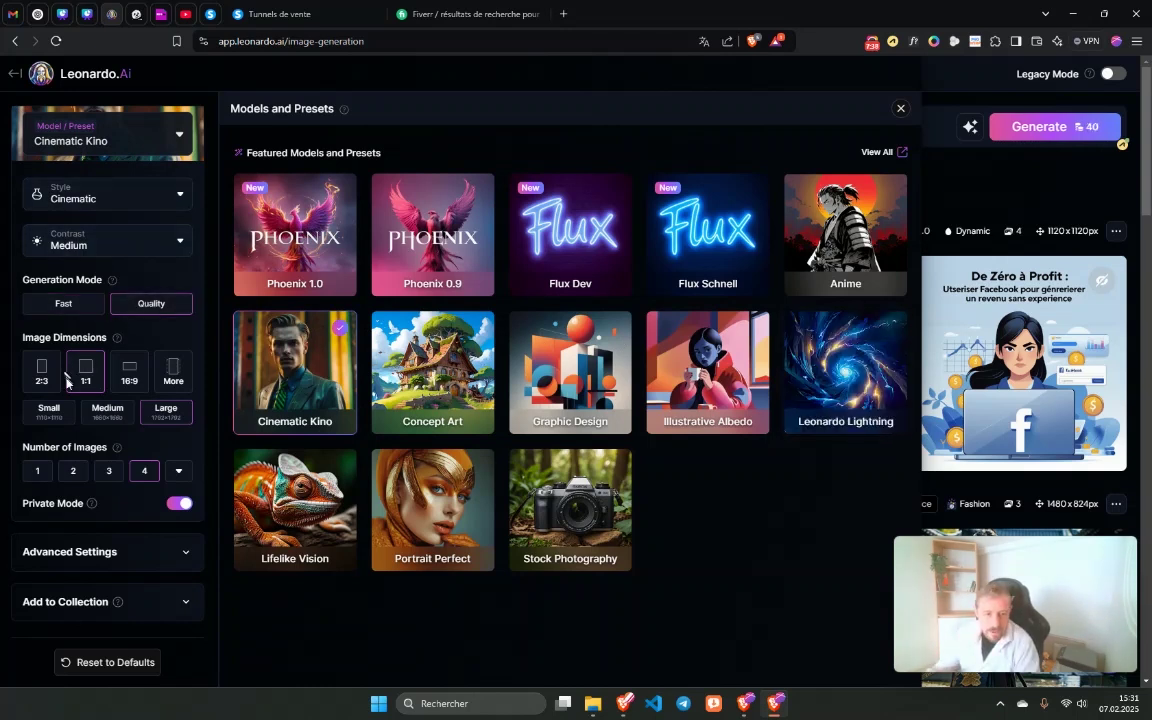
left_click(35, 376)
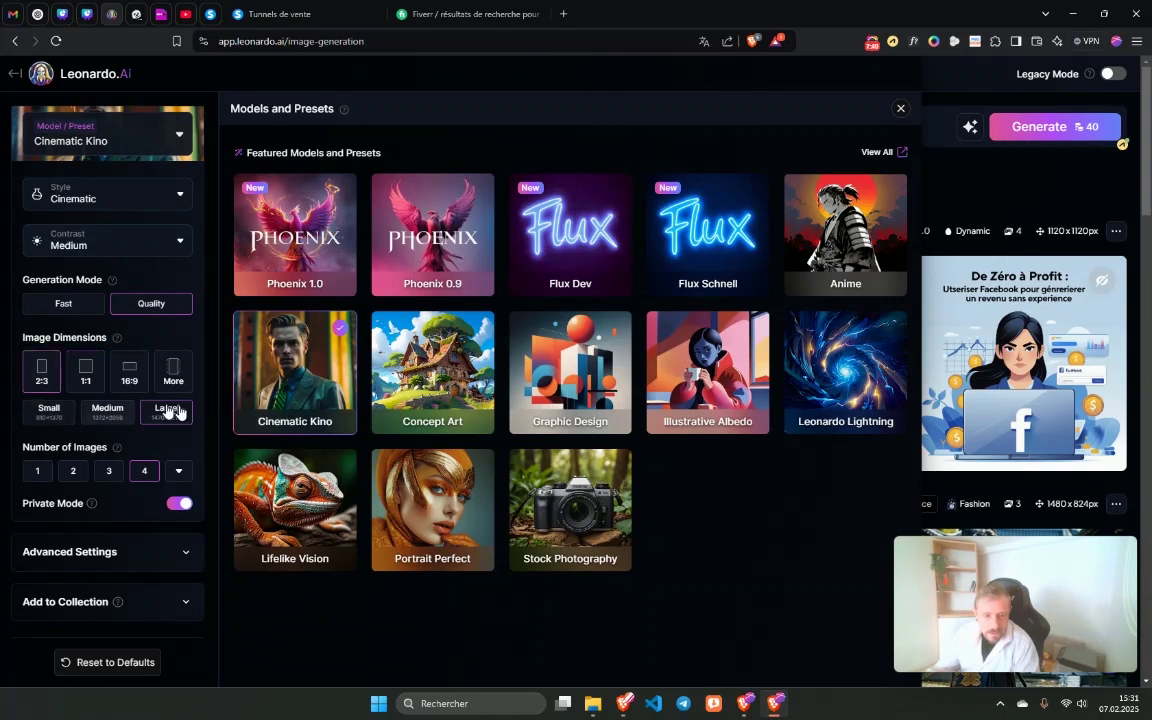
left_click(73, 471)
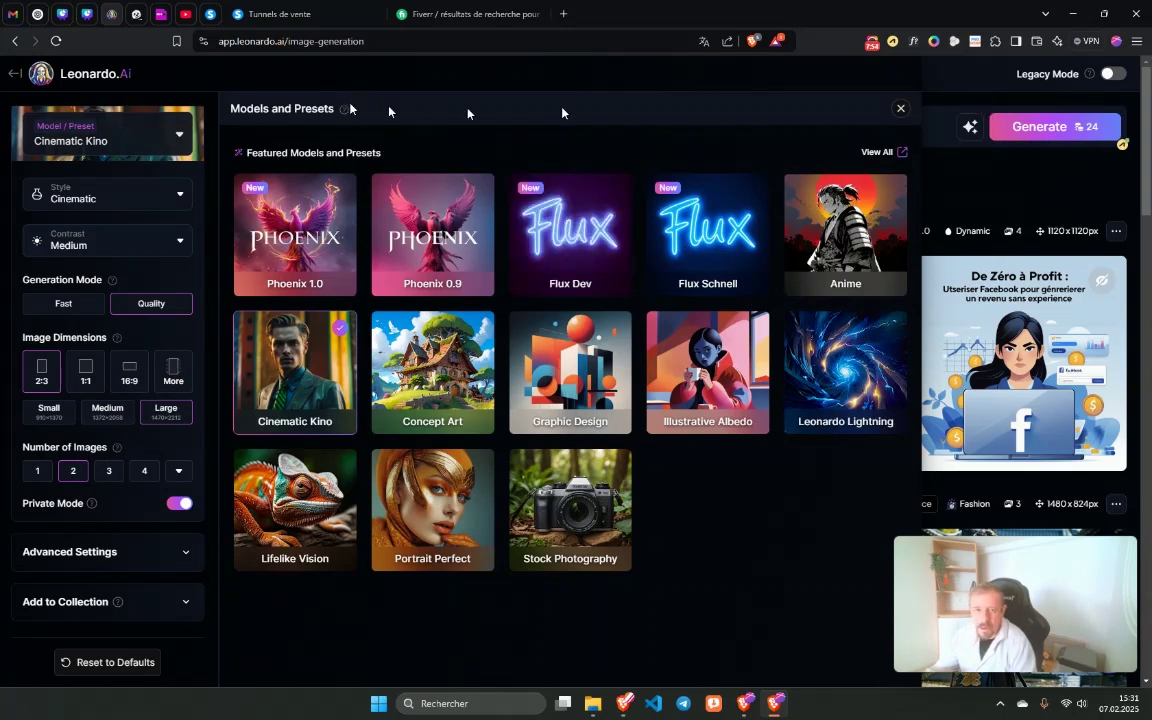
left_click(899, 110)
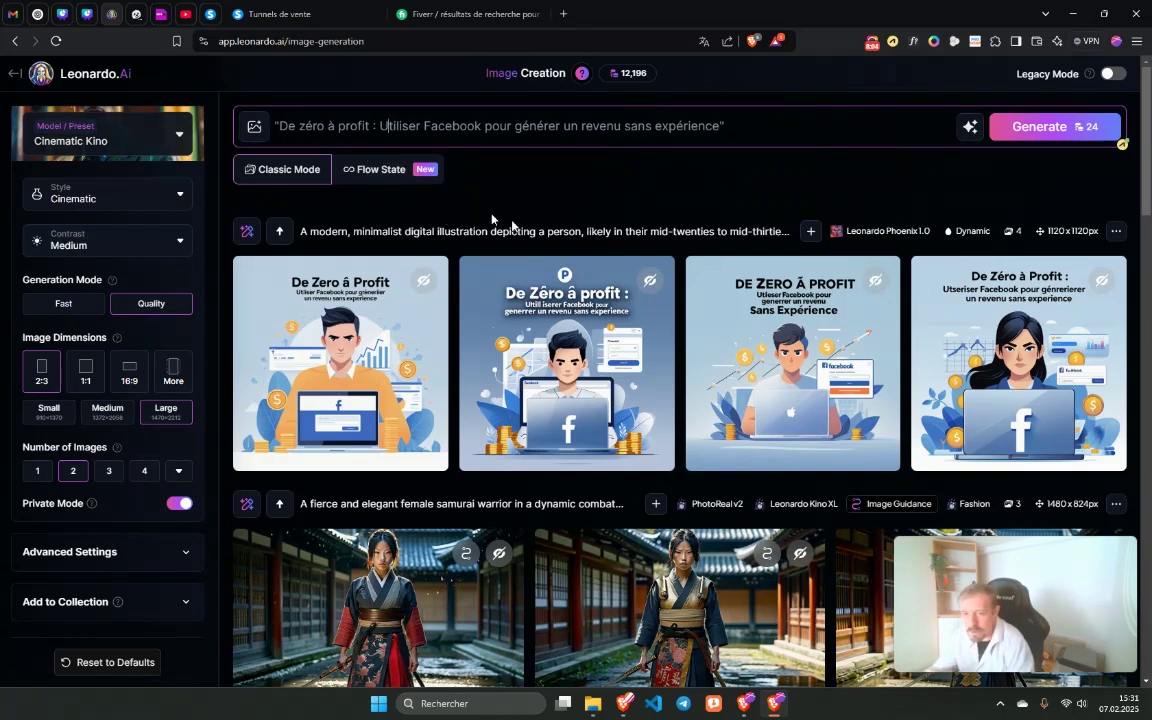
Generate two Cinematic Kino images from the unchanged title prompt and compare them with the earlier Phoenix illustrations.
left_click(971, 129)
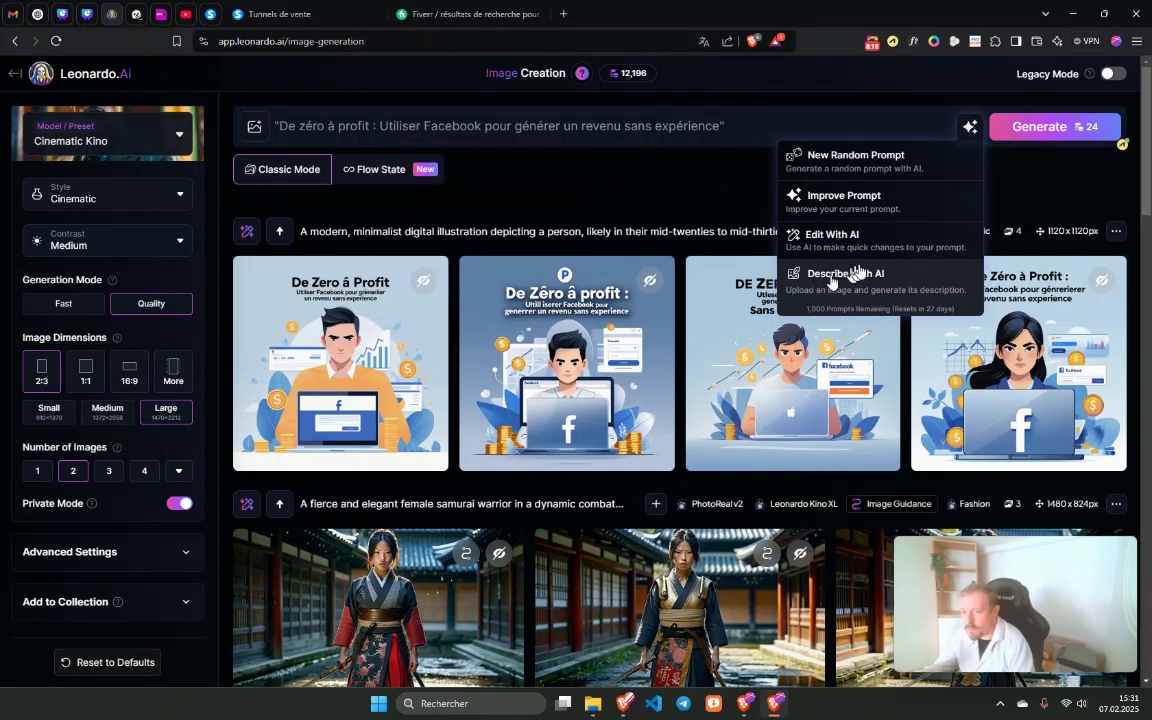
left_click(583, 117)
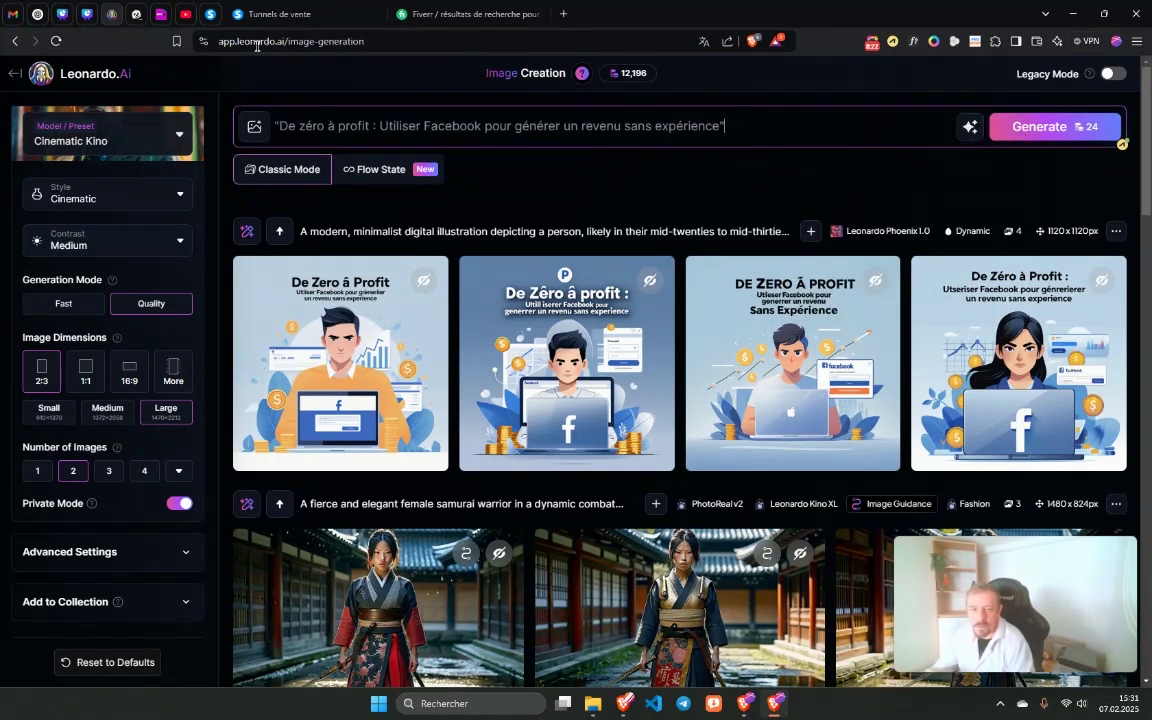
left_click(1040, 126)
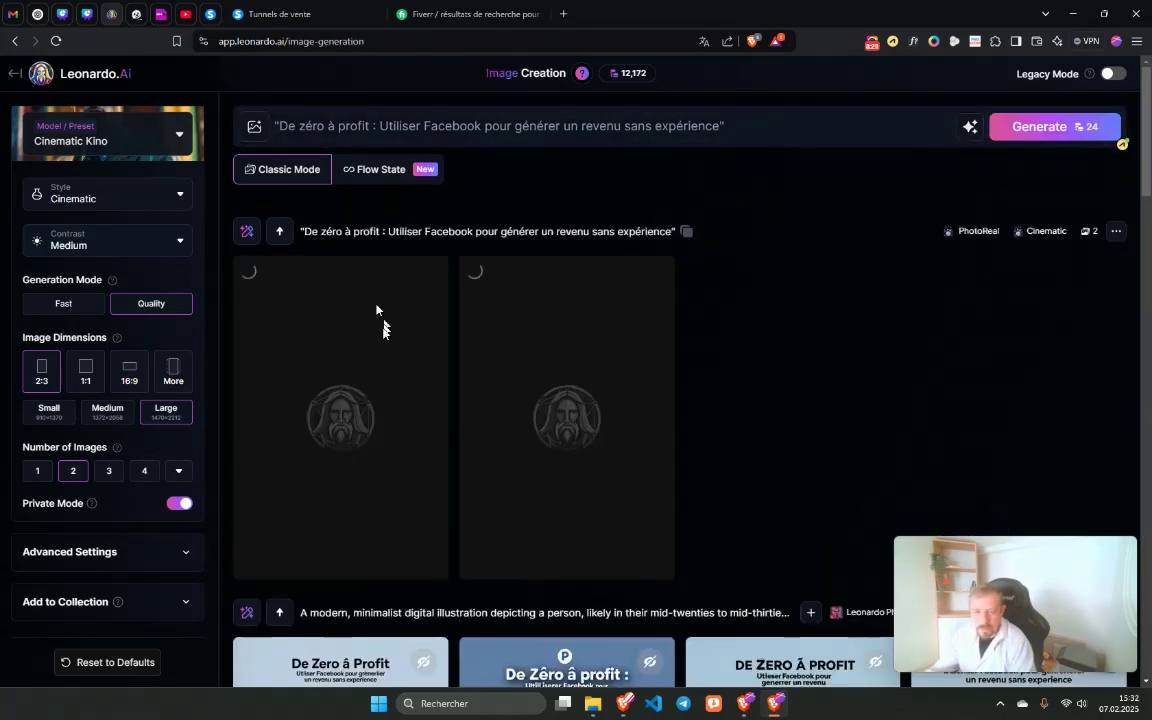
scroll(365, 337, "down", 3)
scroll(424, 522, "up", 3)
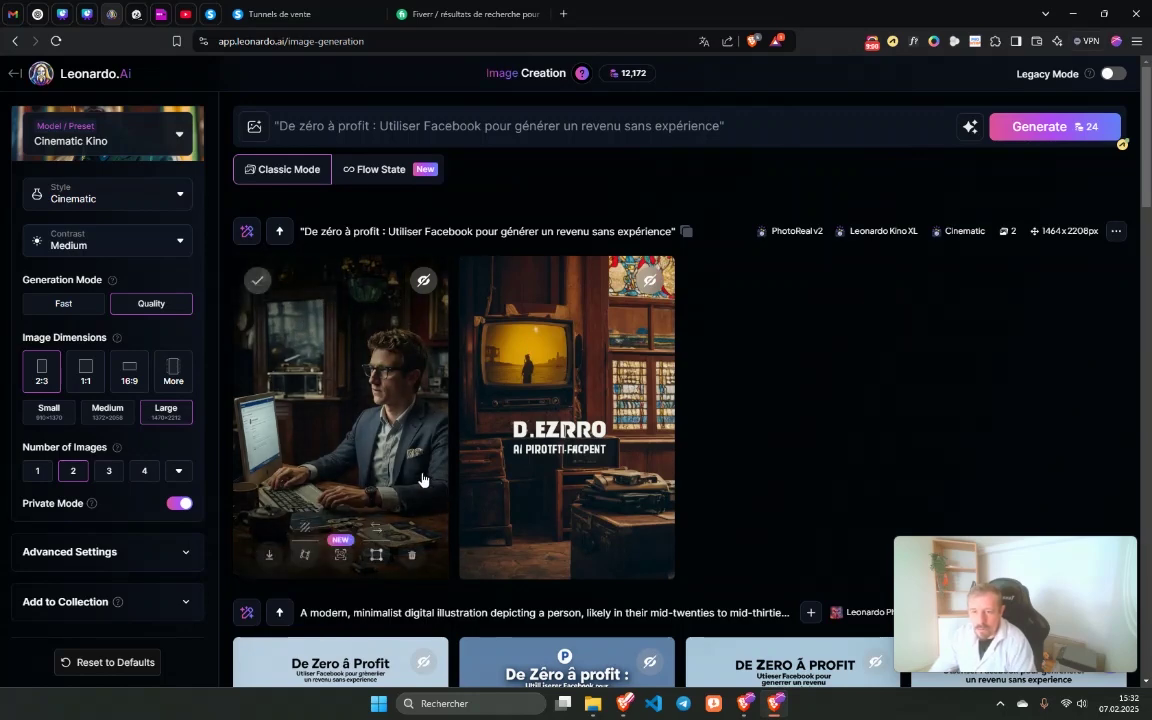
scroll(422, 480, "down", 3)
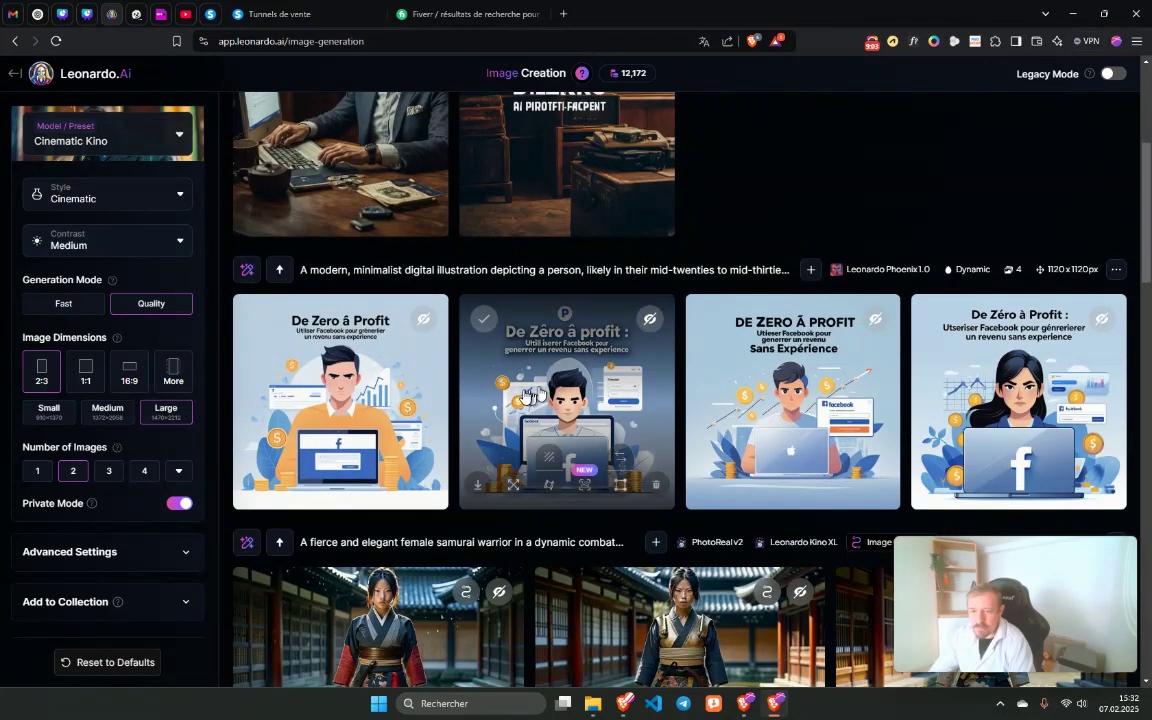
scroll(527, 395, "up", 2)
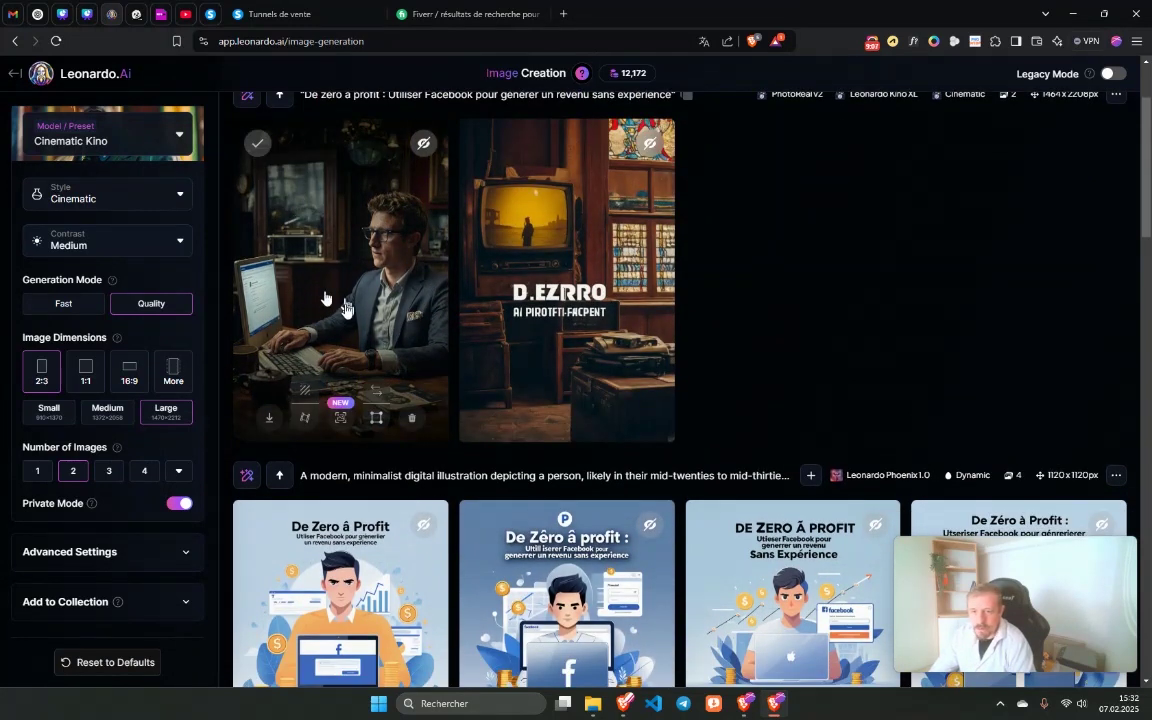
scroll(679, 335, "up", 2)
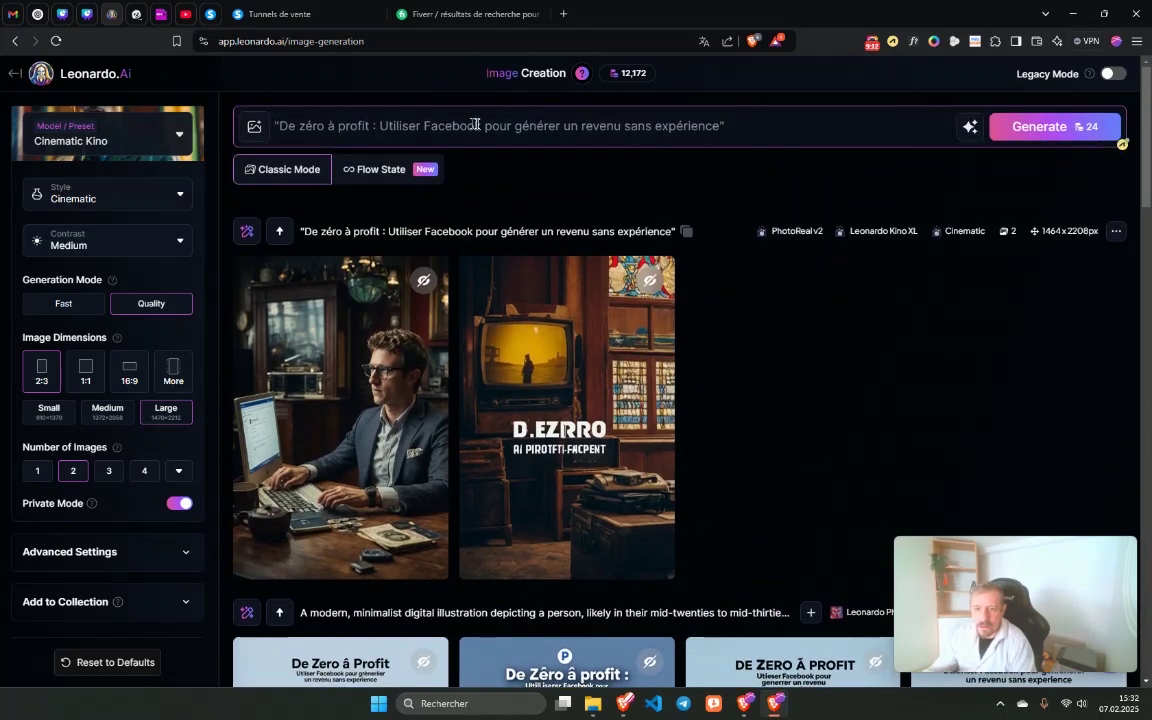
Append "Inclus sur l'image le logo Facebook en 3D" to the prompt and generate new images.
left_click(724, 124)
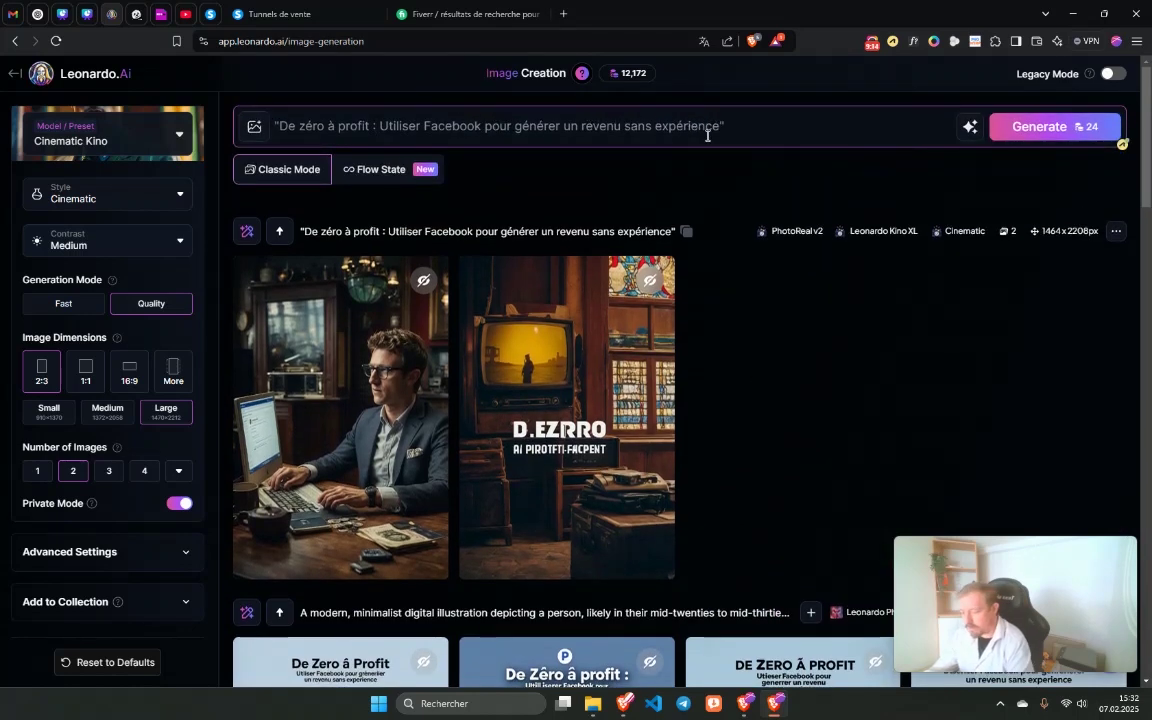
type("Inc")
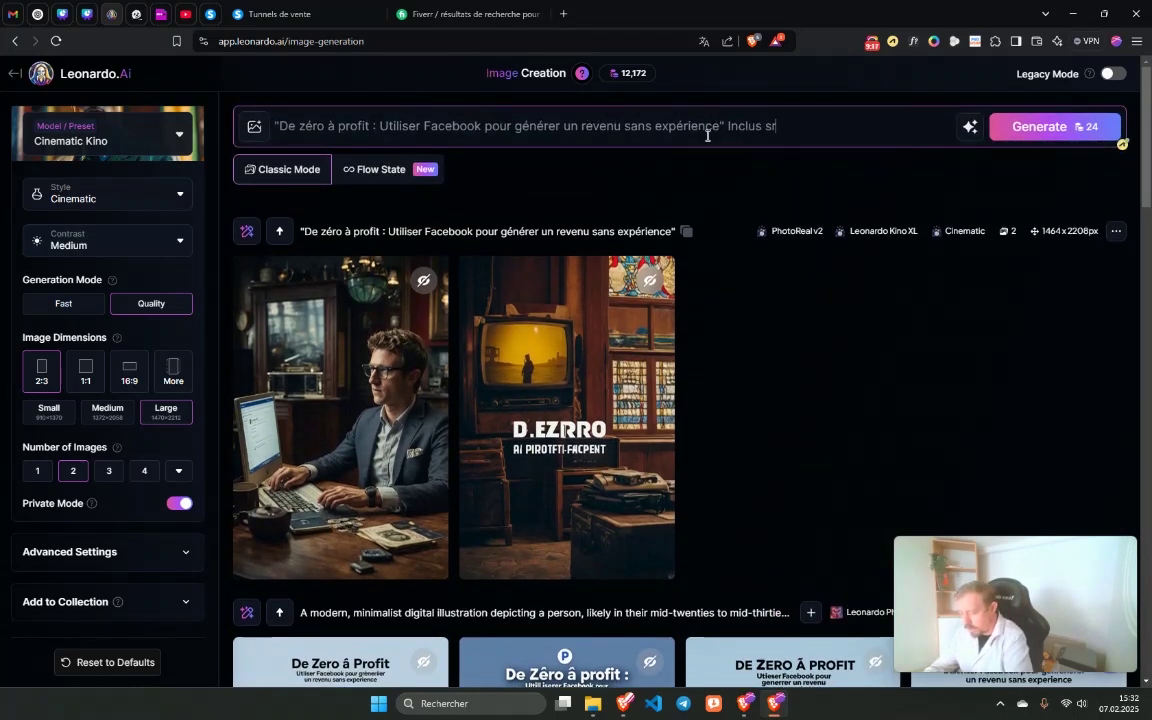
type("lus sur l'image le ")
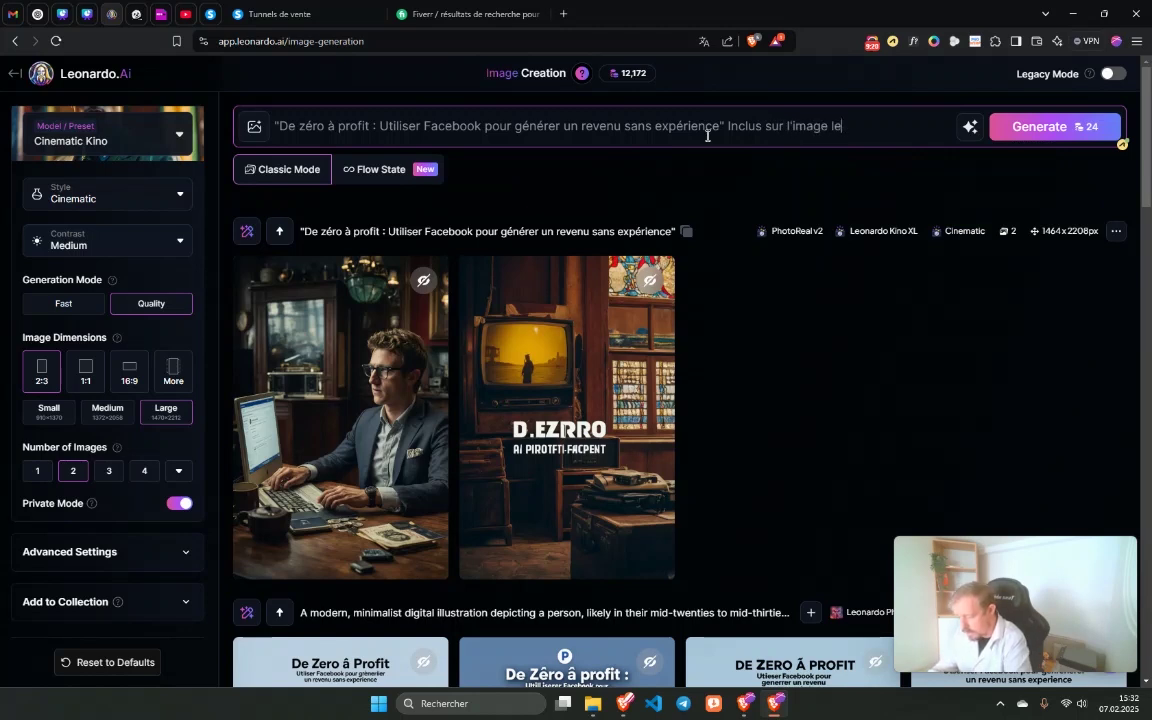
type("logo Facebook en 3D")
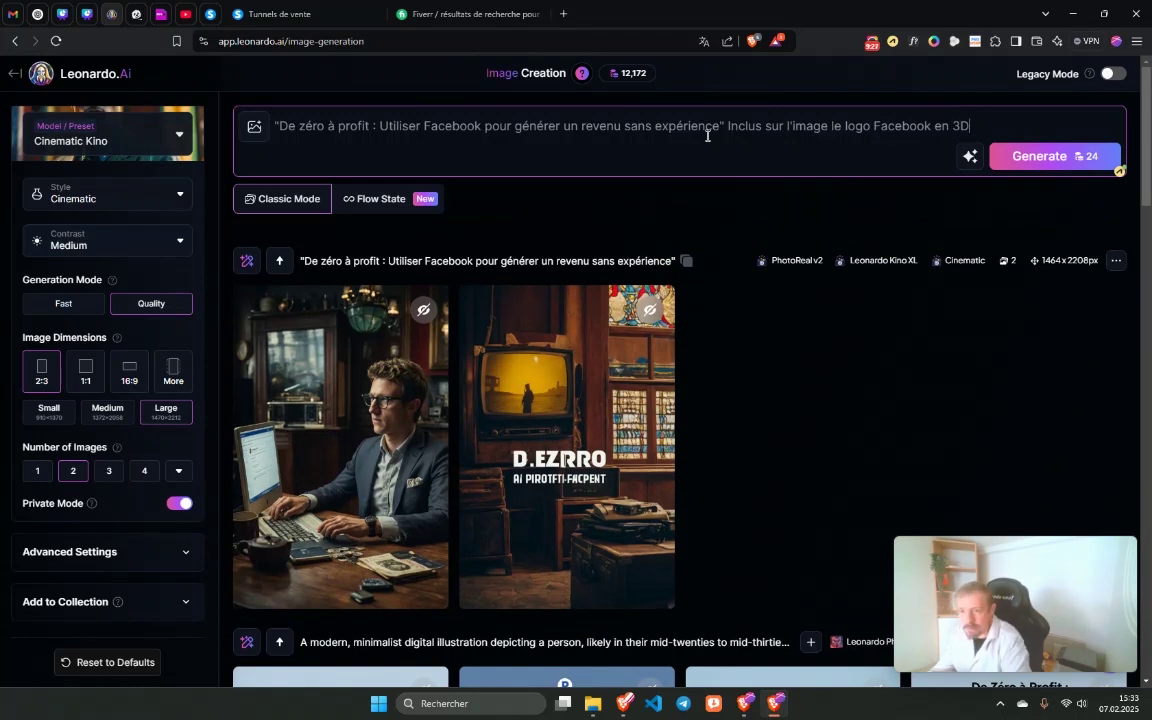
left_click(1010, 156)
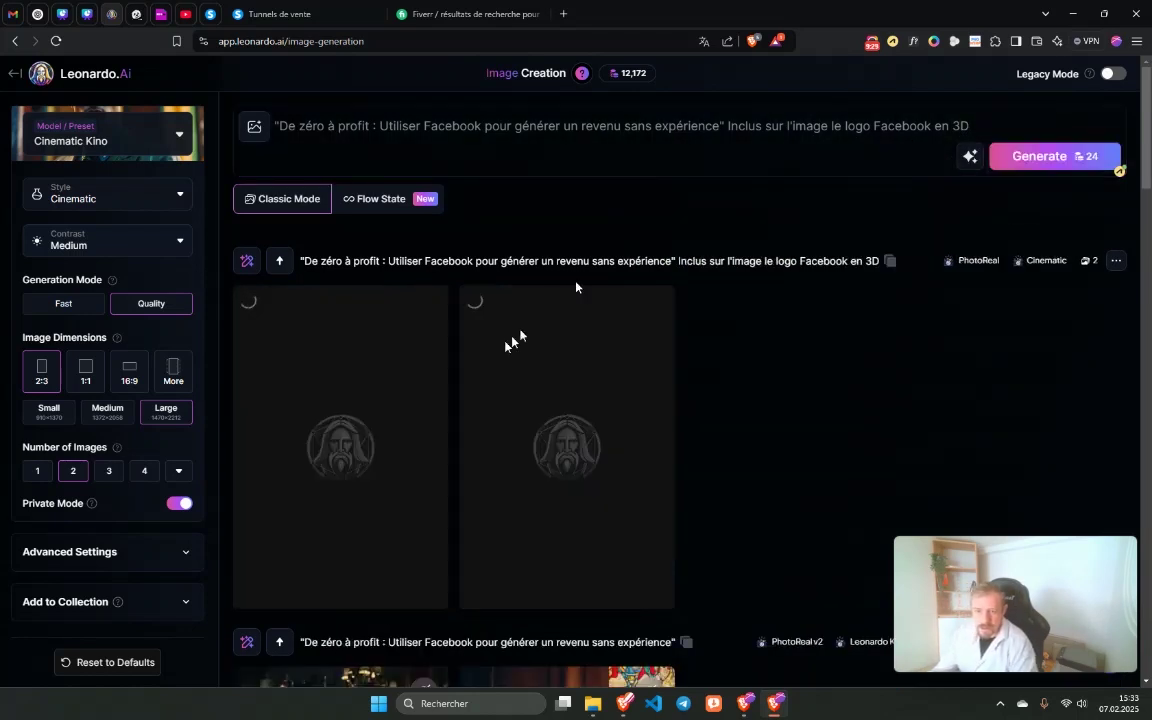
Review the new results, download the image of the blue Facebook logo block surrounded by coins, and close its preview.
scroll(430, 280, "down", 7)
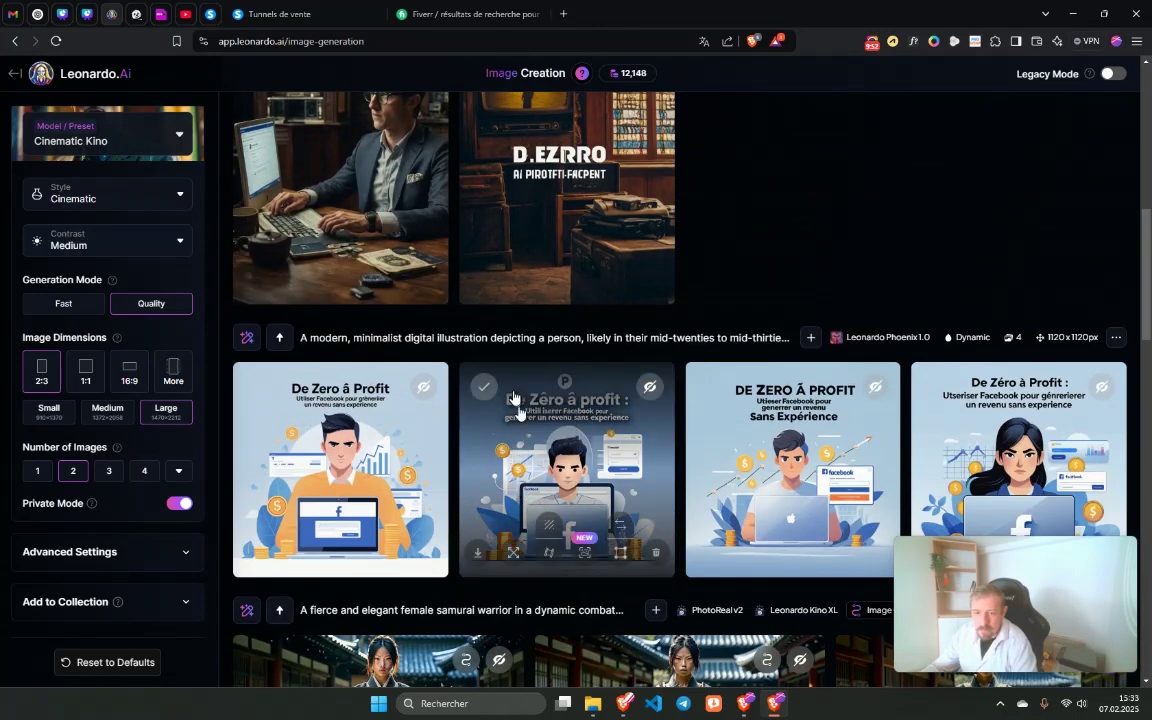
scroll(510, 408, "up", 1)
scroll(510, 408, "up", 3)
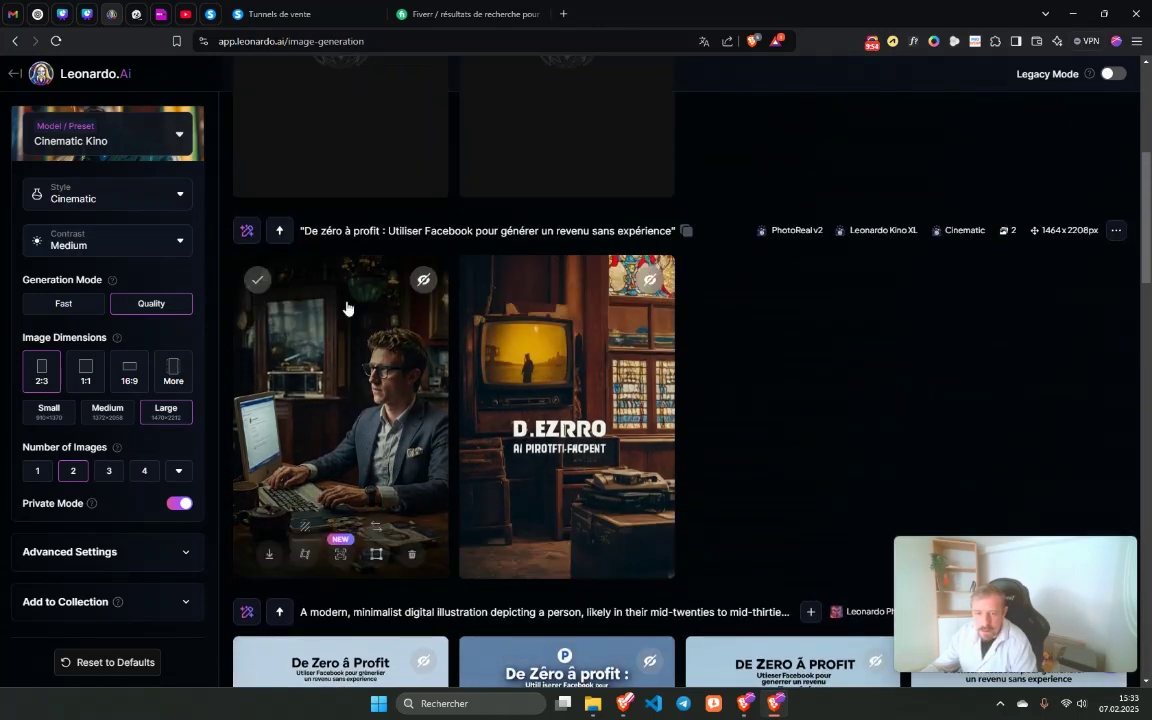
scroll(386, 404, "up", 2)
scroll(377, 400, "down", 2)
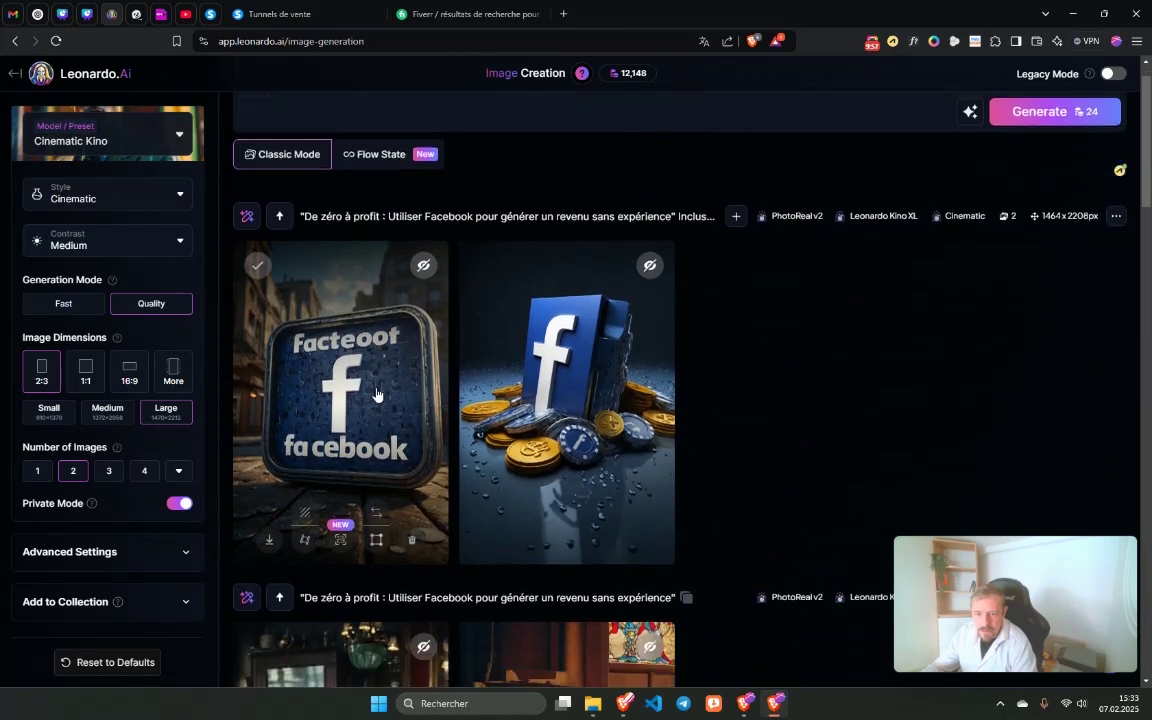
left_click(538, 305)
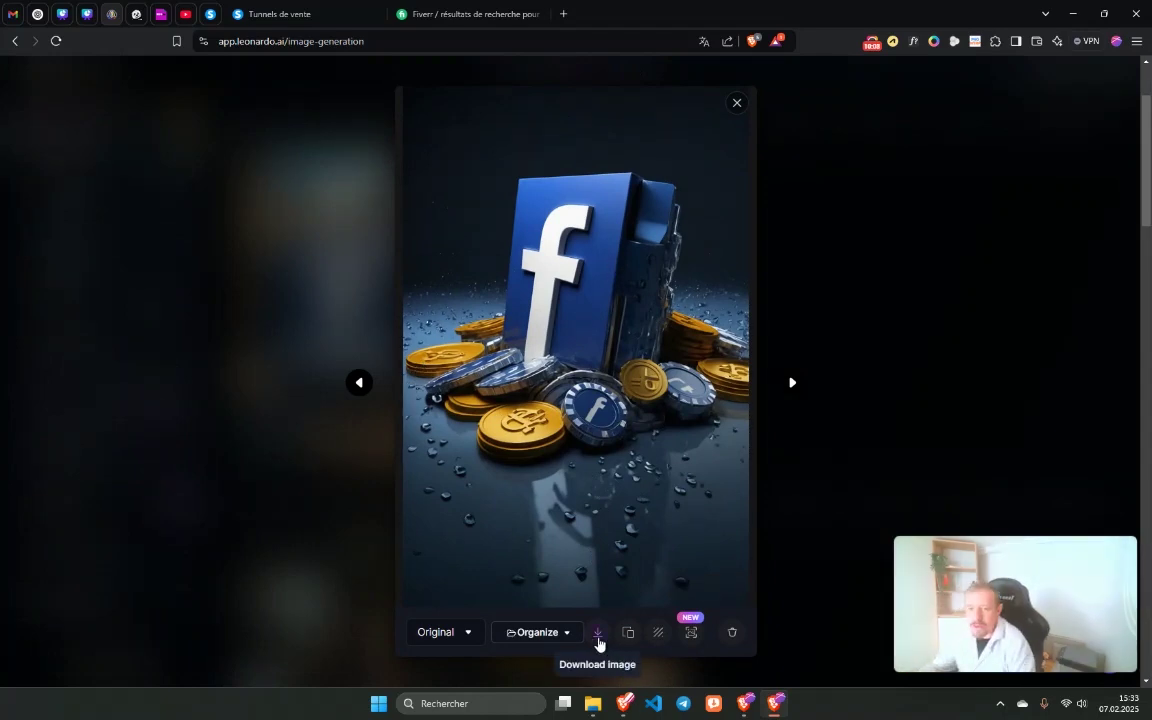
left_click(598, 634)
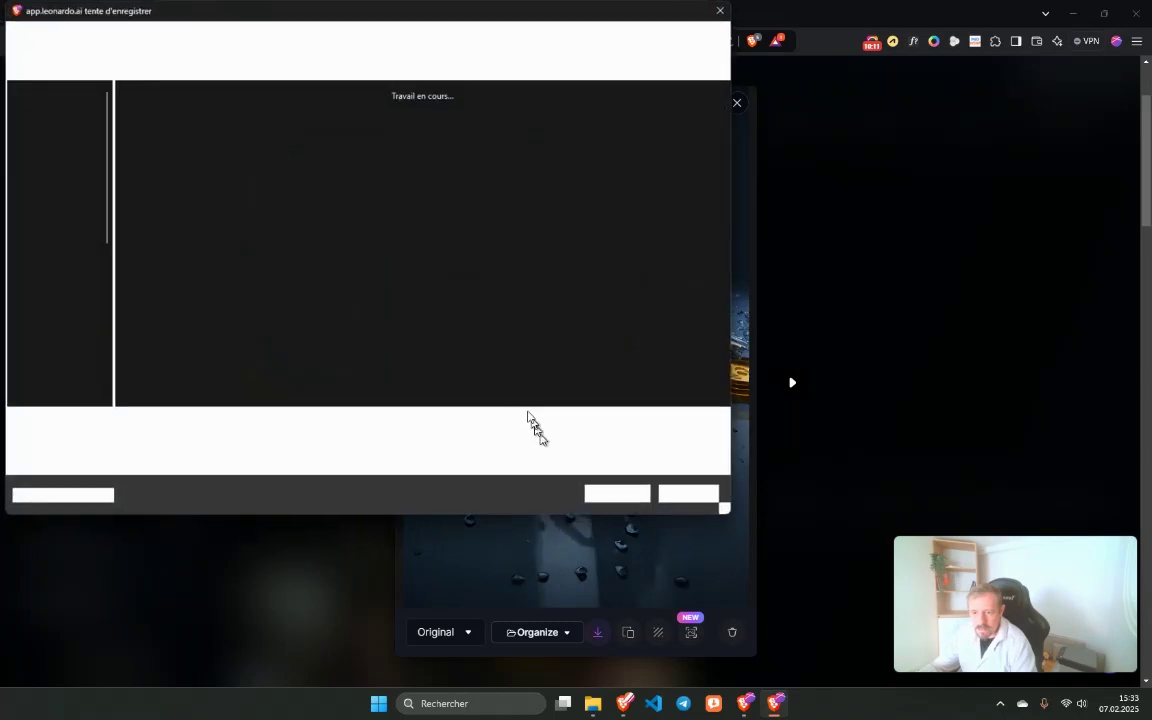
left_click(612, 491)
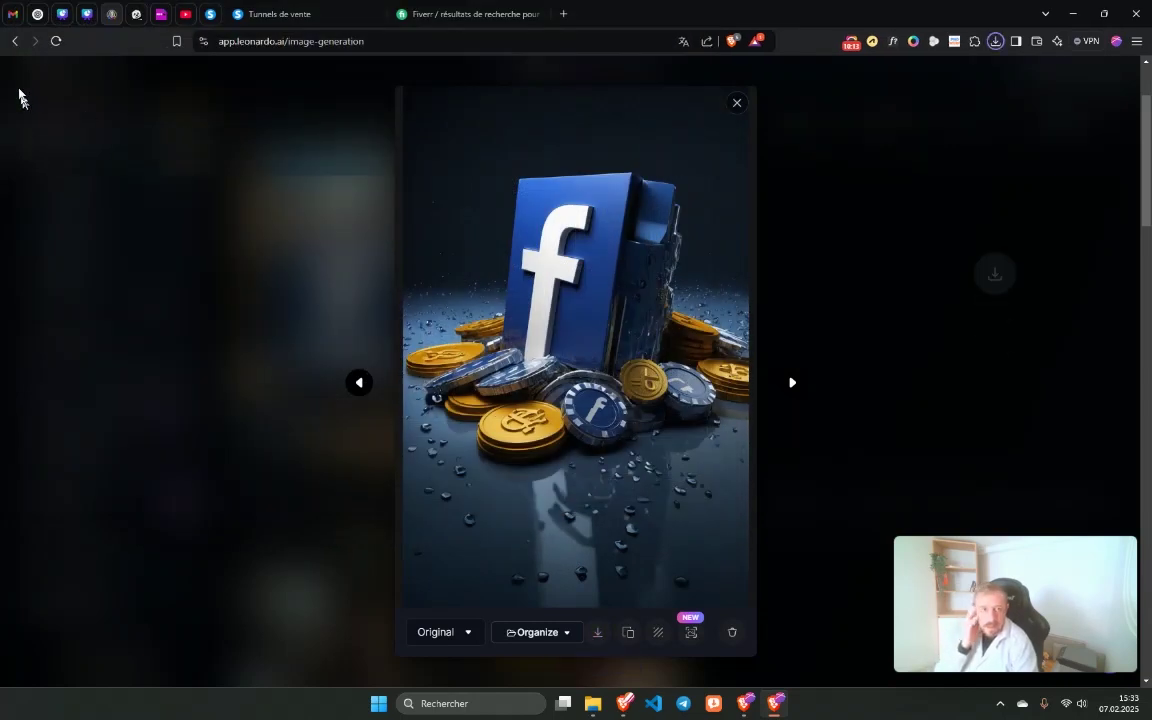
left_click(733, 104)
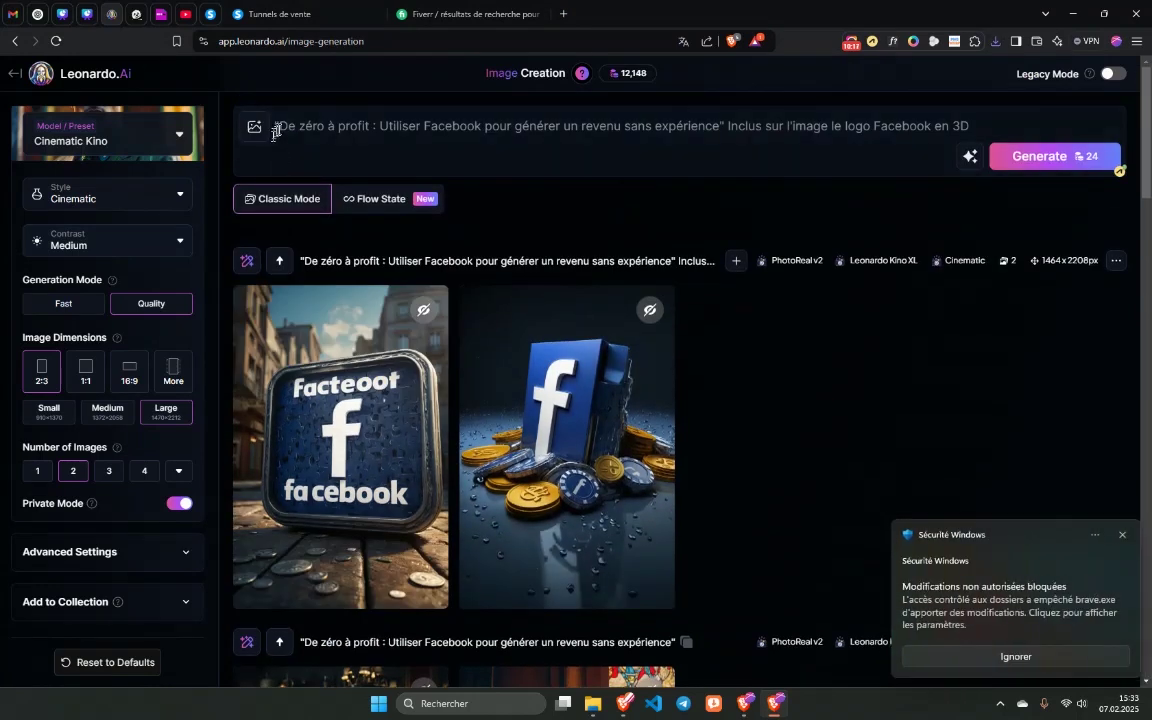
Clear the prompt and open the full list of image guidance options.
left_click_drag(273, 125, 970, 125)
key("BackSpace")
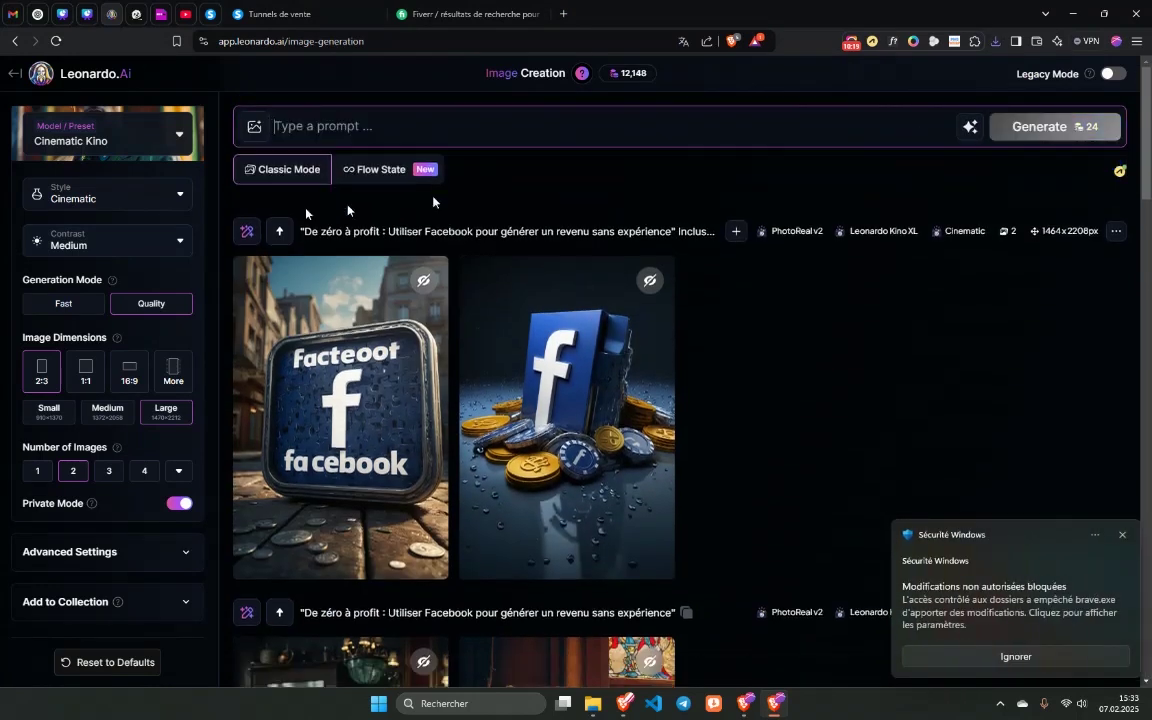
left_click(254, 125)
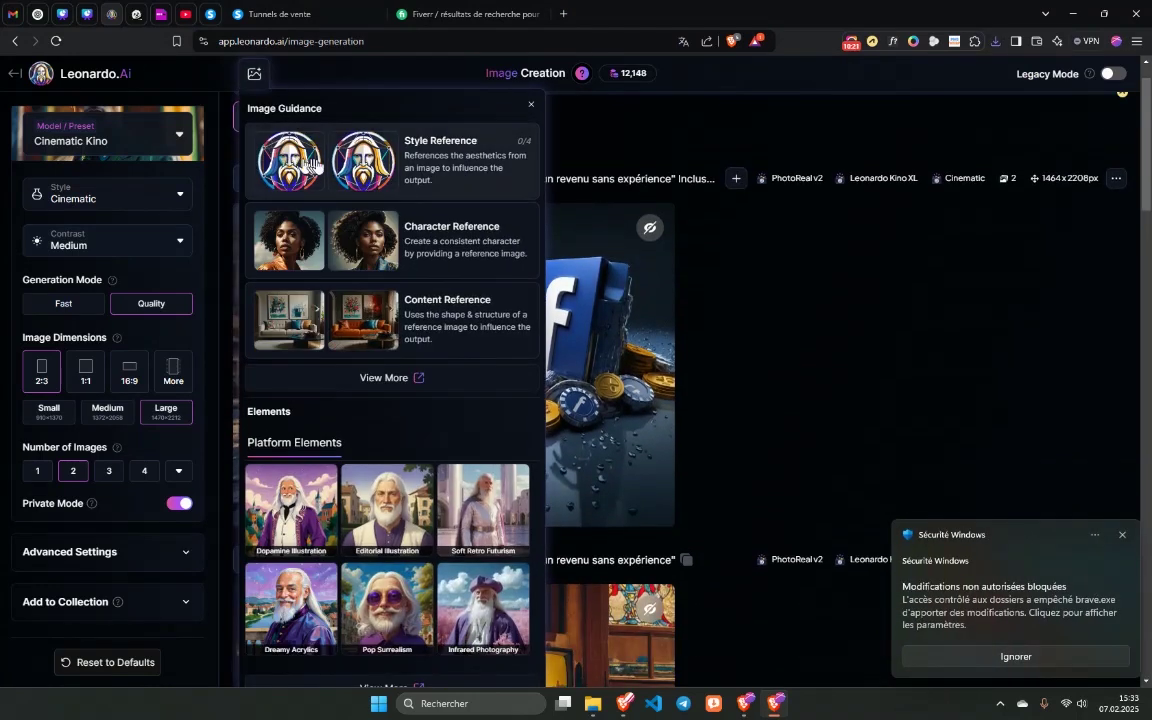
left_click(388, 377)
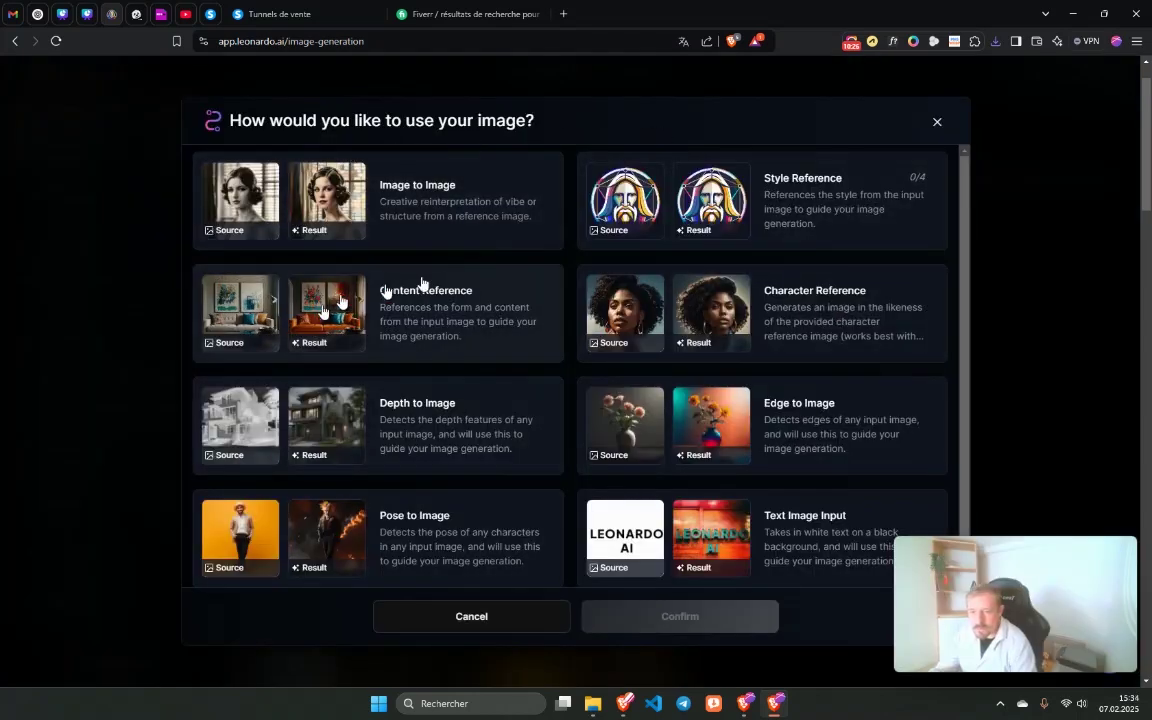
Choose Character Reference as the guidance type and upload the Facebook logo block image with coins as its source.
left_click(770, 296)
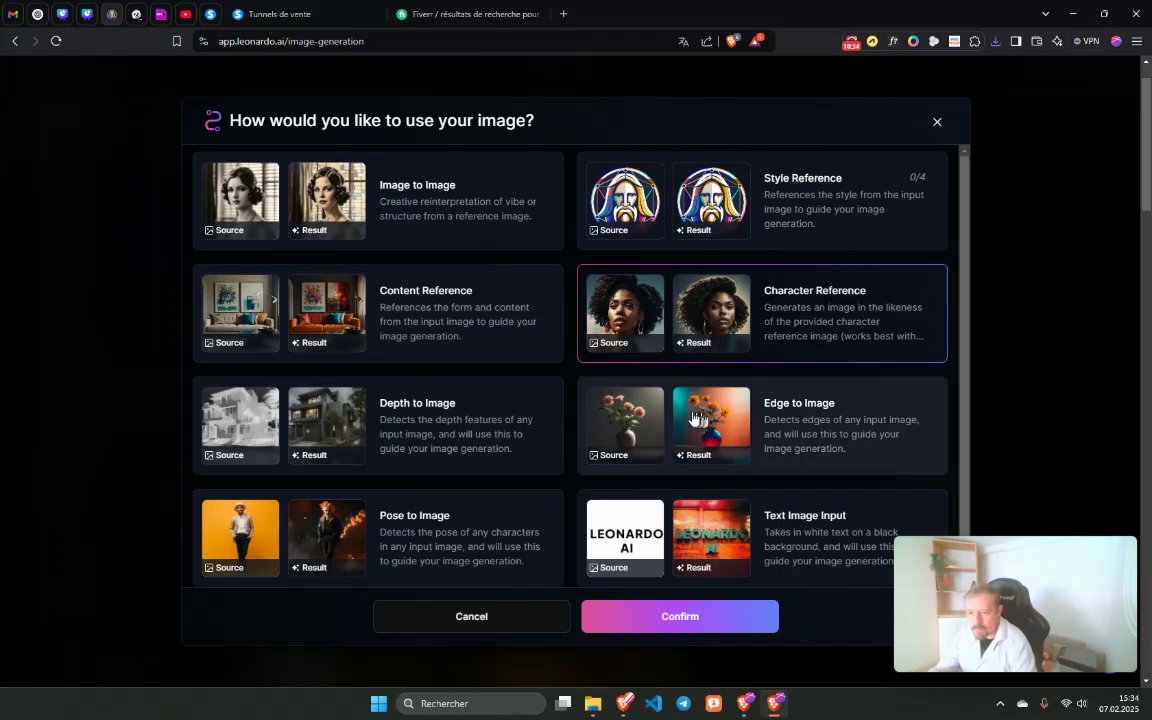
left_click(641, 438)
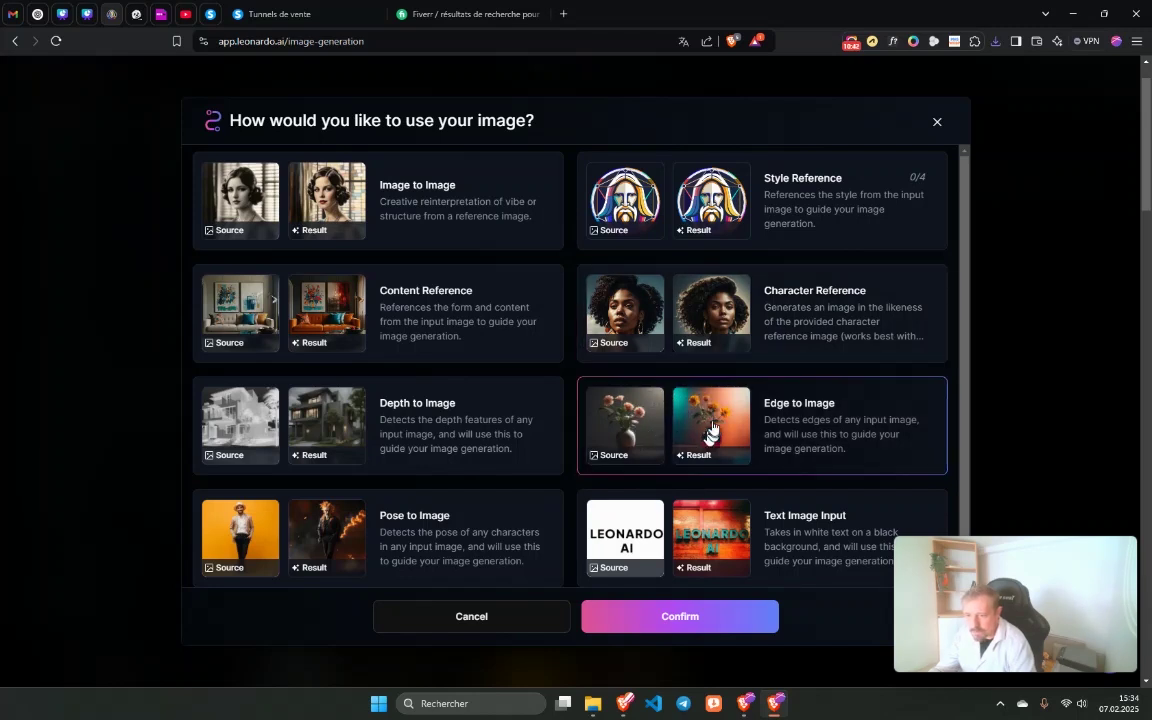
left_click(636, 325)
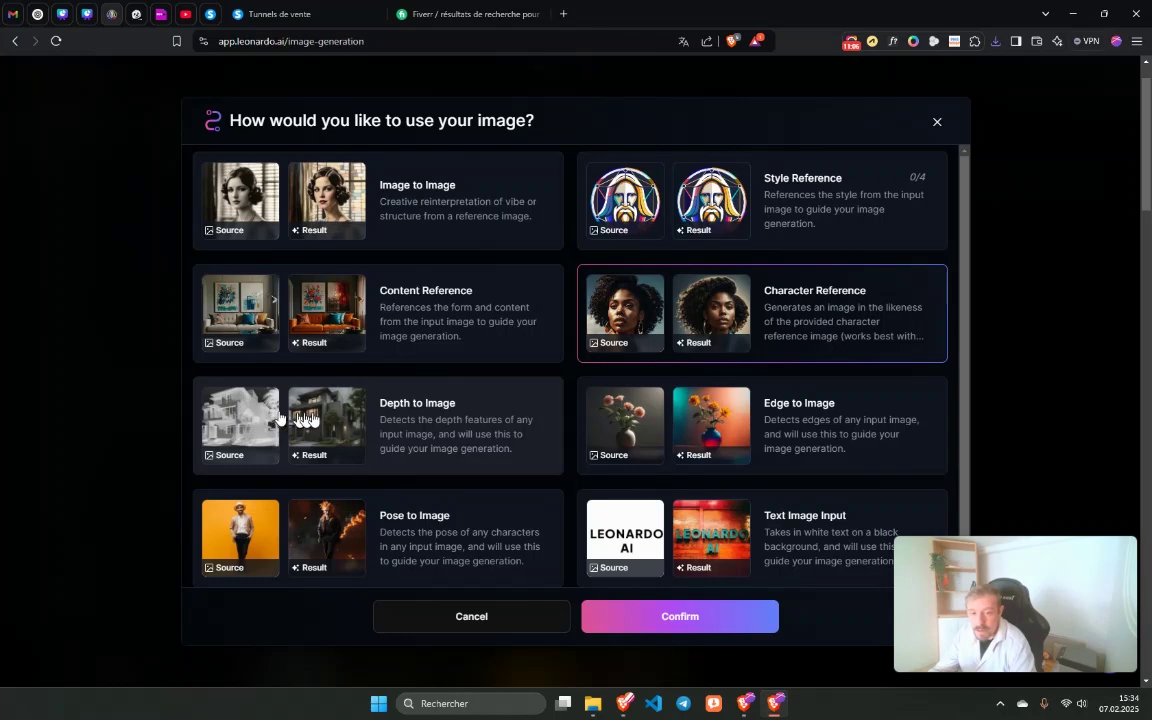
left_click(463, 402)
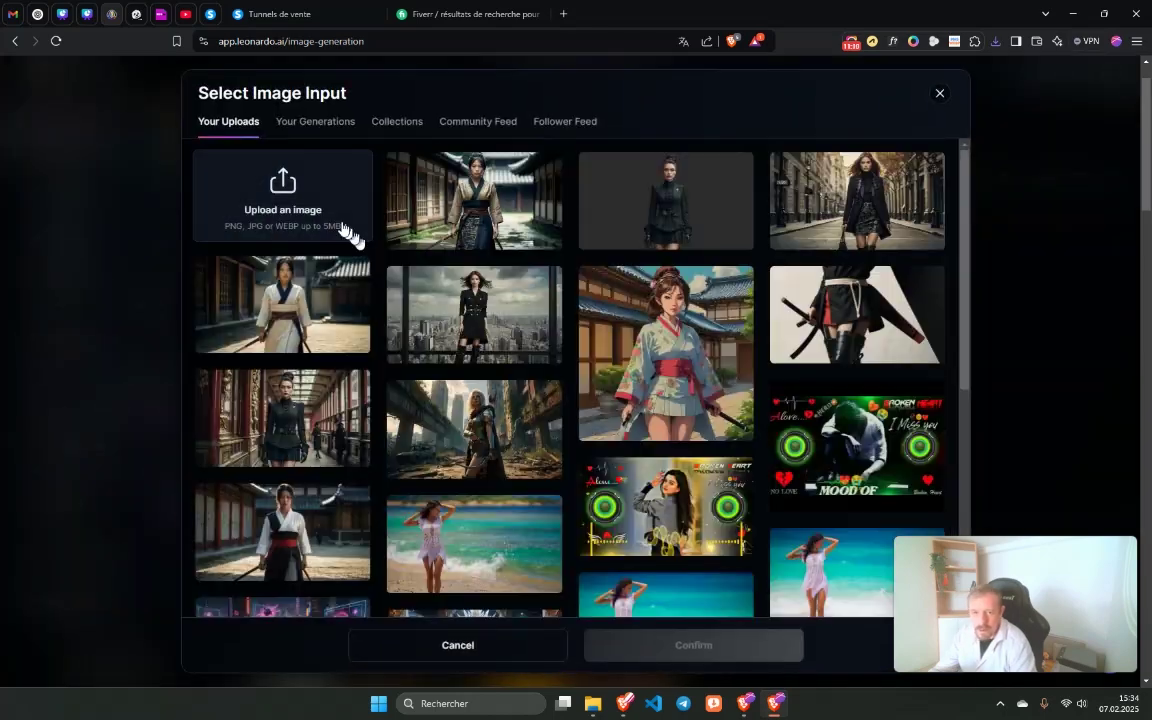
left_click(283, 182)
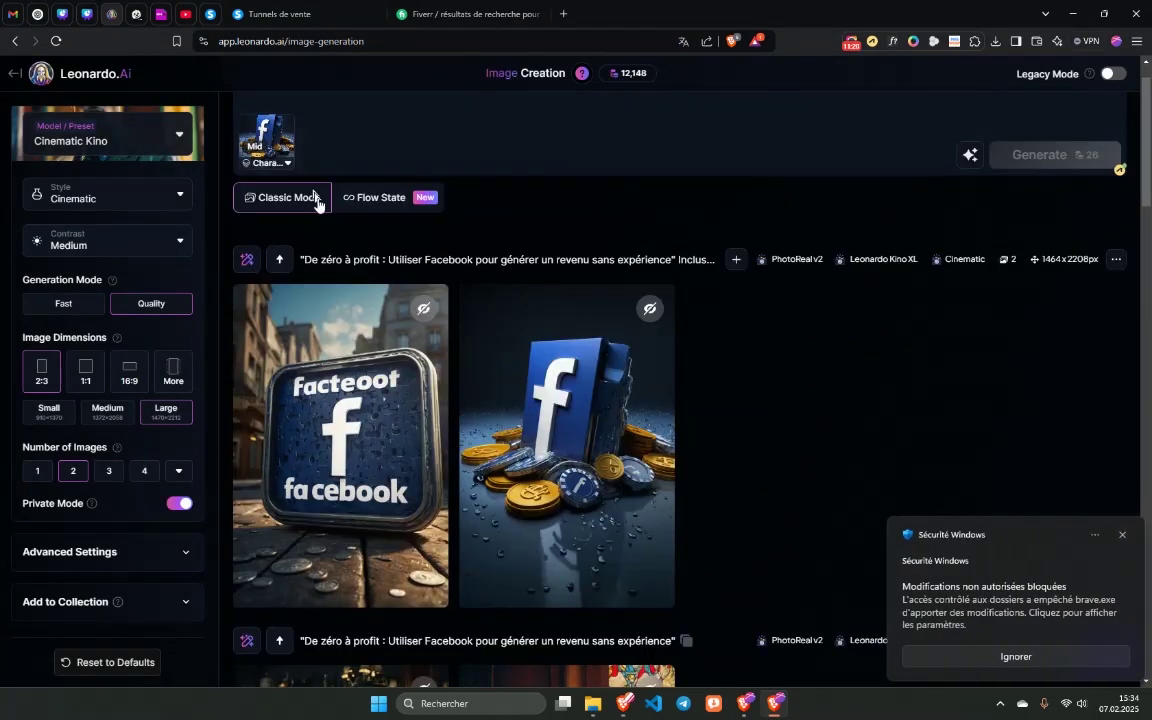
Set the dimensions to 16:9 Large with 4 images, and generate from the prompt "Refait ce logo en 16:9".
scroll(331, 255, "up", 2)
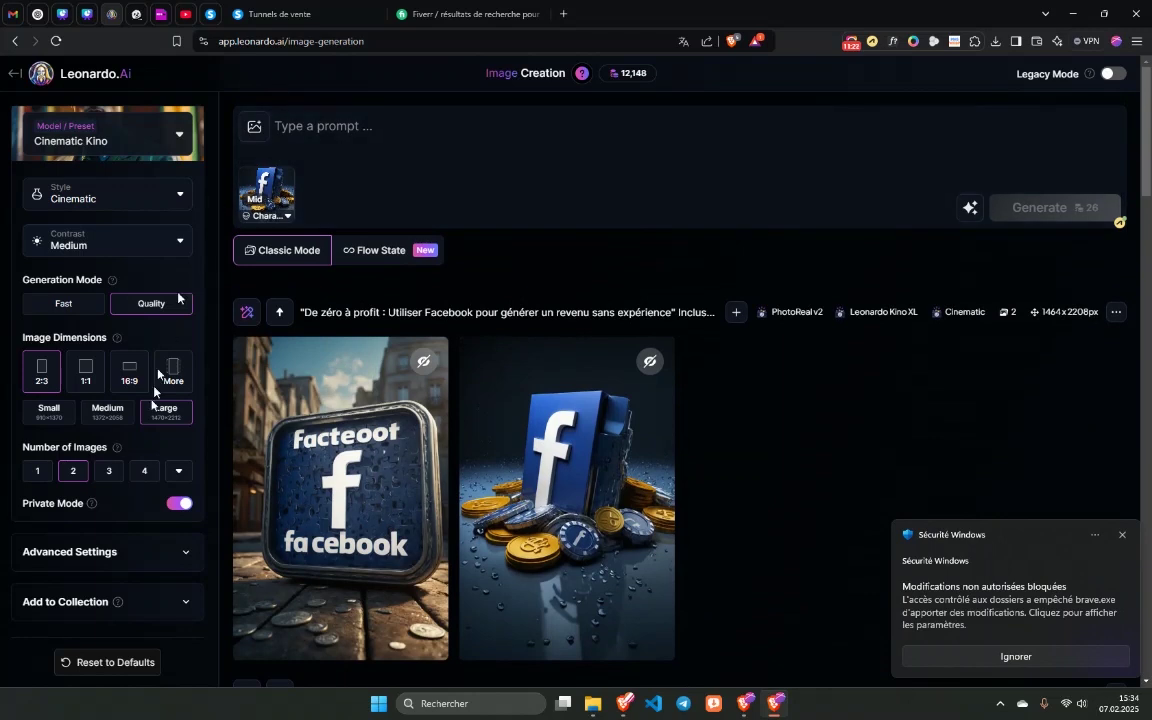
left_click(143, 385)
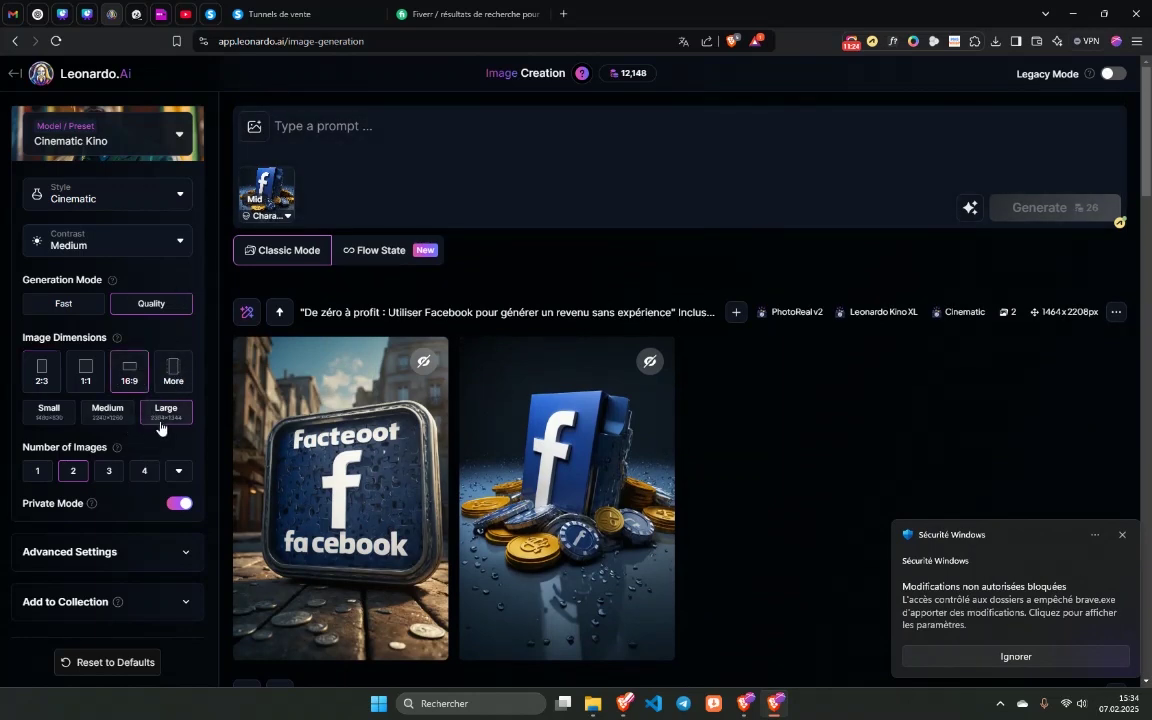
left_click(160, 421)
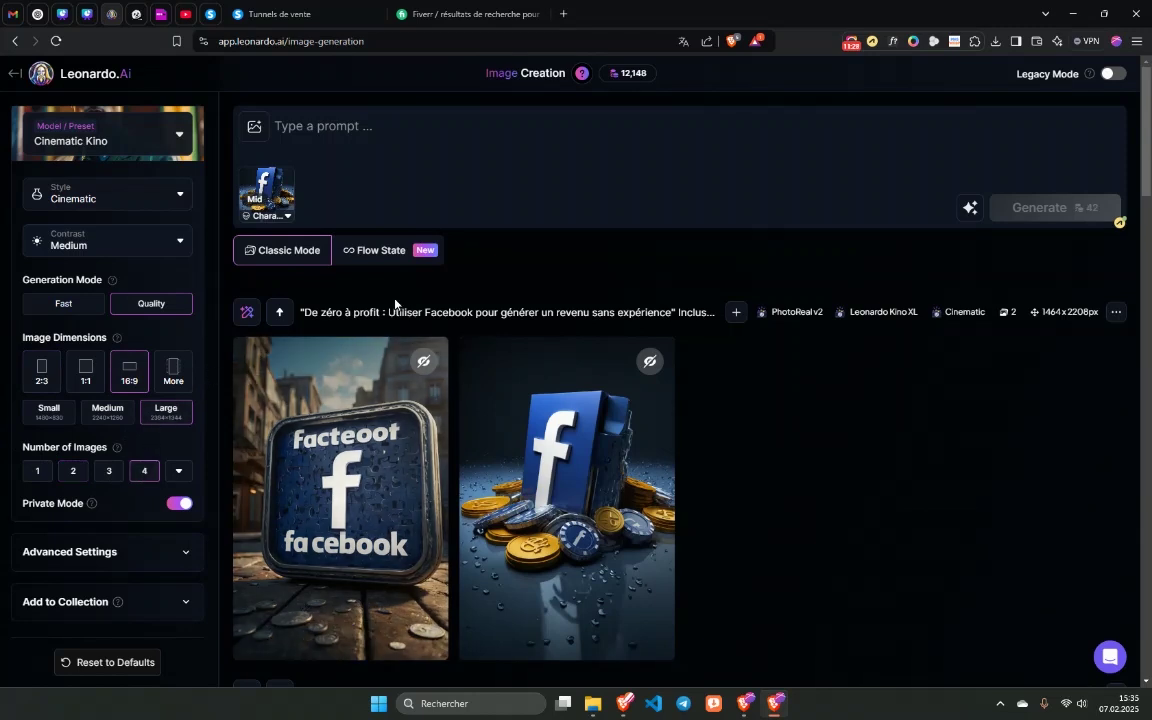
left_click(379, 160)
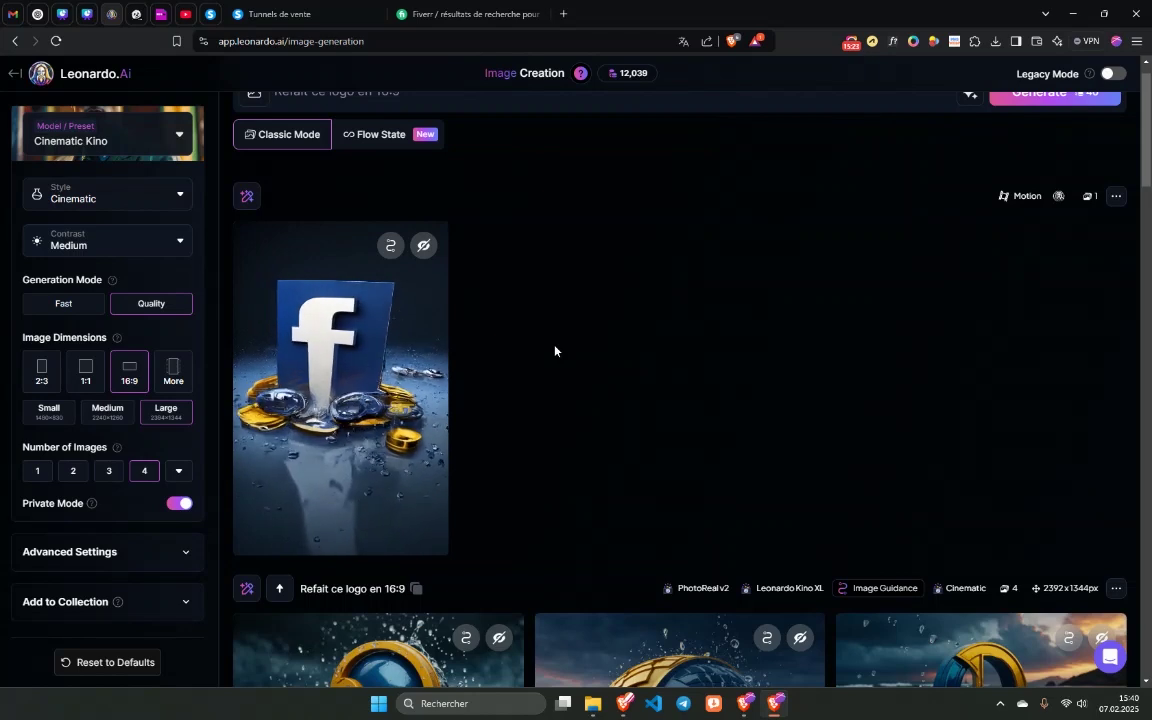
Examine the Motion video of the Facebook logo, then visit the home page and return to Image Creation.
mouse_move(308, 490)
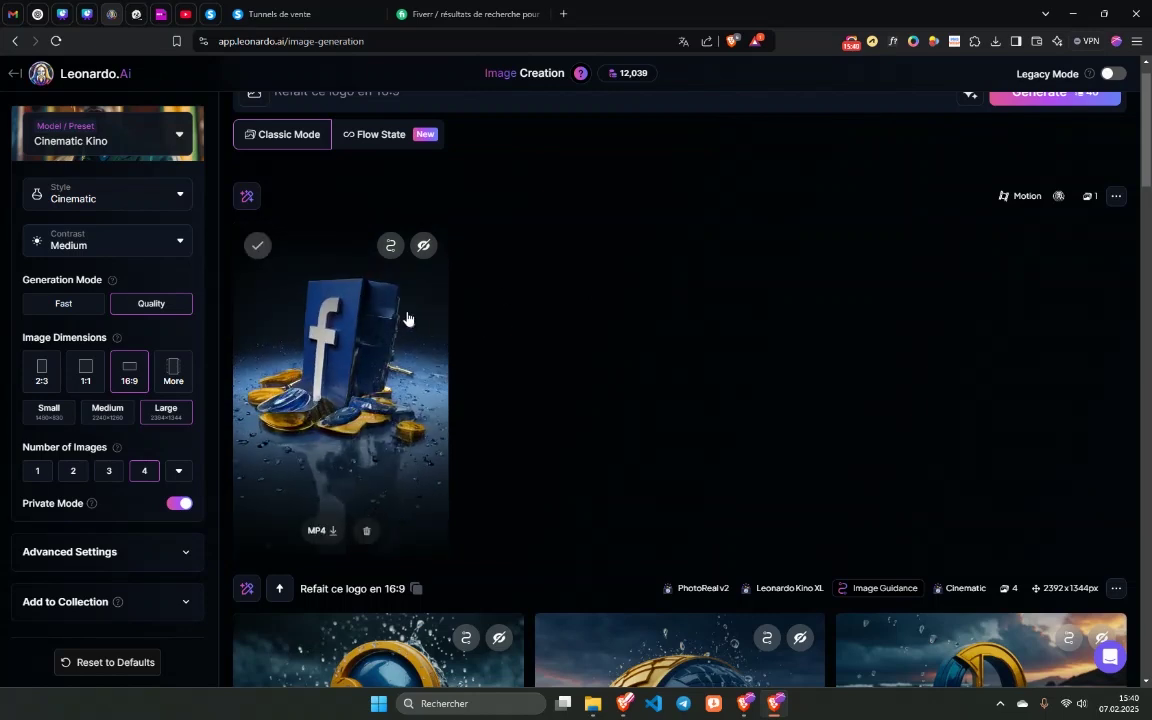
mouse_move(314, 234)
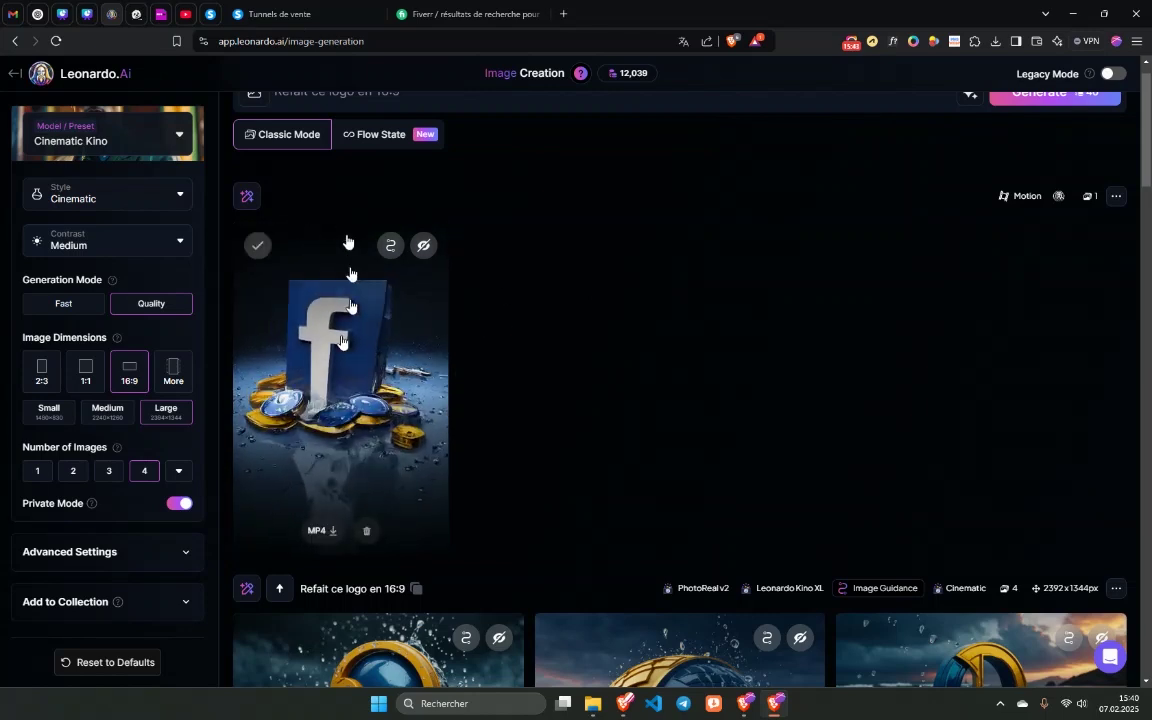
left_click(14, 76)
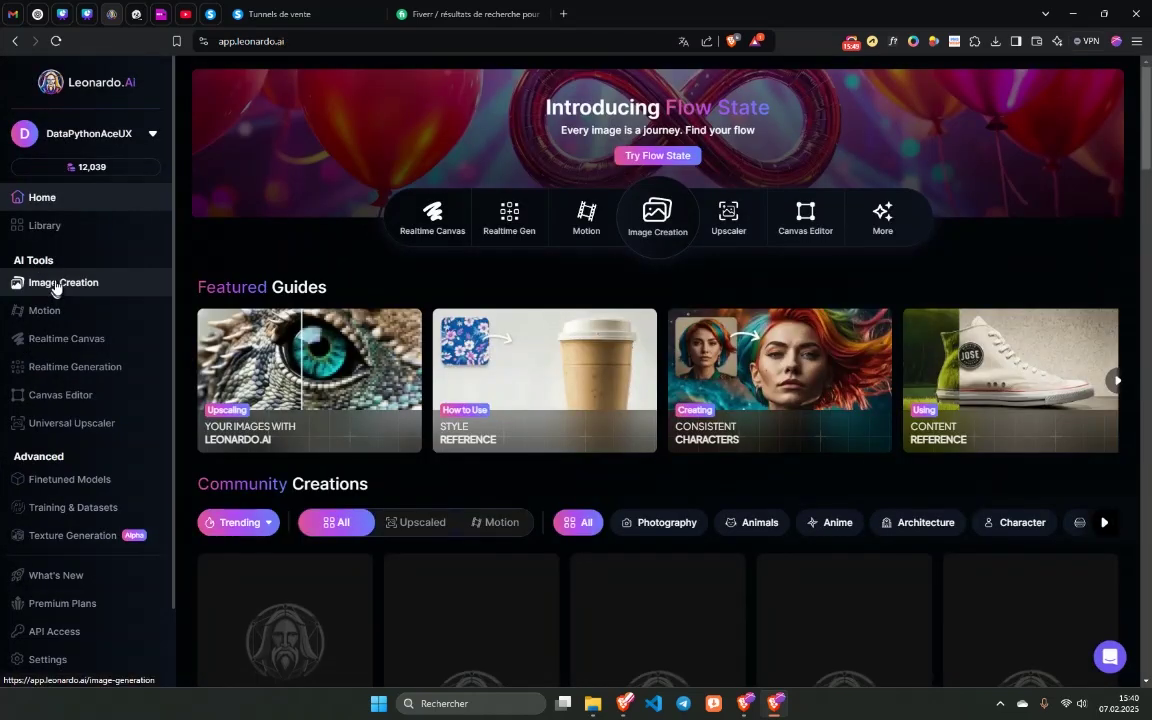
left_click(60, 282)
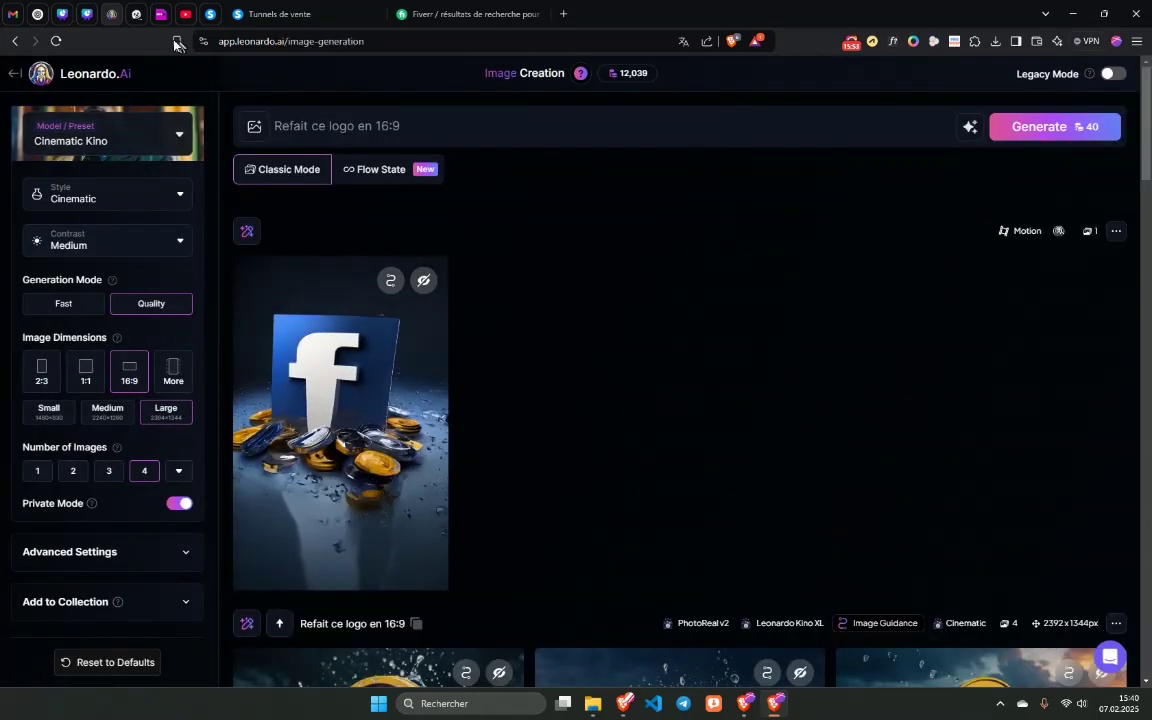
Switch to Canva and open the canva.com home page in a new browser tab.
left_click(61, 15)
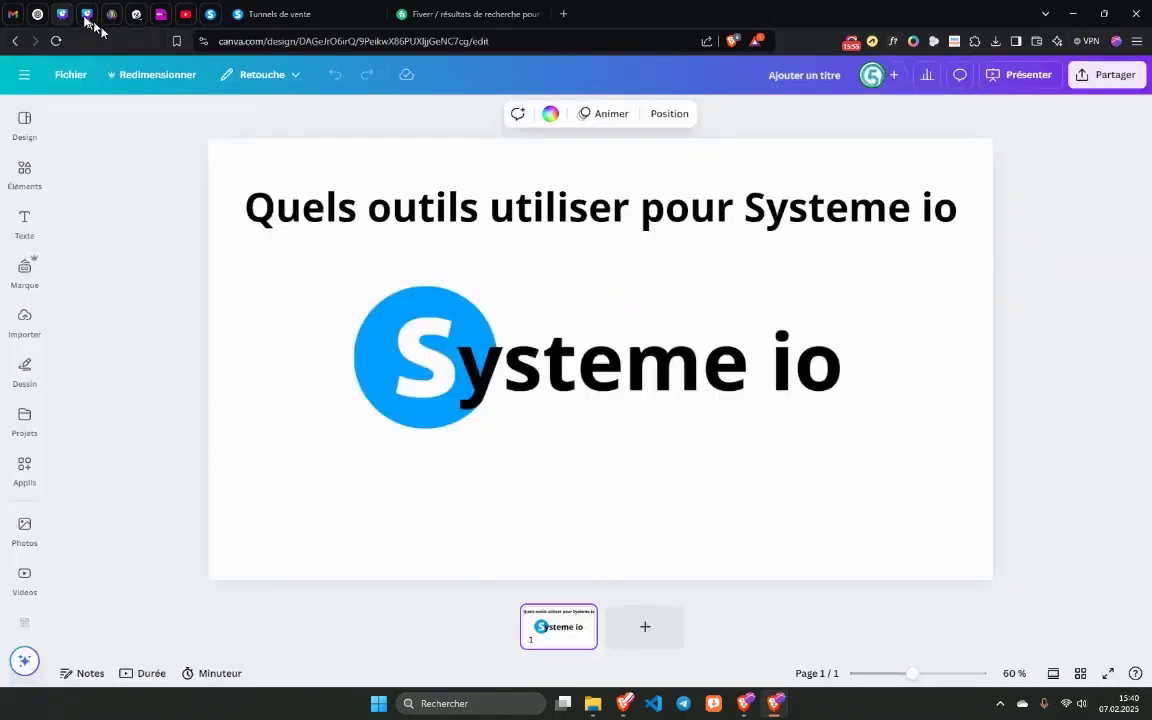
left_click(255, 41)
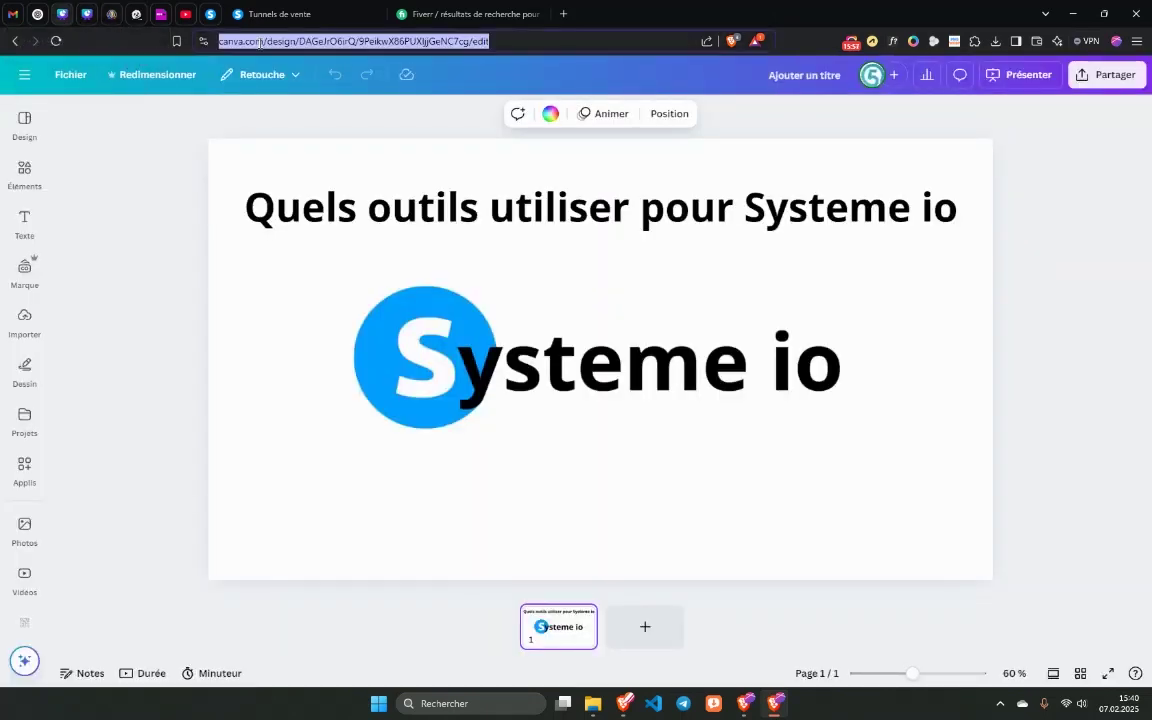
key("ctrl+t")
type("canva.com")
key("Return")
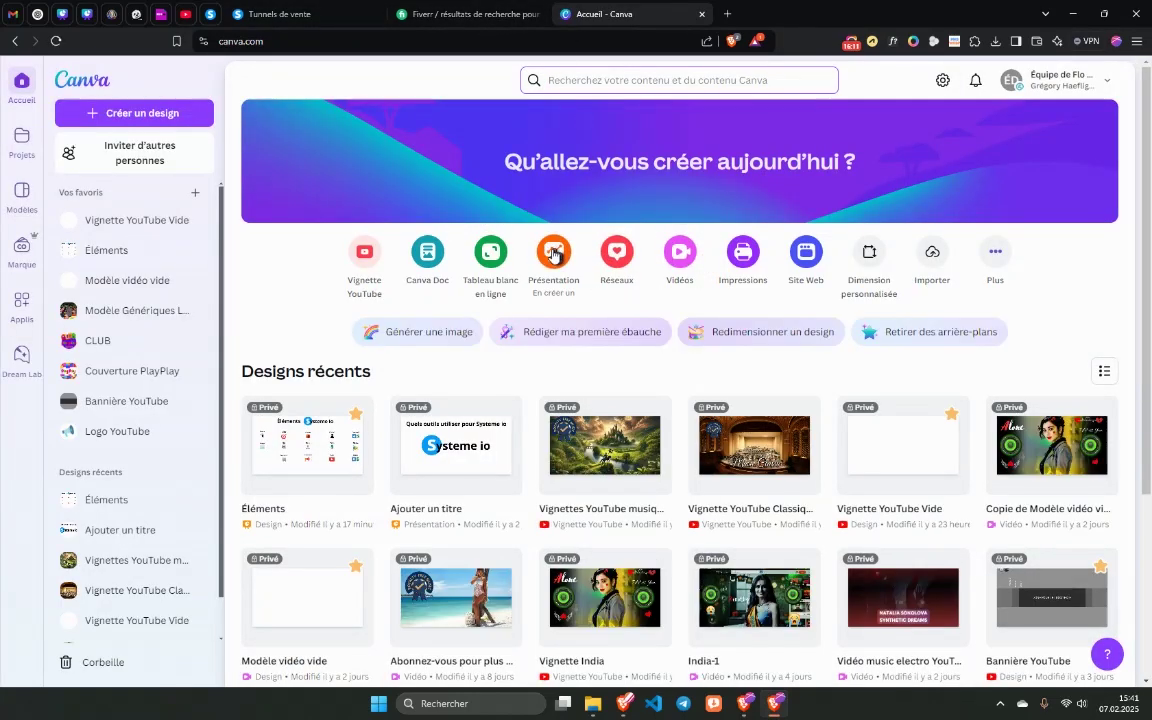
Search Canva for "A4" and start customizing the Elegant Minimalist A4 Stationery Paper Document template.
left_click(583, 82)
type("A4")
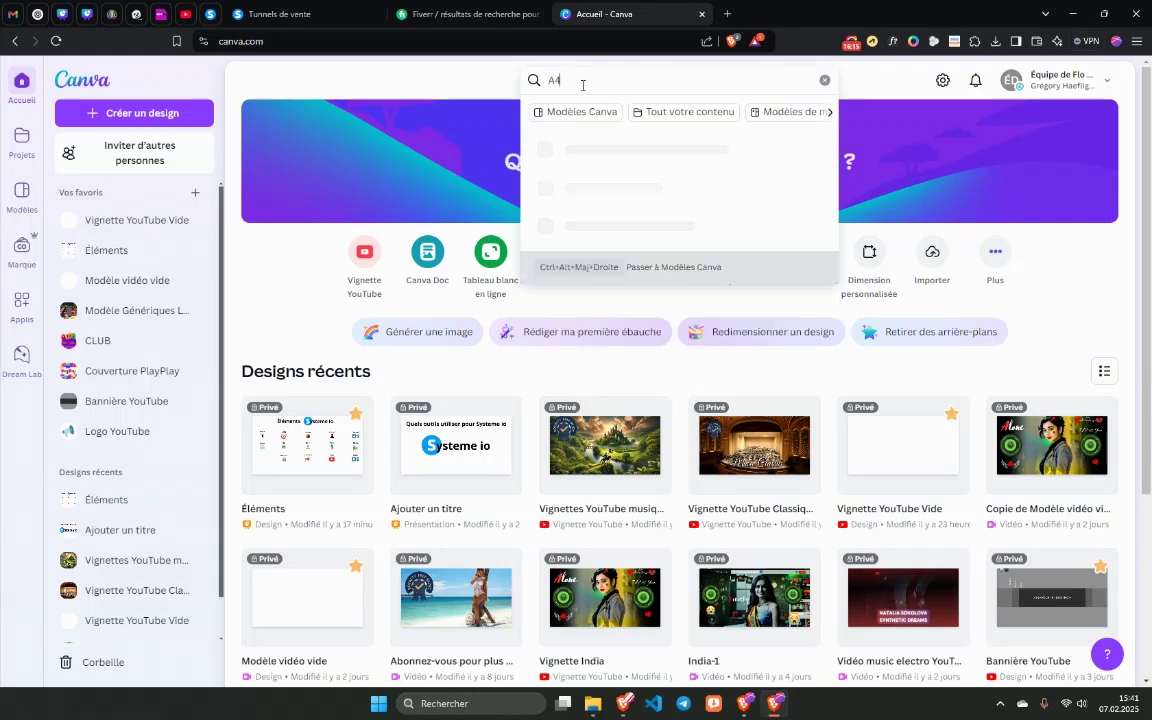
key("Return")
left_click(287, 505)
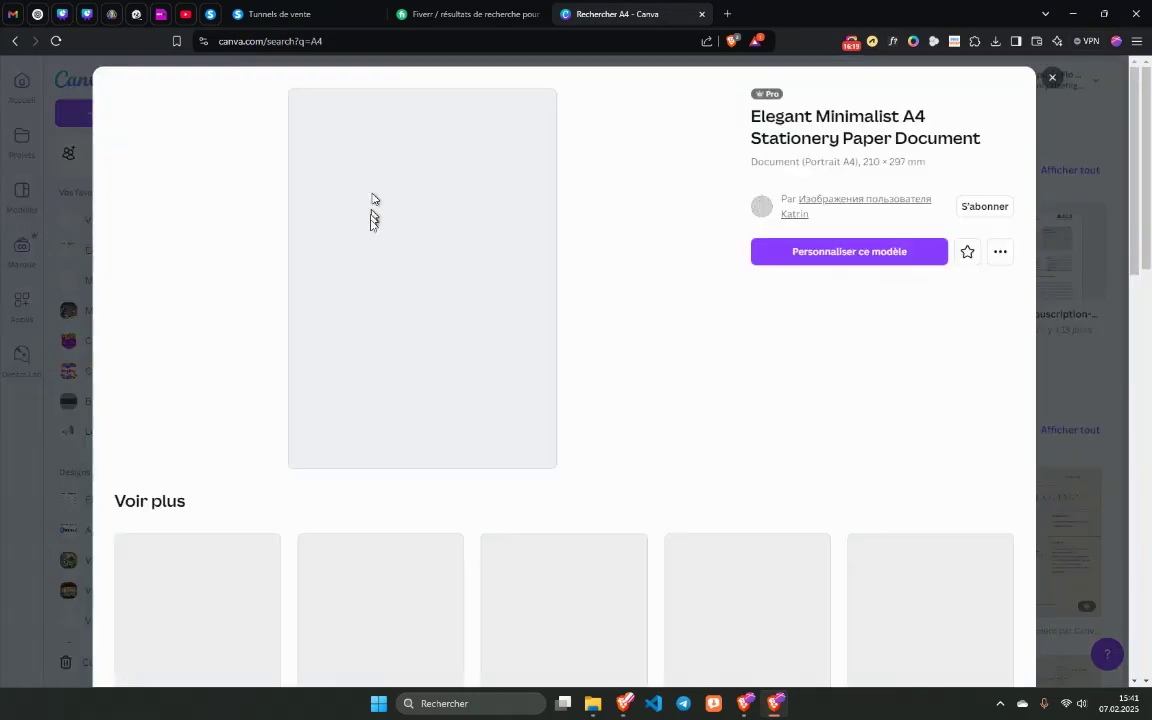
left_click(887, 250)
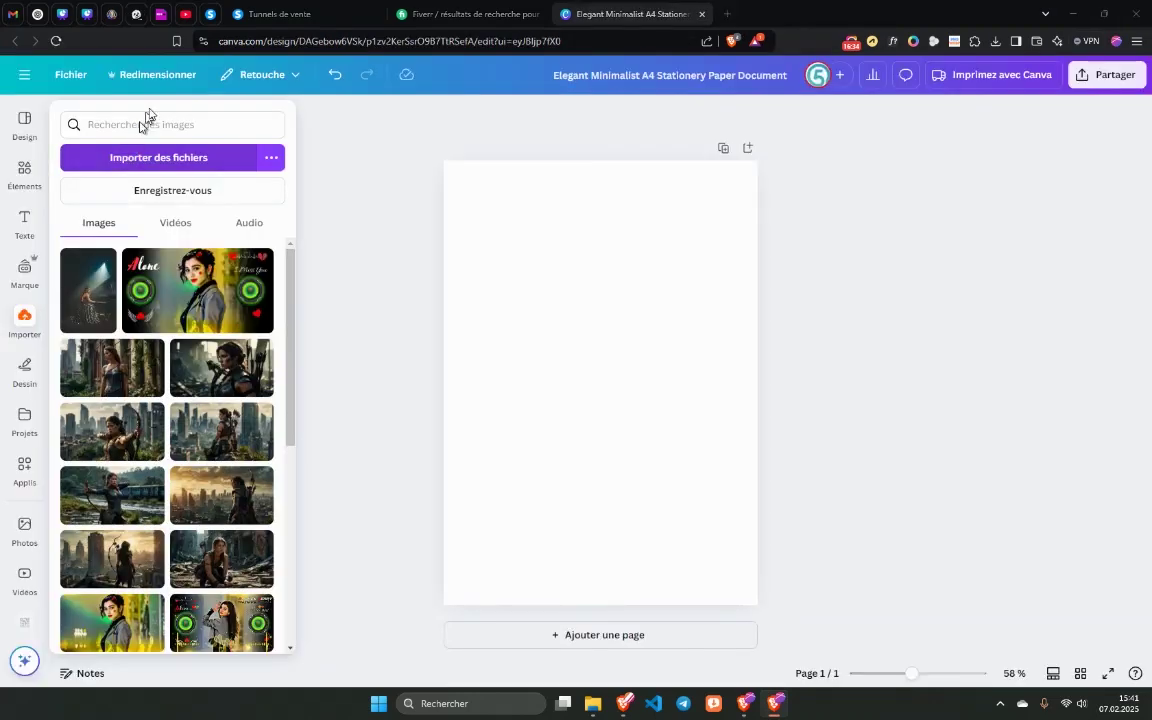
Upload Leonardo_Kino_XL_De_zro_profit_Utiliser_Facebook_pour_gnrer_0.jpg to Canva and dismiss the Windows security notification.
left_click(170, 157)
left_click(172, 133)
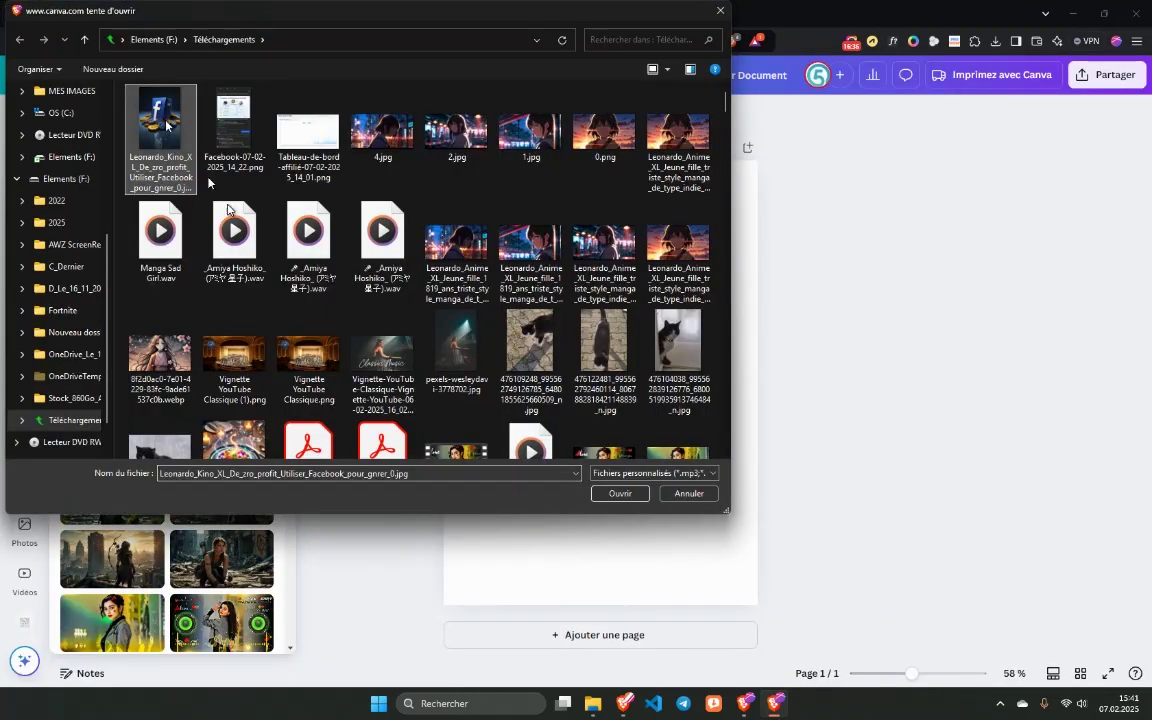
left_click(620, 493)
left_click(1122, 537)
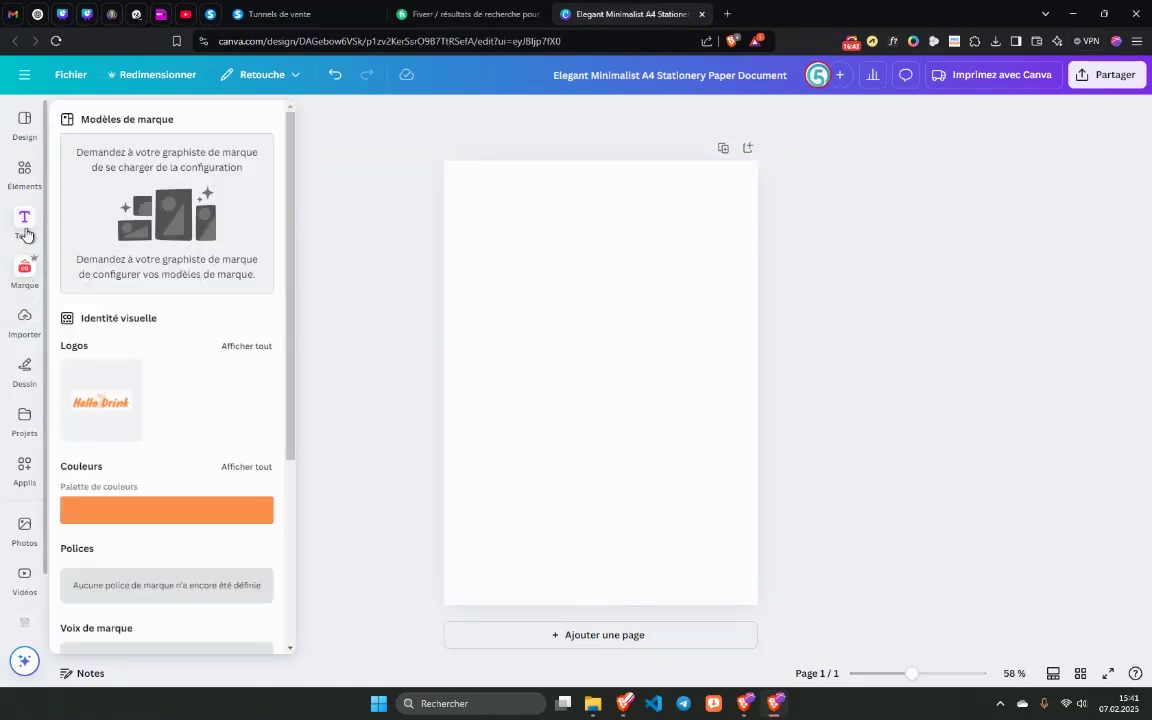
Add a heading text box to the blank A4 page.
left_click(25, 222)
left_click(110, 314)
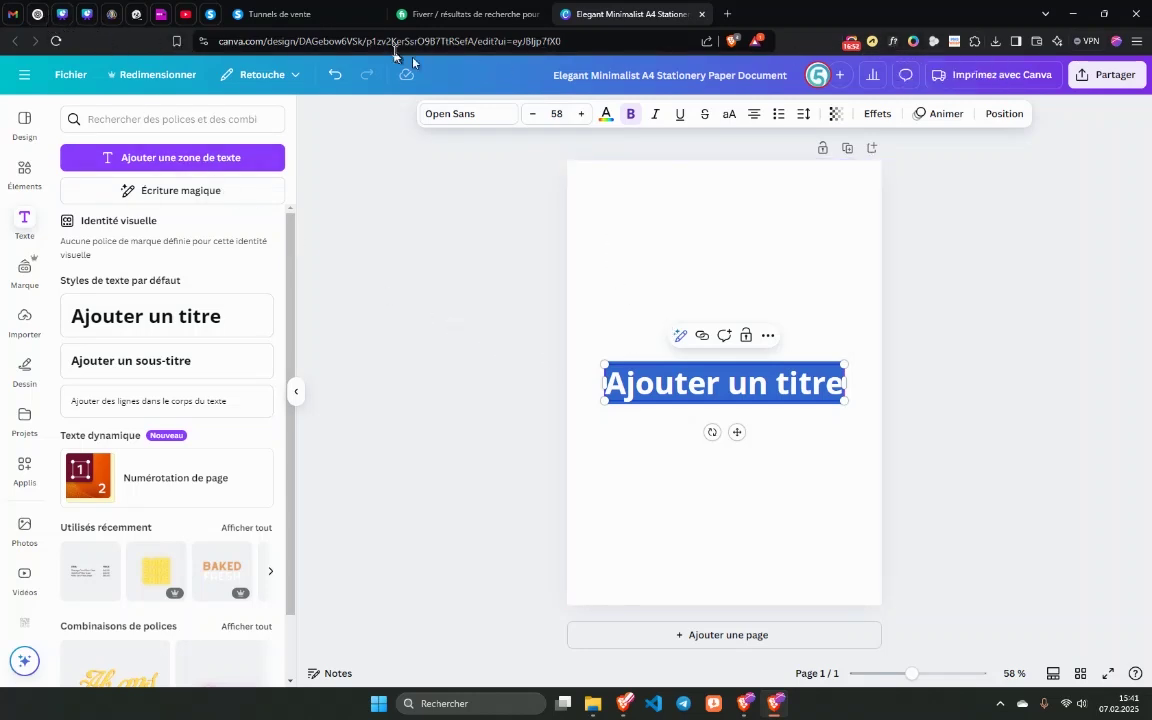
Look up Facebook in a new browser tab and open its login page.
left_click(728, 15)
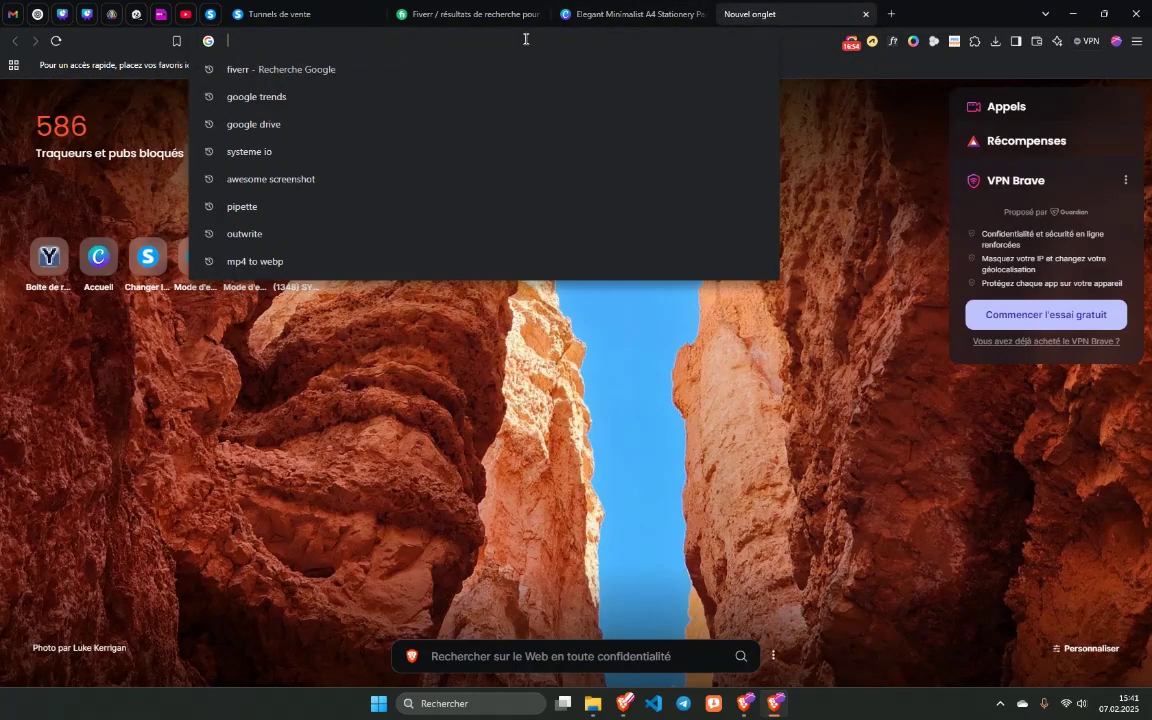
type("Faceb")
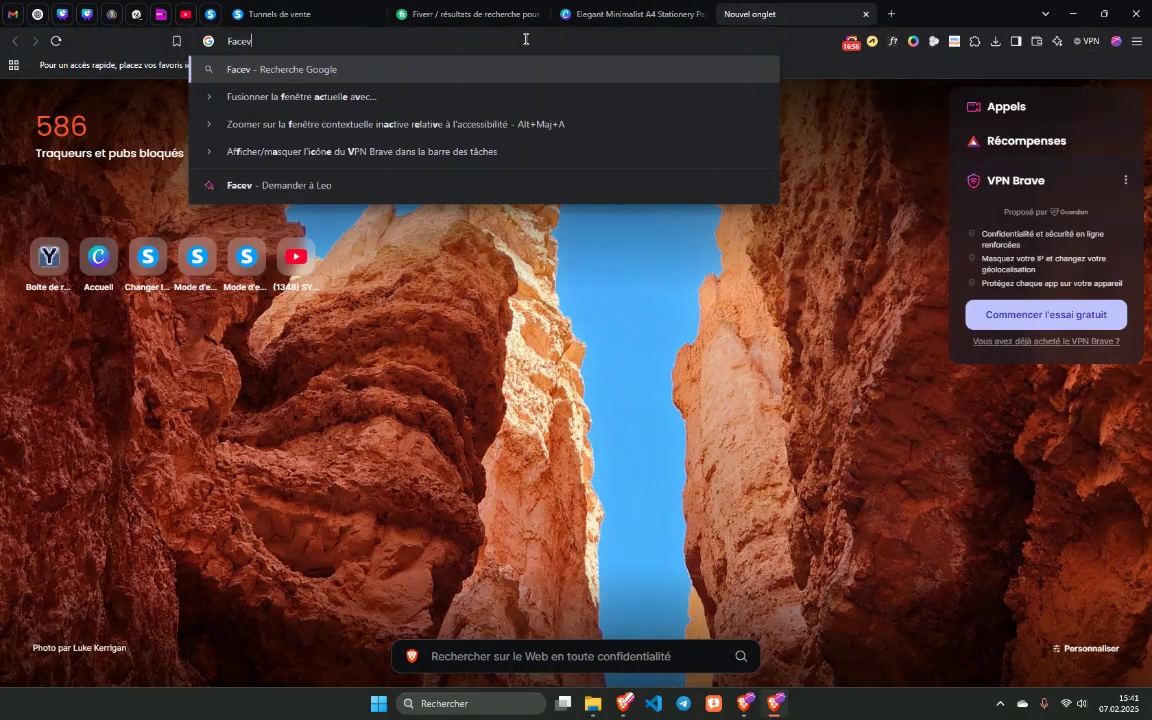
key("BackSpace")
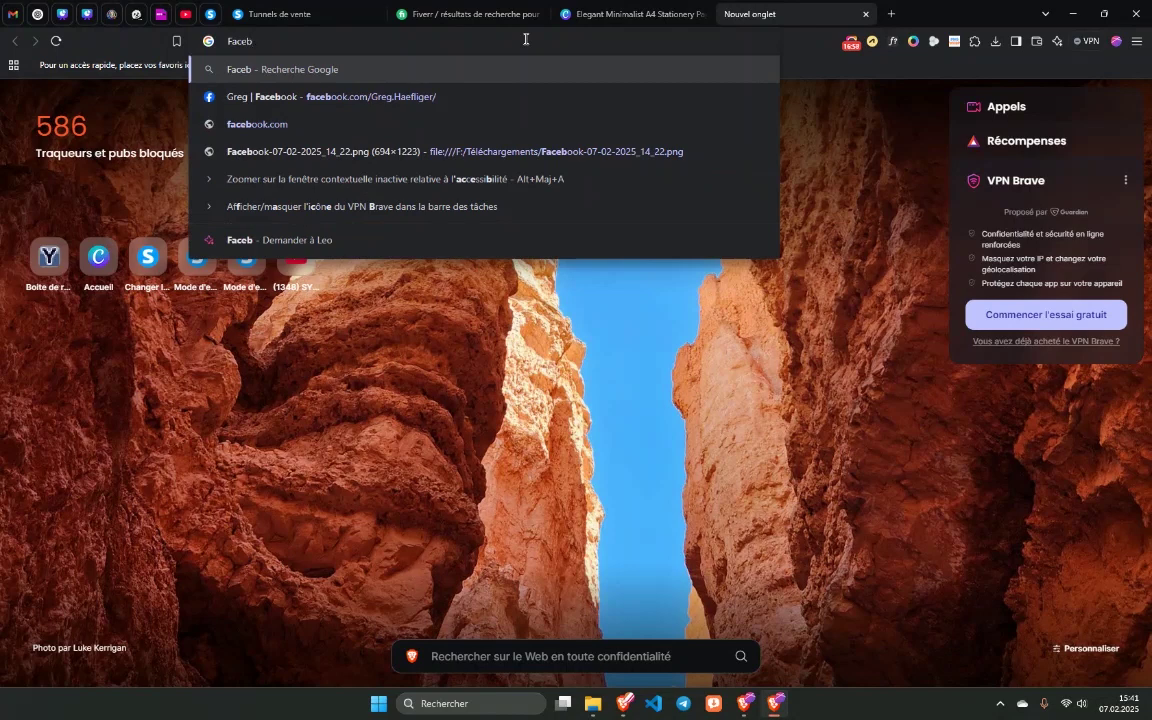
key("Return")
left_click(196, 176)
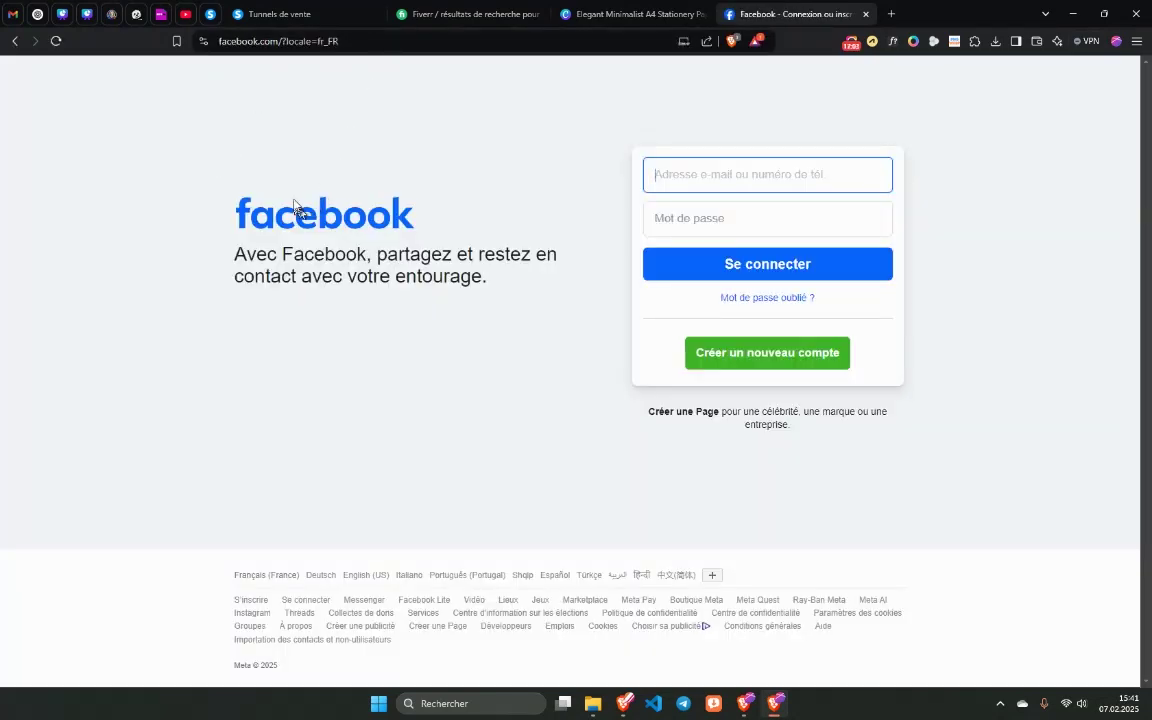
Inspect the font at the Facebook logo with WhatFont and close the font details.
left_click(891, 44)
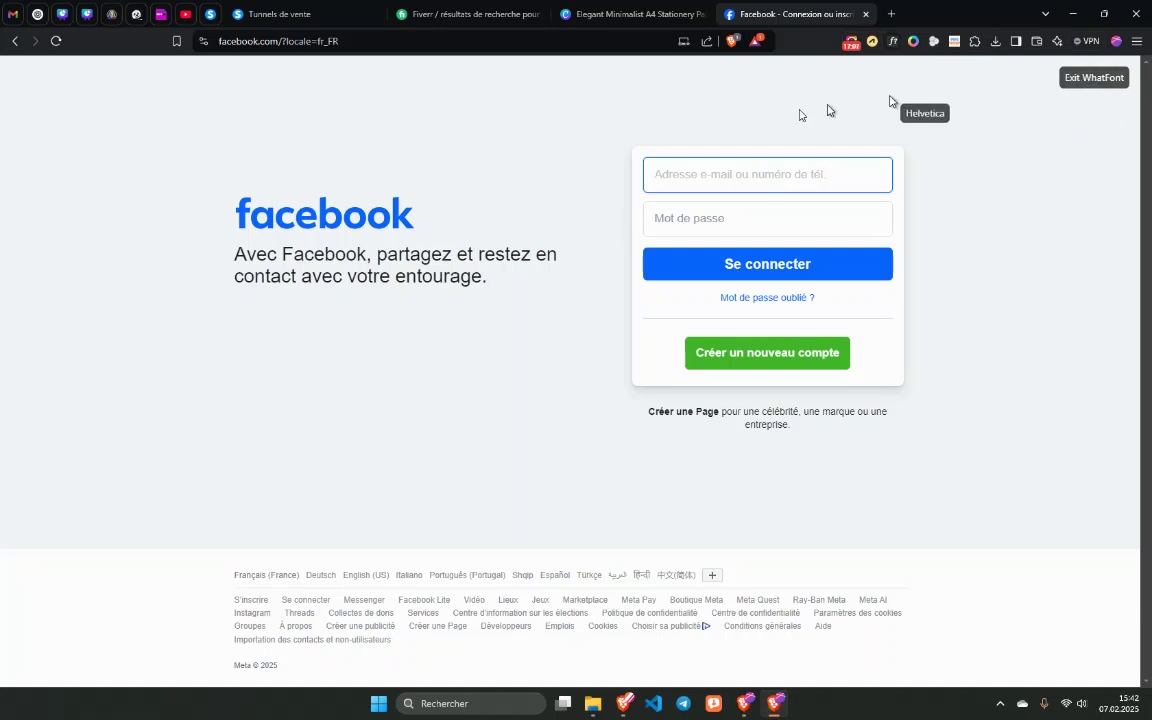
left_click(321, 218)
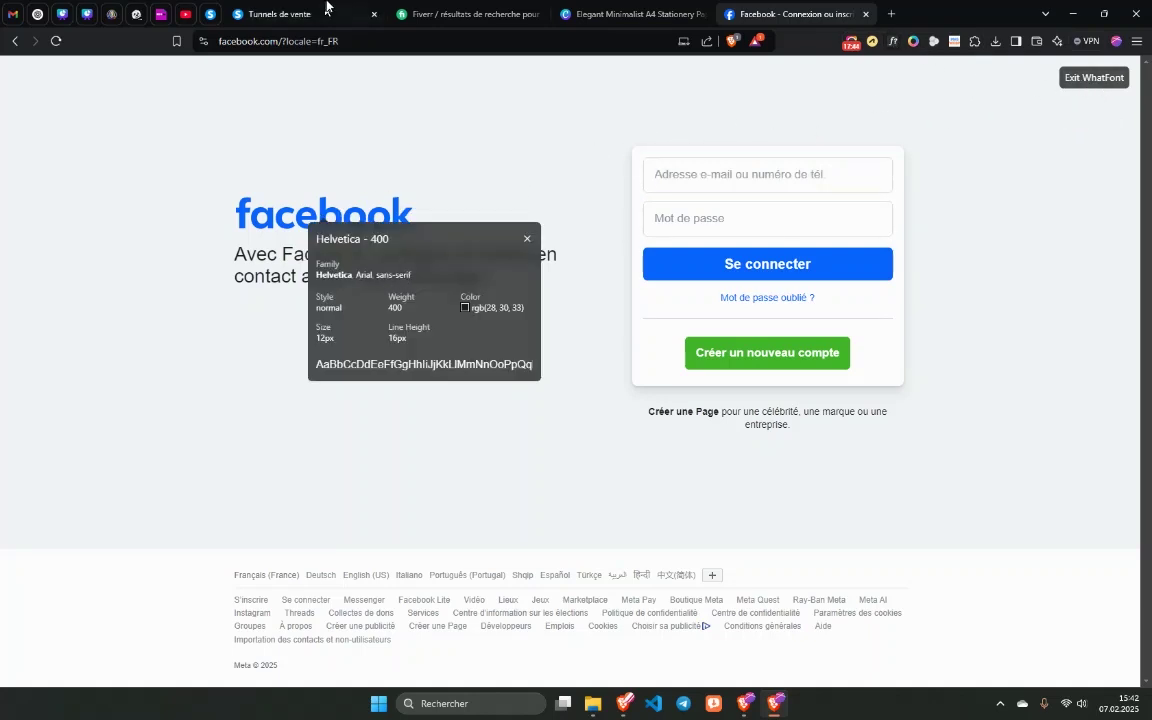
left_click(527, 238)
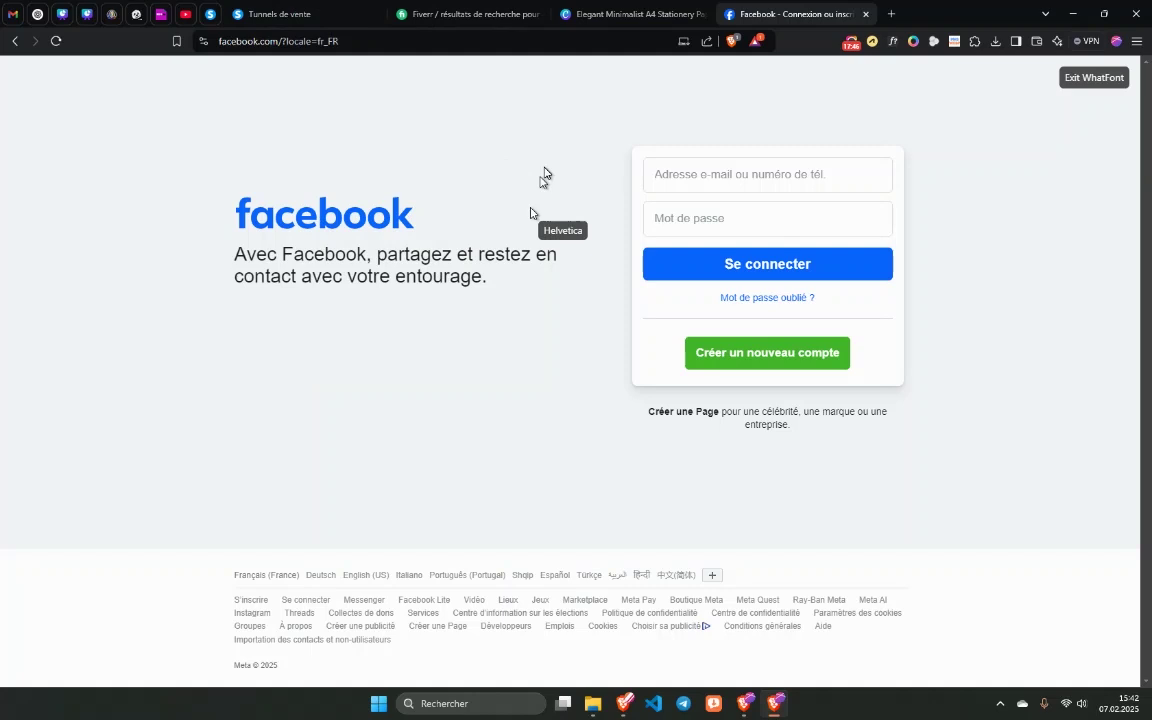
Switch back to the Canva design, look up Arial among the fonts and apply it to the heading.
left_click(630, 14)
left_click(430, 121)
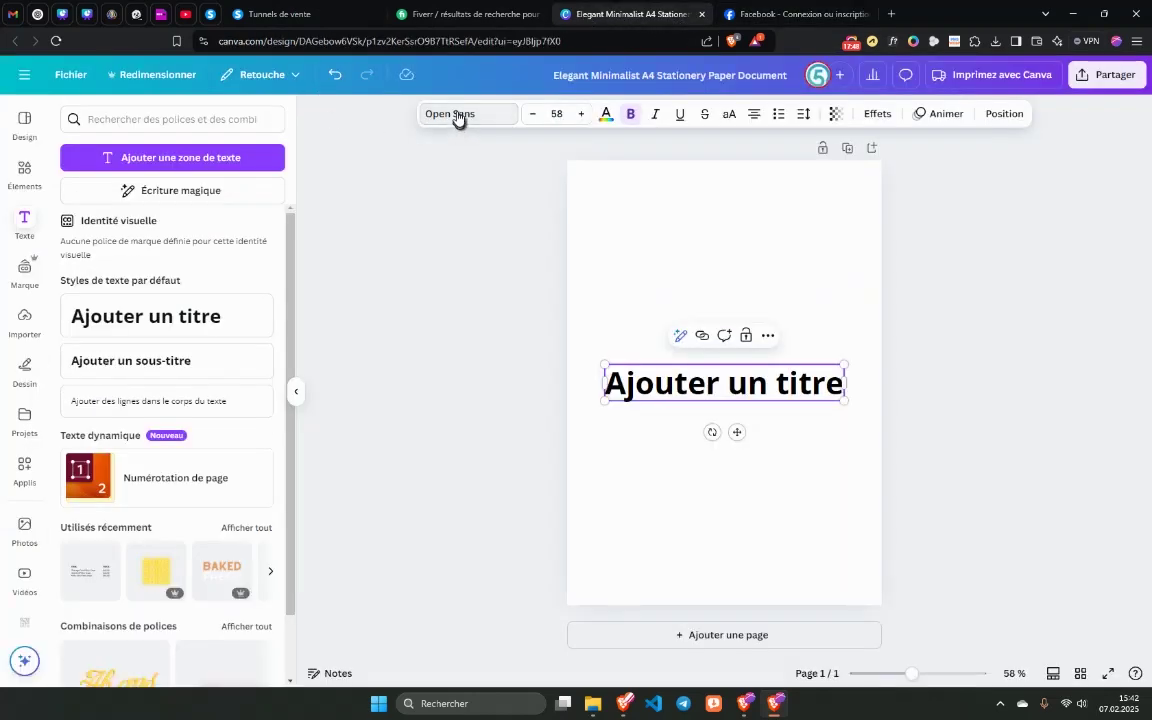
left_click(124, 119)
type("Aria")
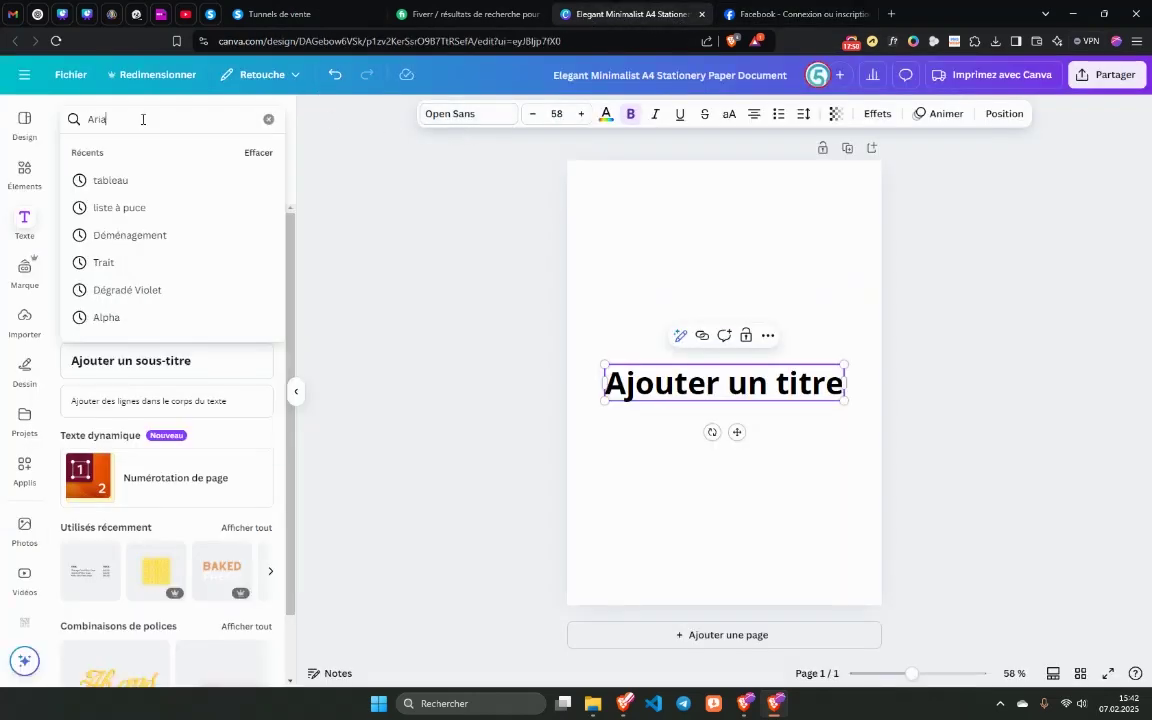
key("Return")
type("Aria")
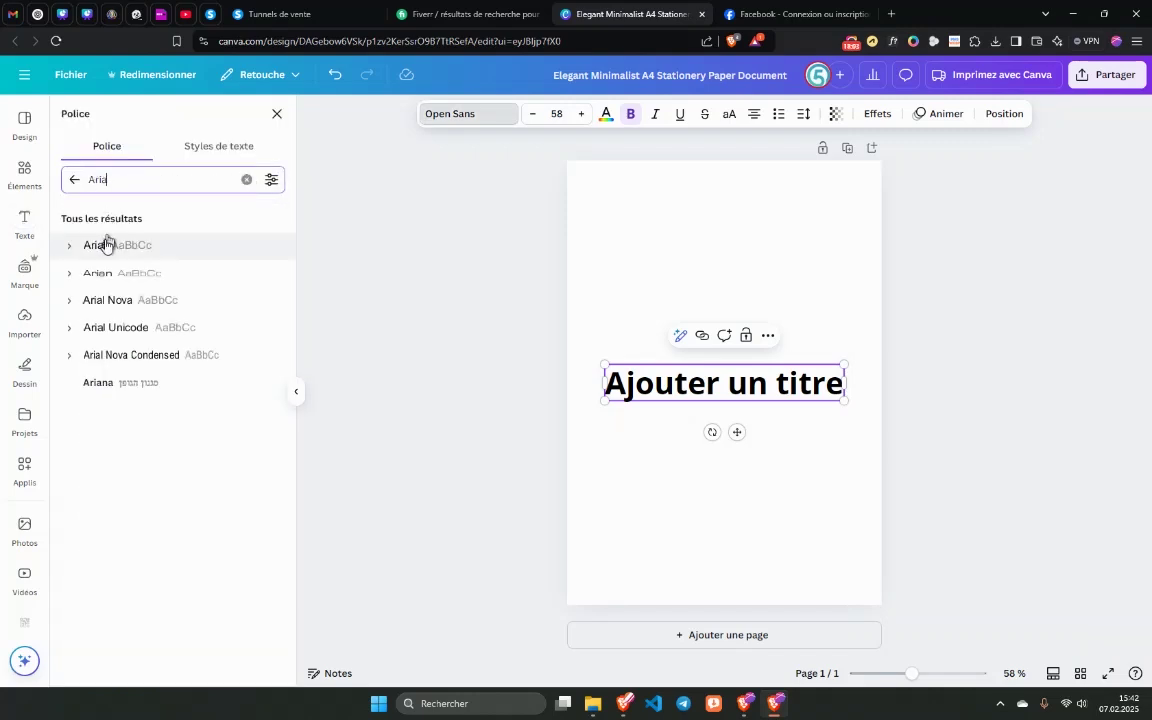
left_click(100, 250)
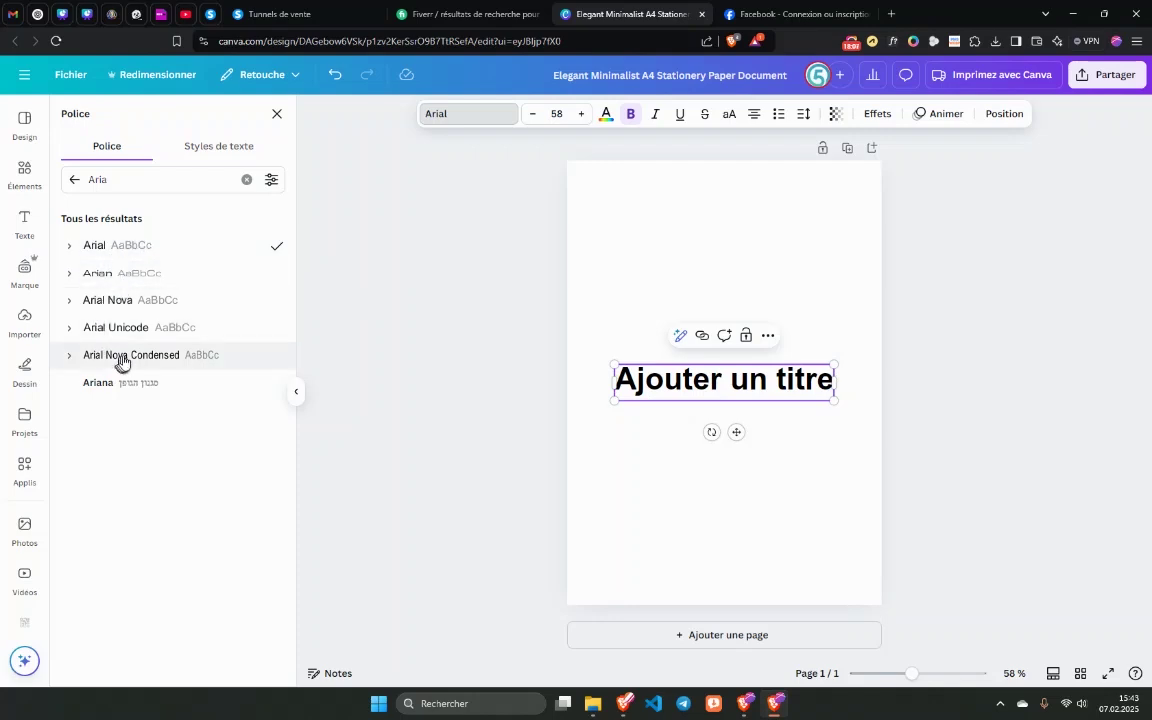
Place the uploaded image of the Facebook box and coins from the imports on the A4 page.
left_click(643, 434)
left_click(24, 172)
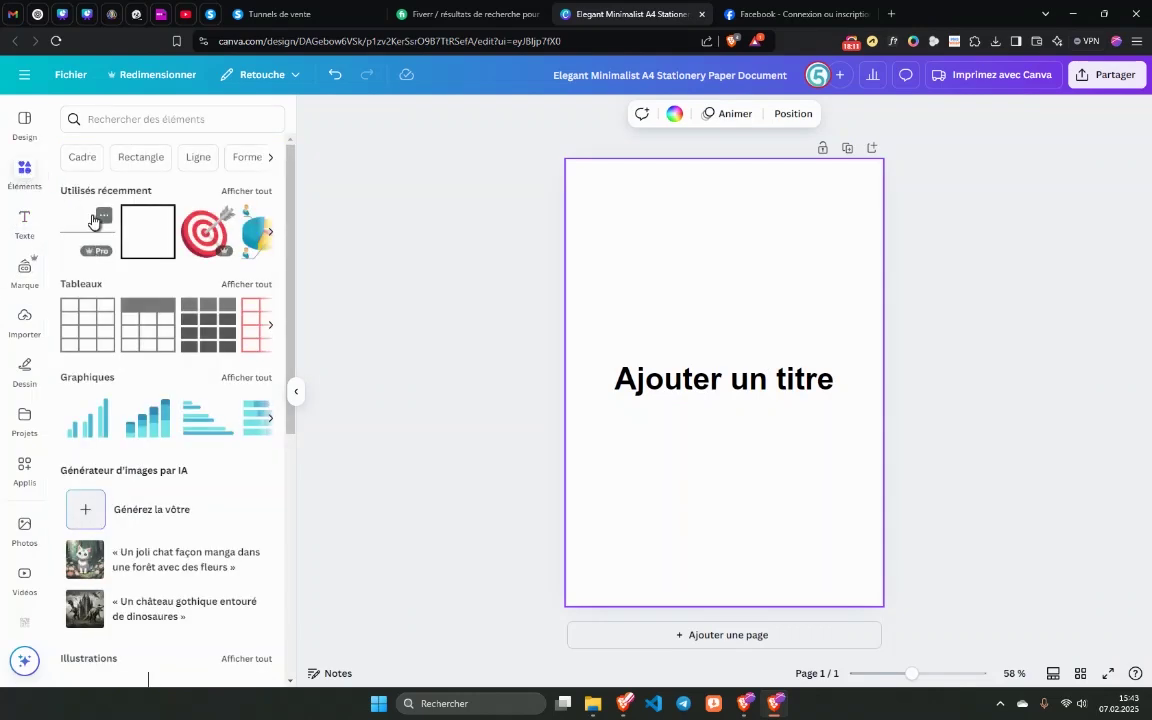
left_click(24, 310)
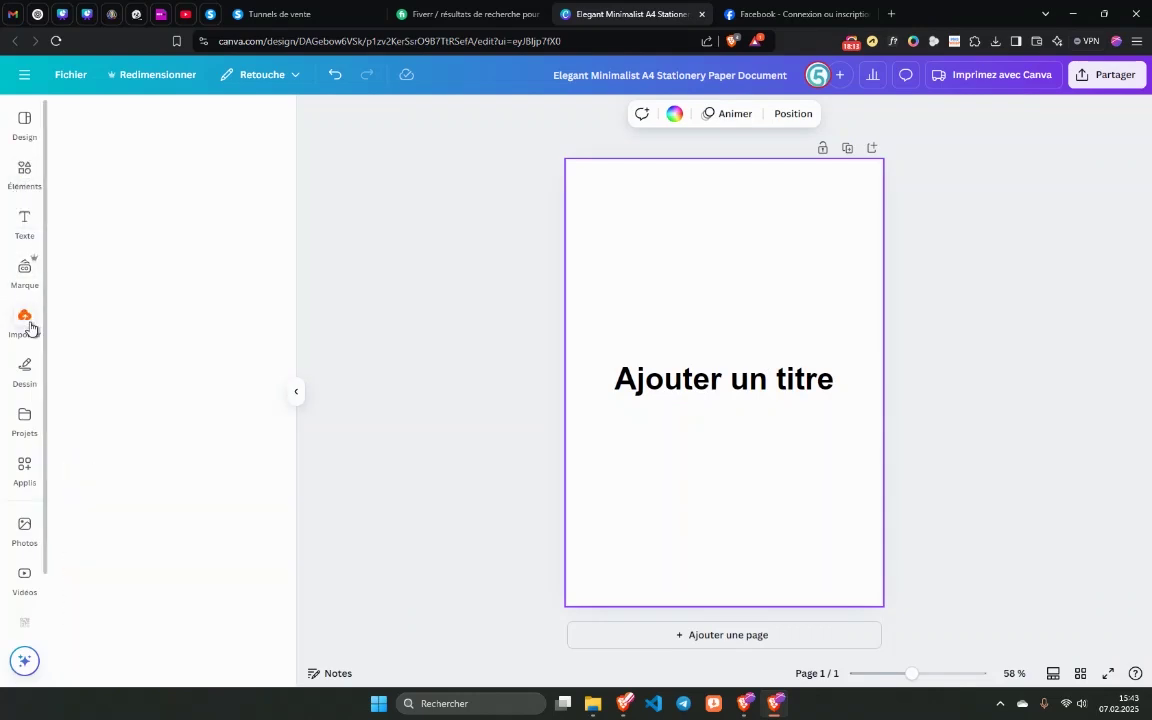
left_click(74, 257)
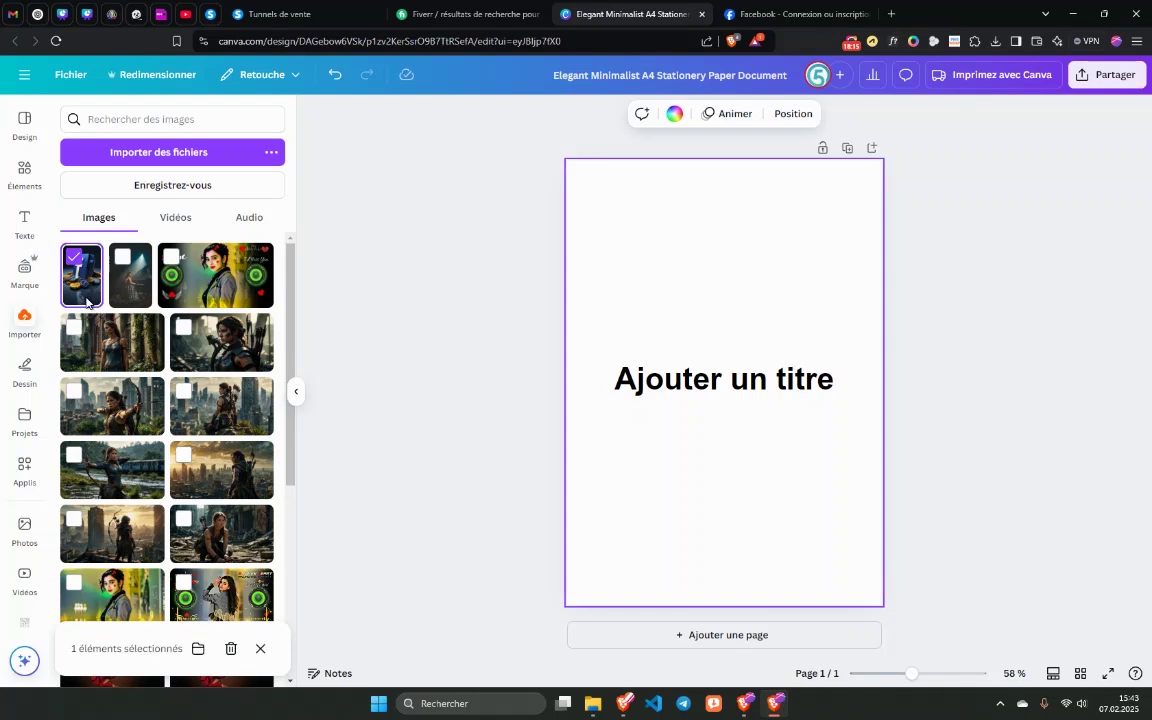
left_click_drag(88, 290, 609, 216)
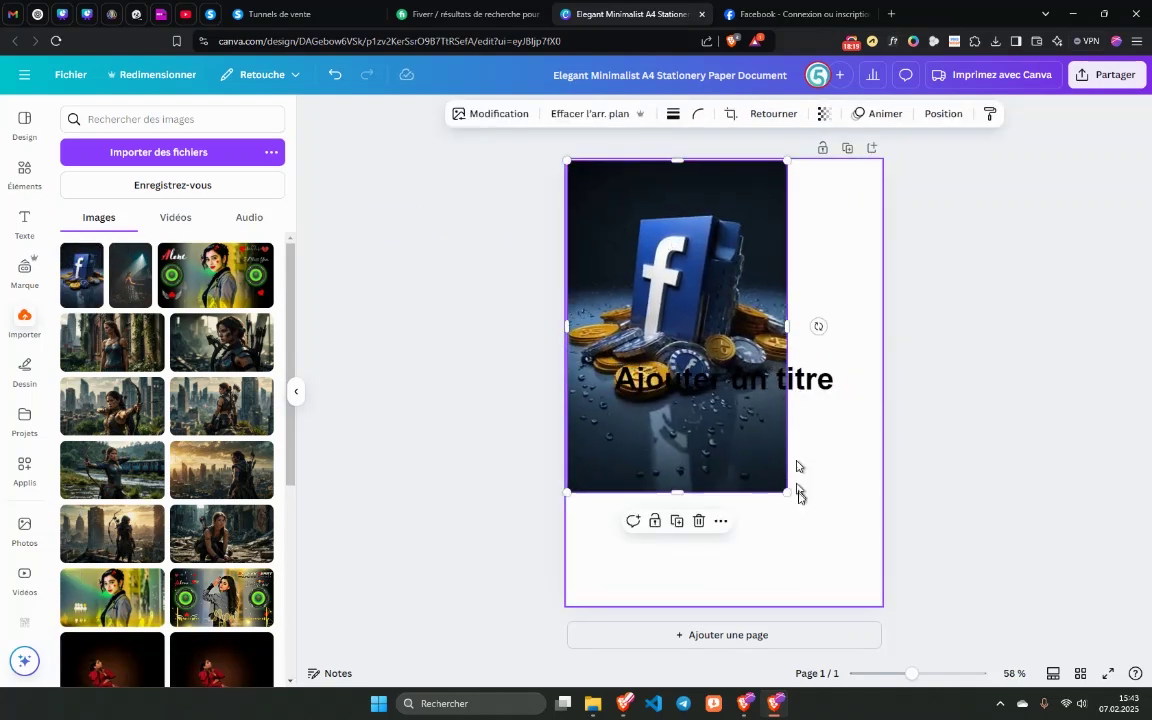
Enlarge the Facebook image to cover the whole page and shift it slightly upward, keeping the page's lower edge covered.
left_click_drag(784, 486, 905, 610)
left_click_drag(780, 535, 771, 522)
left_click_drag(565, 378, 558, 380)
left_click_drag(658, 220, 658, 216)
left_click_drag(592, 200, 596, 245)
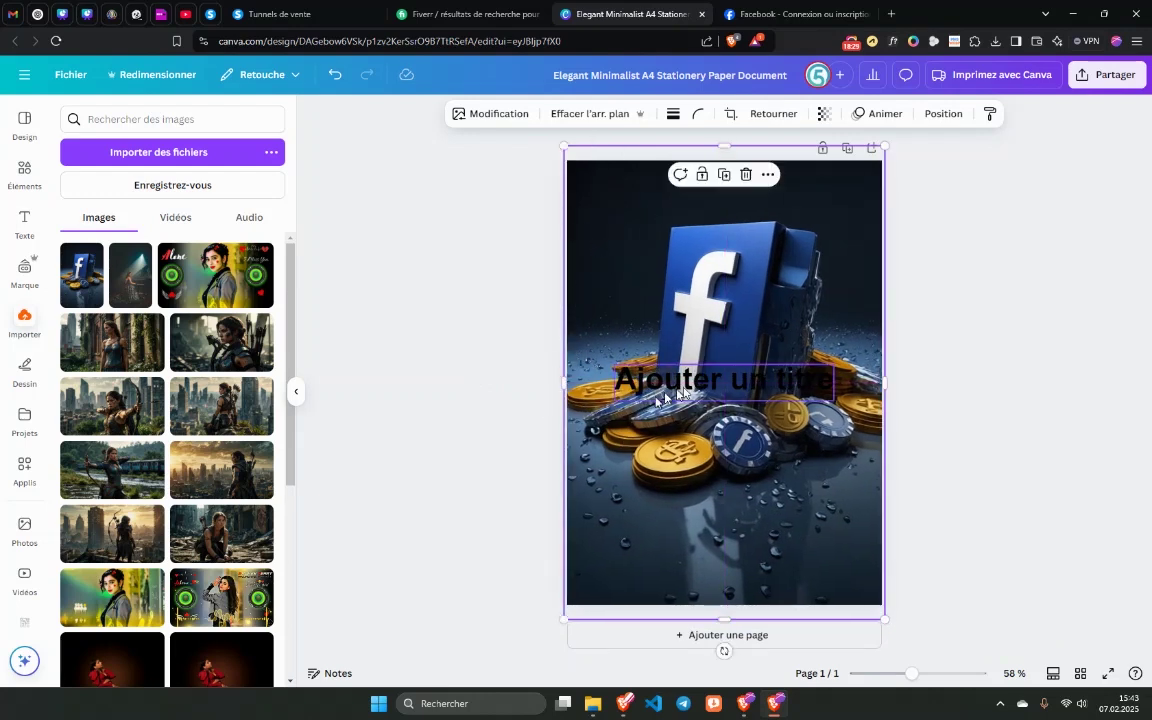
left_click(620, 375)
left_click(703, 240)
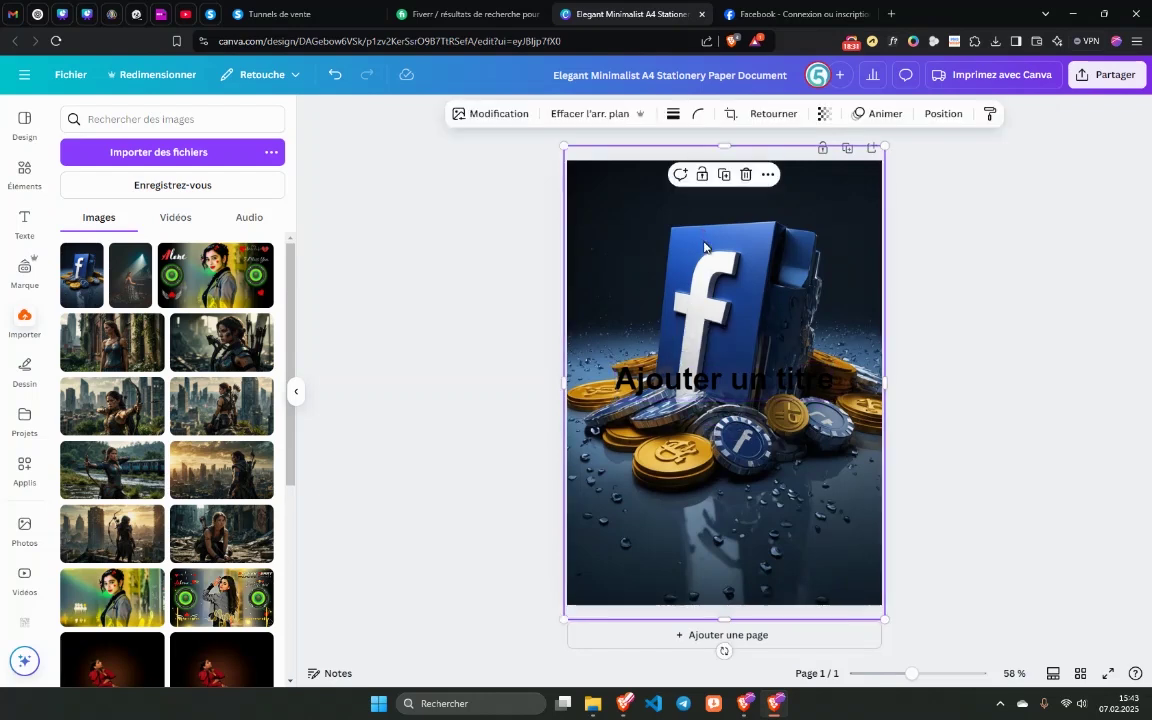
left_click_drag(706, 270, 707, 258)
left_click_drag(721, 601, 721, 607)
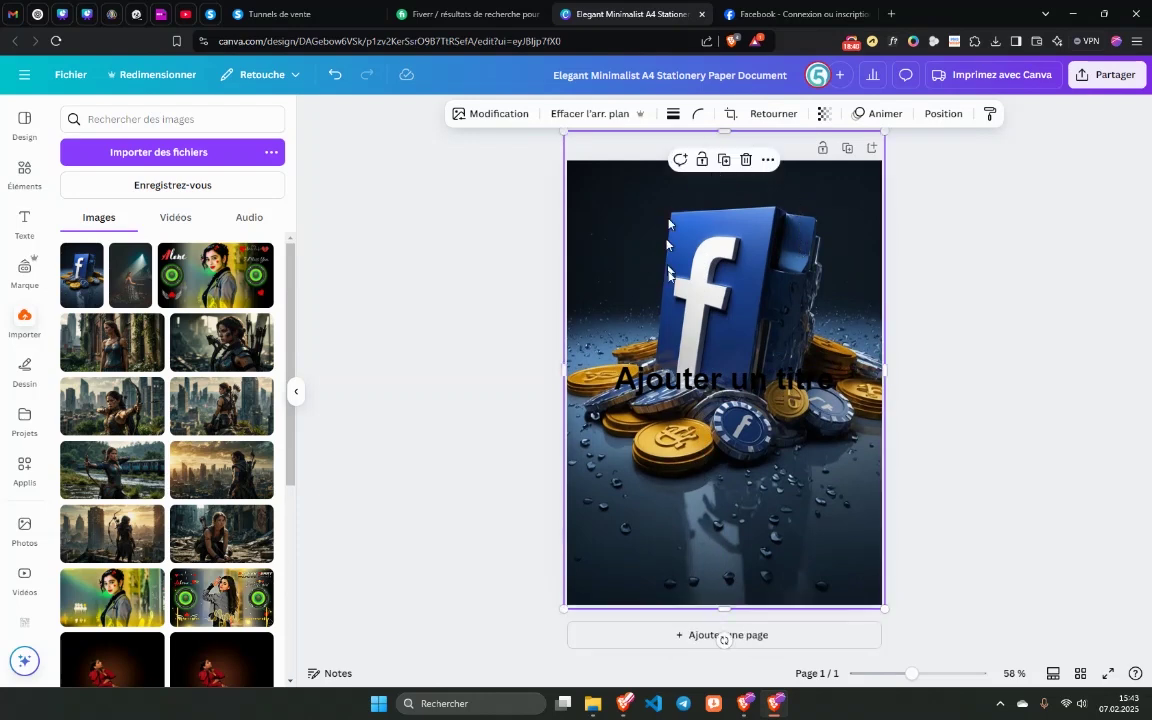
Move the heading to the lower part of the page below the coins and color it the photo's light grey.
left_click_drag(650, 380, 709, 555)
left_click(591, 113)
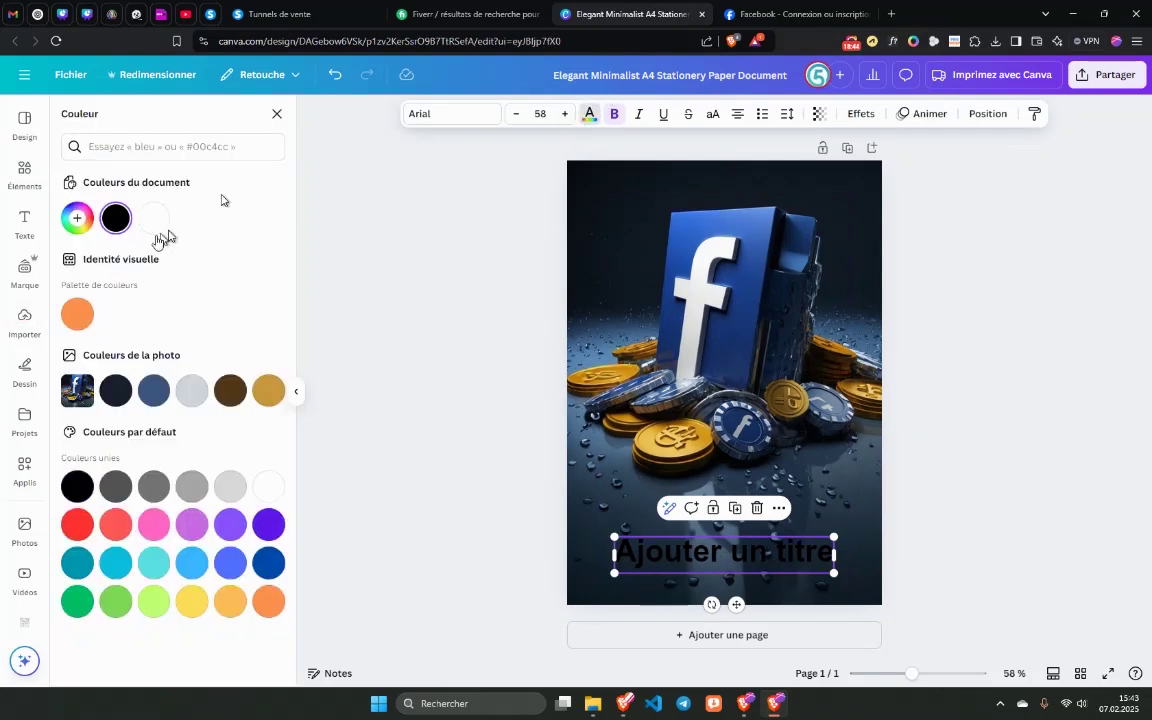
left_click(192, 390)
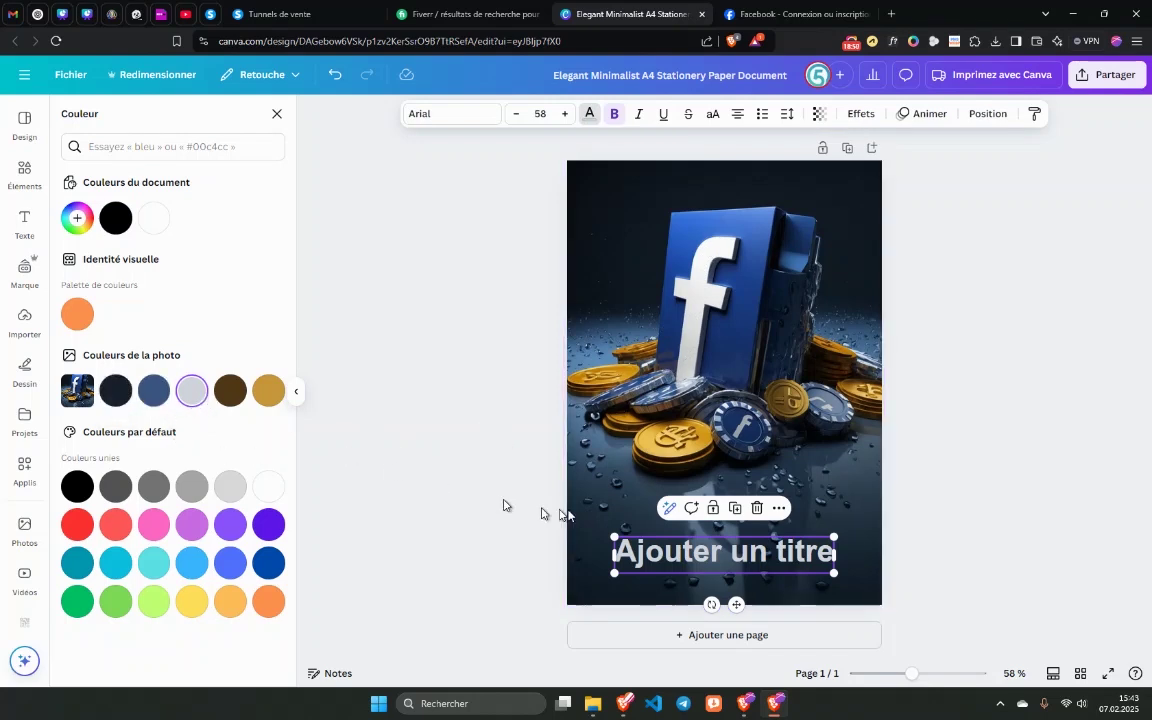
left_click(637, 563)
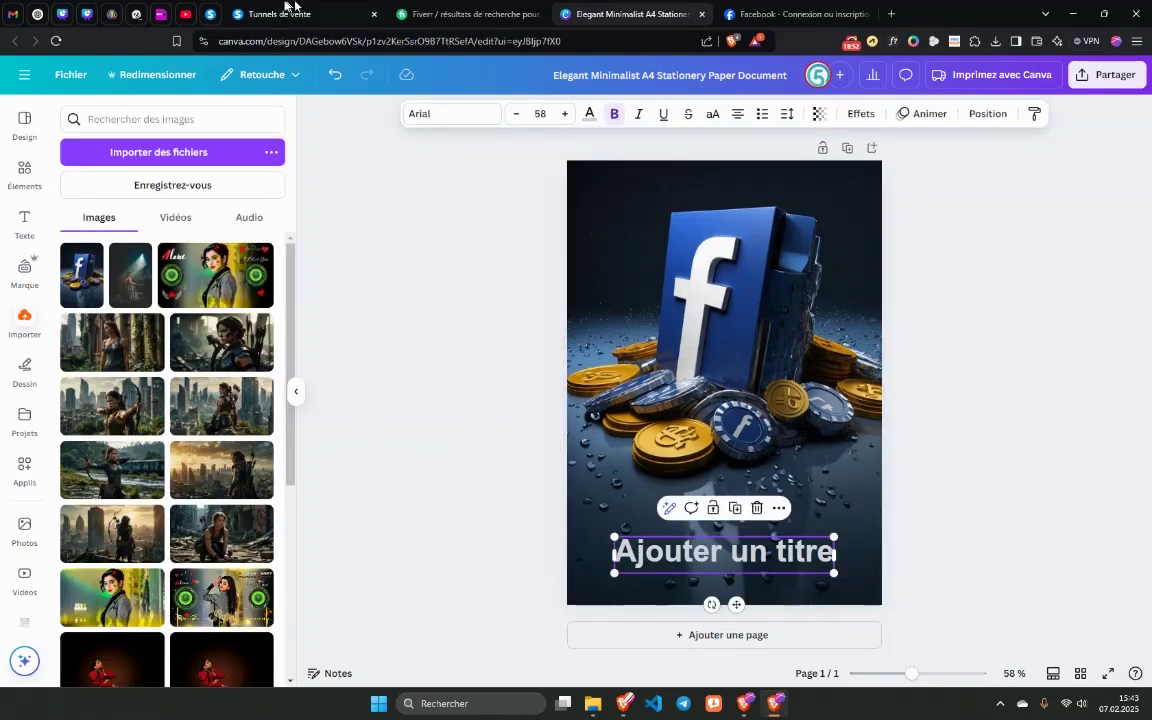
Copy the ChatGPT title "Les secrets méconnus pour transformer Facebook en source de revenus" and replace the Canva heading text with it.
left_click(38, 14)
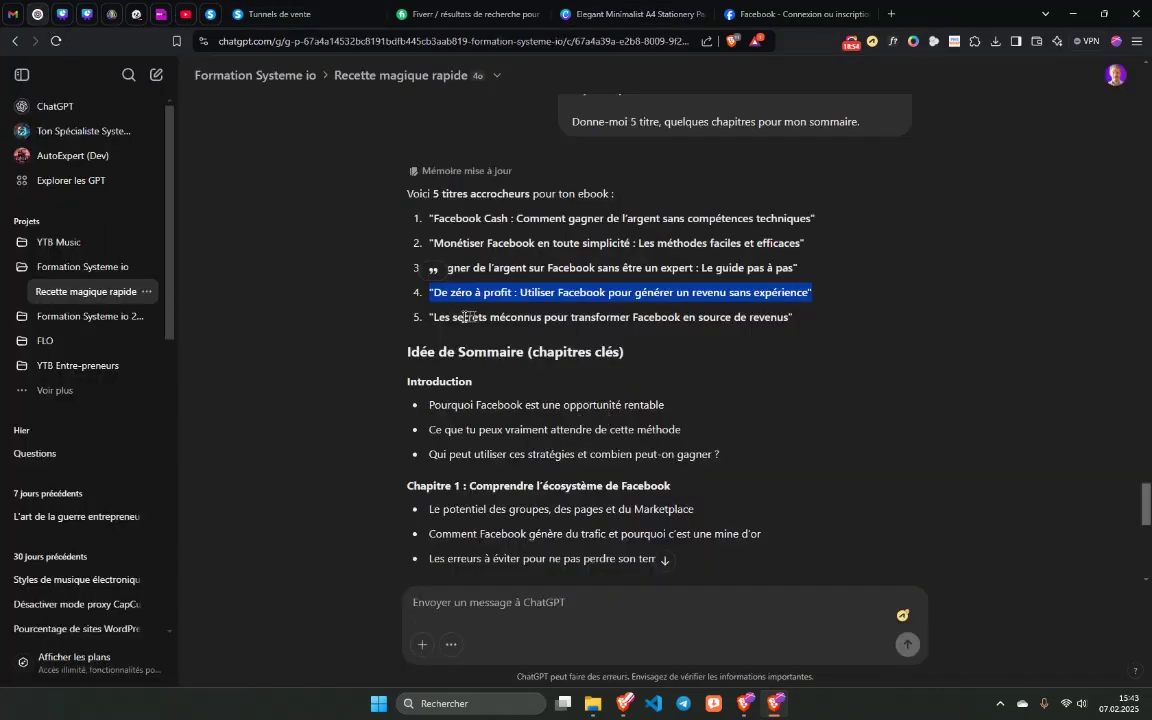
left_click_drag(433, 318, 789, 321)
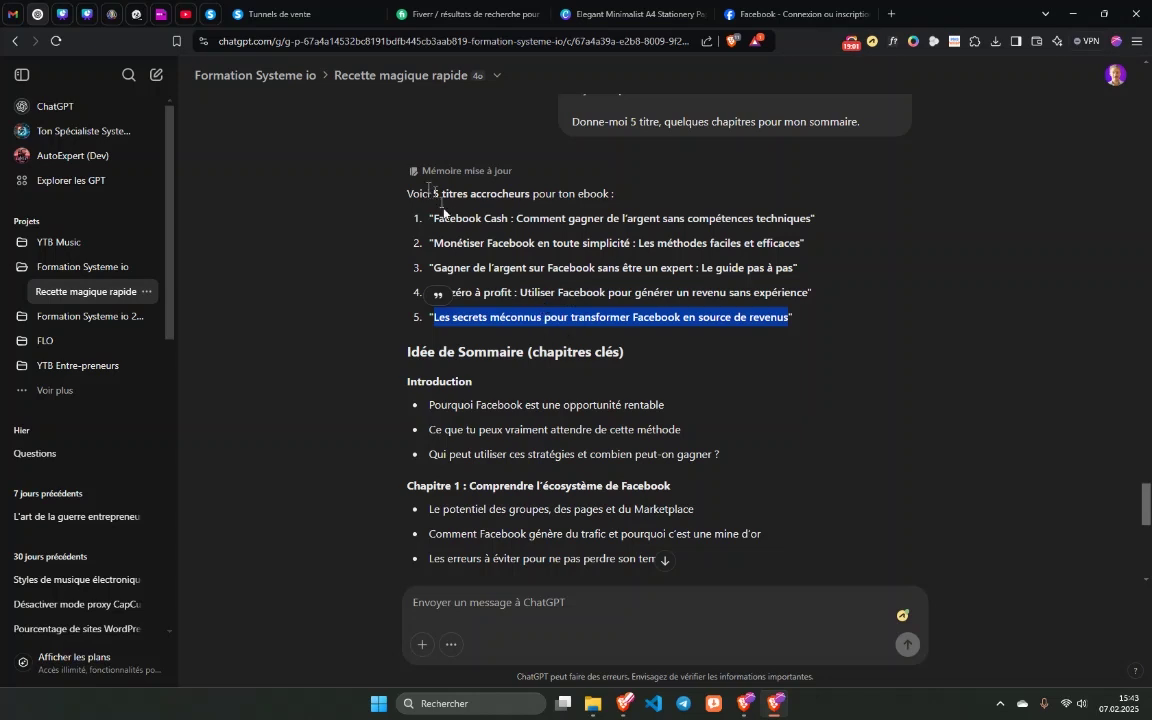
left_click(470, 296)
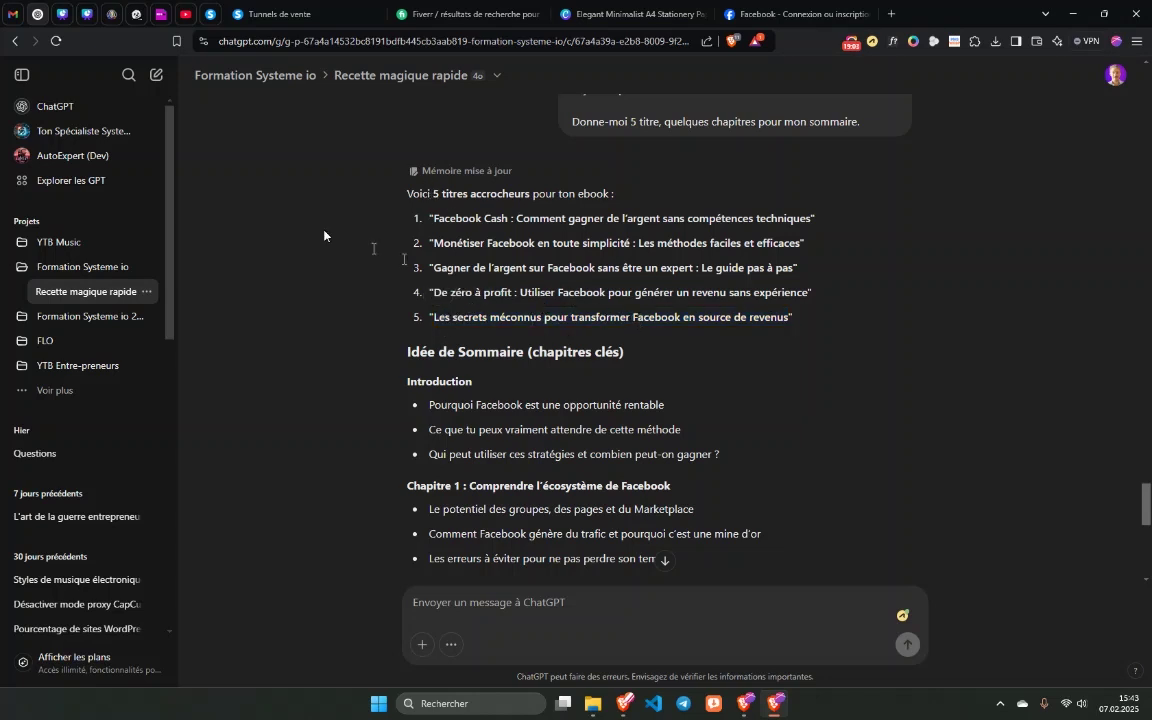
left_click(632, 14)
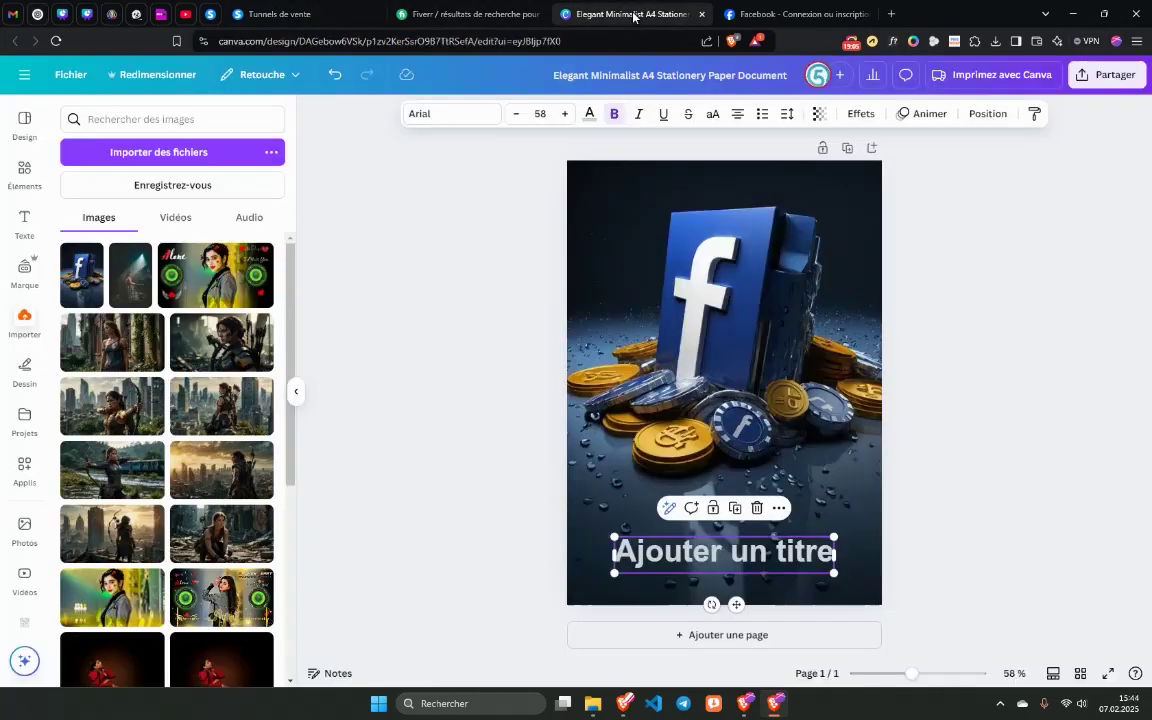
double_click(622, 550)
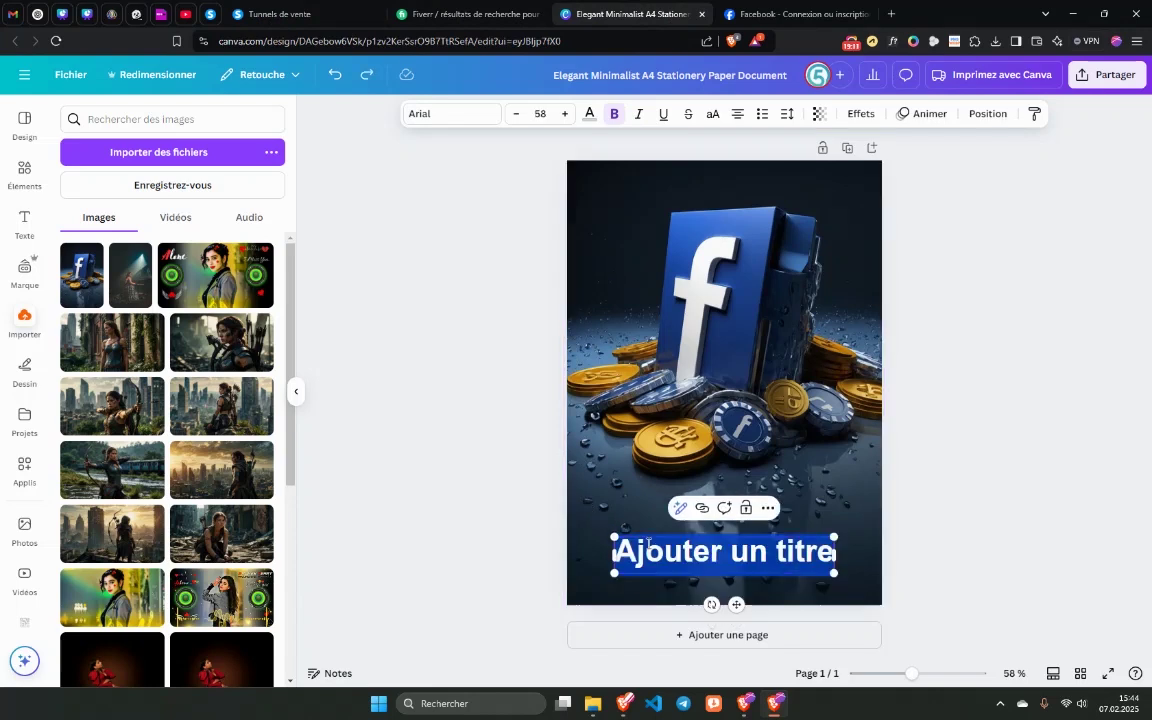
key("ctrl+v")
Resize the title to a font size of about 39 on three lines and center it near the page's lower edge.
left_click_drag(696, 573, 669, 466)
left_click_drag(669, 541, 579, 541)
left_click_drag(687, 486, 687, 518)
left_click_drag(881, 543, 852, 545)
left_click_drag(612, 521, 622, 522)
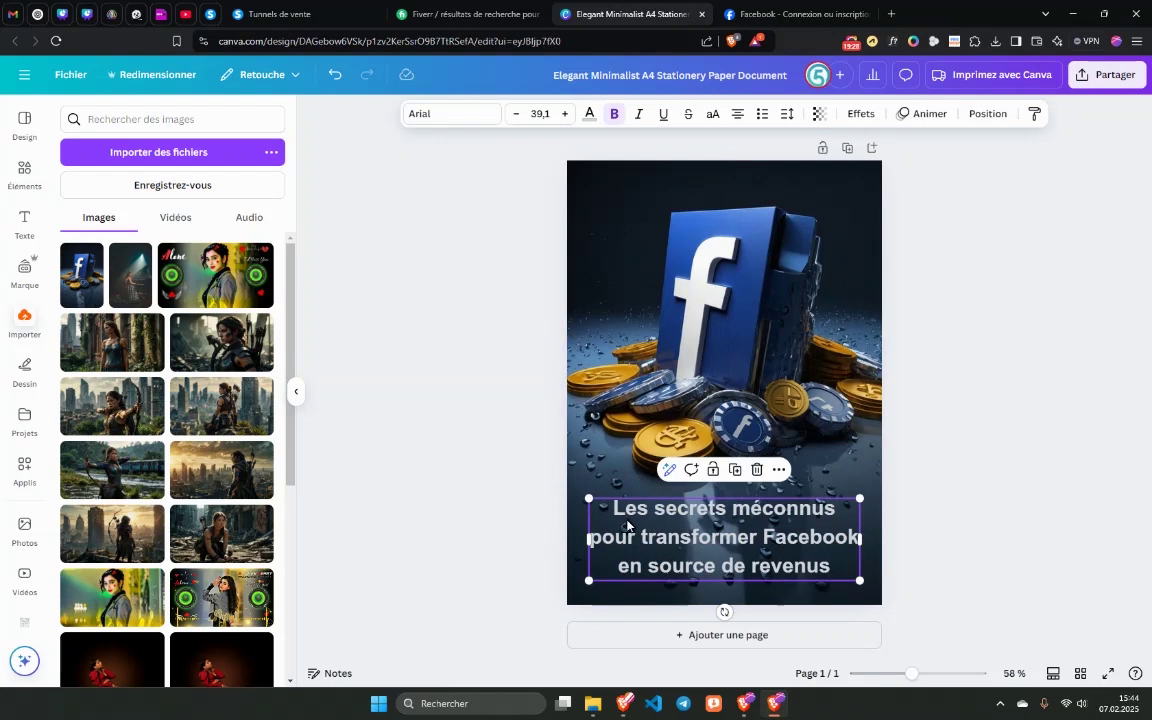
left_click(475, 470)
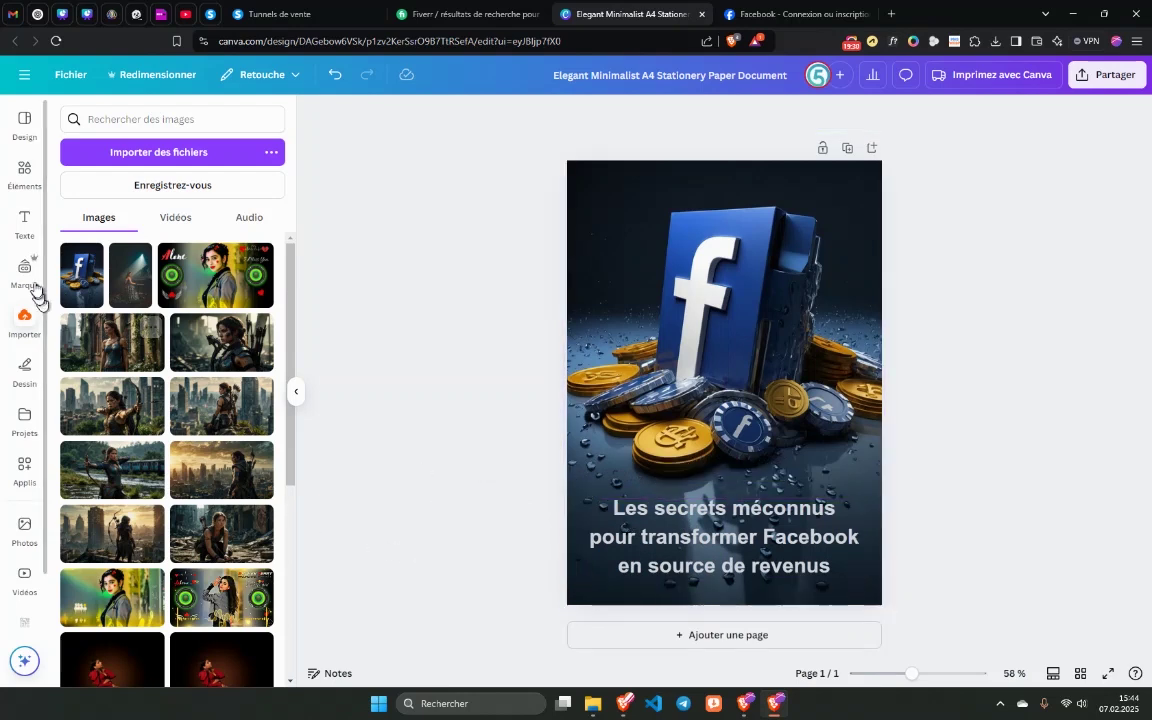
Search the elements for "rectangle" and add the solid square-cornered shape to the page.
left_click(23, 176)
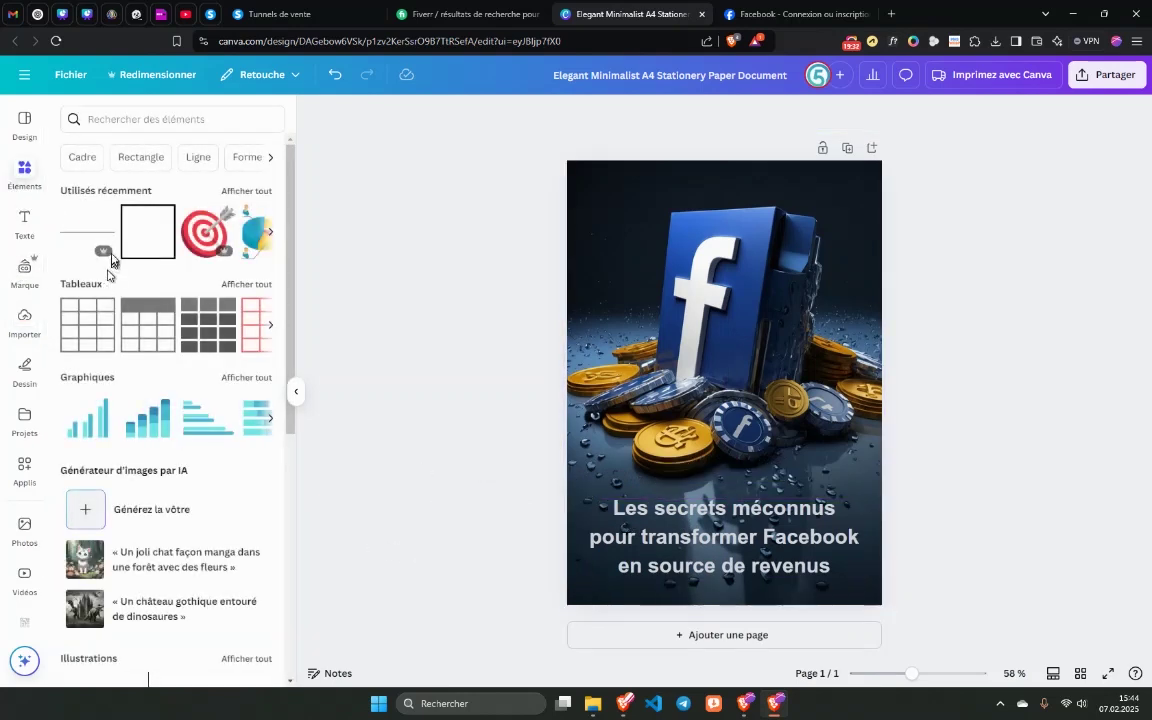
left_click(120, 121)
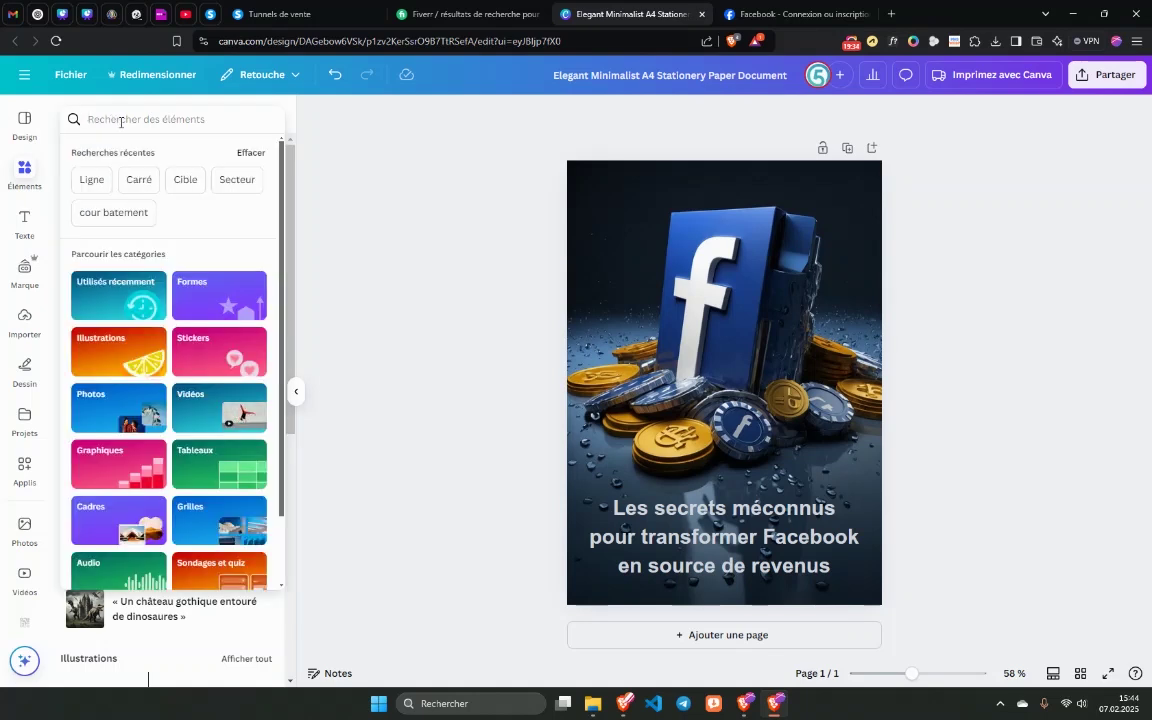
type("rectangle")
key("Return")
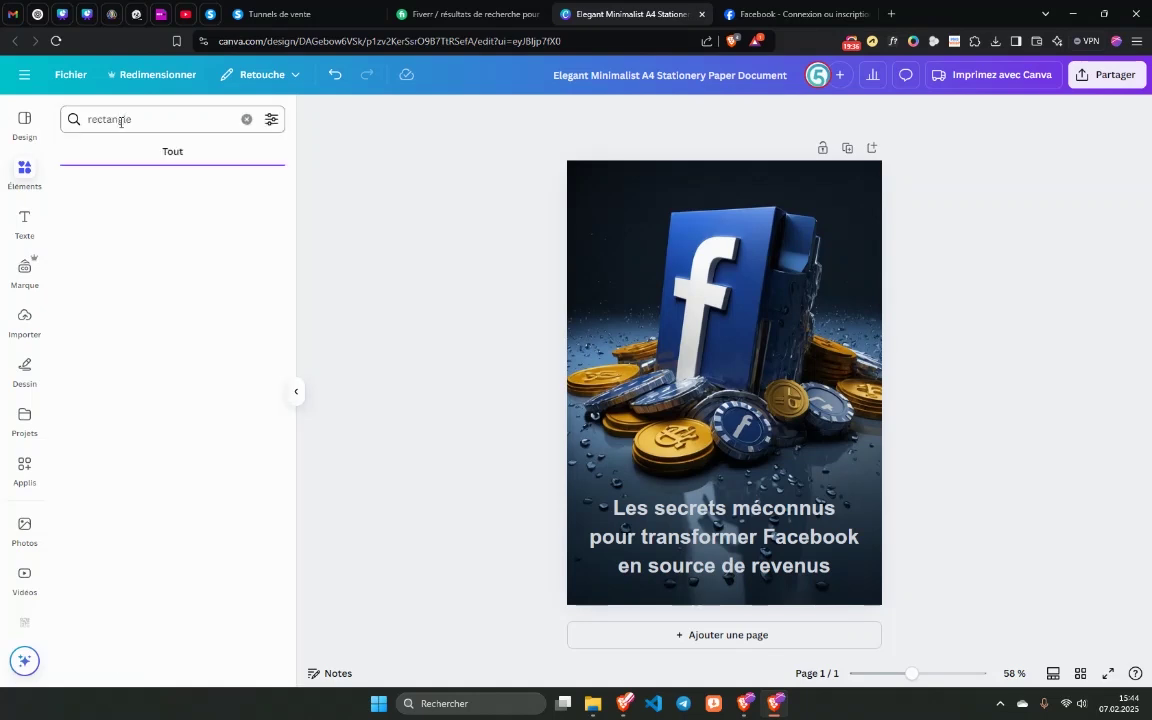
left_click(80, 256)
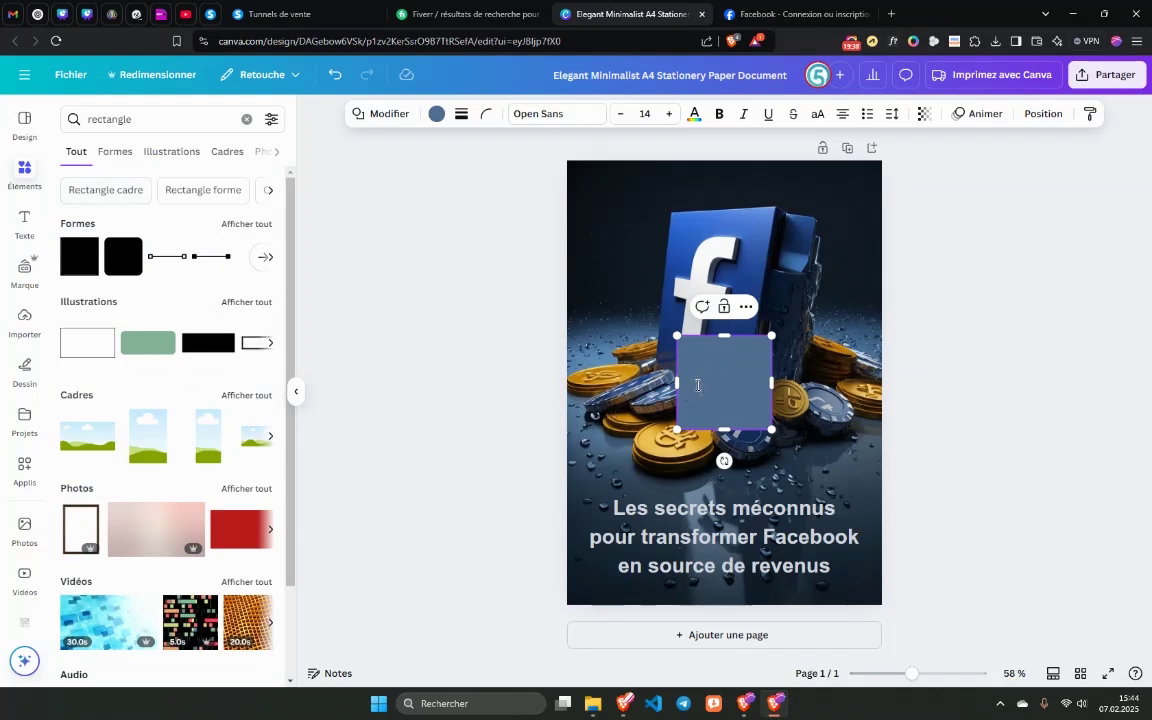
Move the rectangle behind the title and stretch it into a band spanning beyond the page's full width.
left_click_drag(707, 399, 581, 592)
left_click_drag(627, 533, 943, 533)
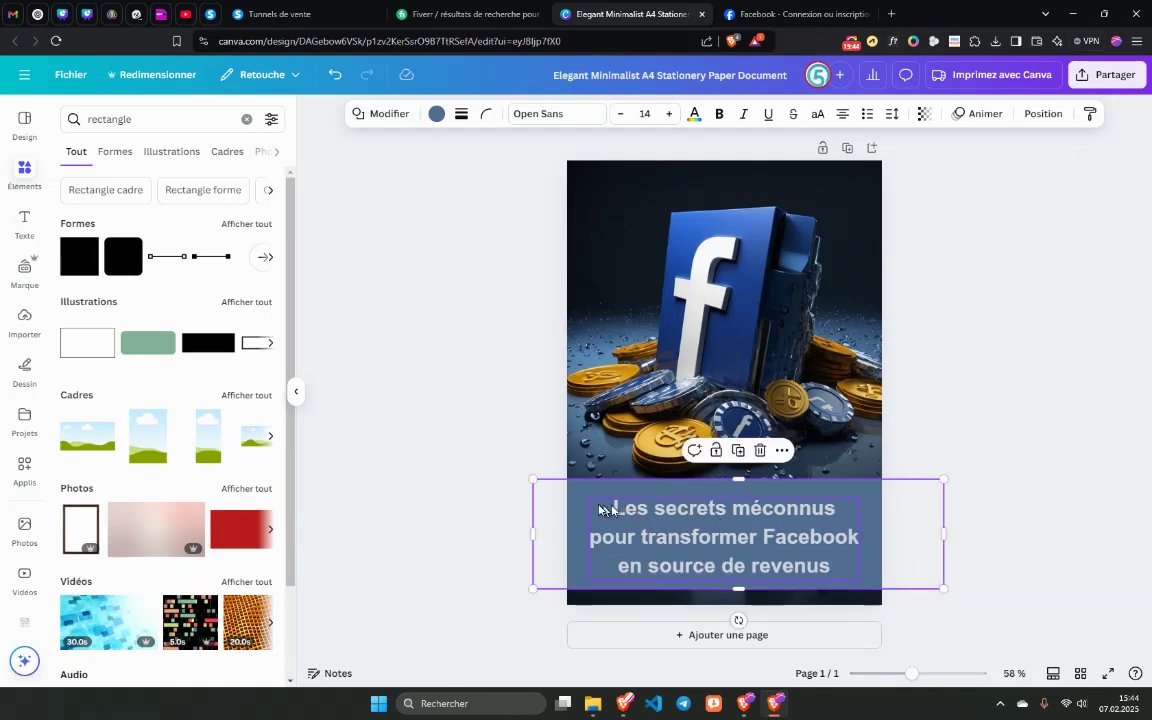
left_click_drag(597, 506, 581, 510)
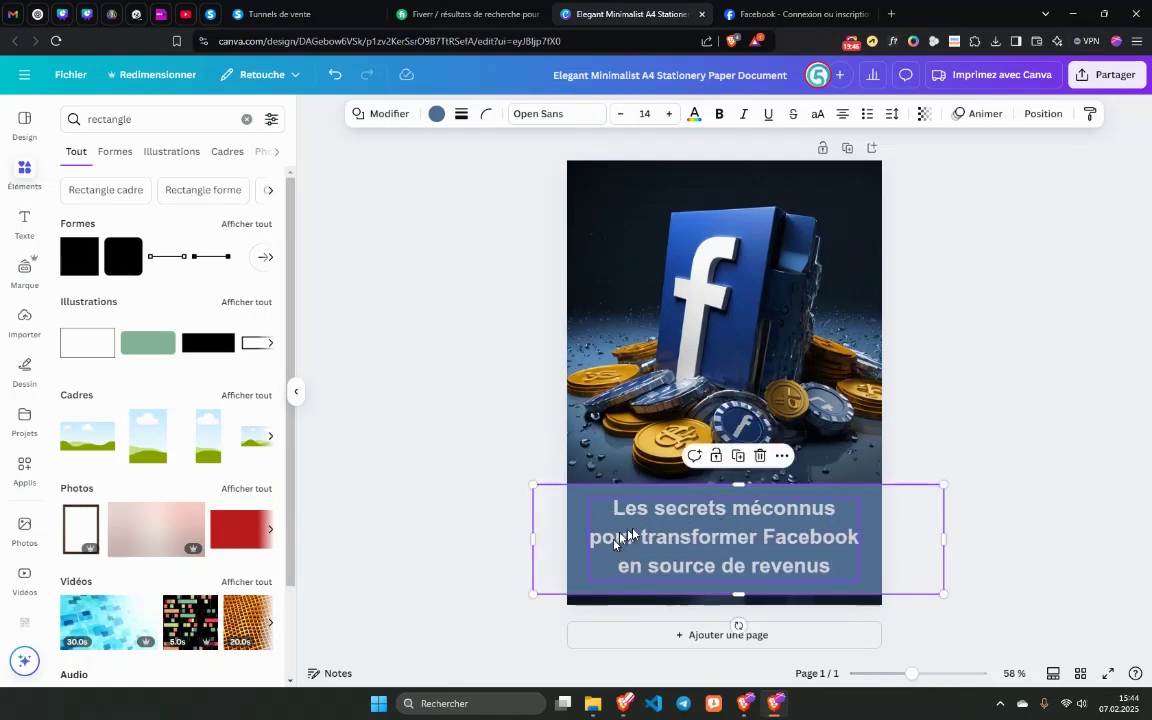
Fill the band behind the title with the photo's very dark navy and make it semi-transparent.
left_click(436, 114)
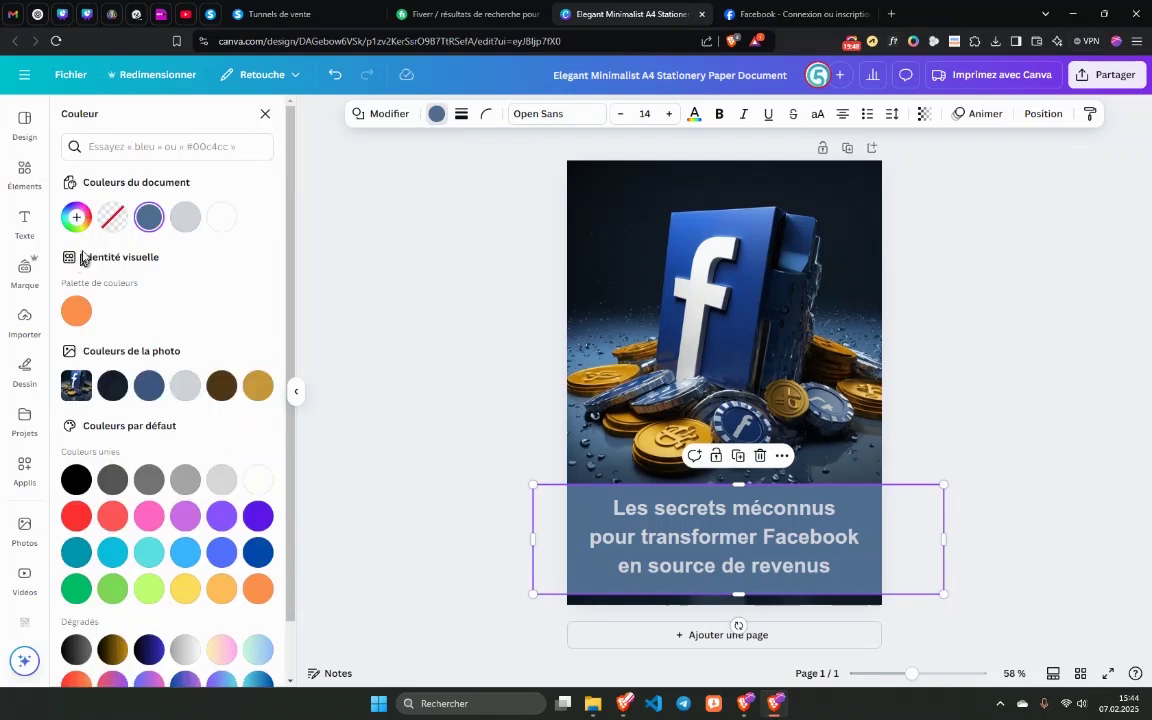
left_click(113, 385)
key("Escape")
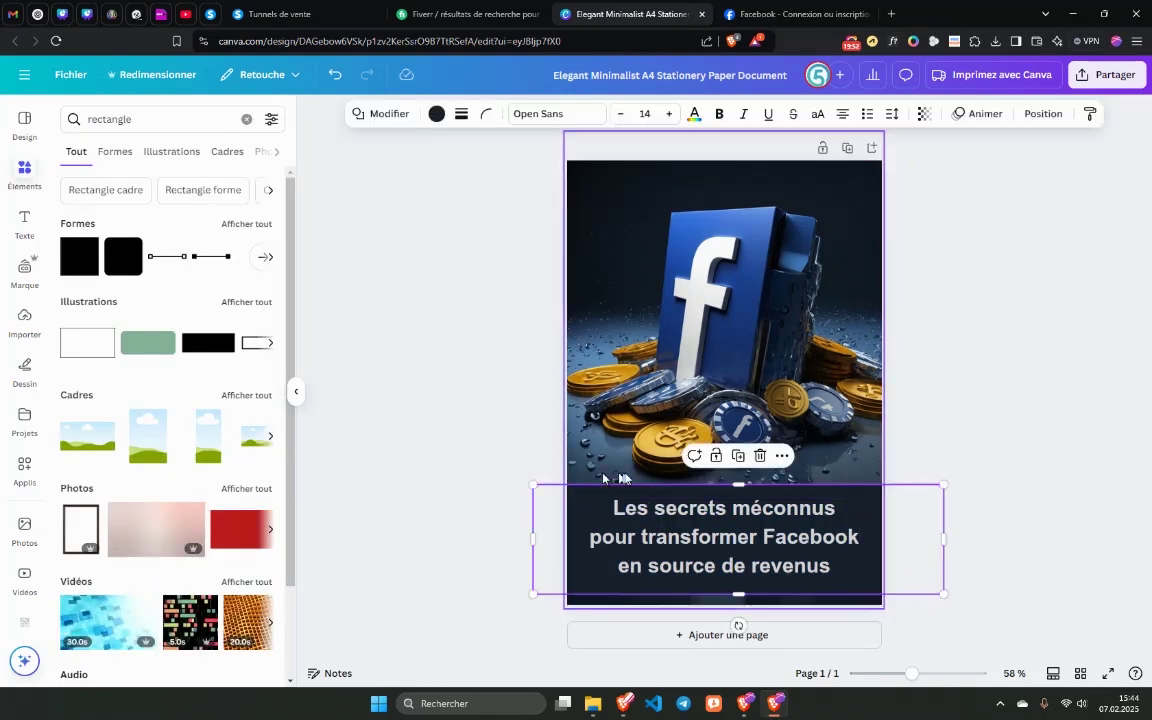
left_click(924, 113)
left_click_drag(960, 171, 919, 186)
left_click(470, 472)
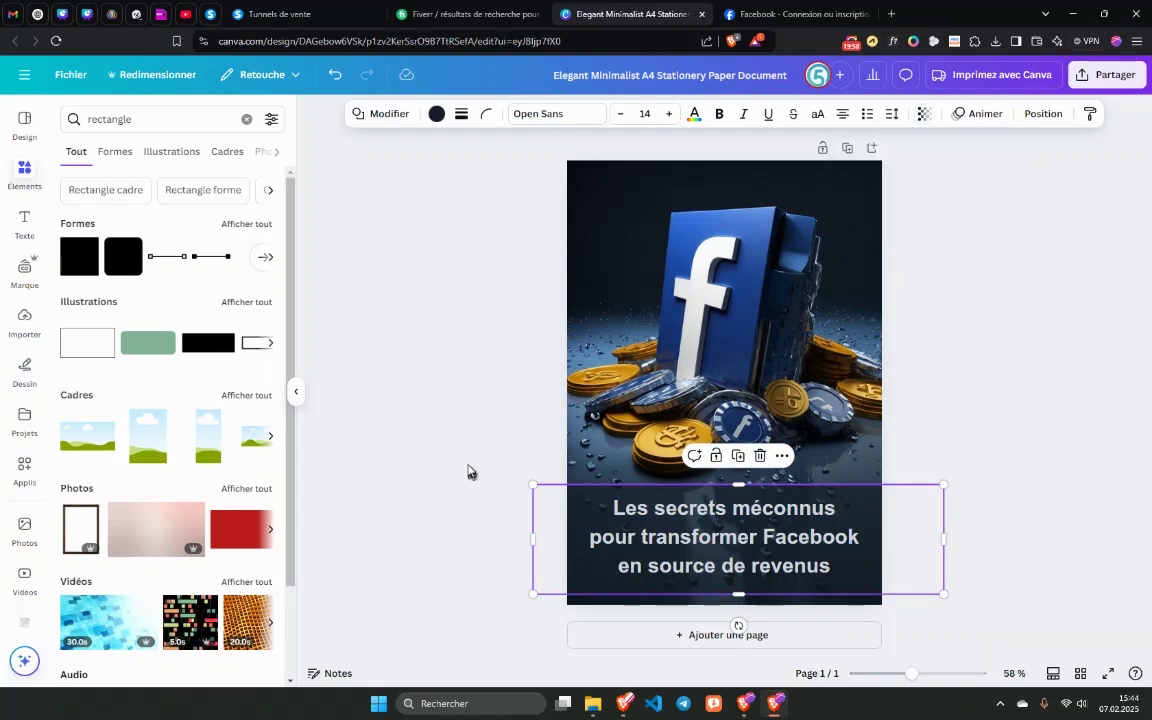
left_click(436, 456)
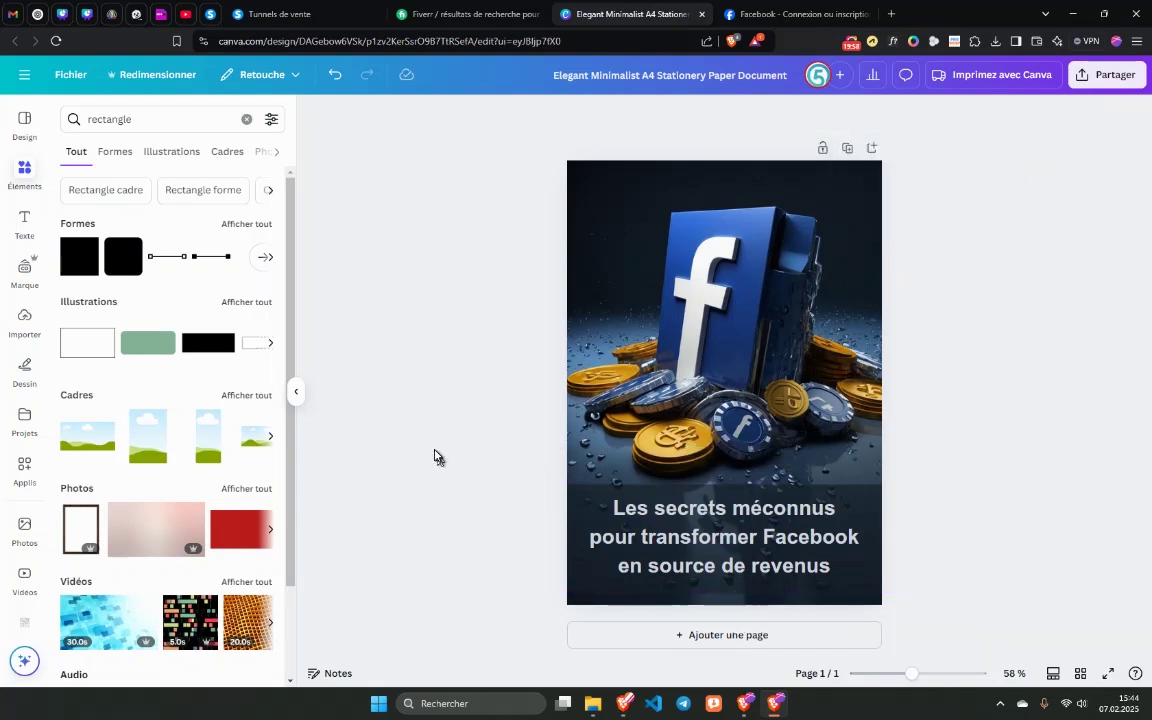
Move the title and its dark band down together to the page's lower edge, and browse the "Noir dégradé" photos.
left_click(572, 502)
left_click_drag(572, 502, 676, 522)
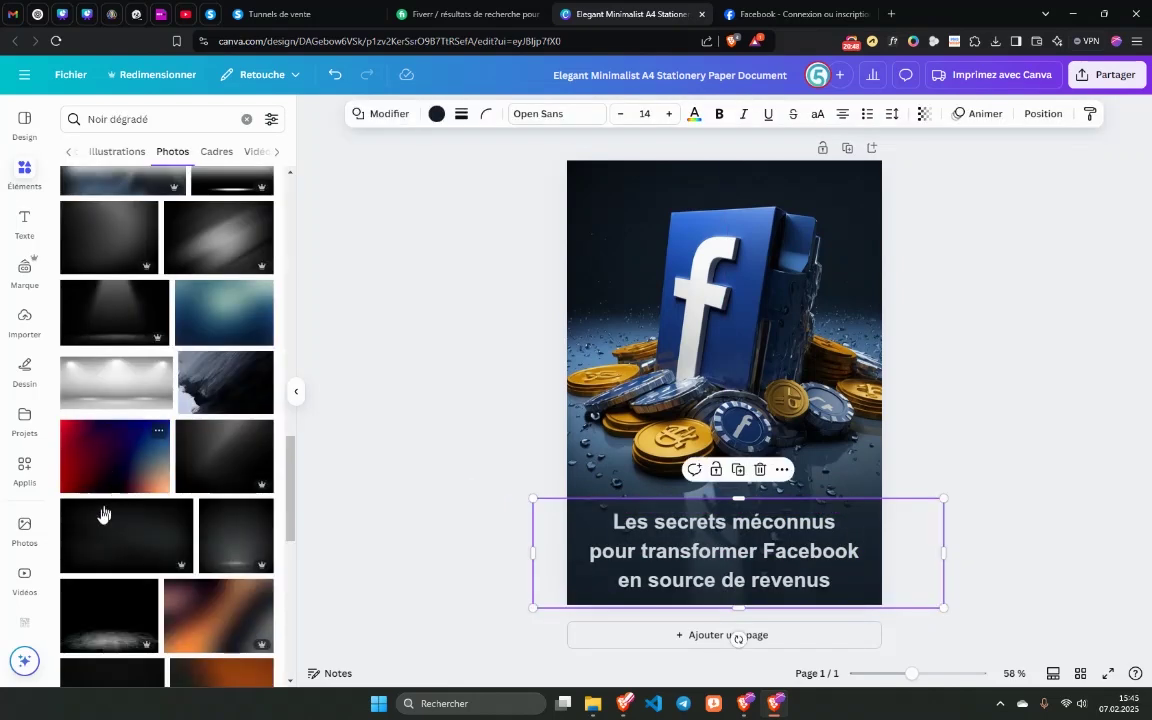
scroll(104, 520, "down", 4)
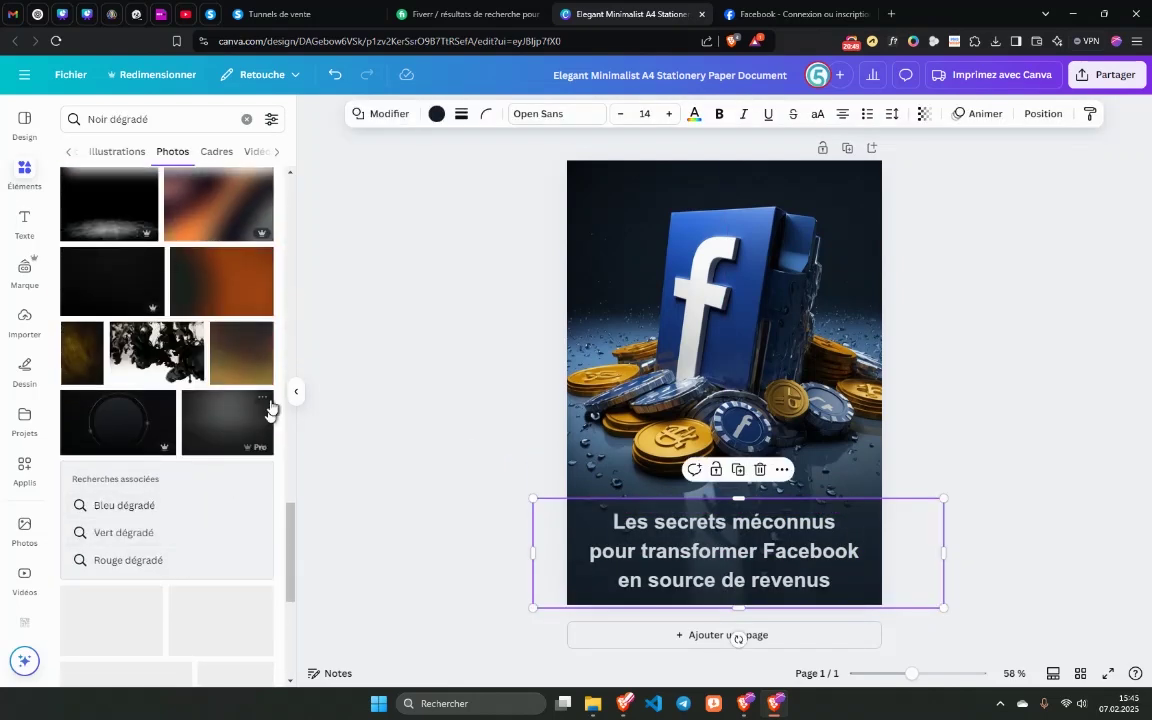
left_click_drag(627, 537, 587, 540)
left_click(455, 430)
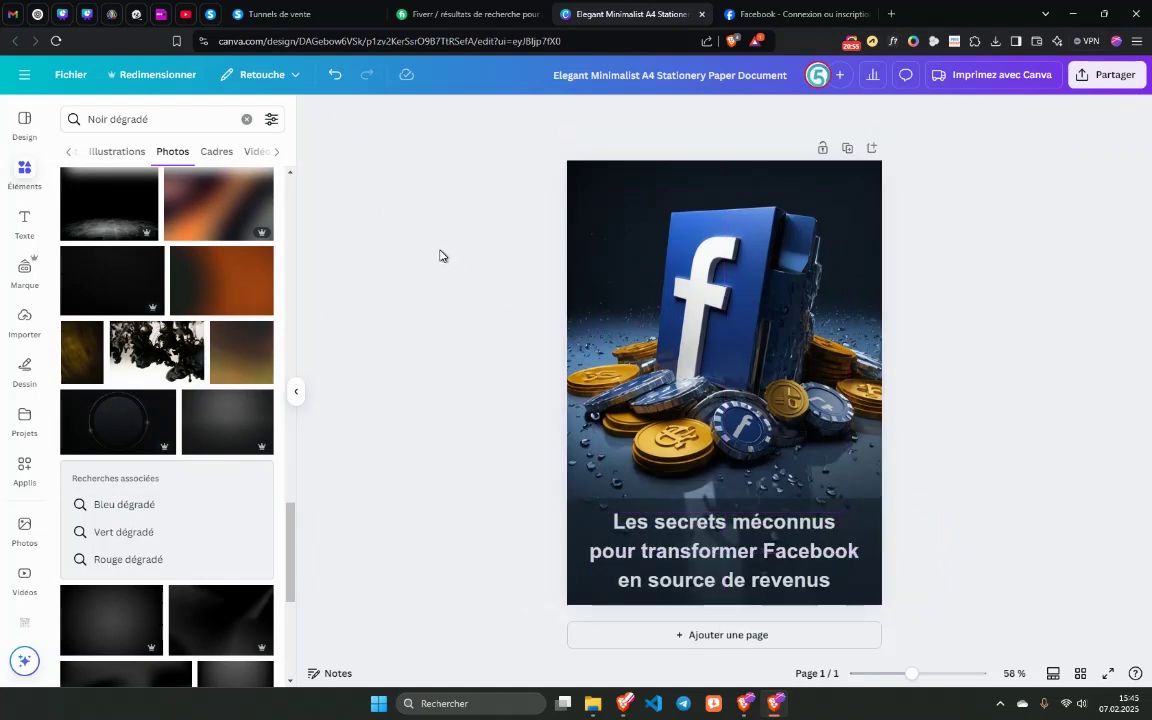
Download the cover design as a PNG and save it as "Facebook-Ebook" in the Téléchargements folder.
left_click(1115, 75)
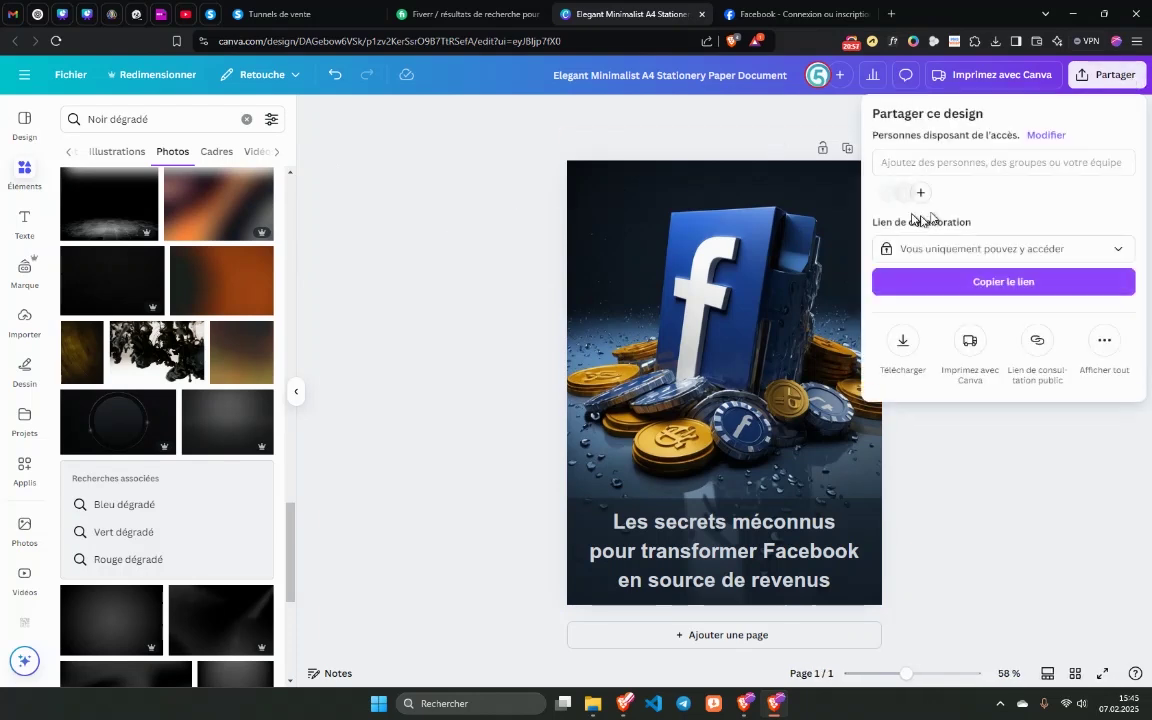
left_click(901, 345)
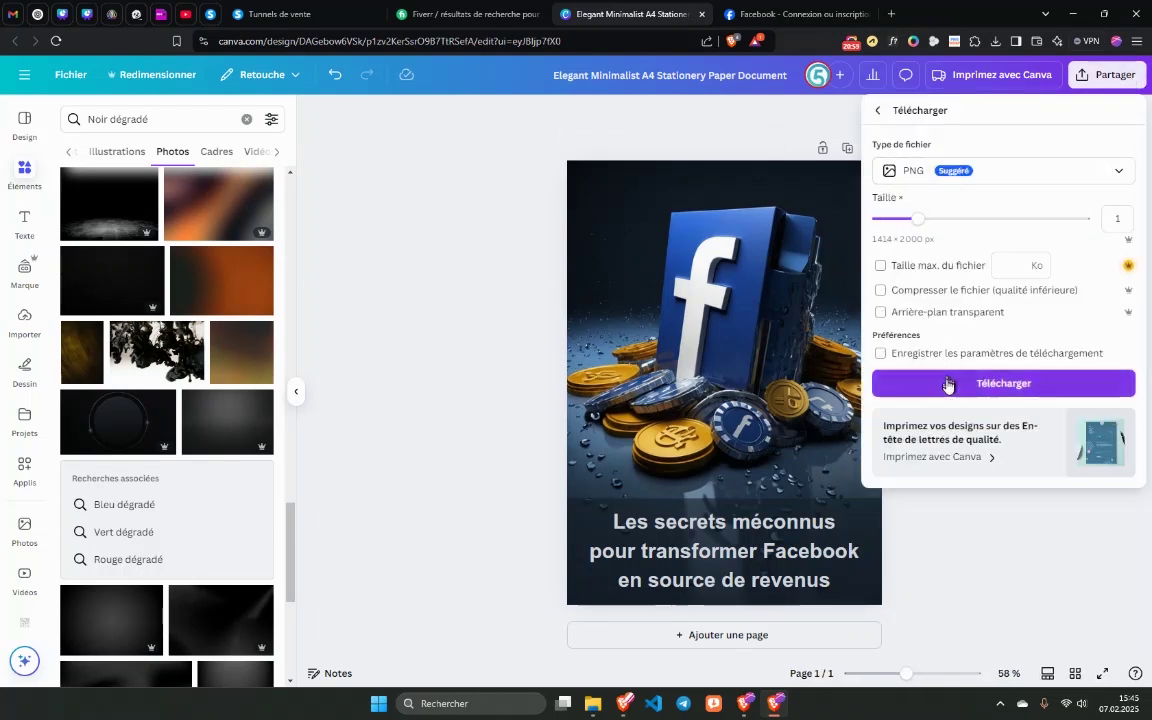
left_click(947, 384)
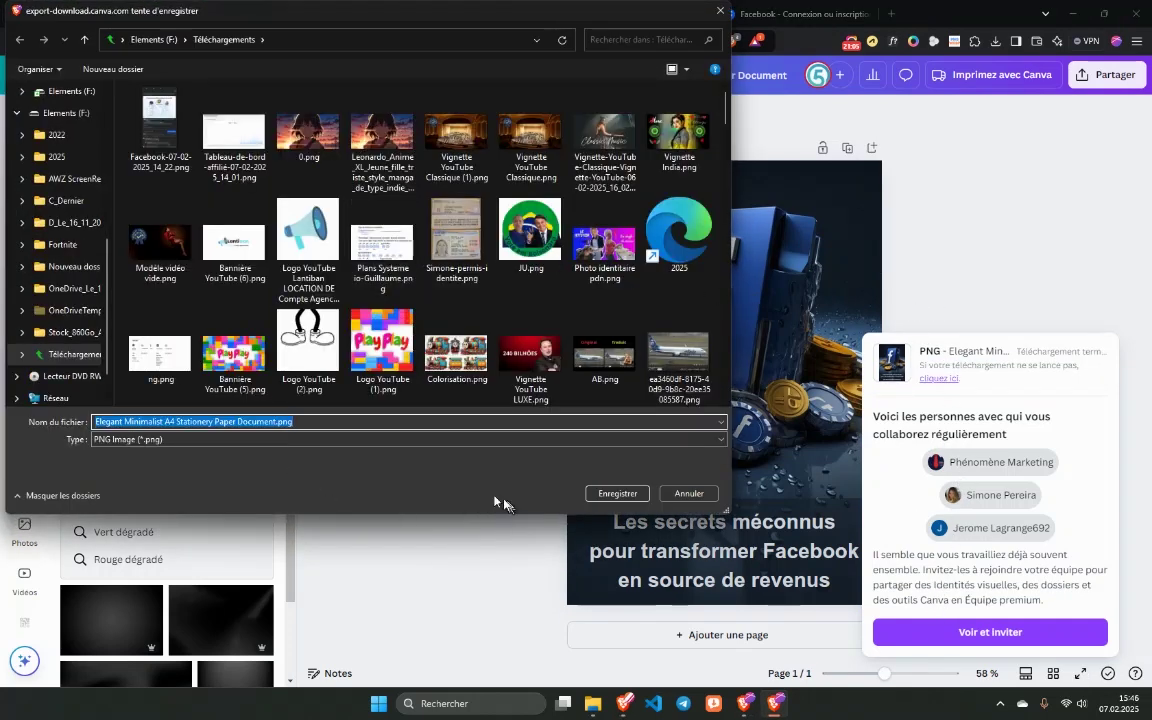
left_click(97, 422)
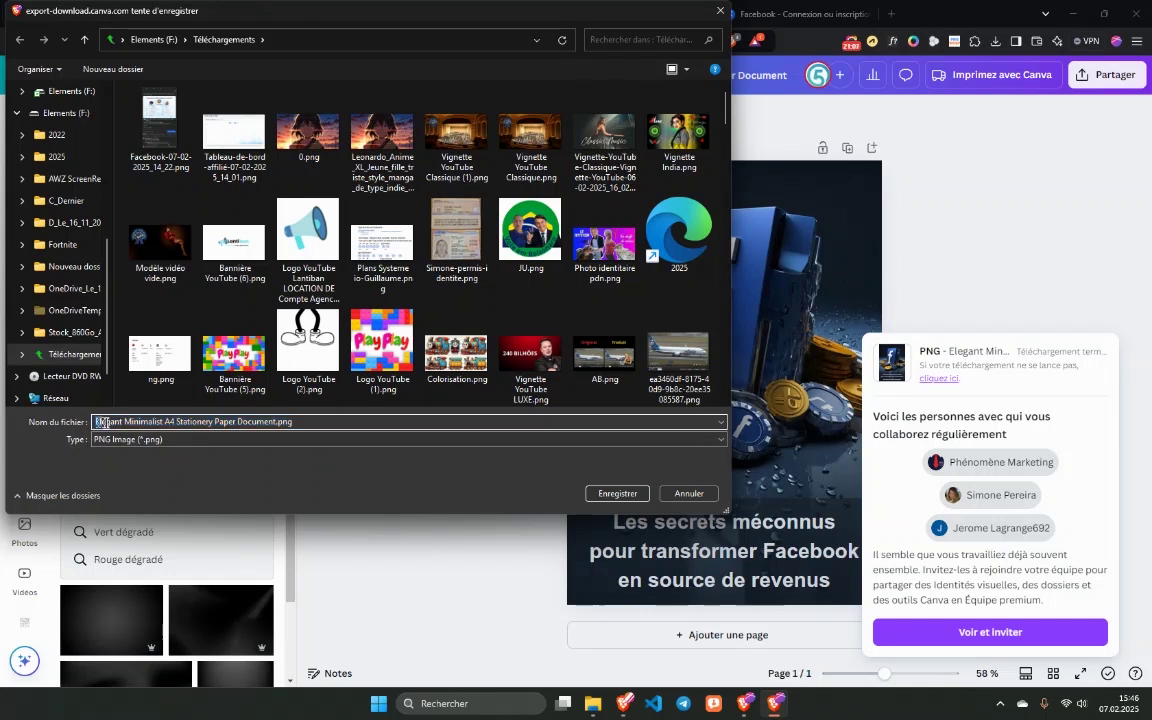
left_click_drag(101, 422, 321, 425)
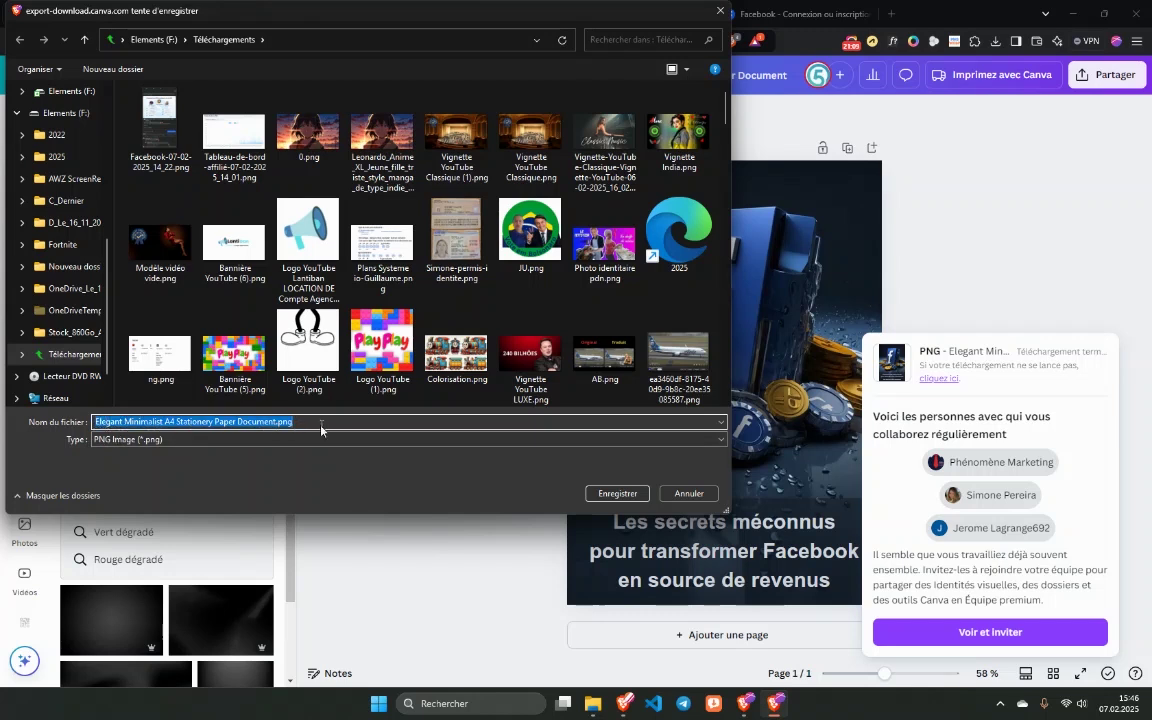
type("Facebook")
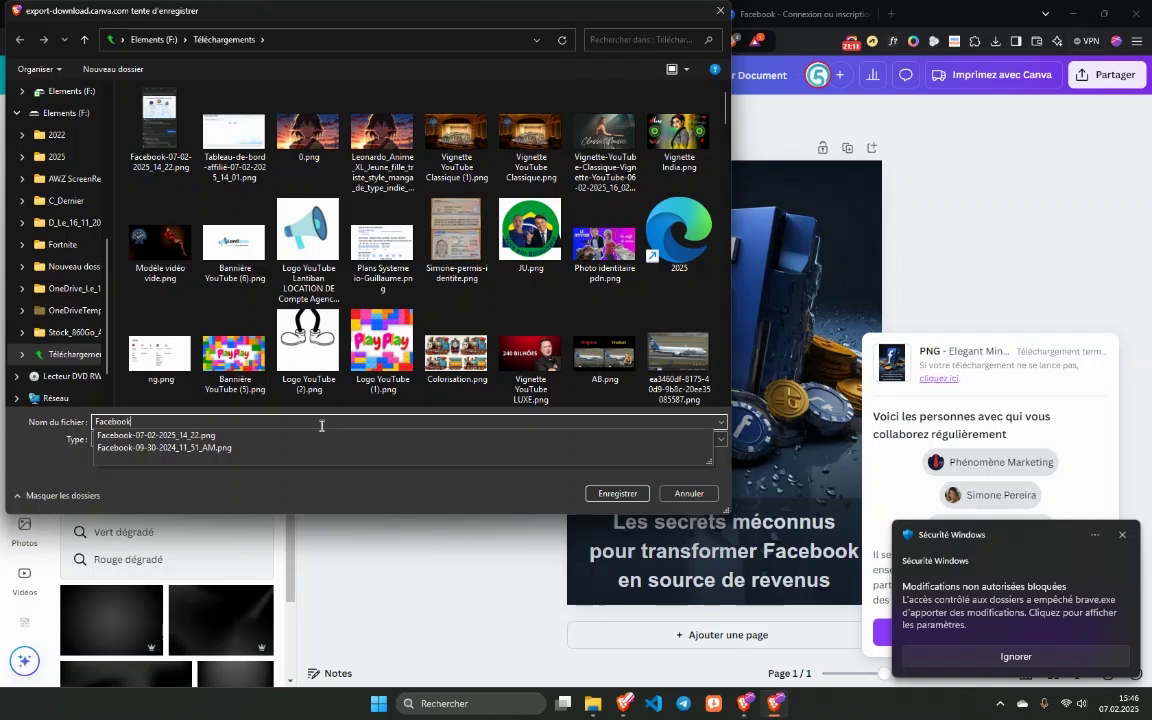
left_click(227, 495)
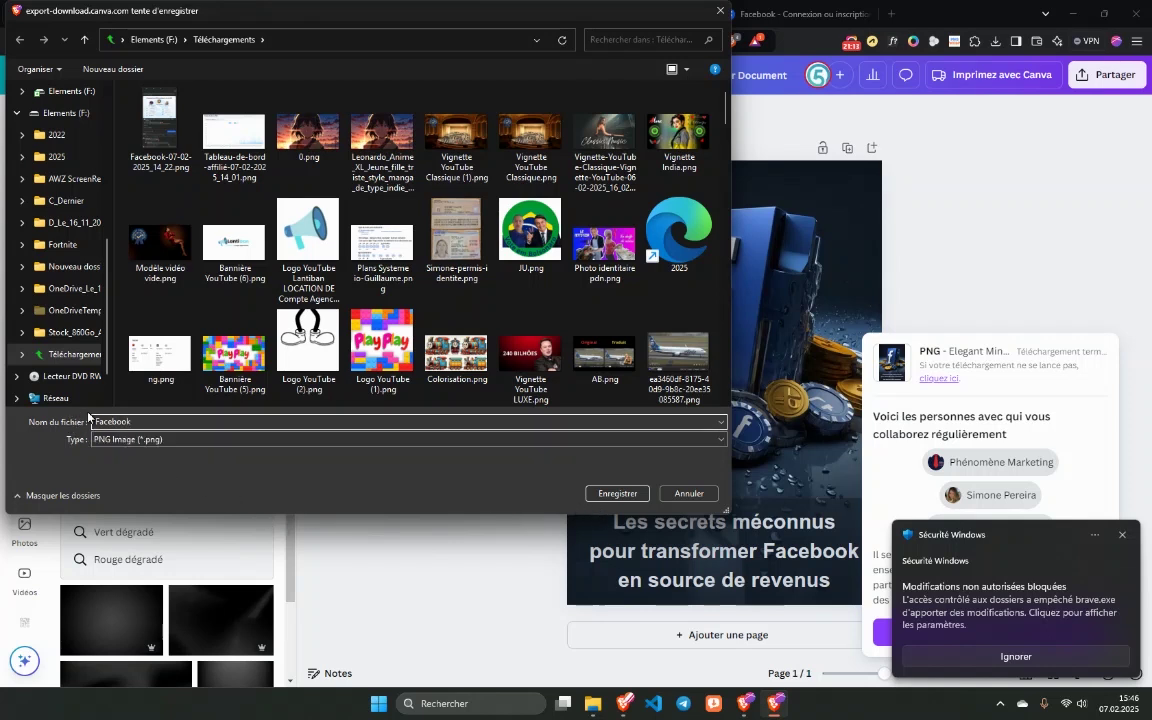
type("-Ebook-")
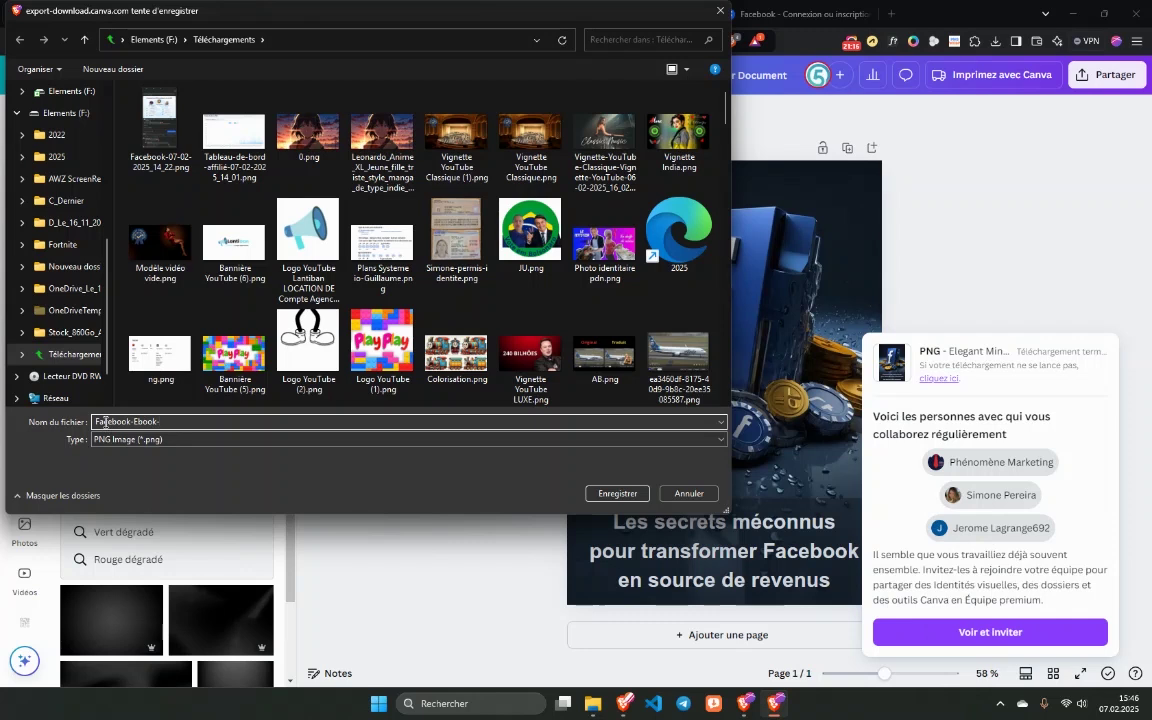
left_click(617, 493)
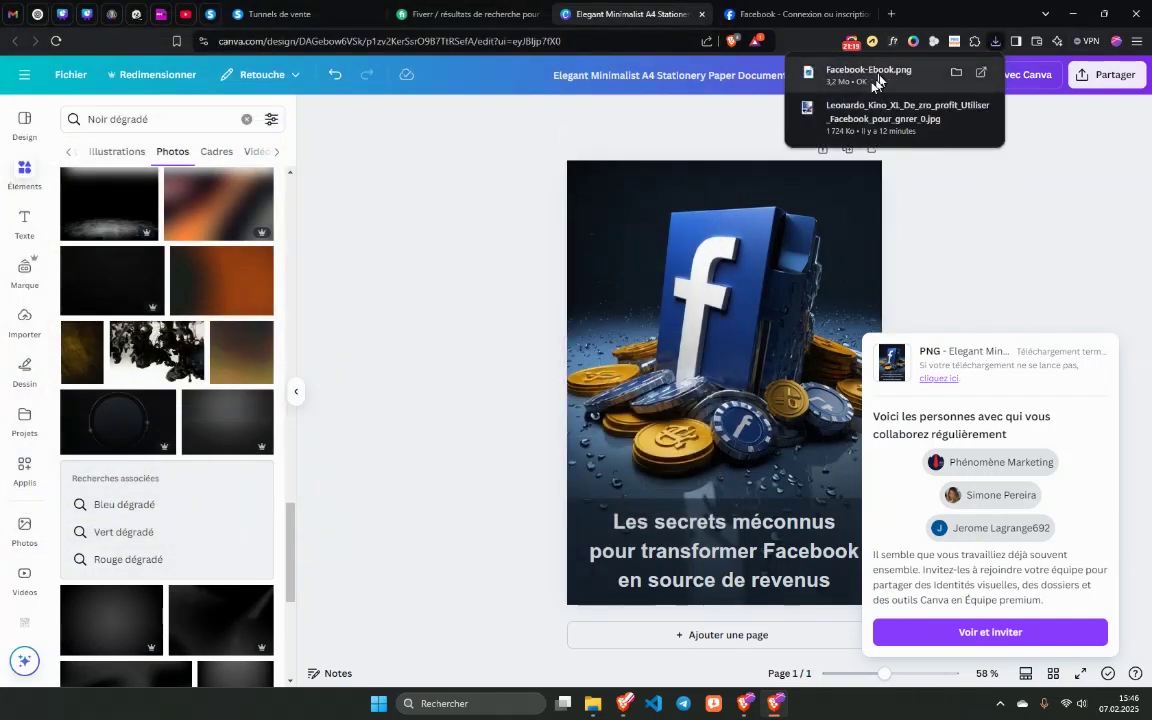
Attach Facebook-Ebook.png to the ChatGPT conversation "Recette magique rapide" and send it with "Conserve cette photo qui servira de couverture.".
left_click_drag(847, 83, 475, 600)
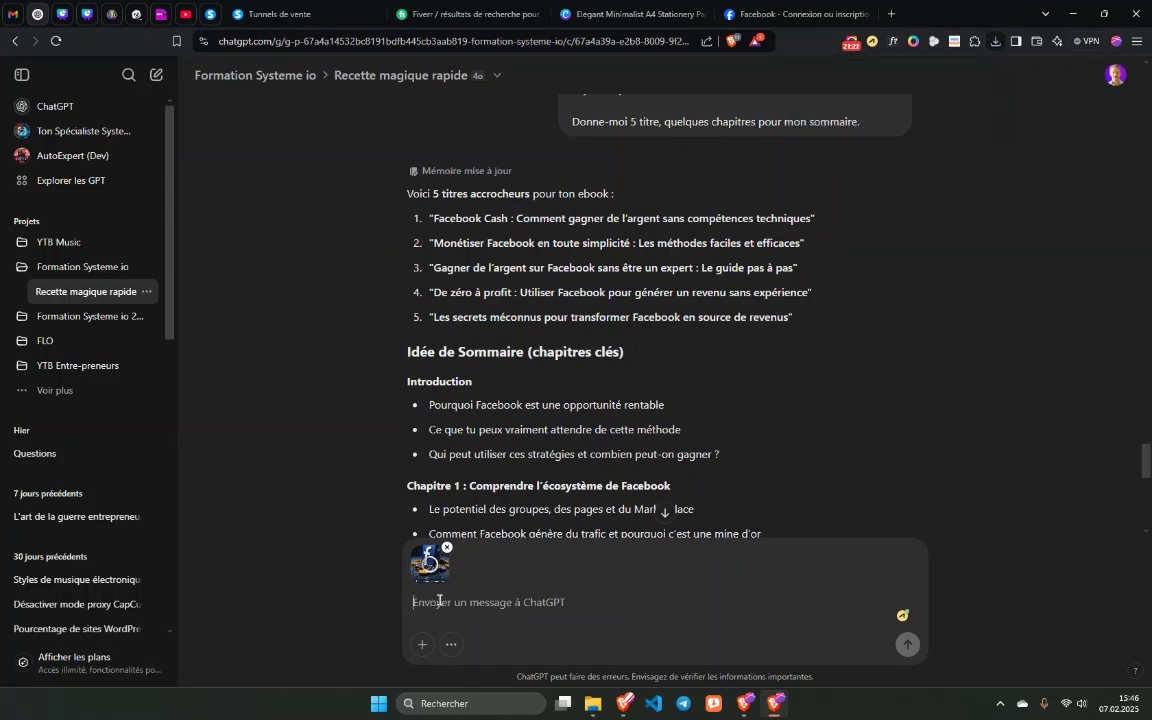
type("C")
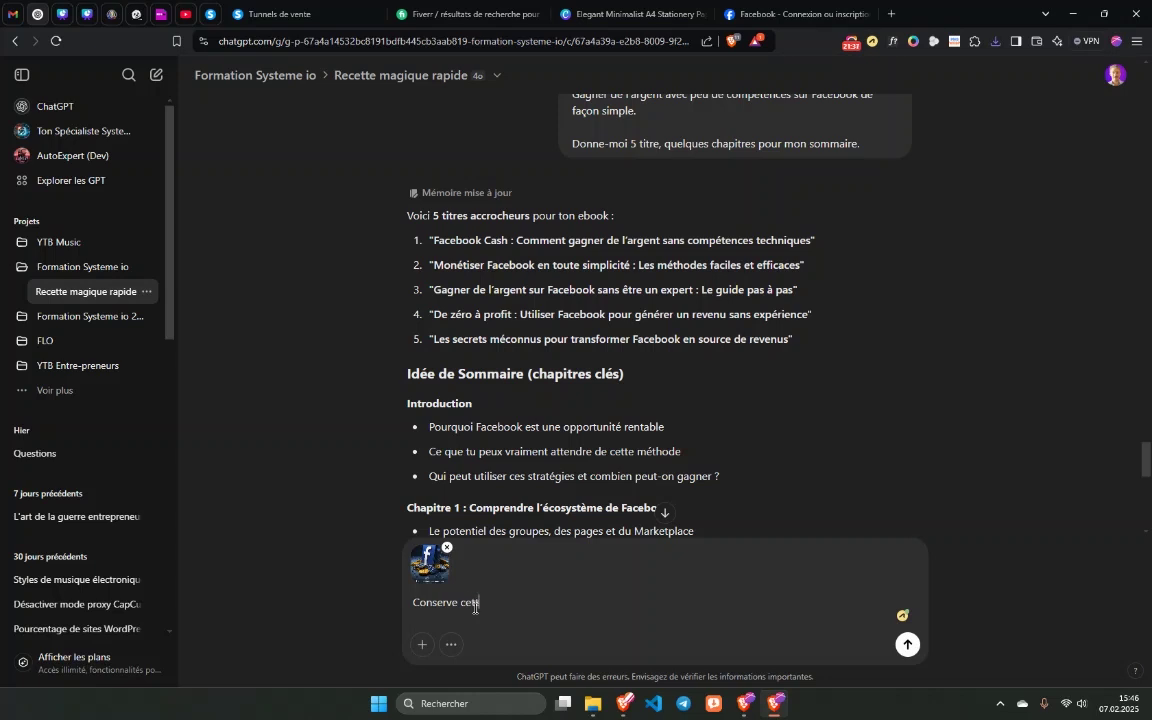
type("onserve cette photo qui servira de couverture.")
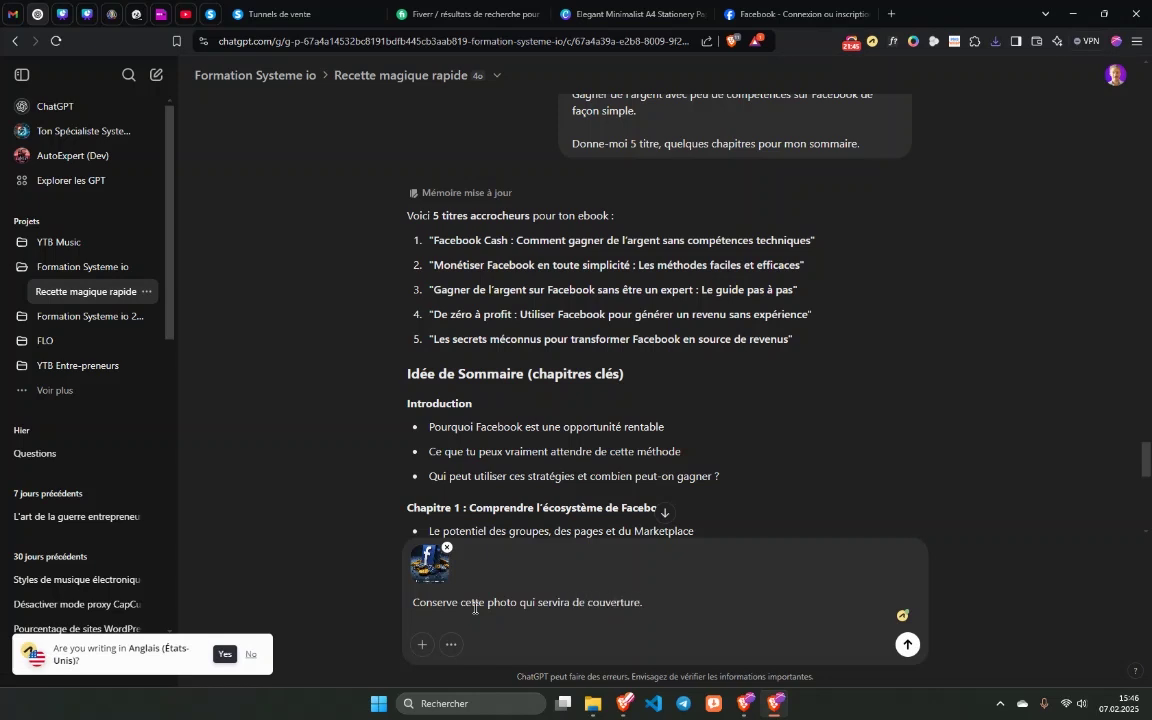
key("Return")
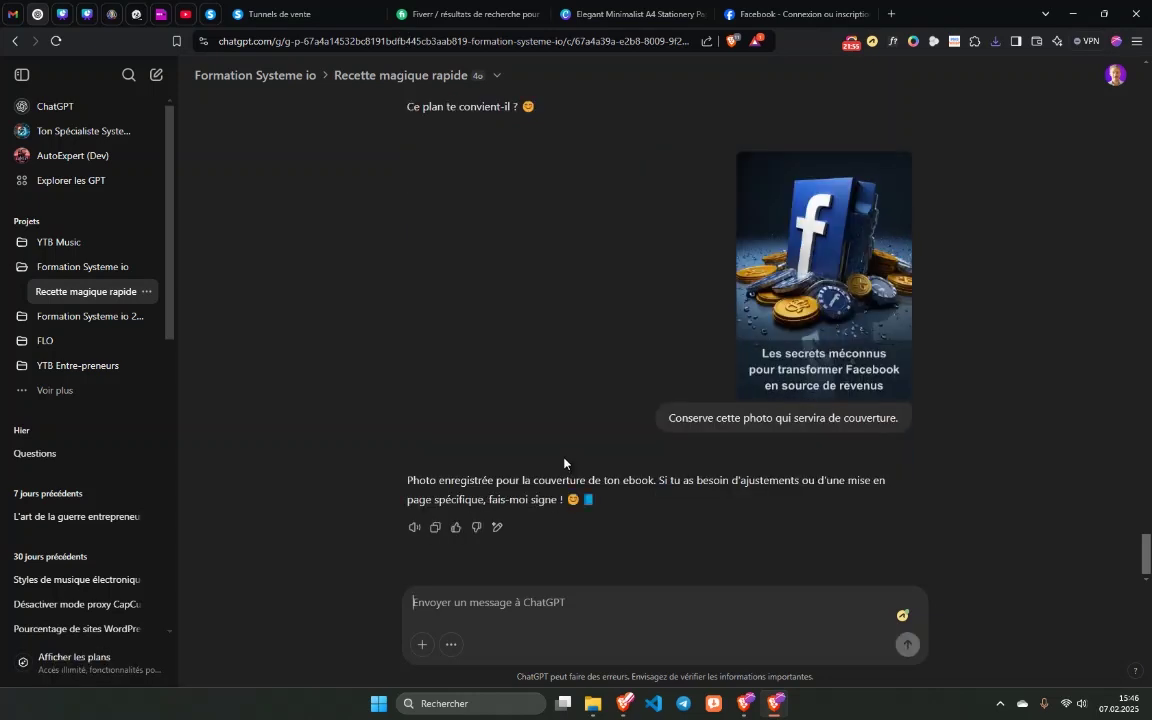
Review the ebook titles, chapter outline and bonus ideas that ChatGPT proposed earlier in the conversation.
scroll(528, 498, "up", 15)
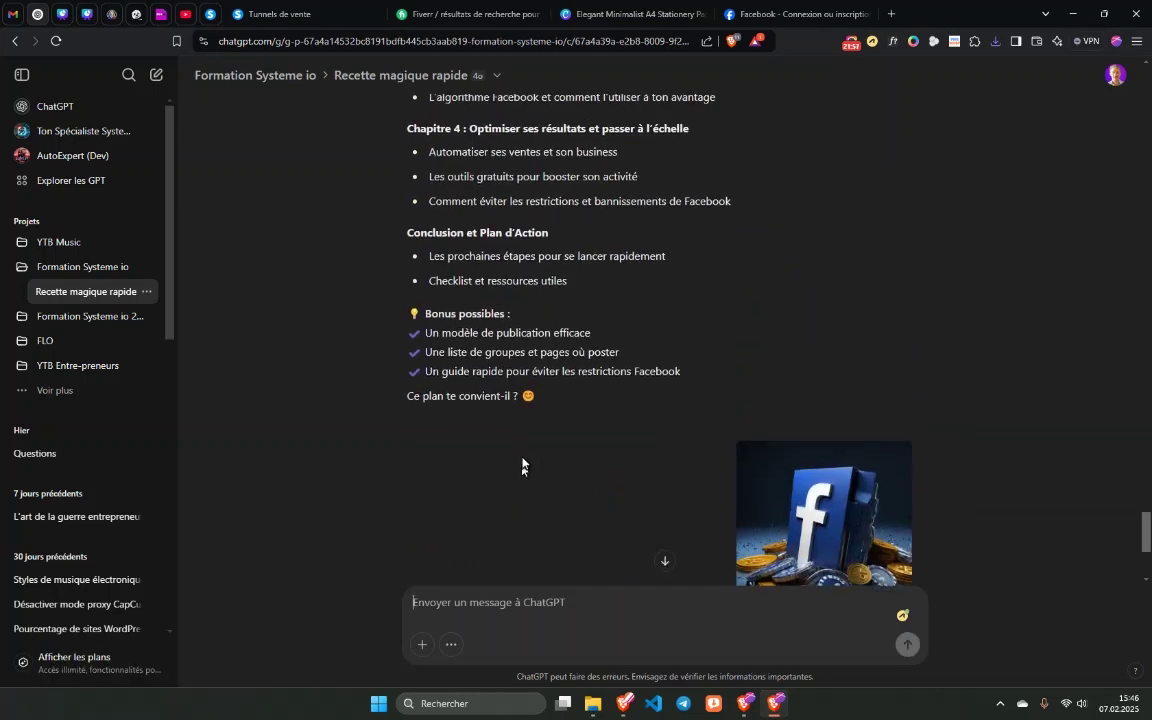
scroll(500, 432, "down", 2)
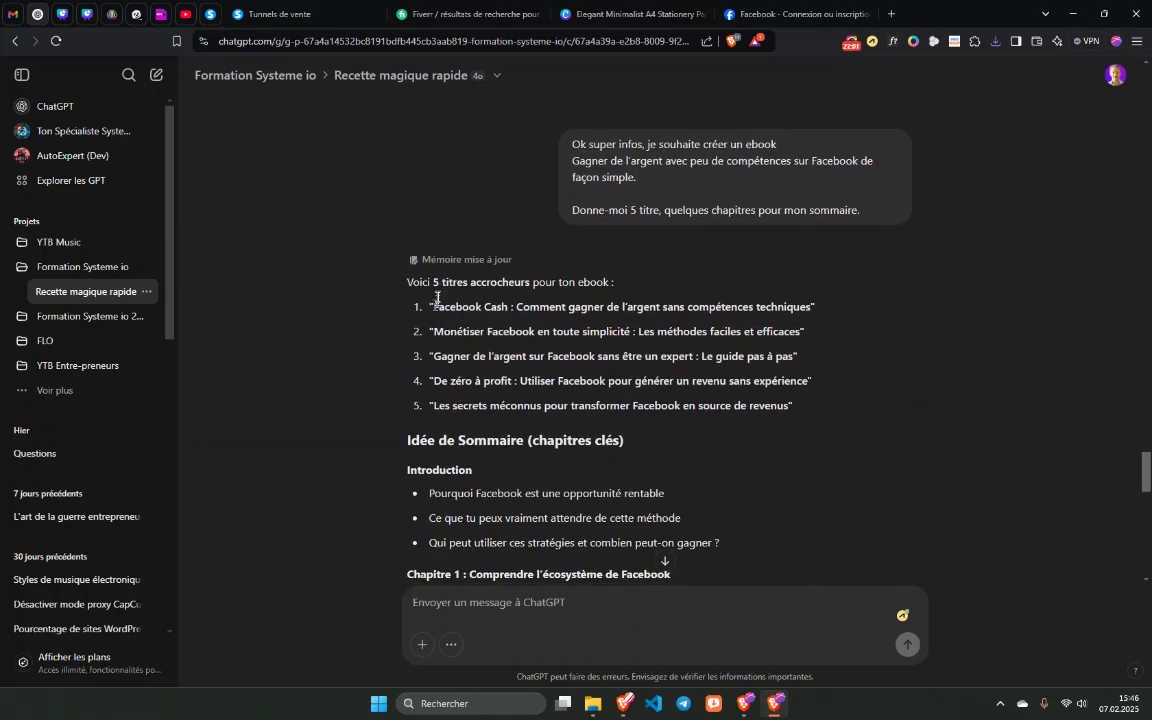
scroll(458, 424, "down", 4)
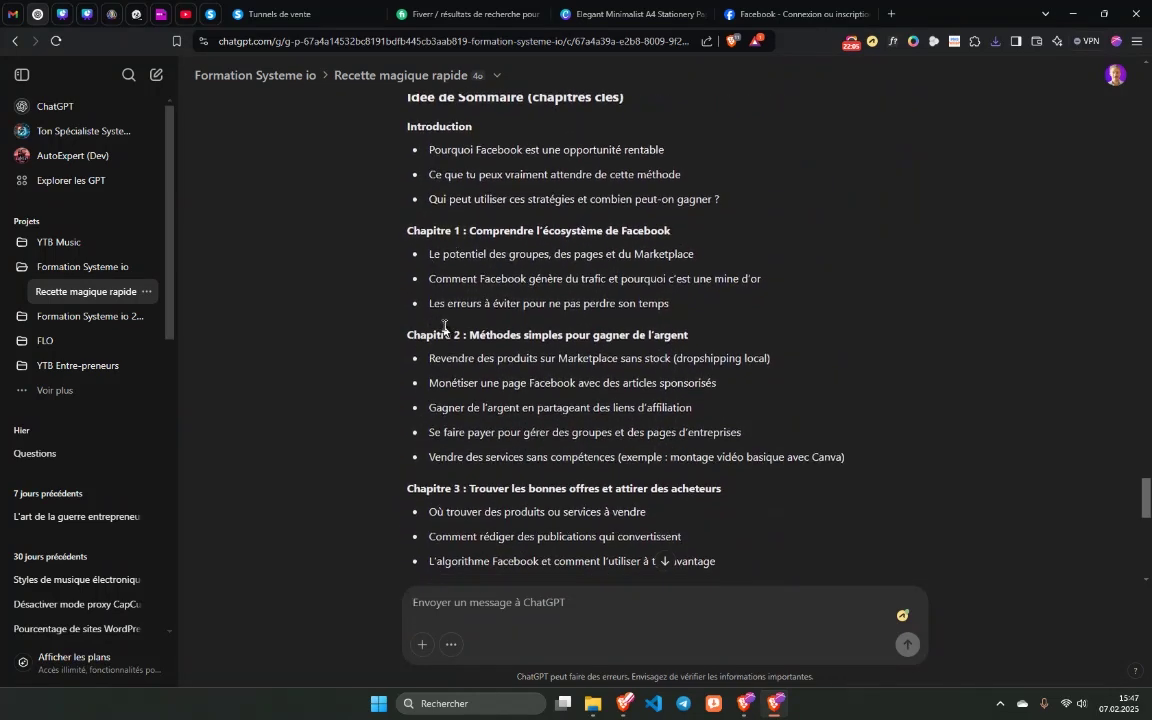
scroll(438, 300, "down", 2)
scroll(442, 386, "down", 3)
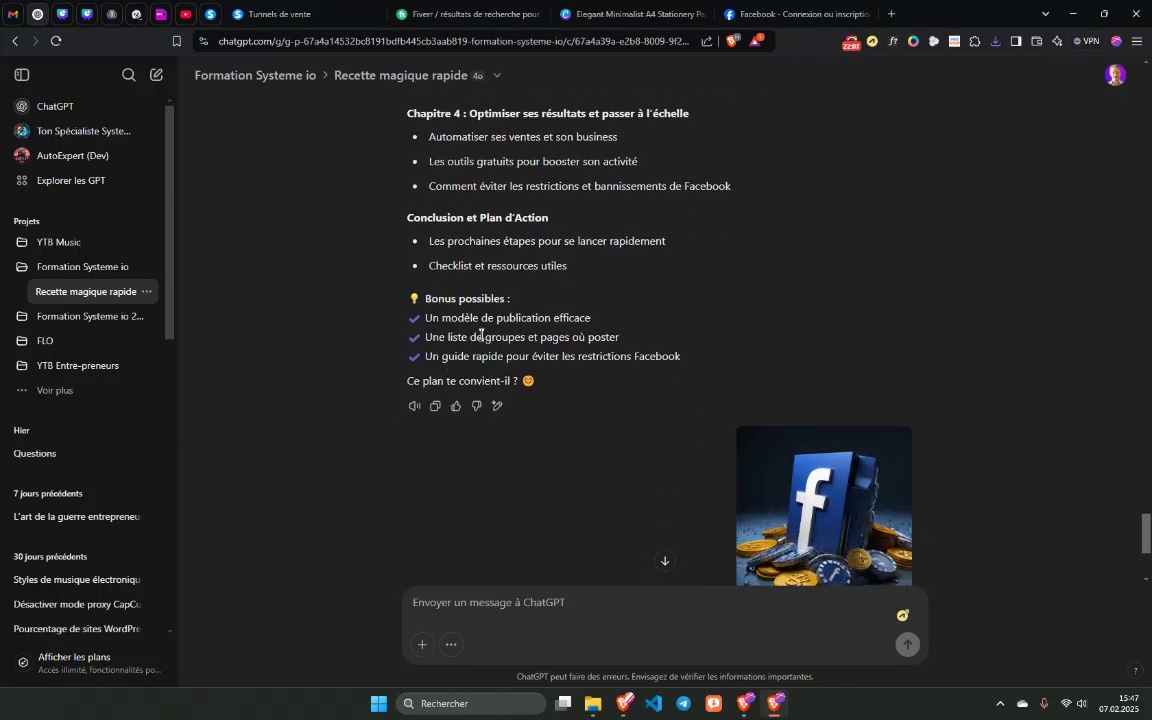
scroll(450, 360, "up", 8)
scroll(463, 318, "down", 2)
left_click_drag(400, 214, 635, 311)
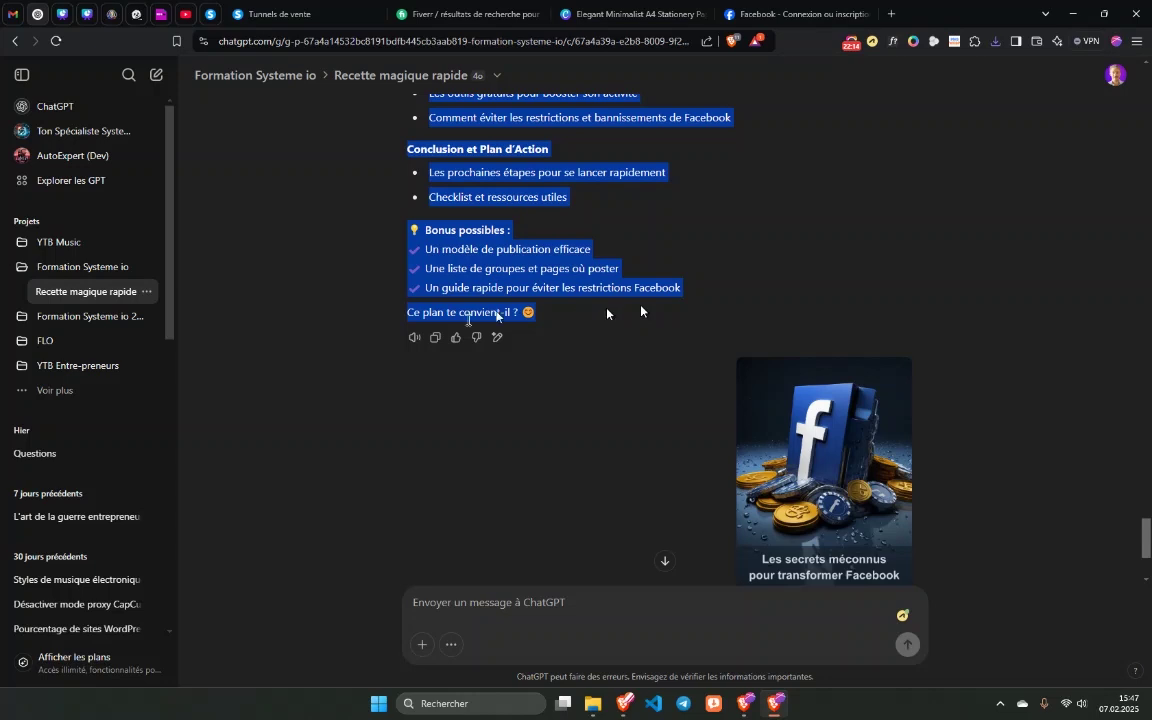
left_click(475, 602)
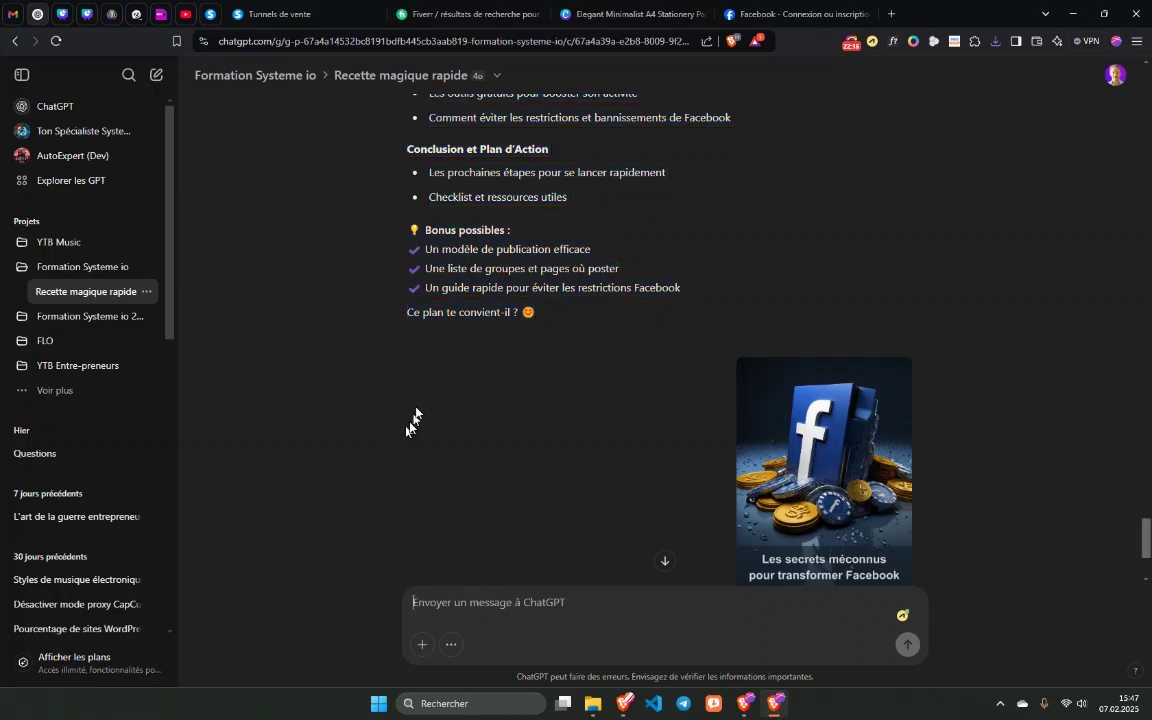
key("ctrl+v")
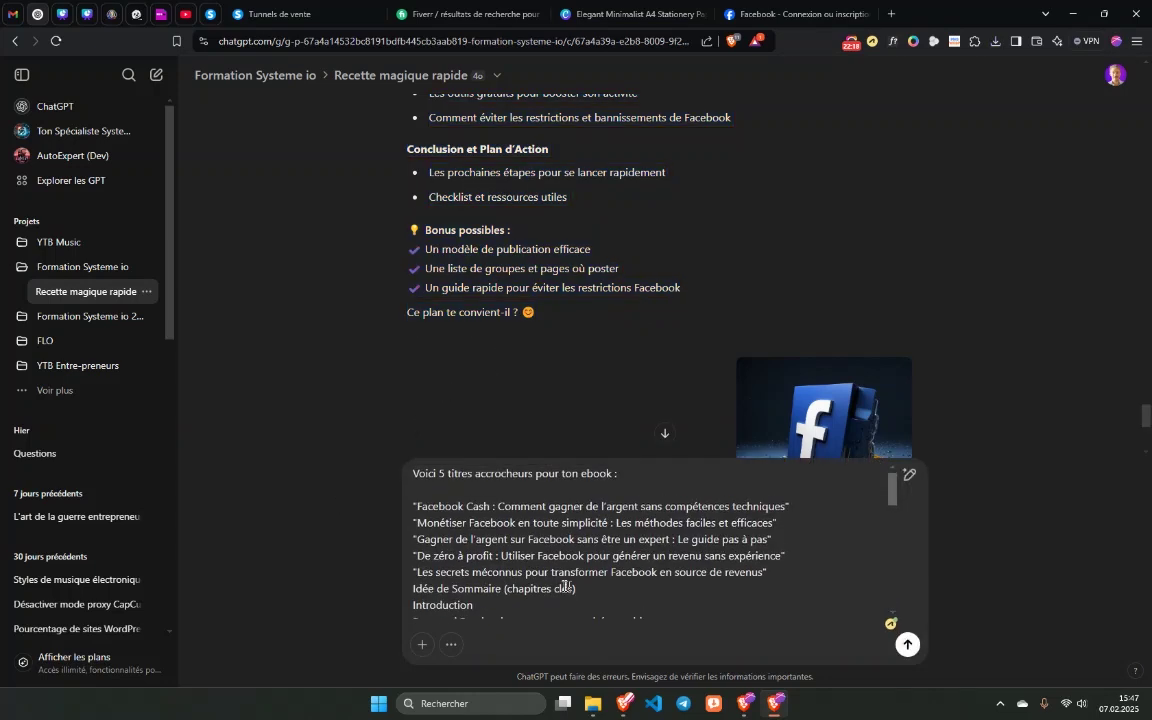
scroll(425, 472, "down", 3)
scroll(425, 472, "down", 3)
scroll(425, 472, "up", 3)
left_click_drag(471, 532, 677, 532)
left_click(416, 551)
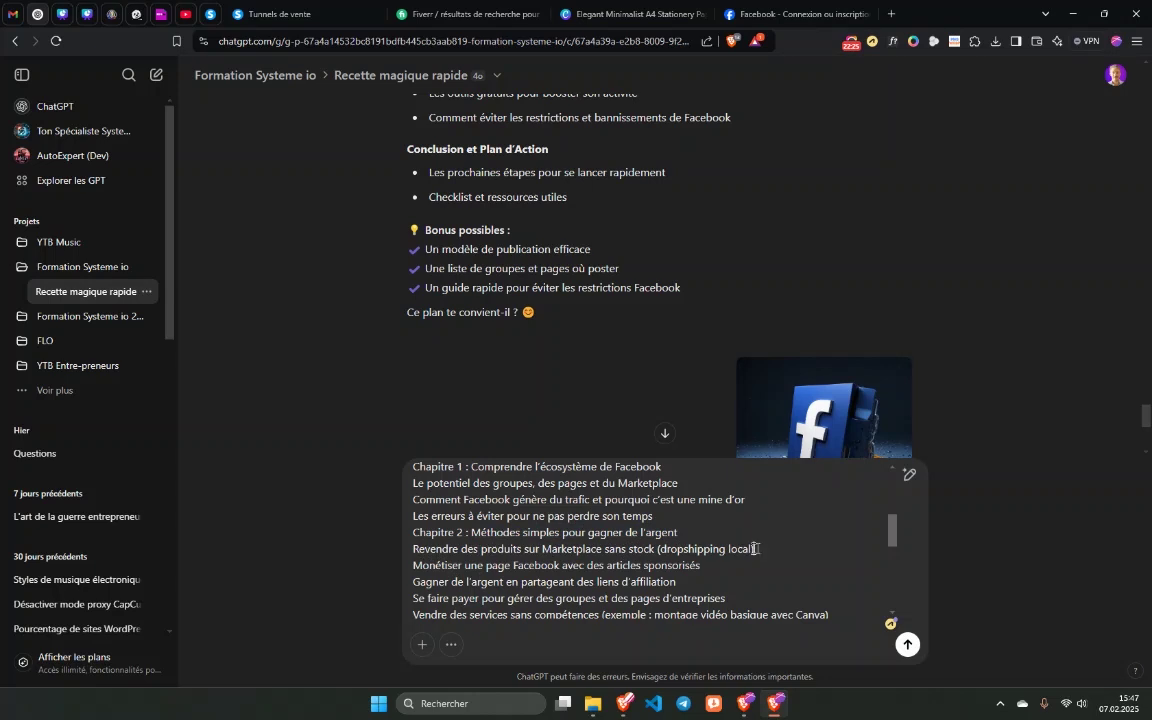
triple_click(417, 552)
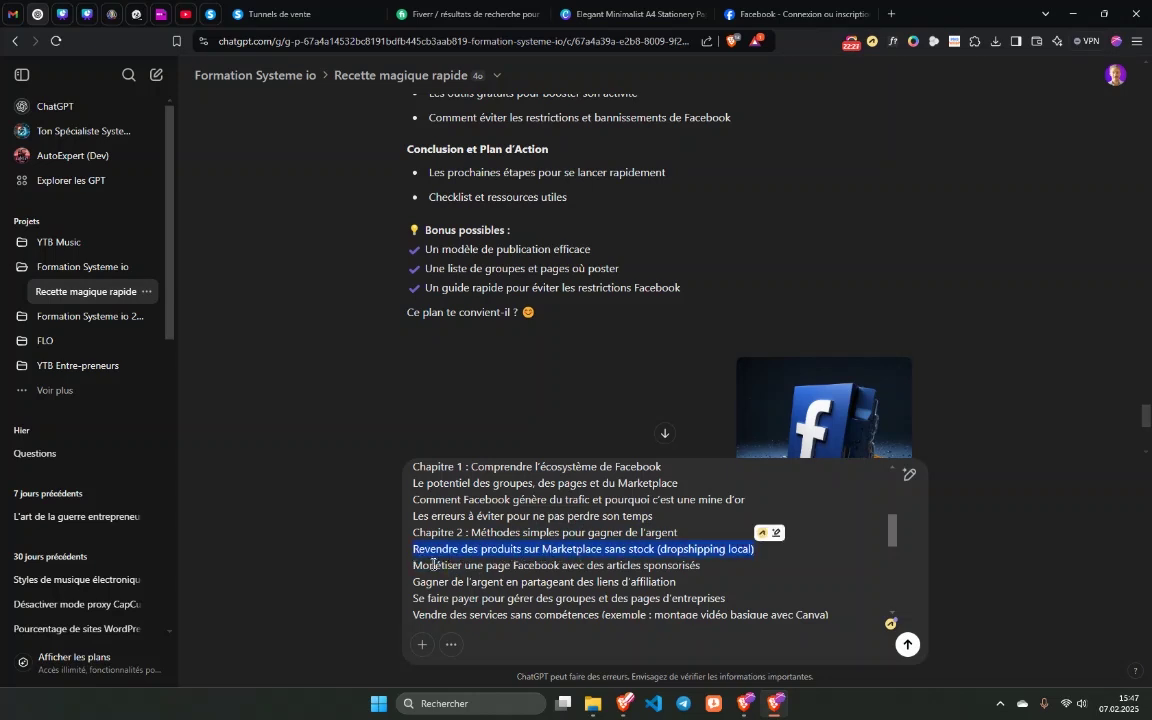
left_click(573, 511)
key("ctrl+a")
key("ctrl+c")
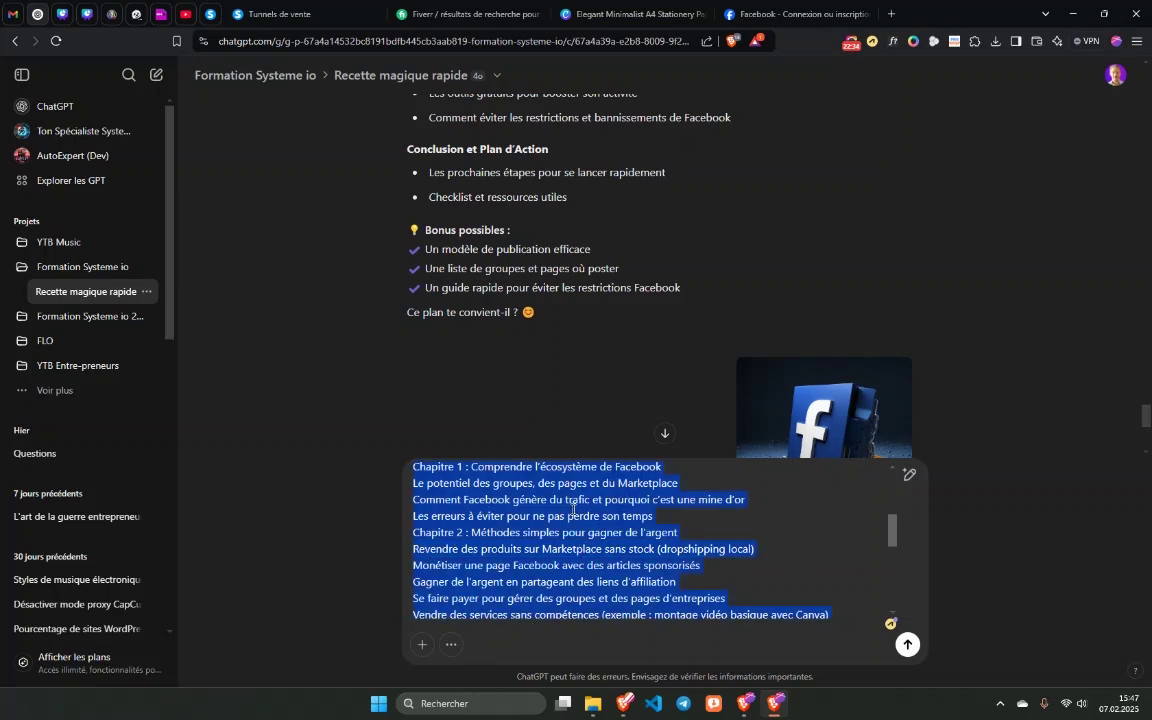
key("BackSpace")
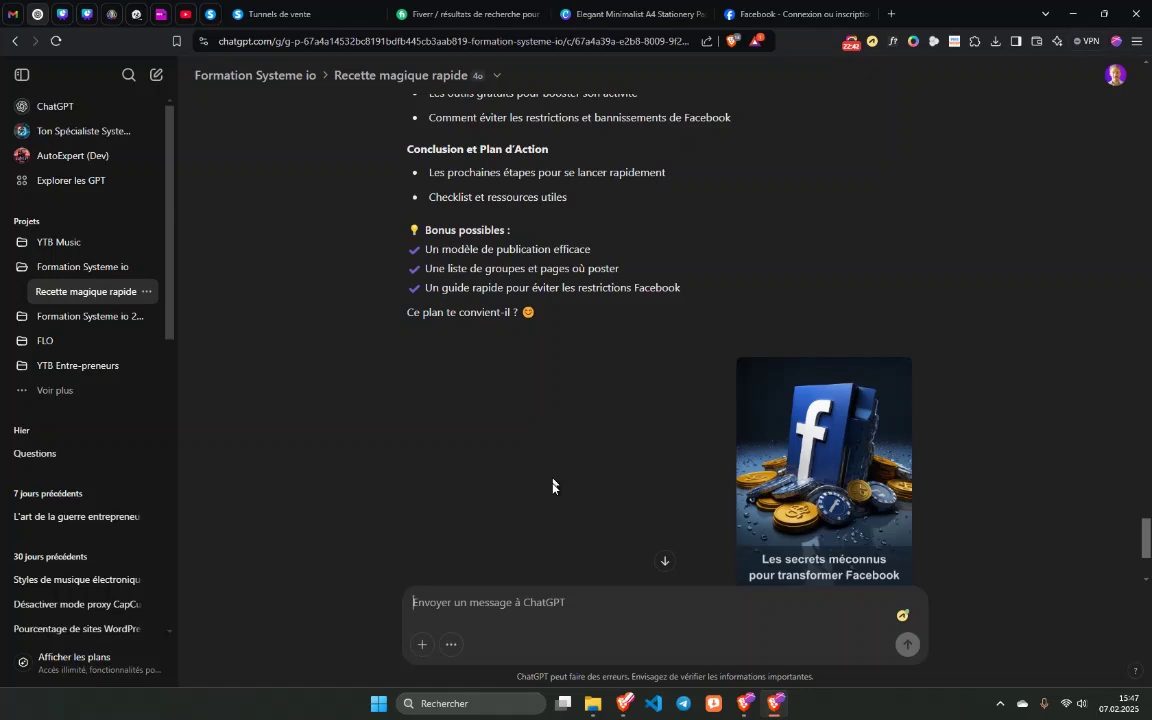
Reread the five proposed titles and the outline's chapters to decide which title and sections to keep.
scroll(383, 437, "up", 5)
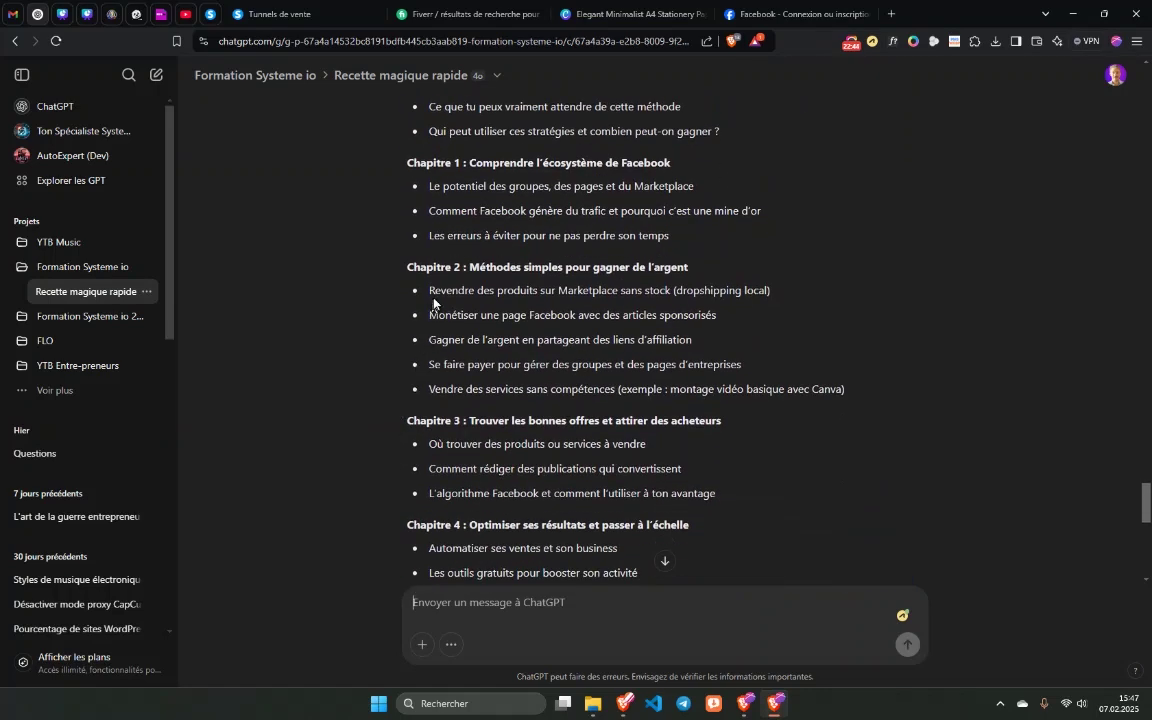
scroll(433, 300, "down", 2)
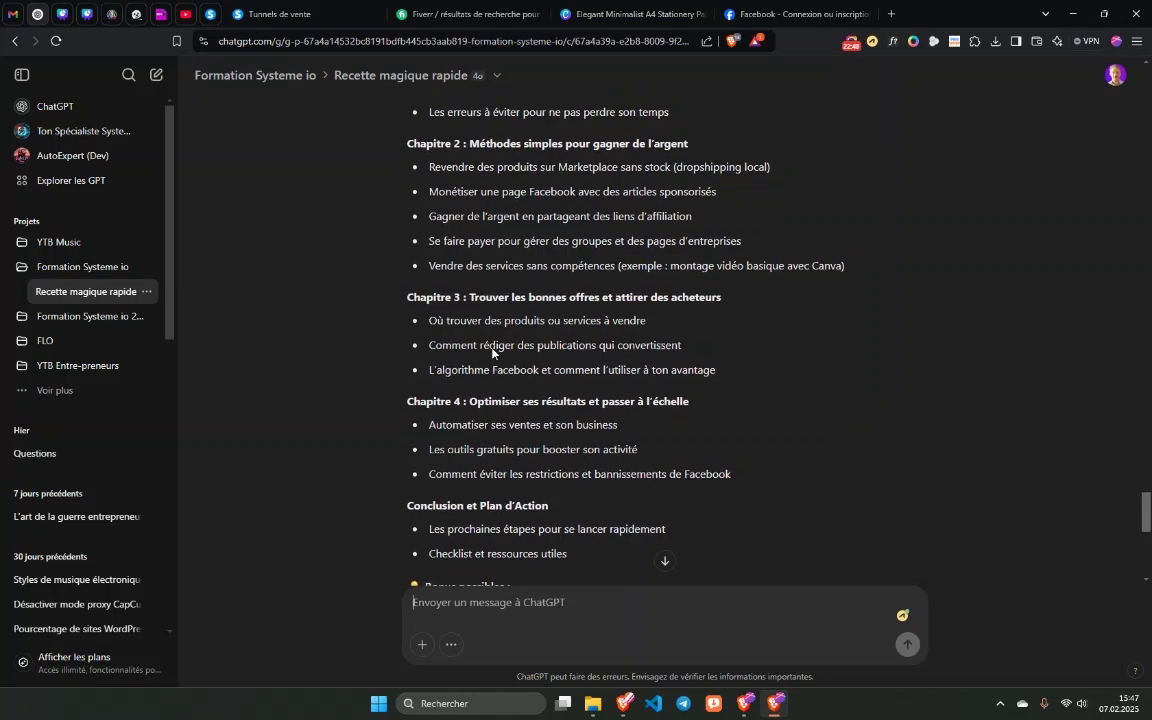
scroll(442, 315, "up", 5)
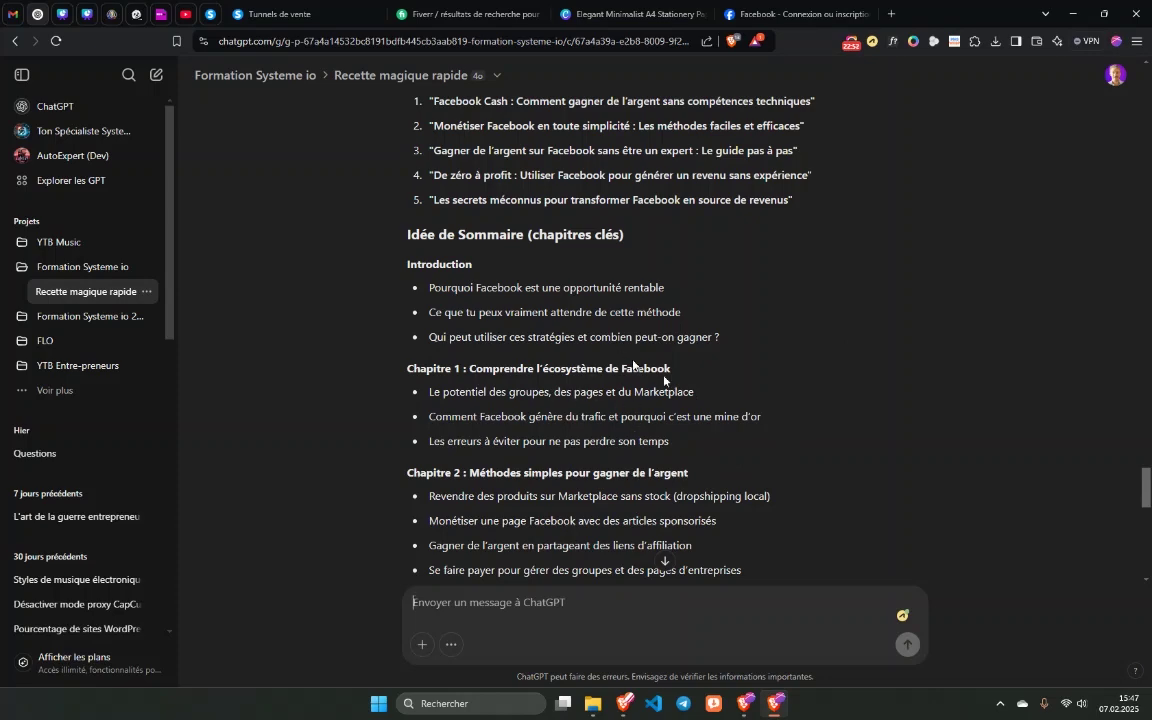
scroll(566, 405, "down", 4)
scroll(493, 359, "up", 5)
scroll(515, 380, "down", 1)
scroll(515, 380, "up", 2)
scroll(450, 217, "down", 1)
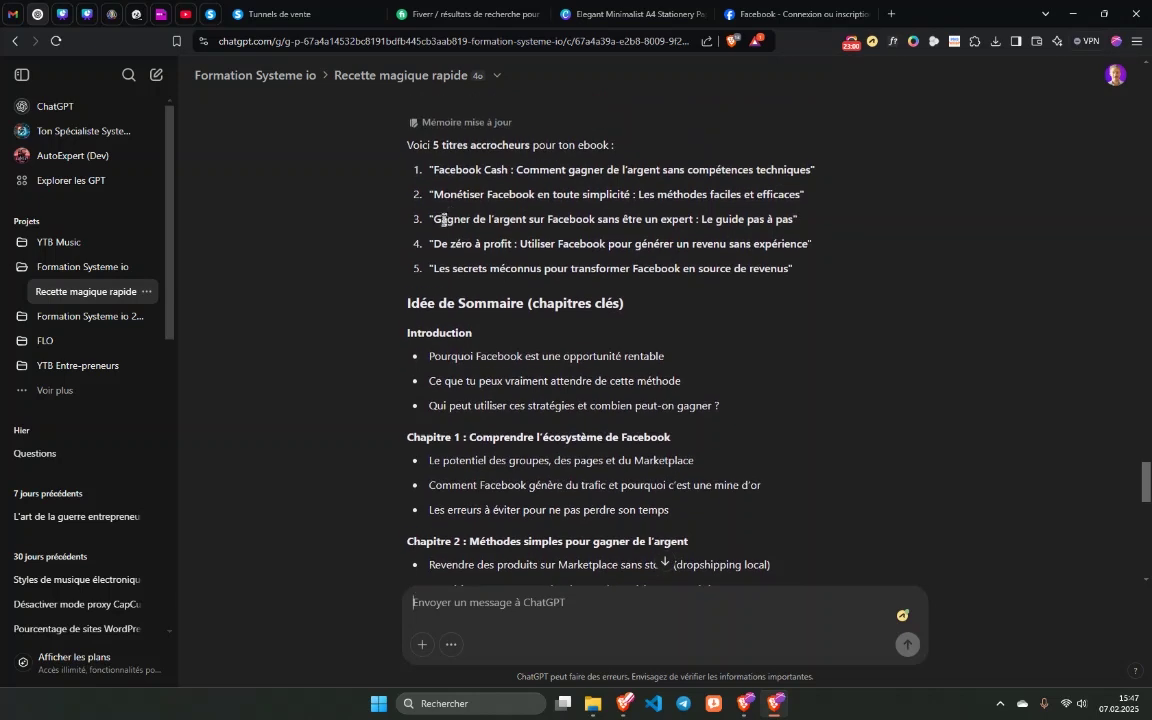
scroll(440, 420, "down", 10)
Write "Je garde ce titre : "Les secrets méconnus pour transformer Facebook en source de revenus"" in a new message and begin a second line with "Les".
left_click(452, 603)
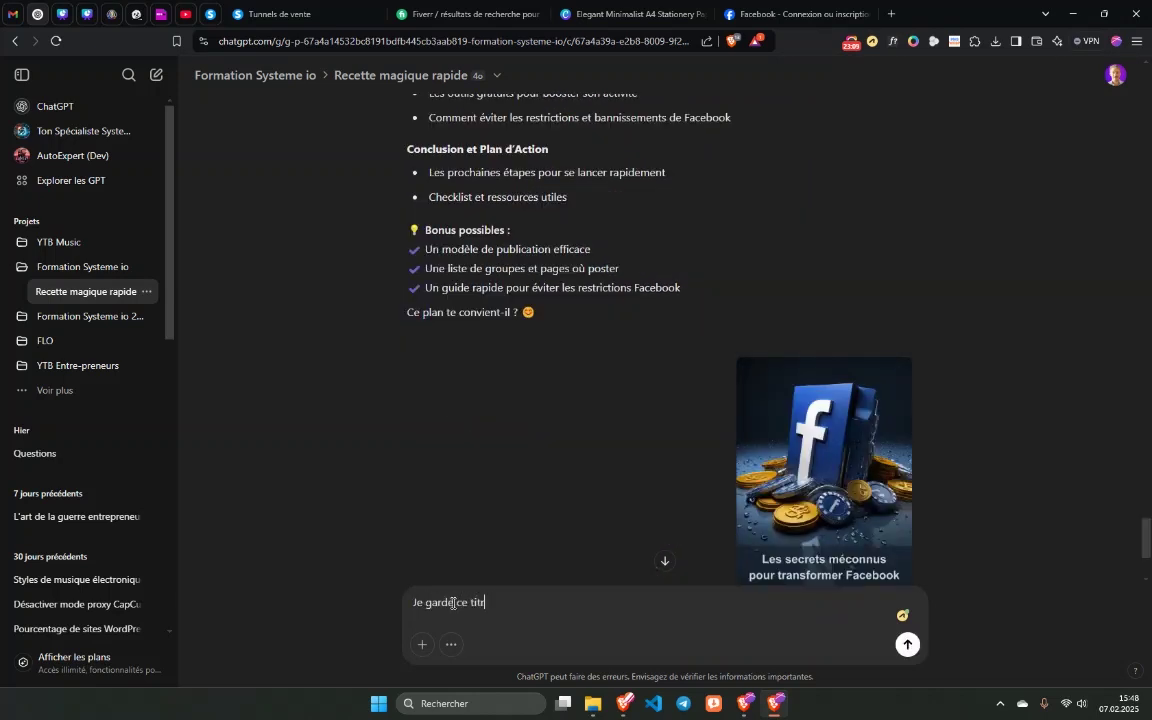
type("Je garde ce titre :")
type("\"Les secrets méconnus pour transformer Facebook en source de revenus\"")
key("shift+Return")
type("Le")
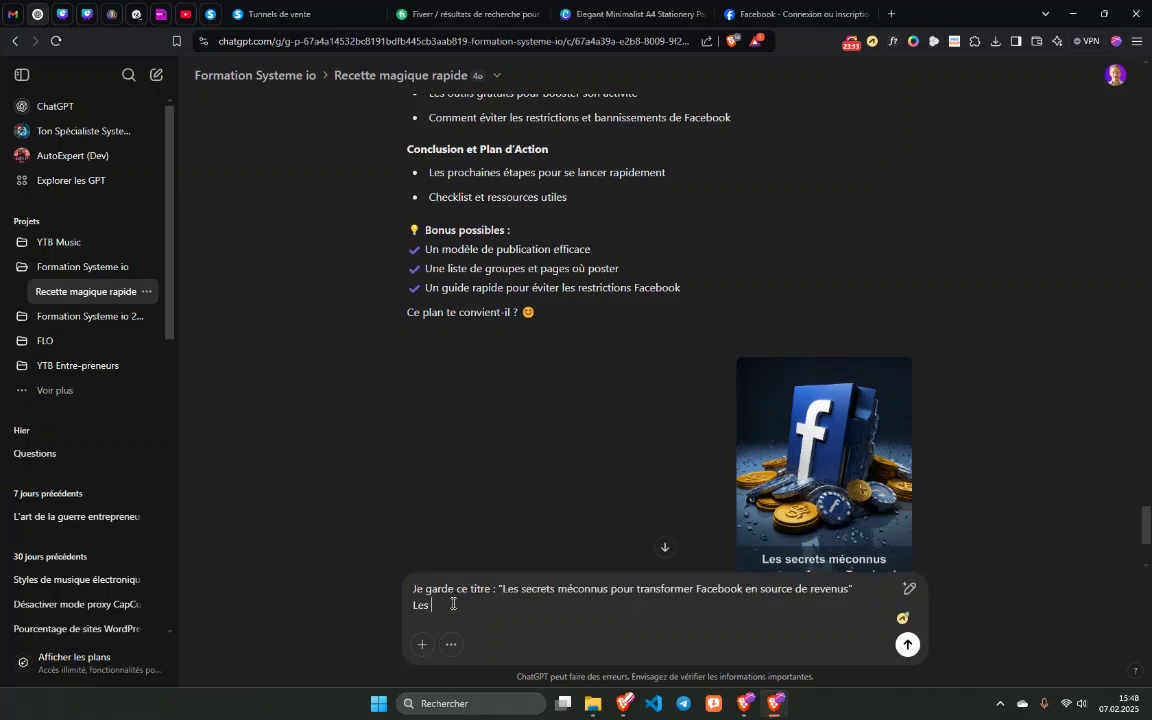
type("s")
Complete the second line as "Les chaiptres :" and paste below it a copy of the proposed outline from Introduction through Chapitre 2.
scroll(473, 339, "up", 15)
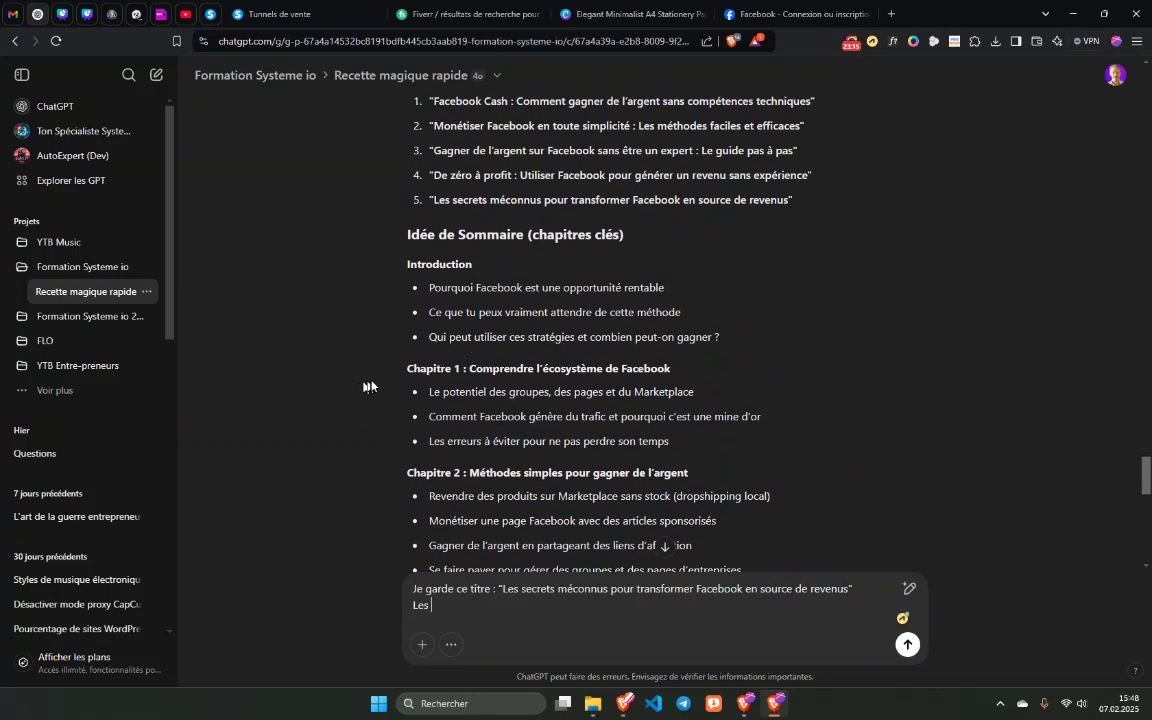
left_click_drag(407, 368, 447, 369)
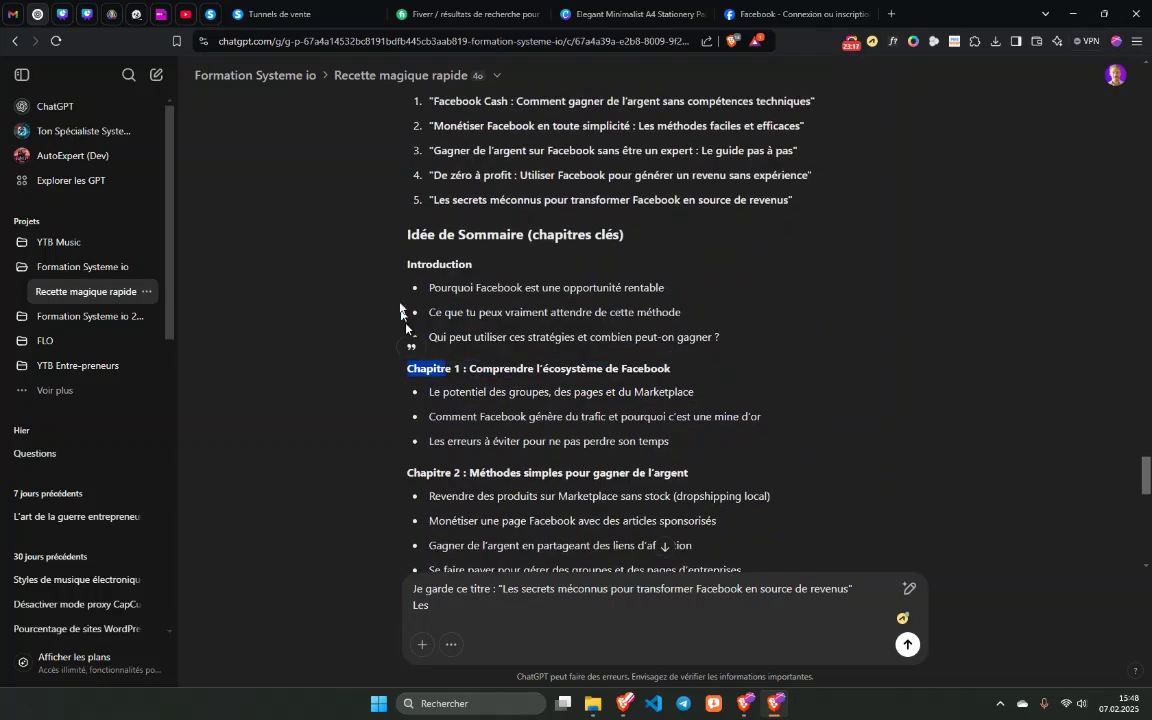
left_click_drag(406, 263, 850, 391)
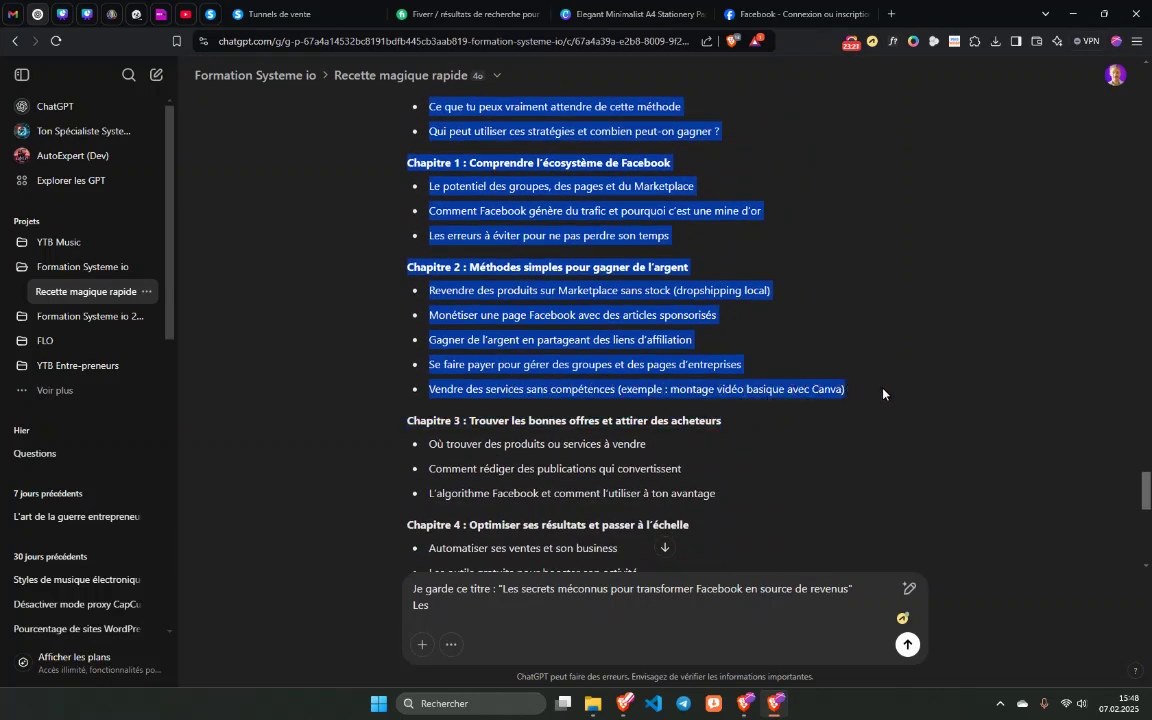
left_click(418, 613)
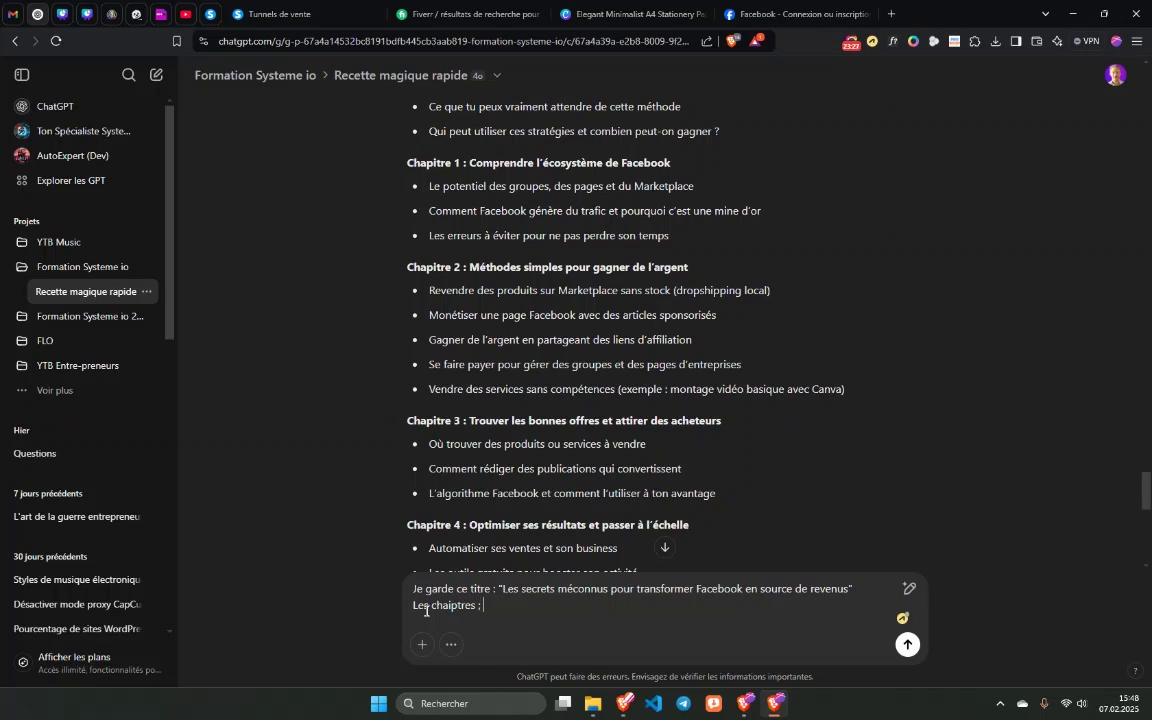
key("shift+Return")
key("shift+Return")
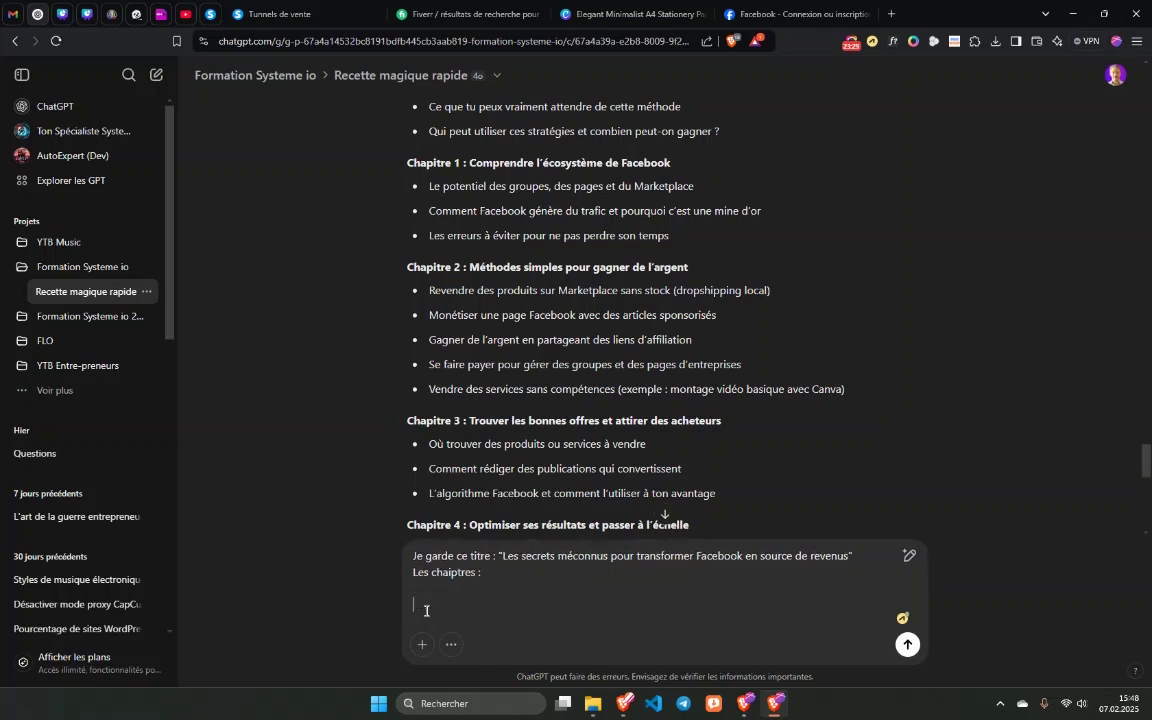
key("ctrl+v")
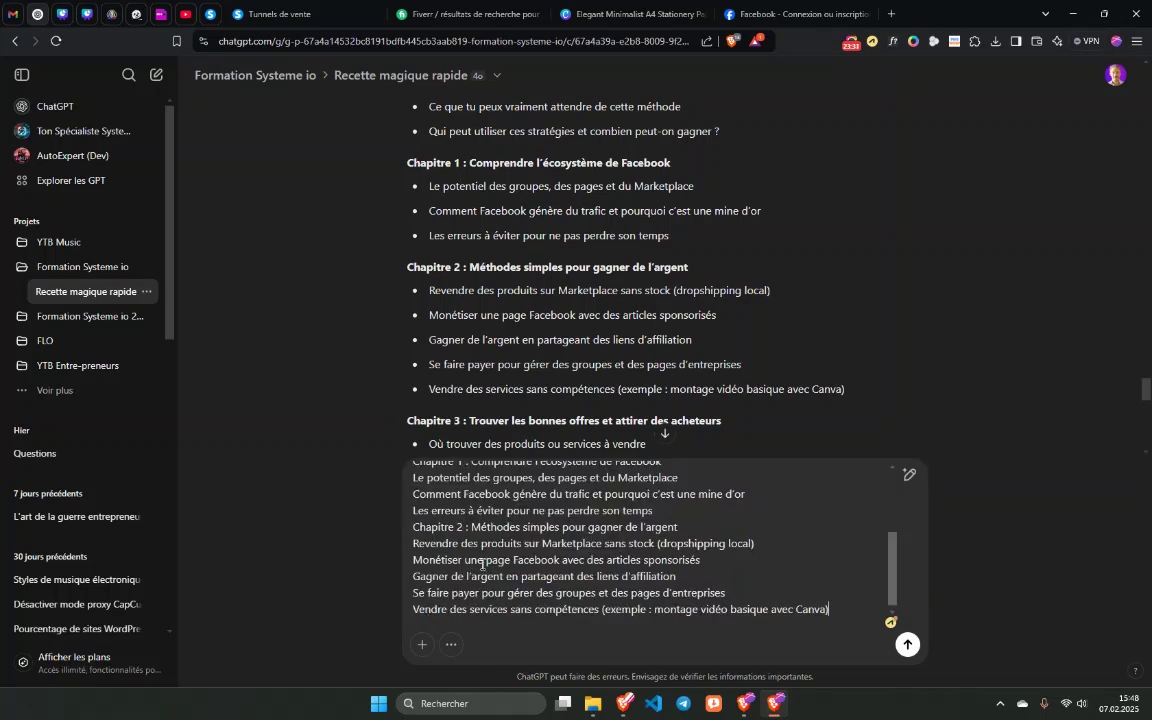
Copy the outline's "Conclusion et Plan d'Action" section with its two bullet points and paste it on a new line after Chapitre 2 in the message.
key("shift+Return")
scroll(475, 295, "down", 4)
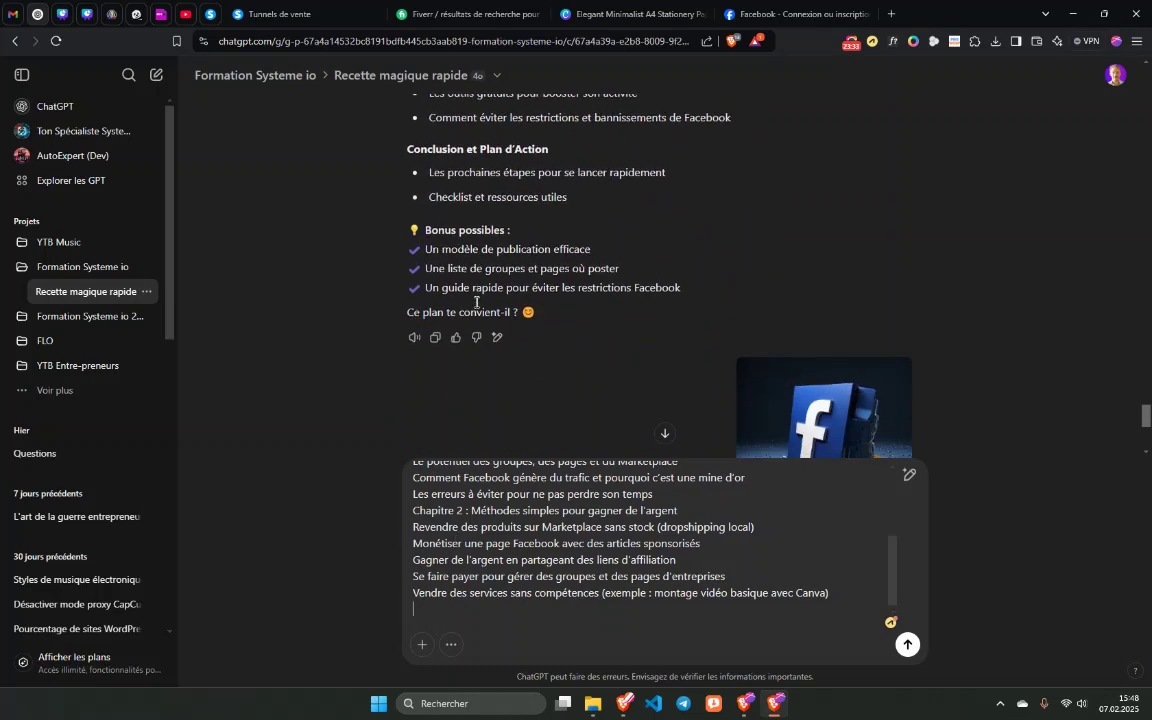
scroll(474, 300, "up", 1)
scroll(474, 300, "up", 3)
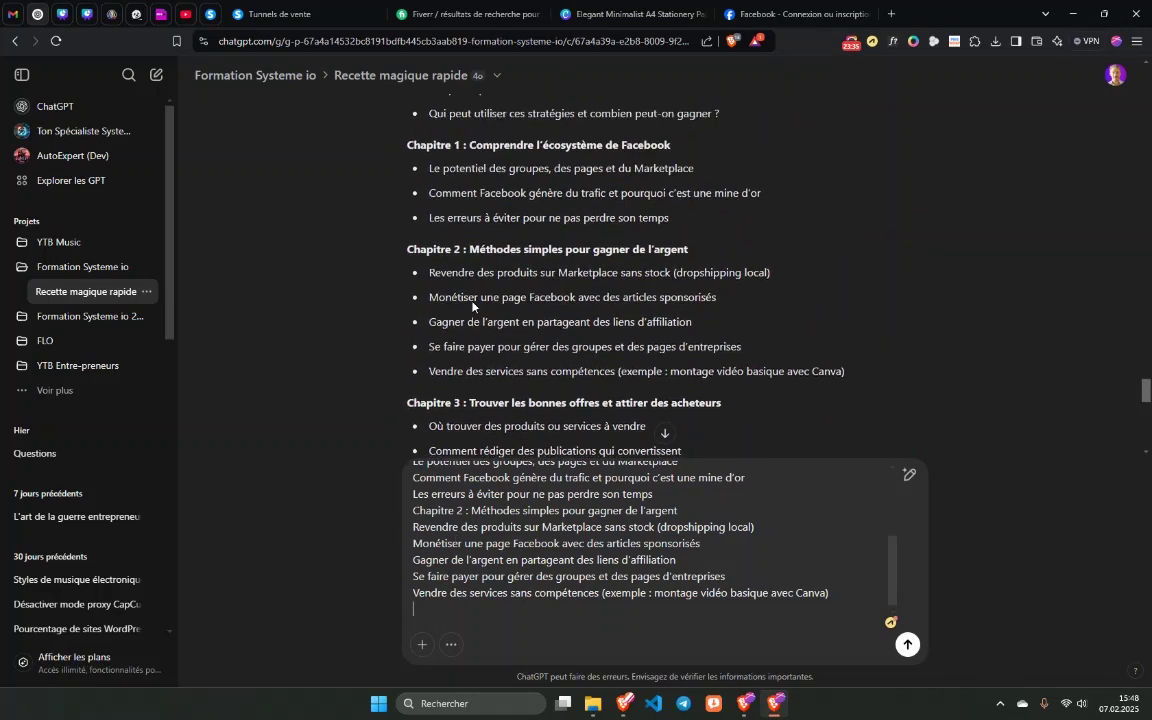
scroll(472, 303, "down", 1)
scroll(473, 303, "down", 3)
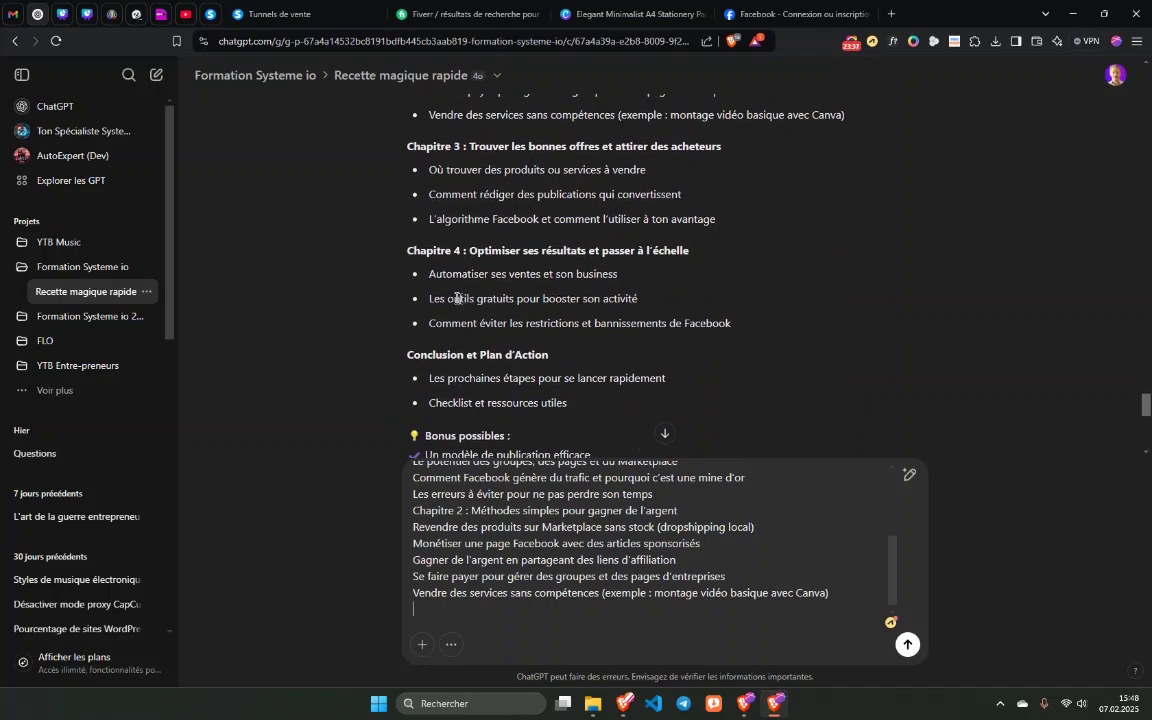
left_click_drag(409, 287, 576, 346)
key("ctrl+c")
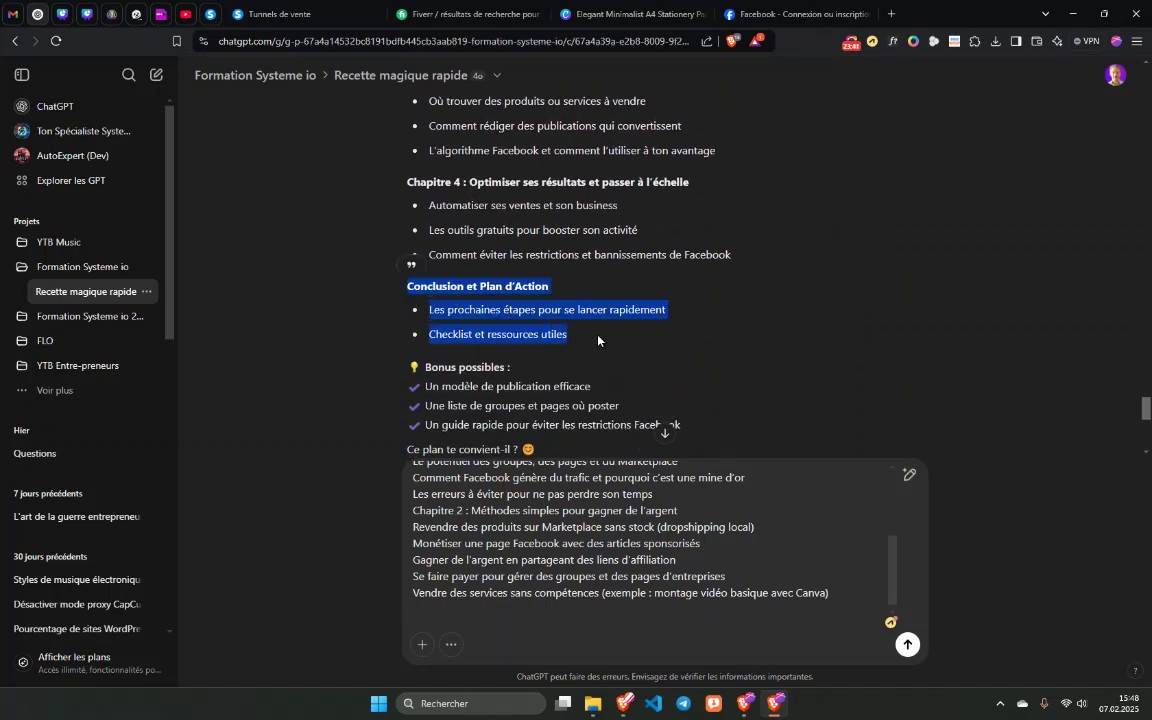
left_click(830, 592)
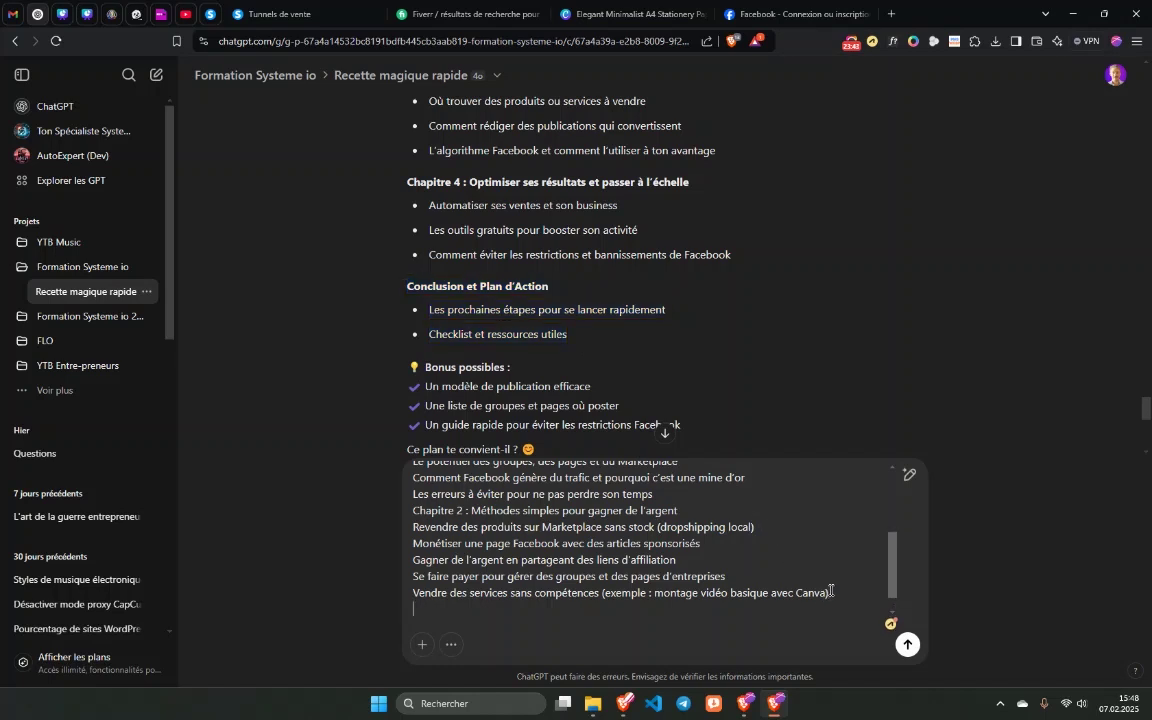
key("ctrl+v")
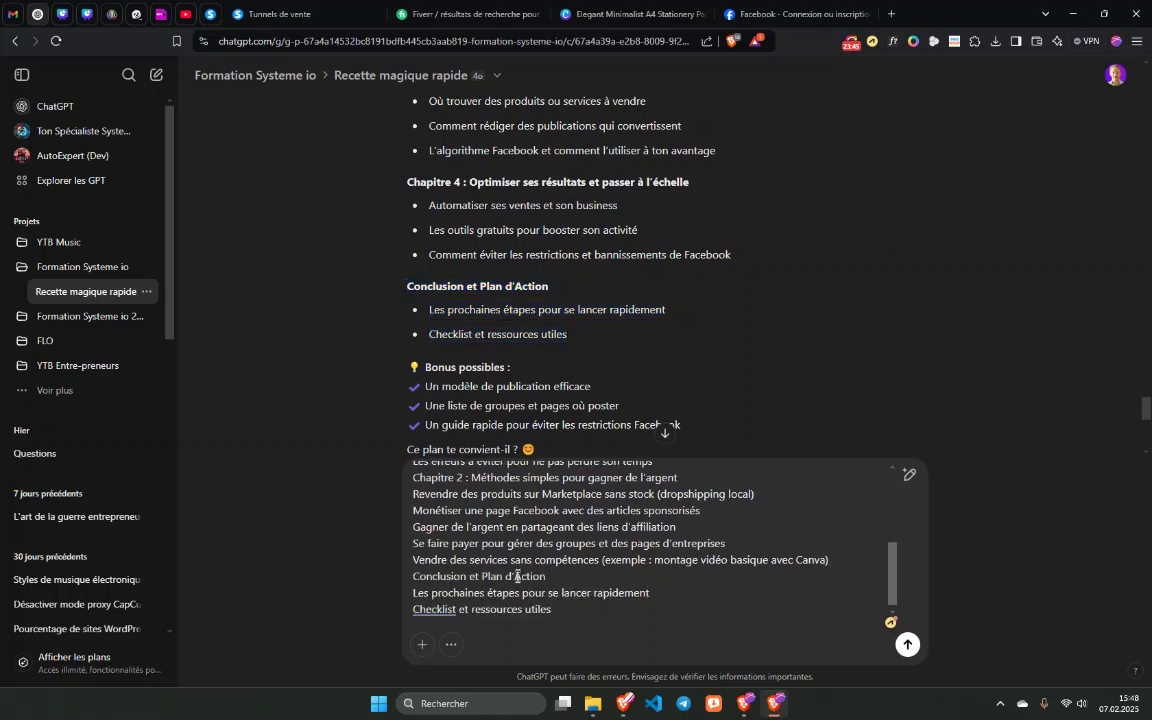
Append "L'appel à l'action sera de lire les emails que je vais envoyer, suivre mes conseils et cliquer sur le lien que je mettrais en dernière page.".
key("shift+Return")
key("shift+Return")
type("Le")
key("BackSpace")
key("BackSpace")
type("'appel à l'action sera de lire les")
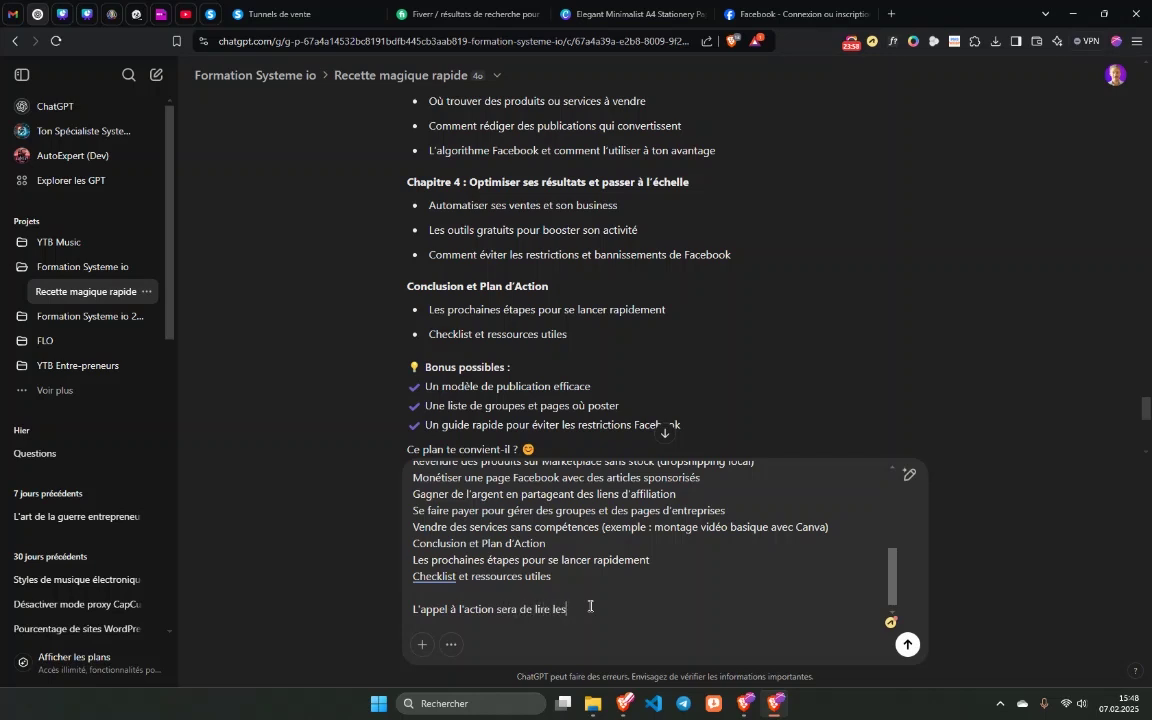
type(" emails que je vais envoyer, suivre mes cons")
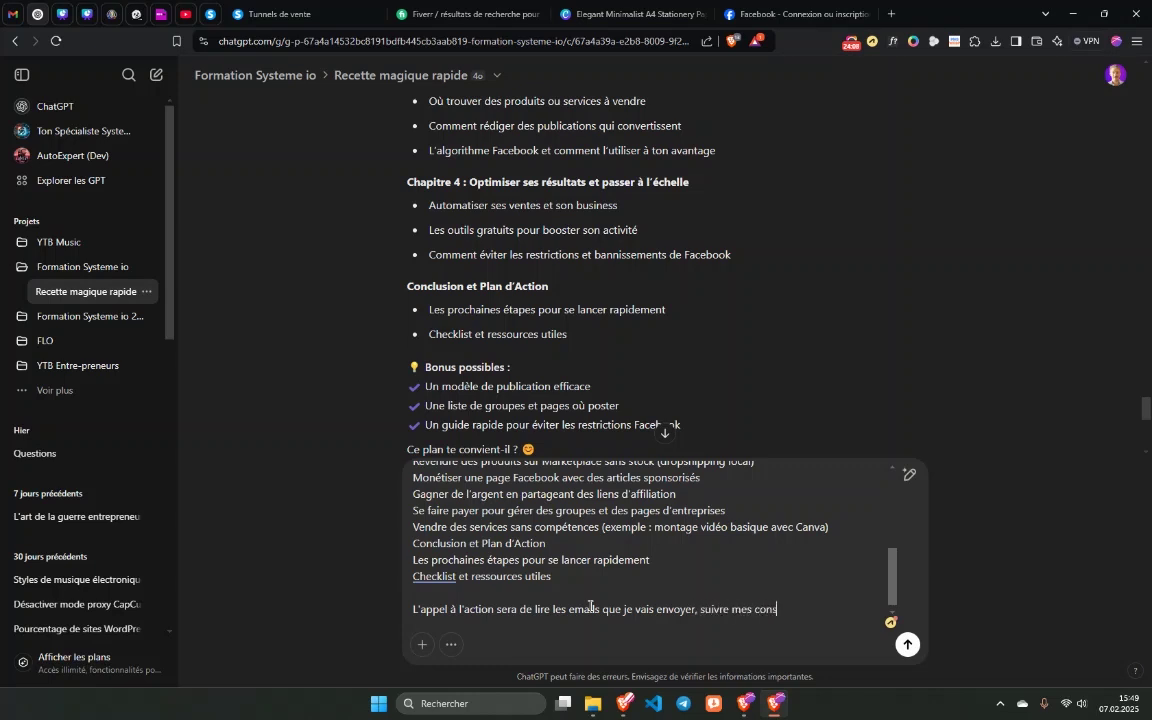
type("eils et cliquer sur le lien que je")
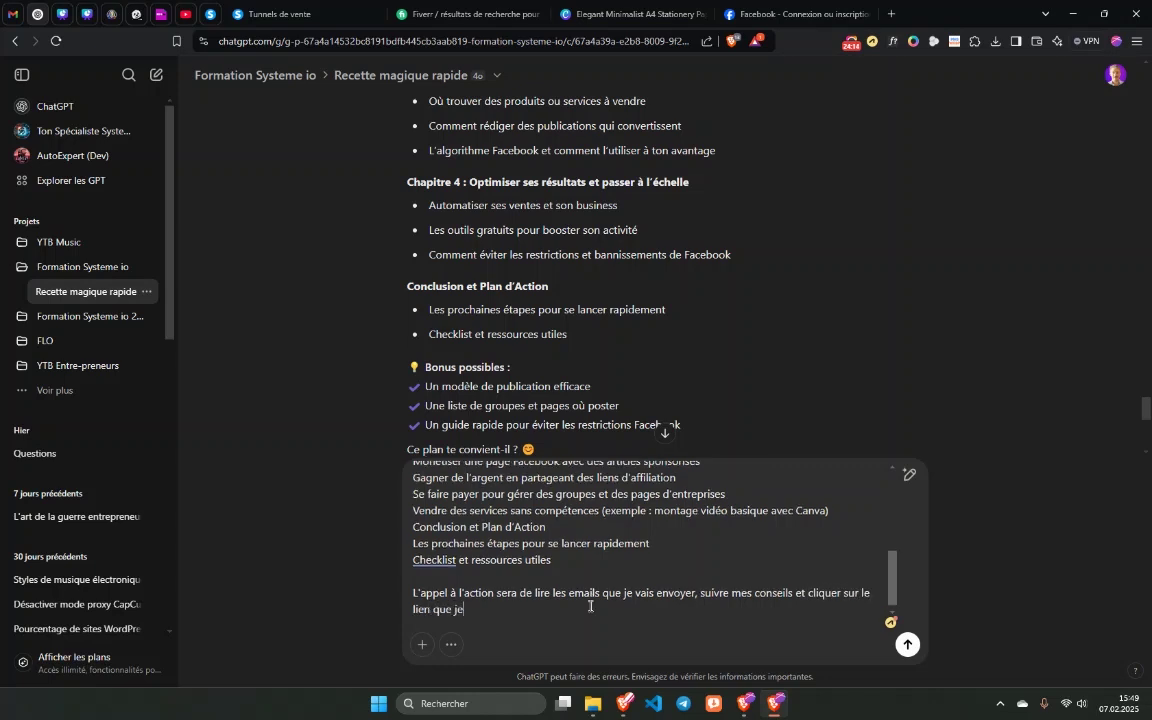
type(" mettrait en dernière page.")
key("shift+Return")
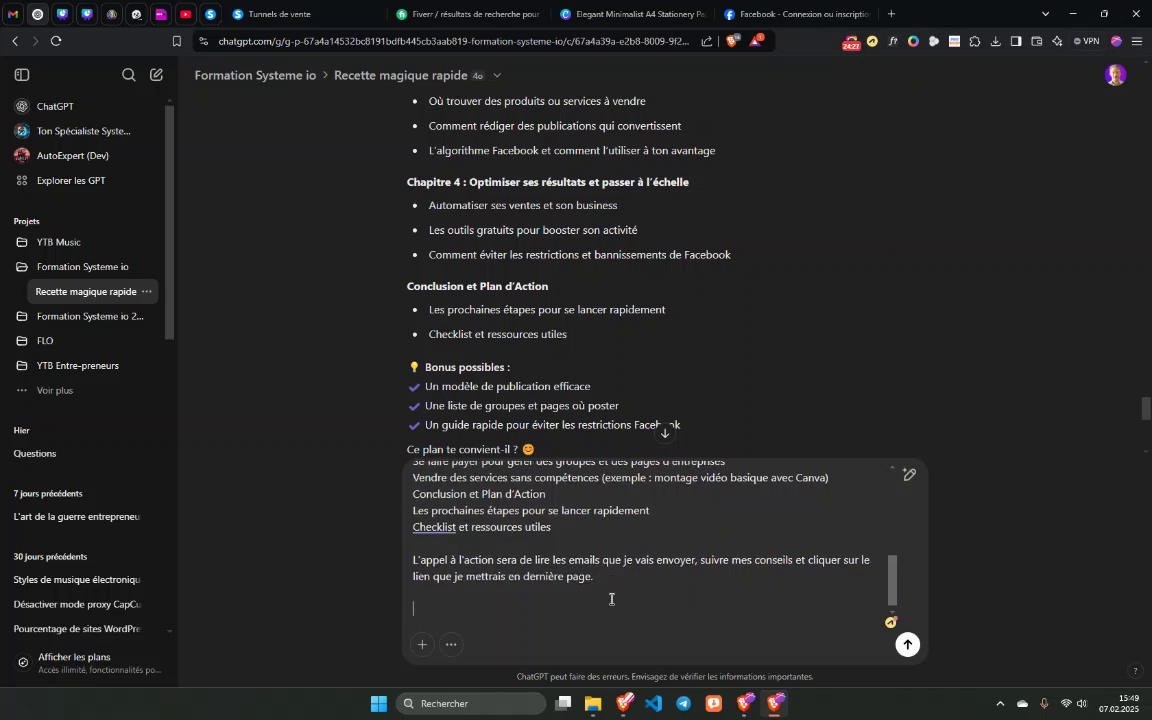
Below a separator line, add "Je veux maintenant que tu me créé une version écrite de l'ensemble du livre. Et une version PDF téléchargeable.".
key("shift+Return")
type("____")
key("shift+Return")
type("Je veux maintenan")
type("t que tu me ")
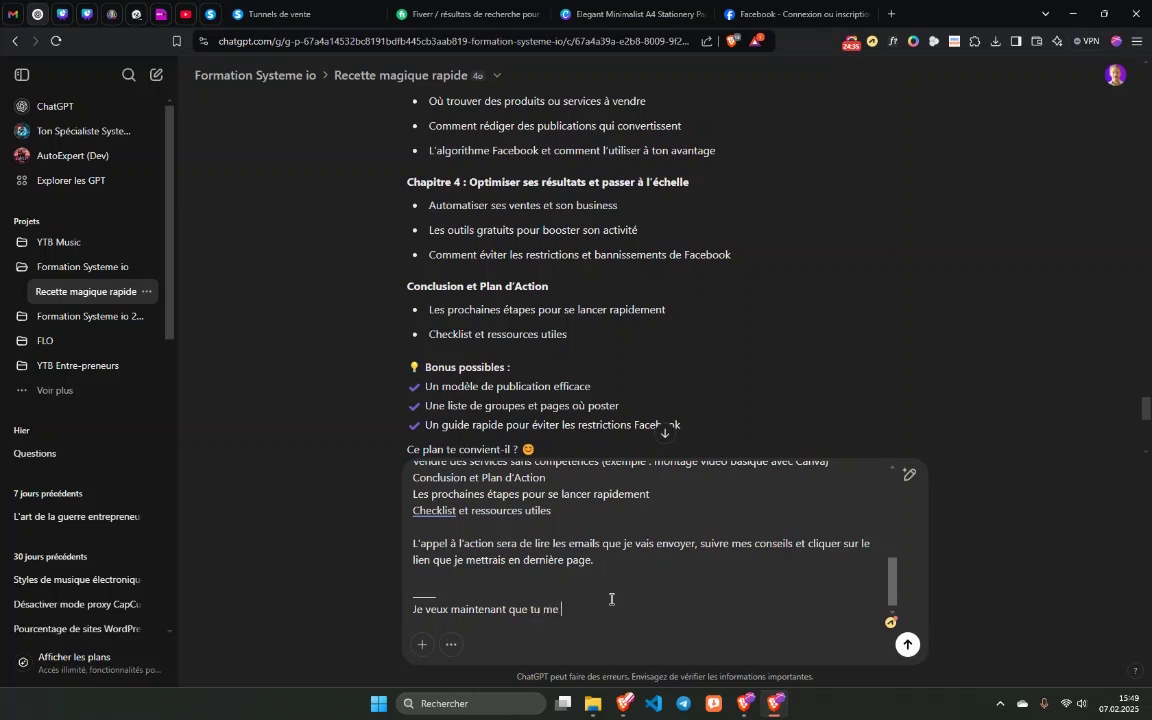
type("créé une version écrite des c")
key("BackSpace")
key("BackSpace")
key("BackSpace")
type("l'ensemble du livre")
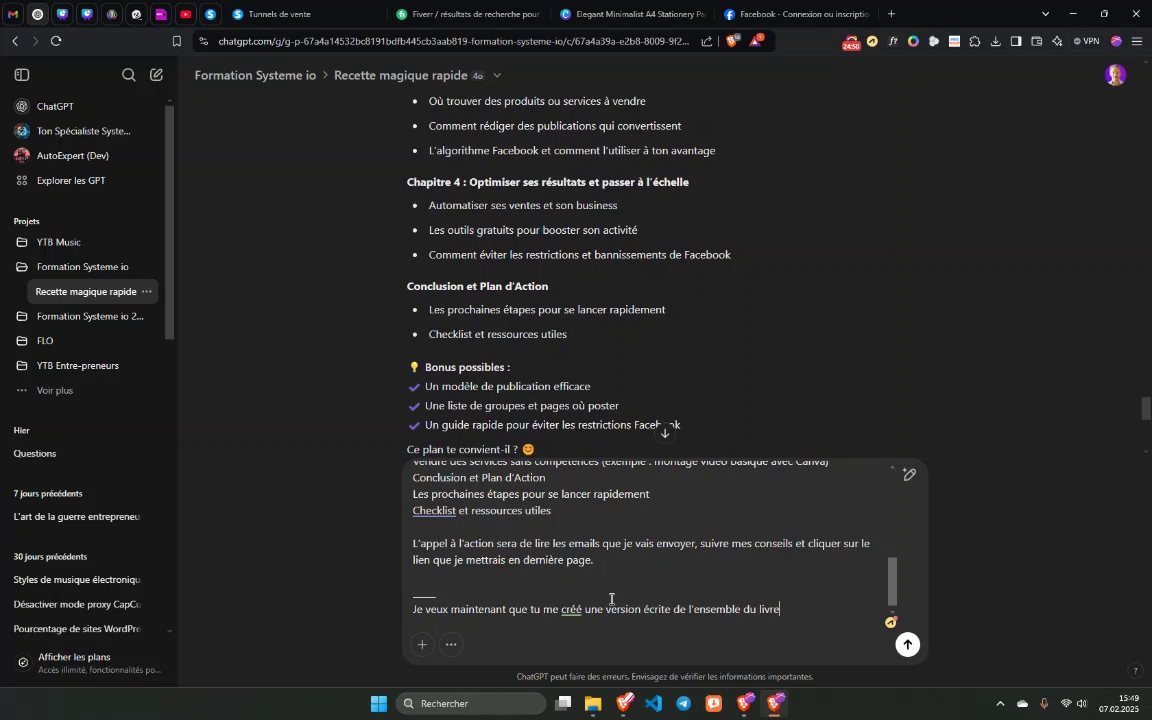
type(".")
key("shift+Return")
type("Et une verdion PDF téléchargeable.")
key("shift+Return")
key("shift+Return")
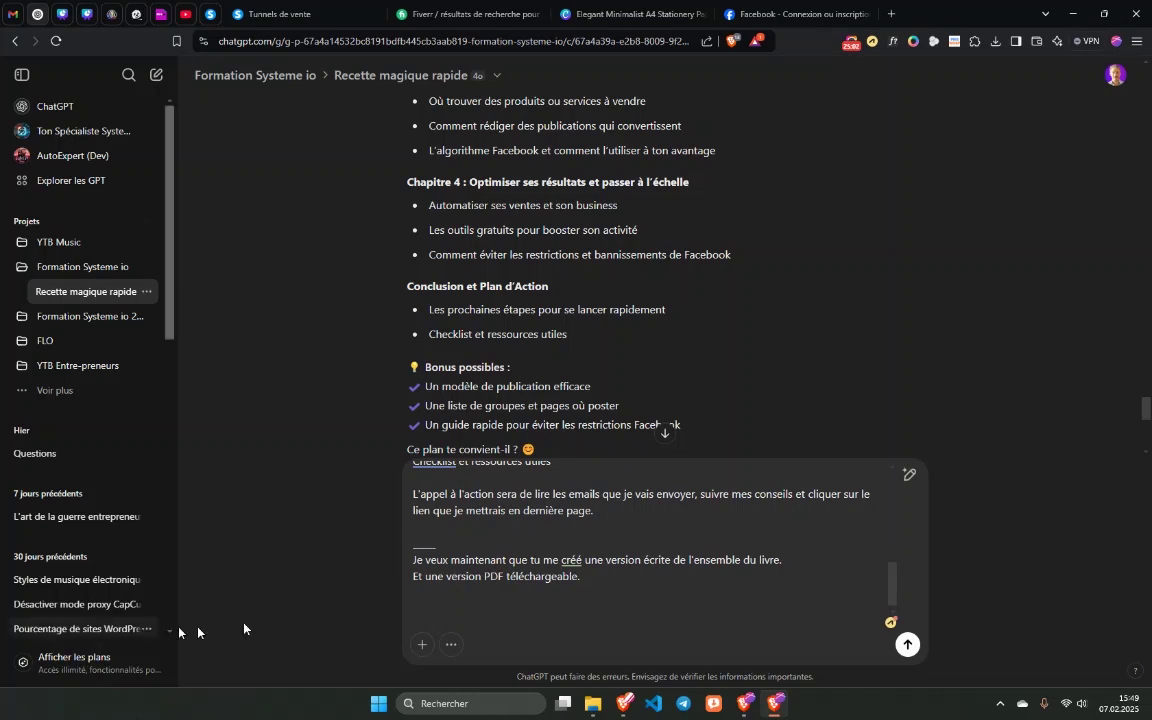
Correct "créé" to "crées" with the suggested grammar correction and send the message to ChatGPT.
left_click(565, 560)
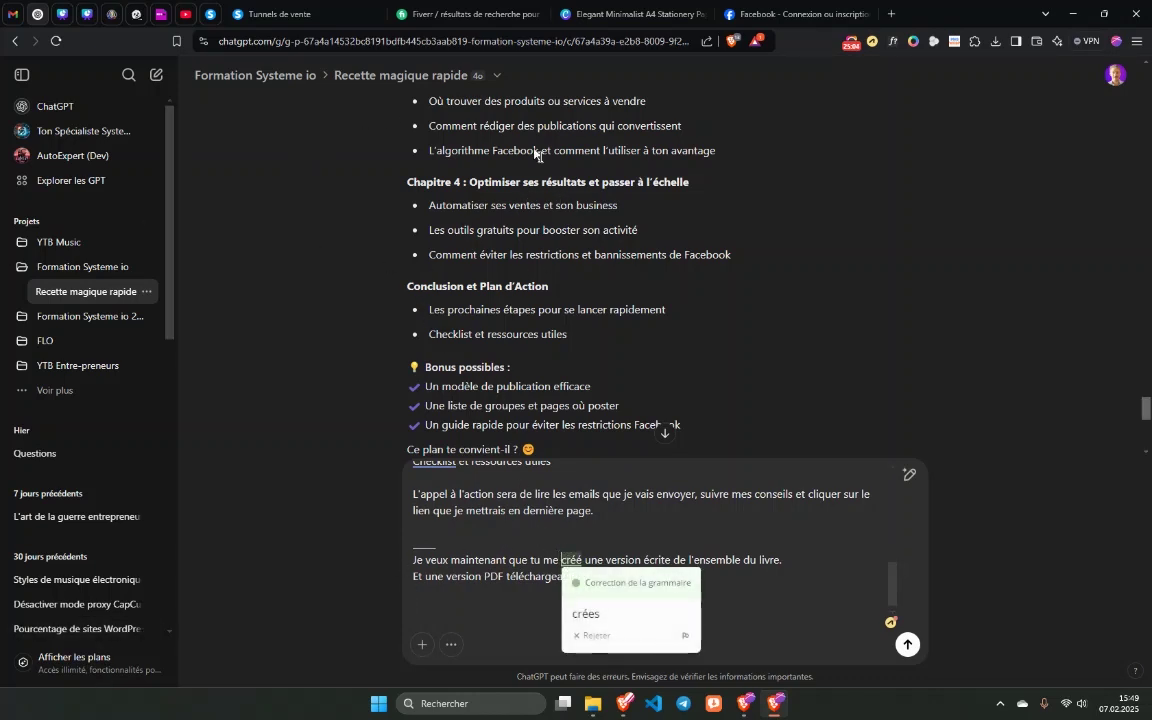
left_click(401, 186)
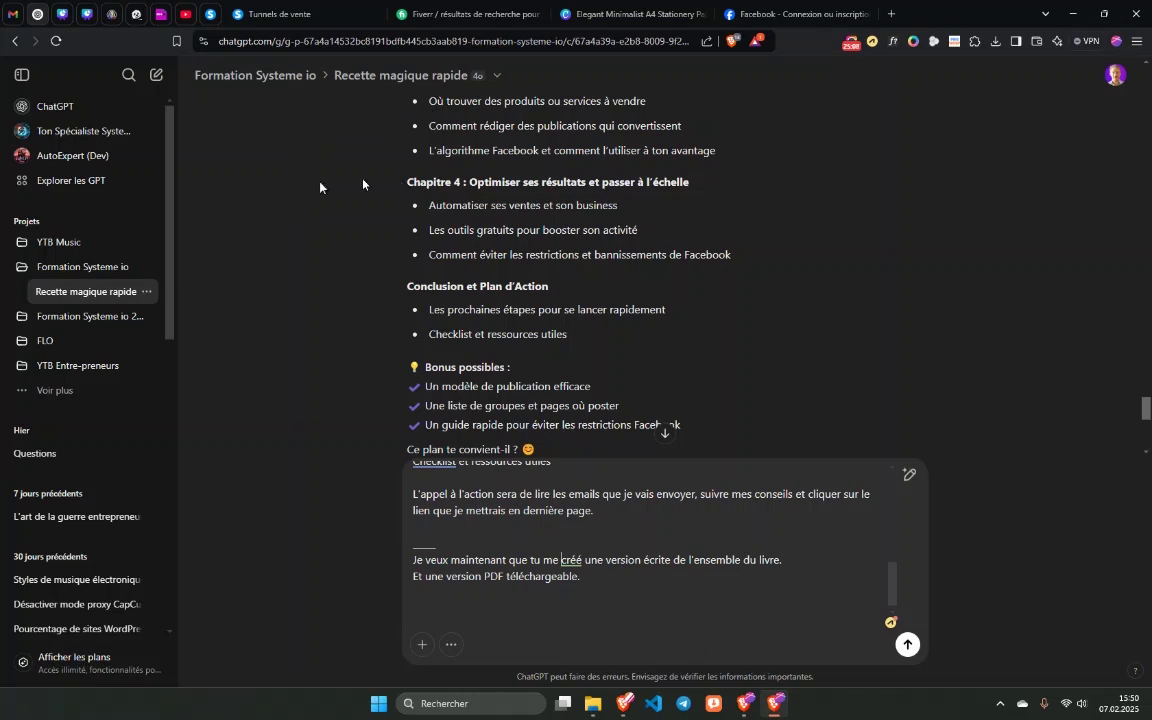
left_click(581, 560)
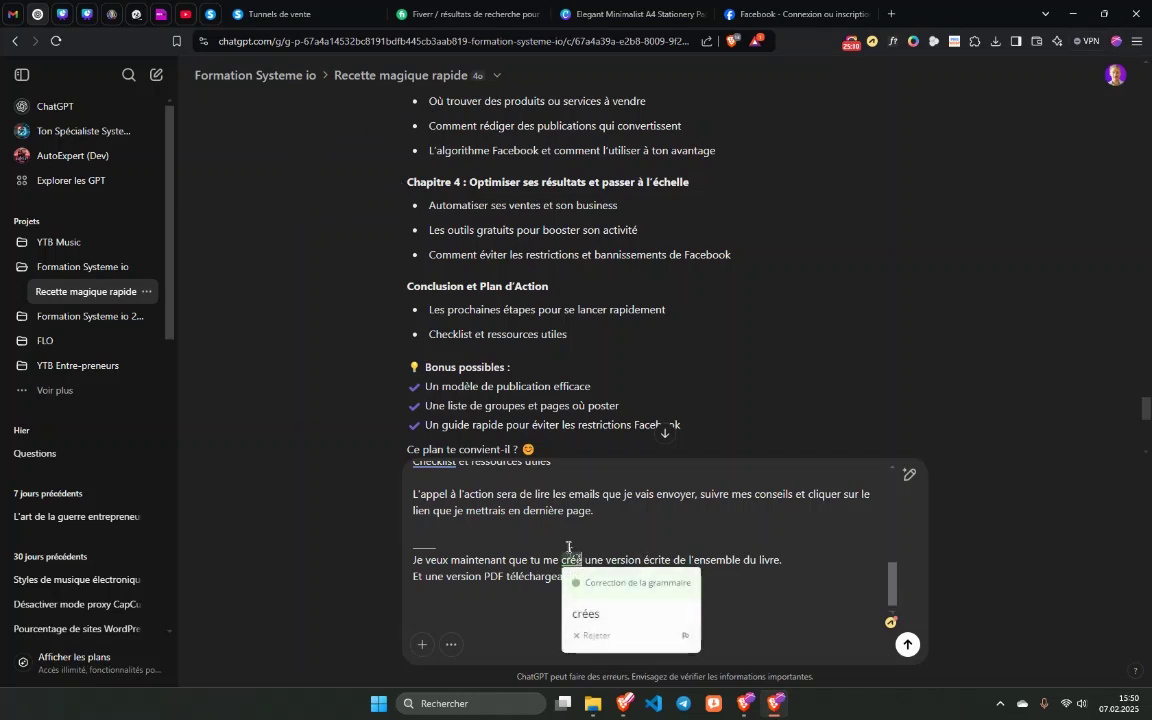
left_click(558, 610)
left_click(603, 575)
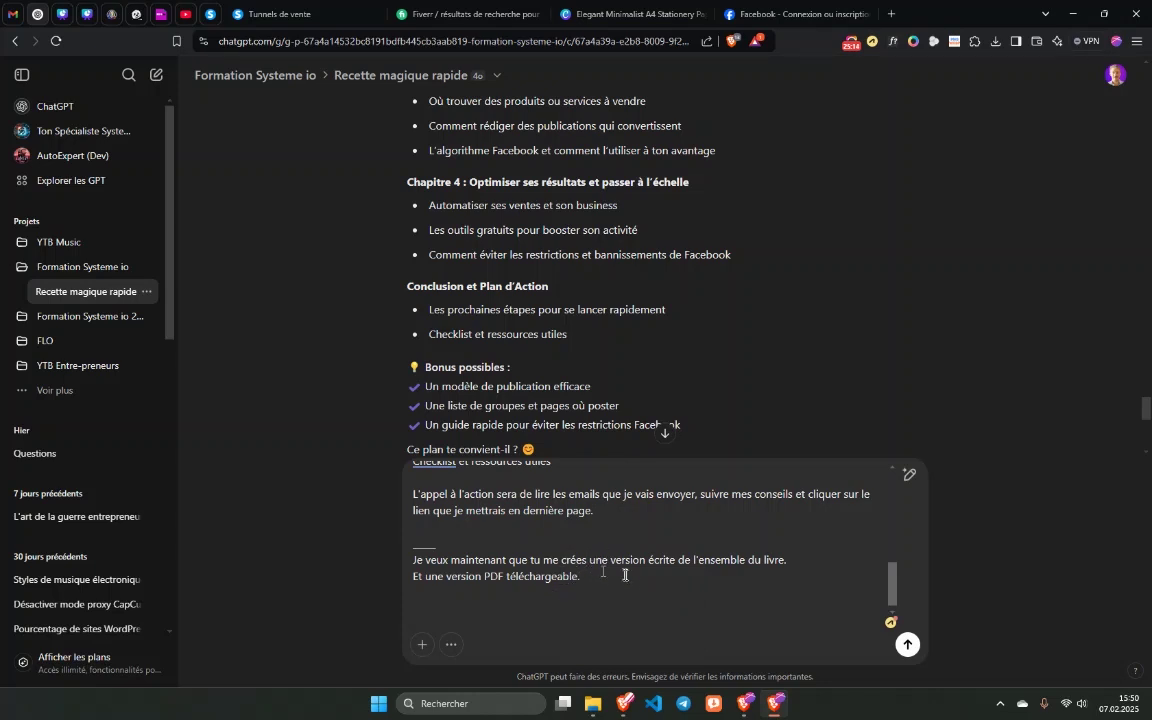
key("Return")
left_click(663, 564)
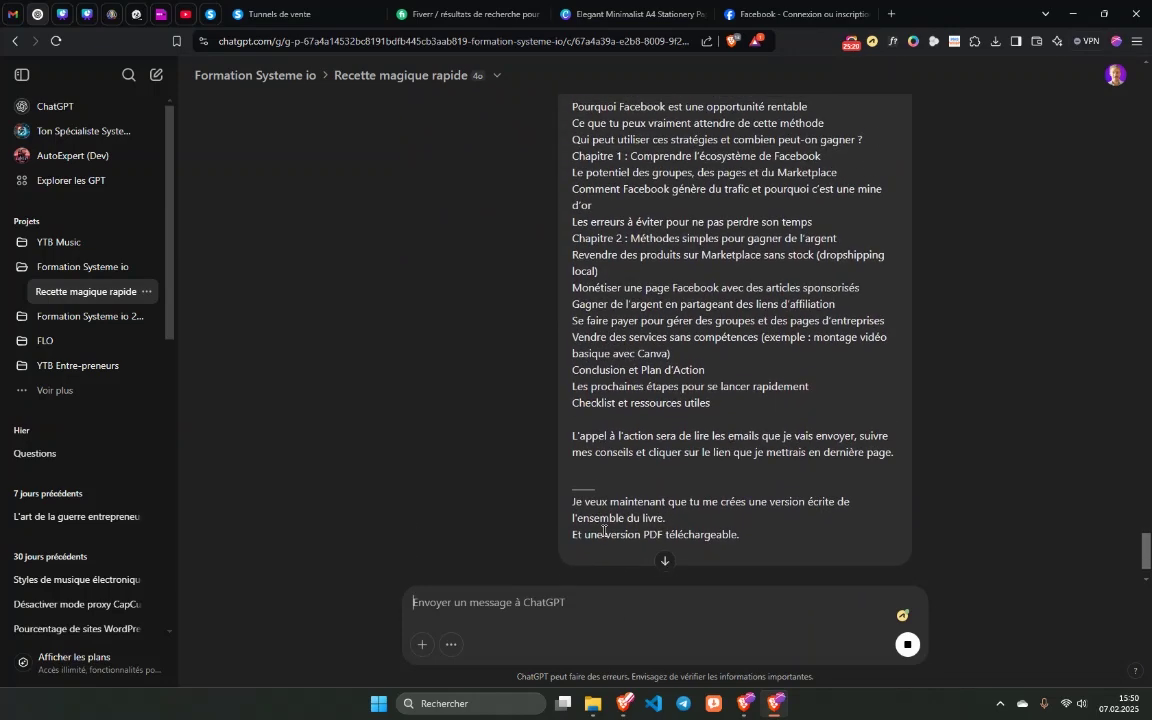
Examine the sent prompt, the generated Facebook Revenus ebook text and the PDF generation code in the reply.
scroll(589, 540, "up", 3)
left_click_drag(572, 297, 740, 214)
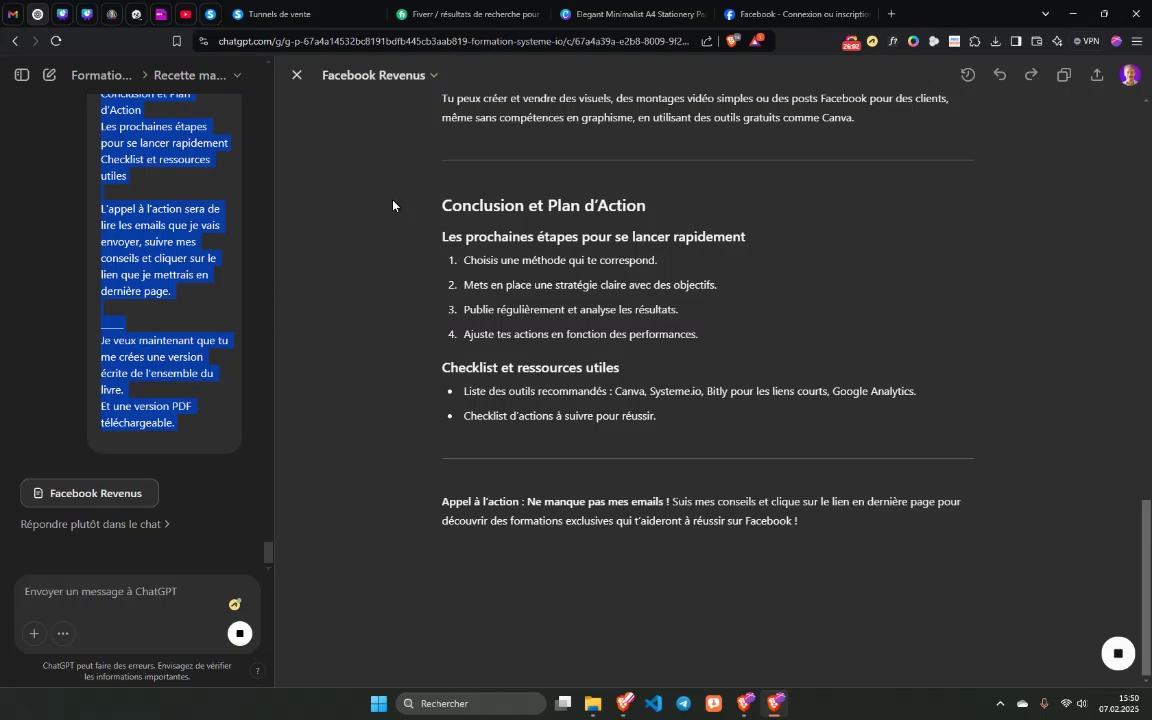
scroll(540, 311, "up", 1)
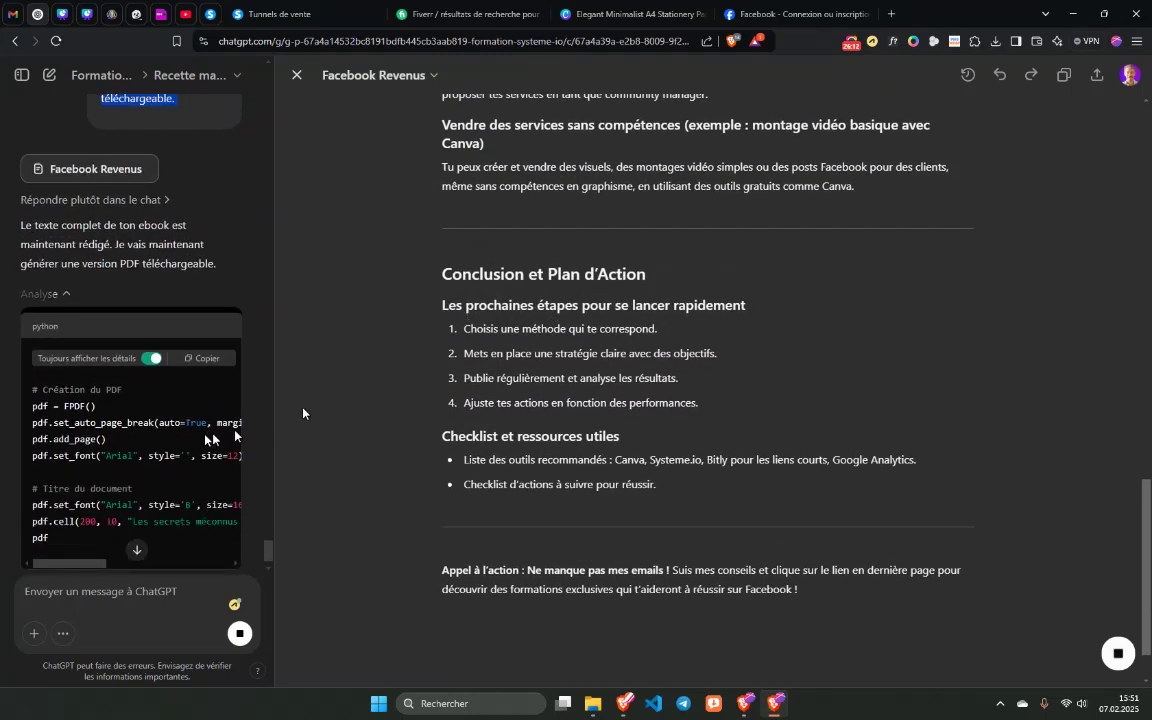
scroll(113, 301, "down", 2)
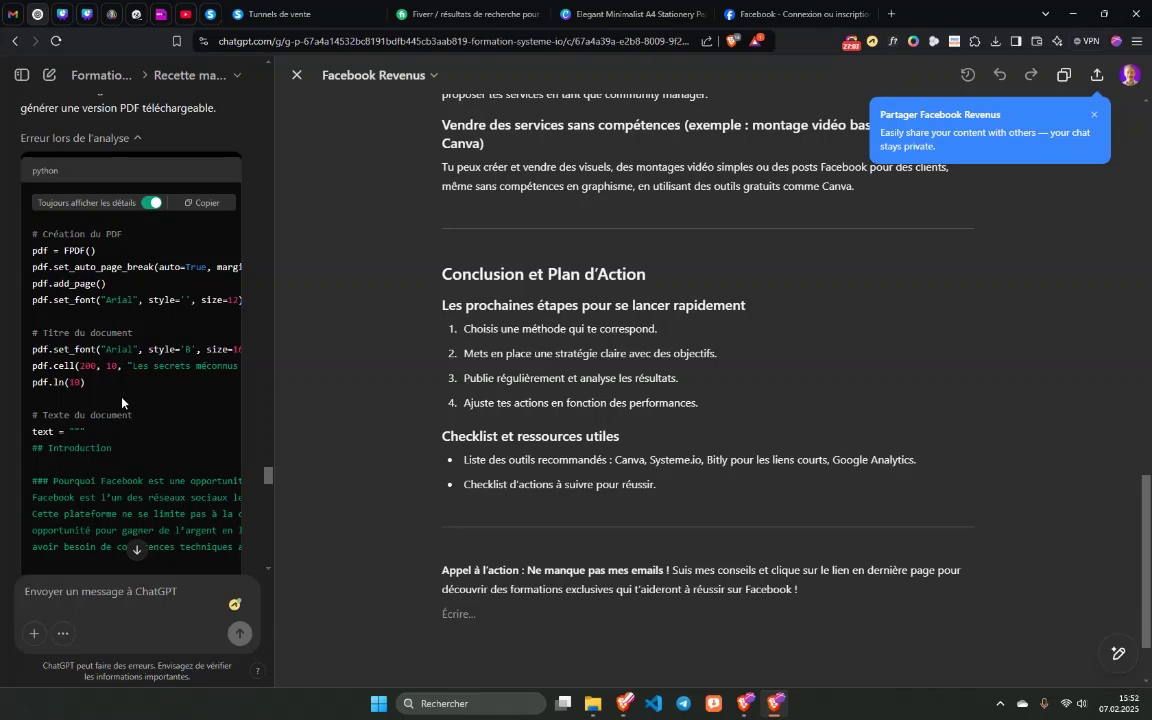
Create a public share link for the Facebook Revenus document, copy it and check its Public and Privé visibility options.
left_click(1093, 80)
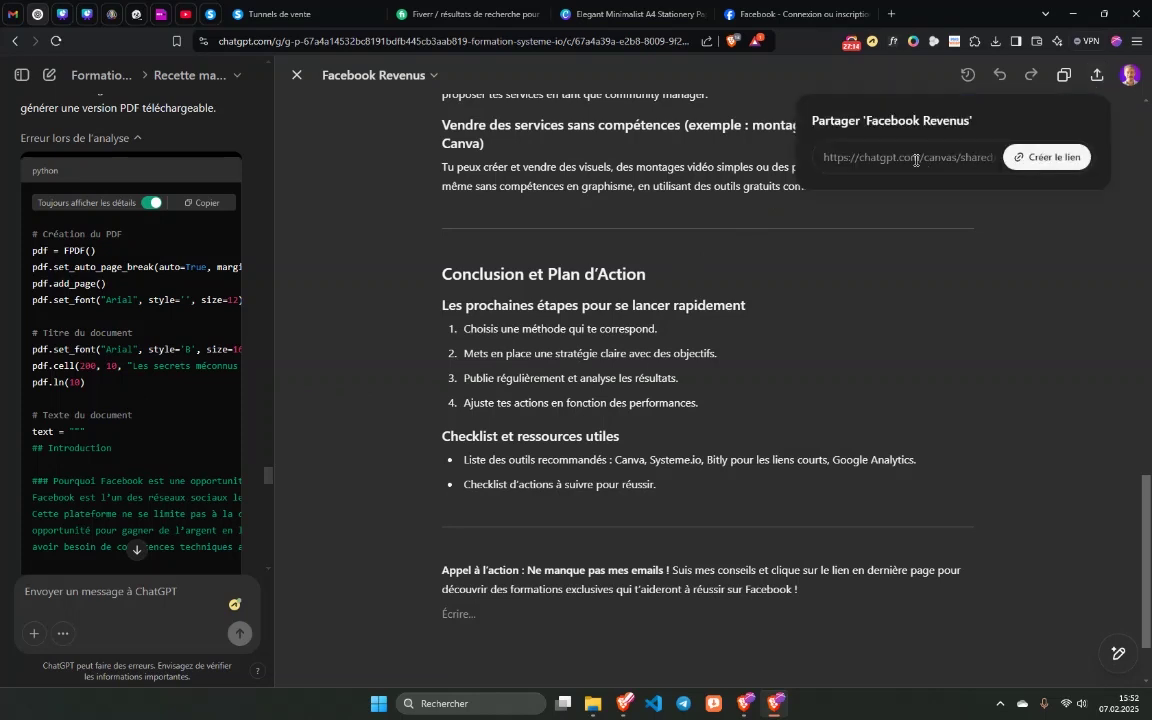
left_click(1040, 157)
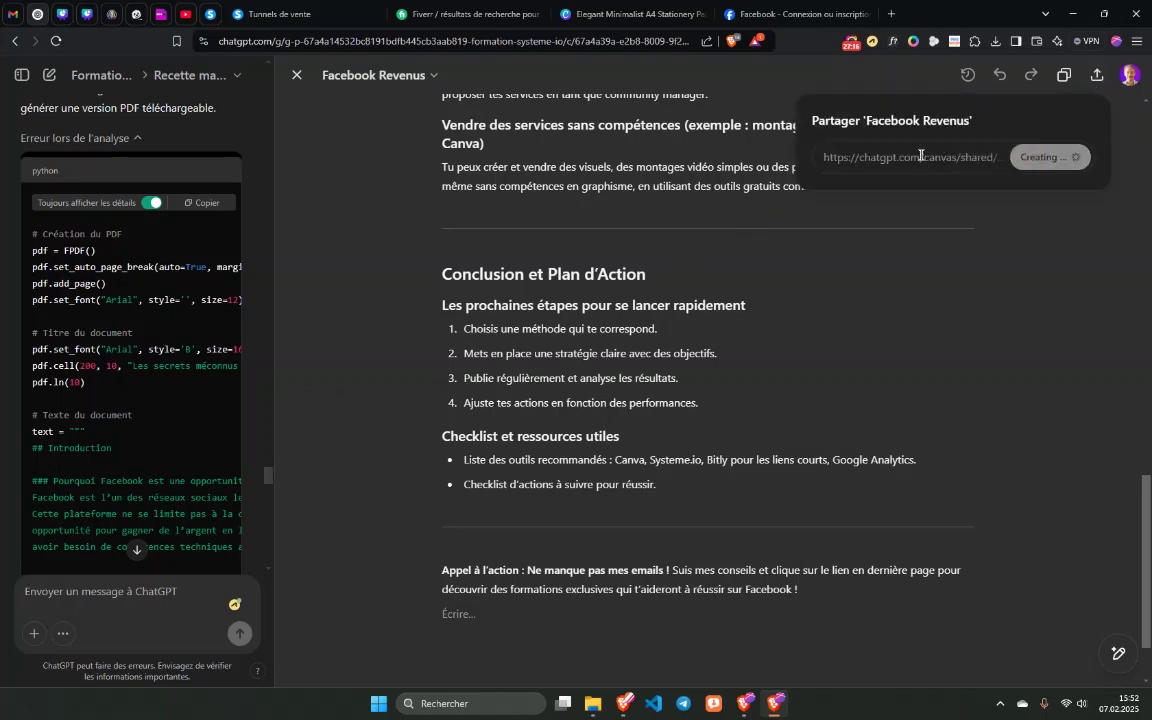
left_click(1044, 210)
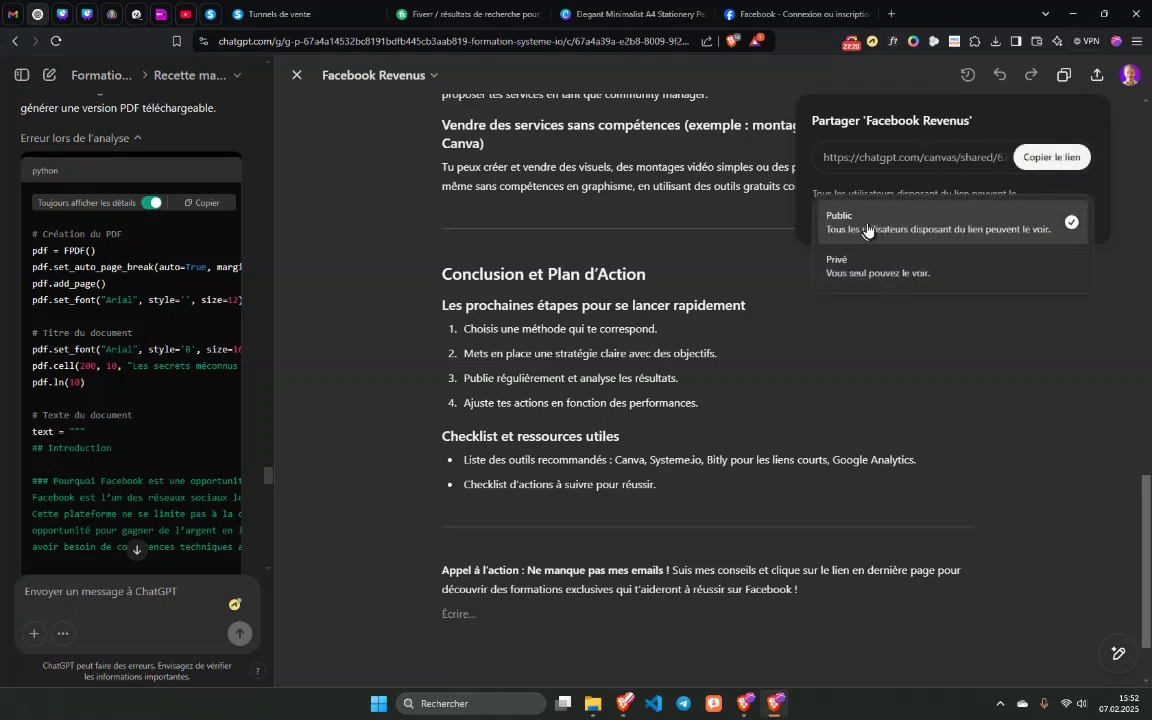
left_click(434, 148)
Open the copied share link in a private browser window, look through the shared ebook page and close the window.
left_click(1137, 41)
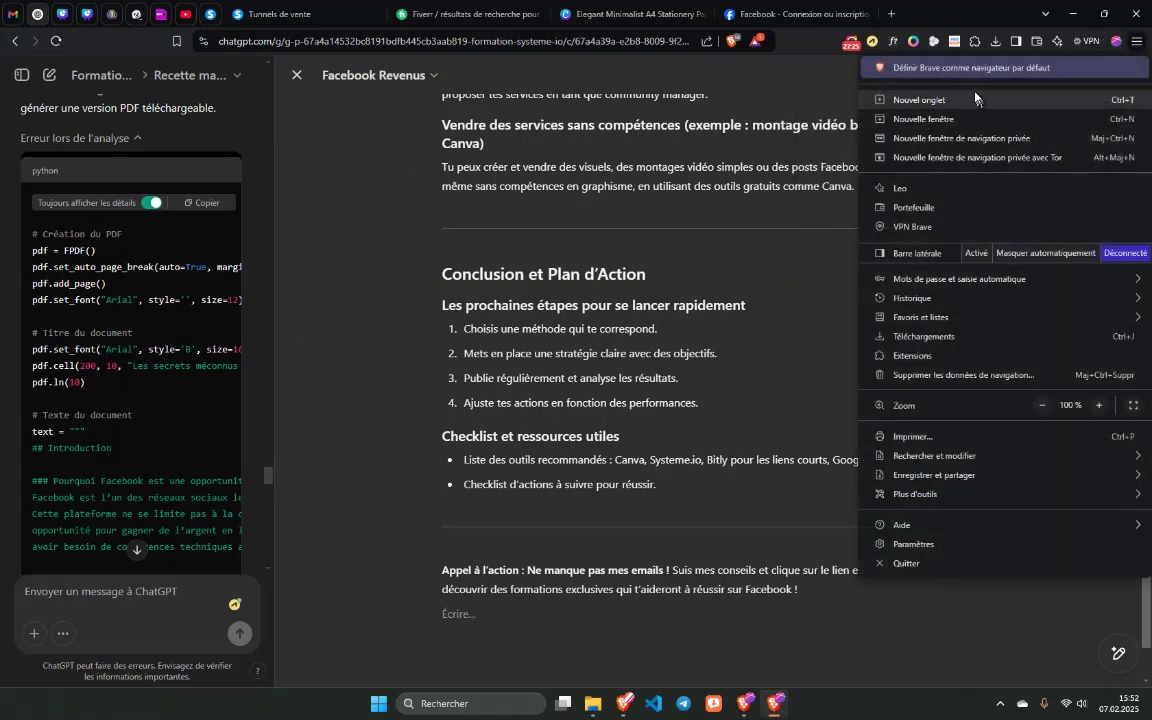
left_click(950, 138)
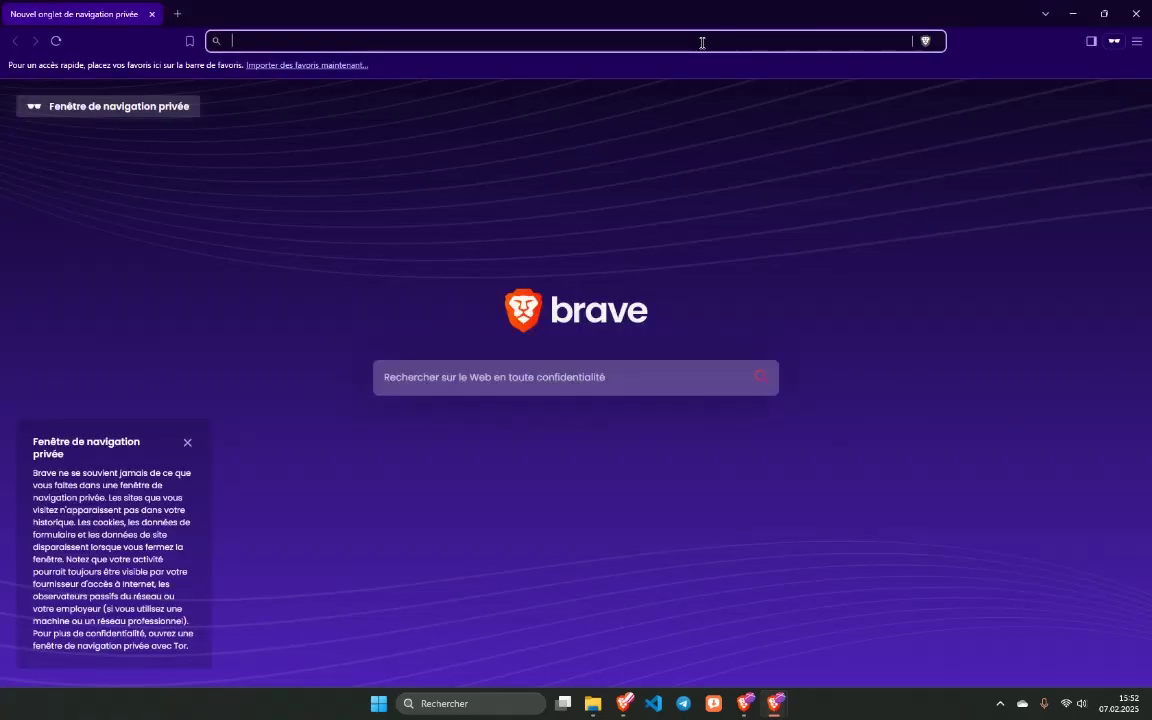
key("ctrl+v")
key("Return")
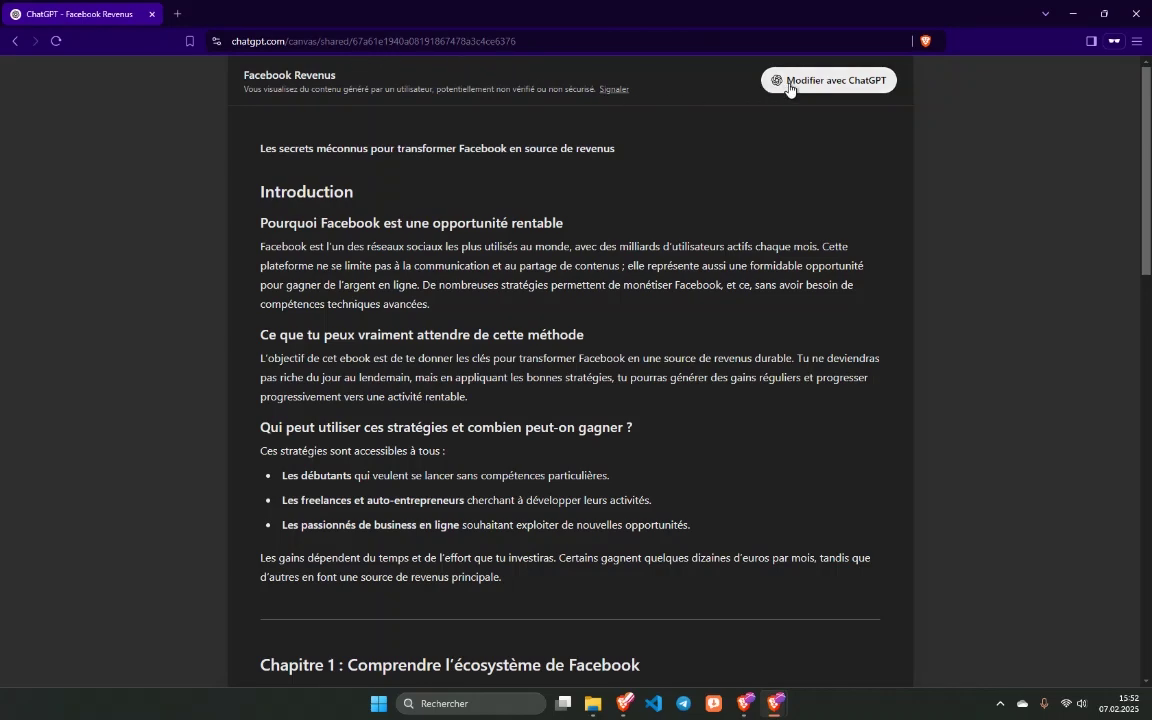
scroll(477, 311, "down", 12)
scroll(395, 400, "up", 4)
scroll(395, 400, "up", 8)
left_click(1134, 14)
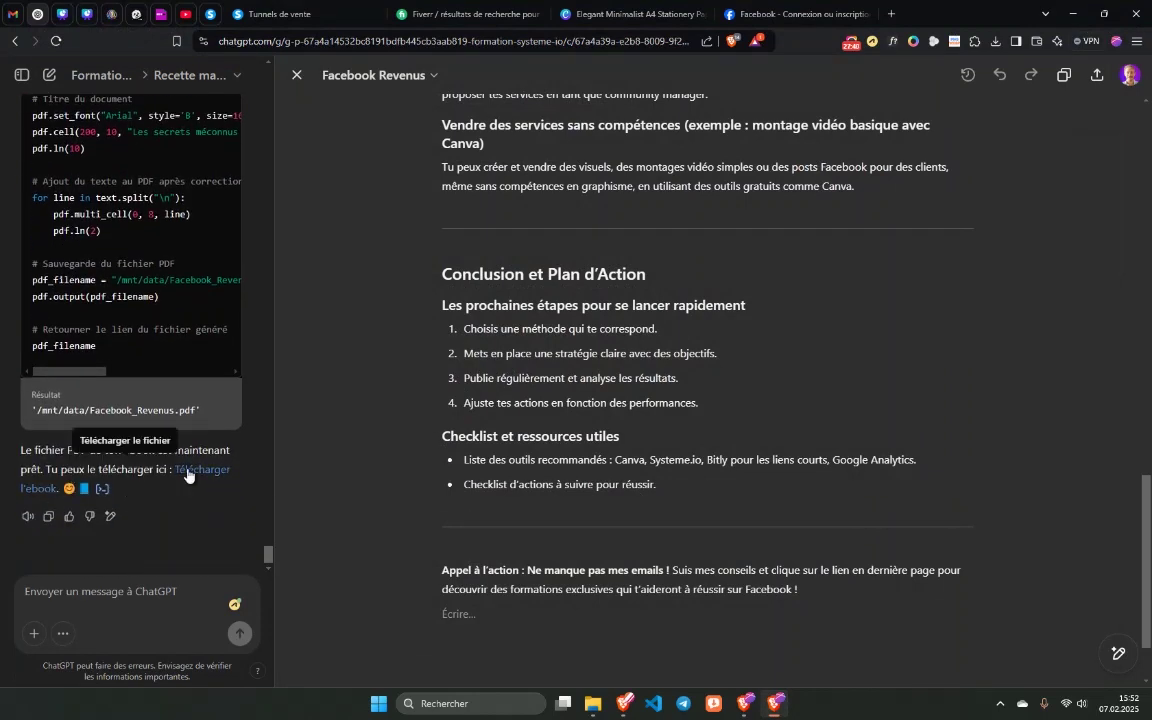
Download the generated ebook as Facebook_Revenus.pdf into the Téléchargements folder and go back to the beginning of the document.
left_click(186, 476)
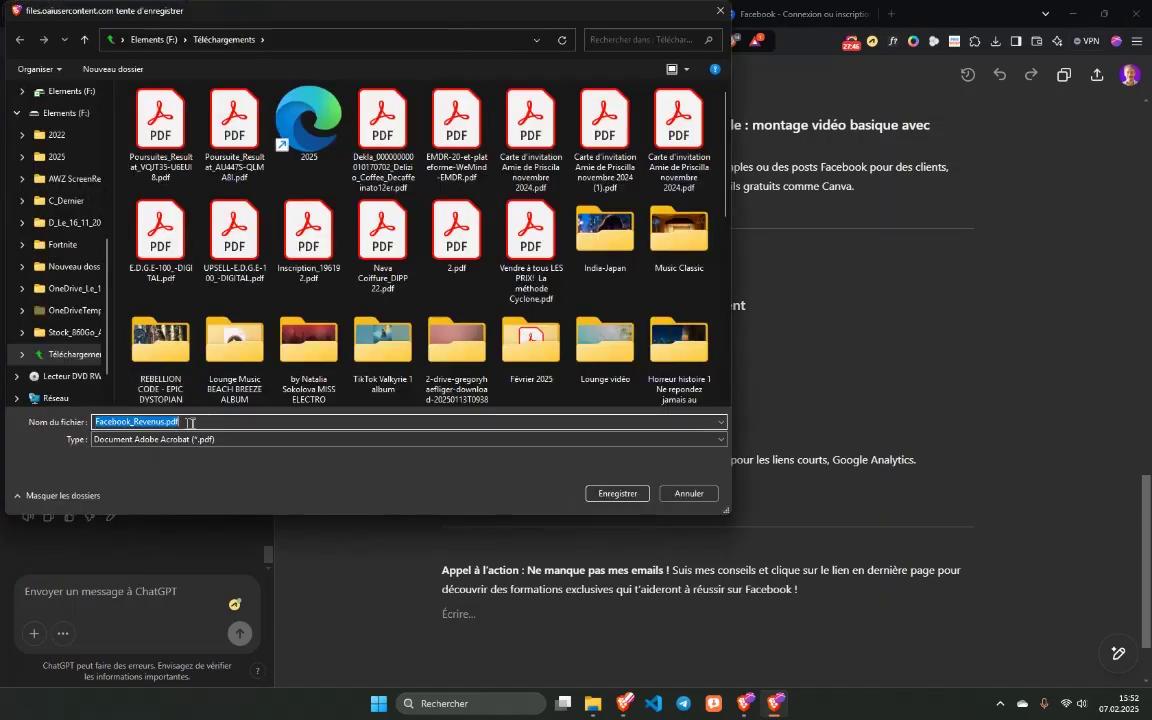
left_click(612, 492)
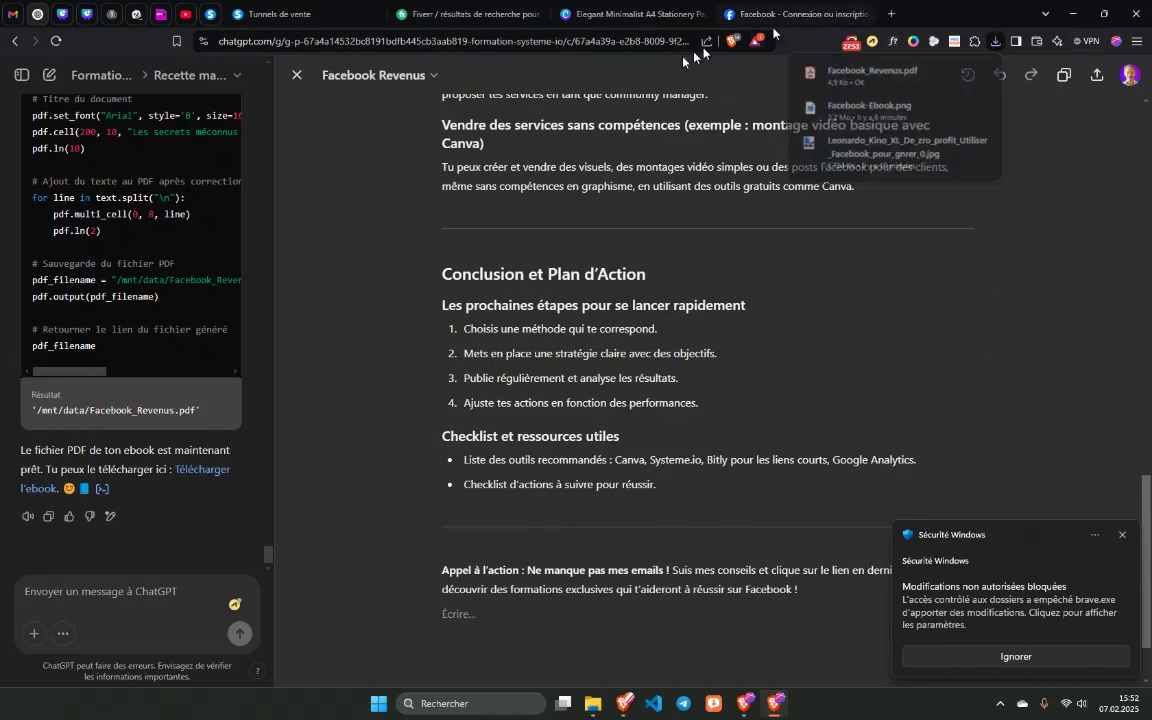
scroll(475, 197, "up", 5)
scroll(475, 197, "up", 10)
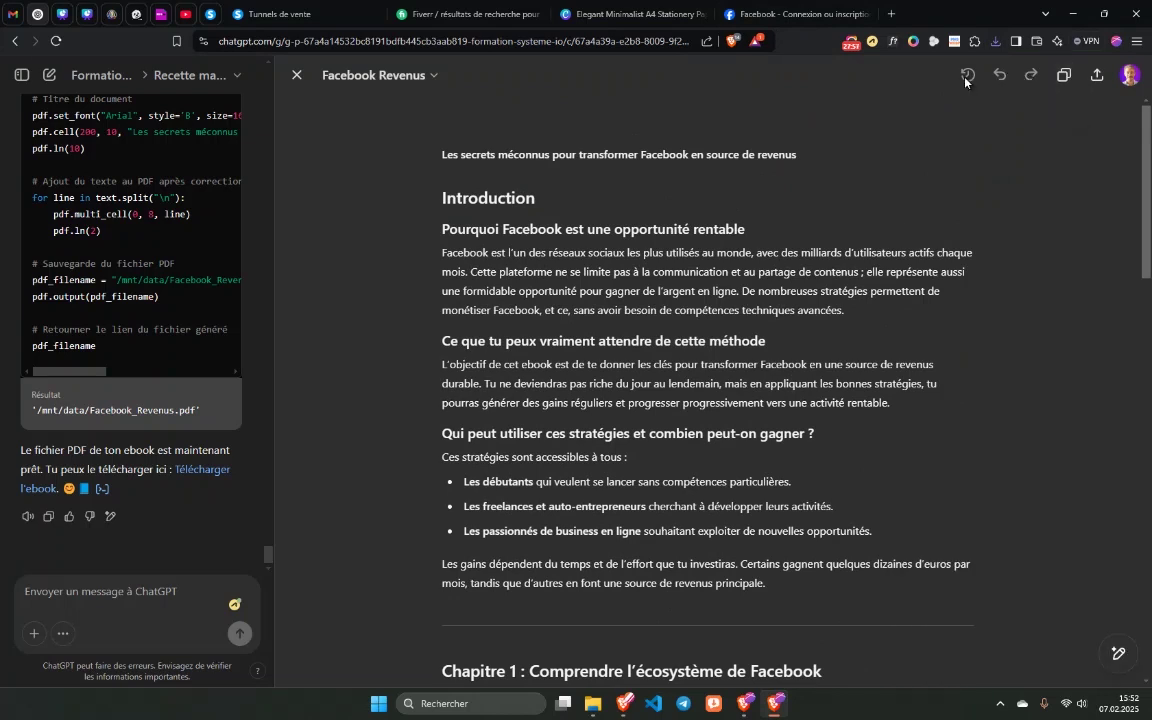
Rate ChatGPT's reply containing the PDF download link as a good response.
left_click(372, 76)
left_click(68, 520)
left_click(69, 518)
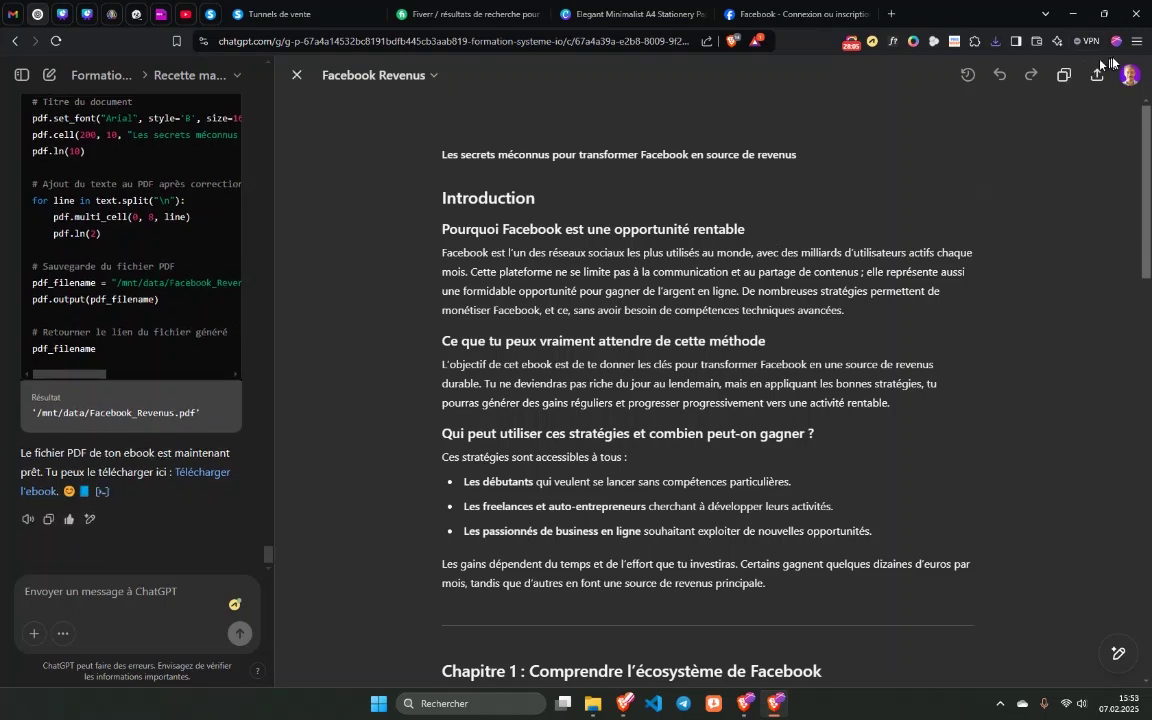
Open the copied share link in a new browser tab and create an editable copy of the Facebook Revenus document.
left_click(888, 12)
left_click(674, 41)
key("ctrl+v")
key("Return")
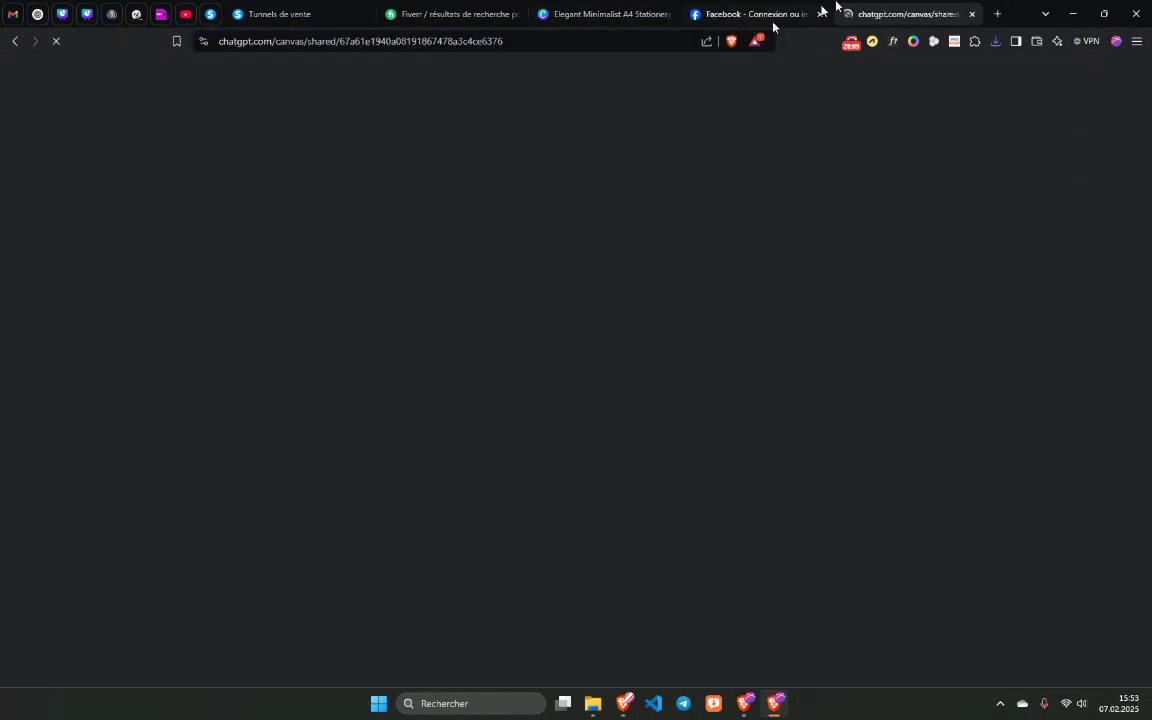
left_click(841, 77)
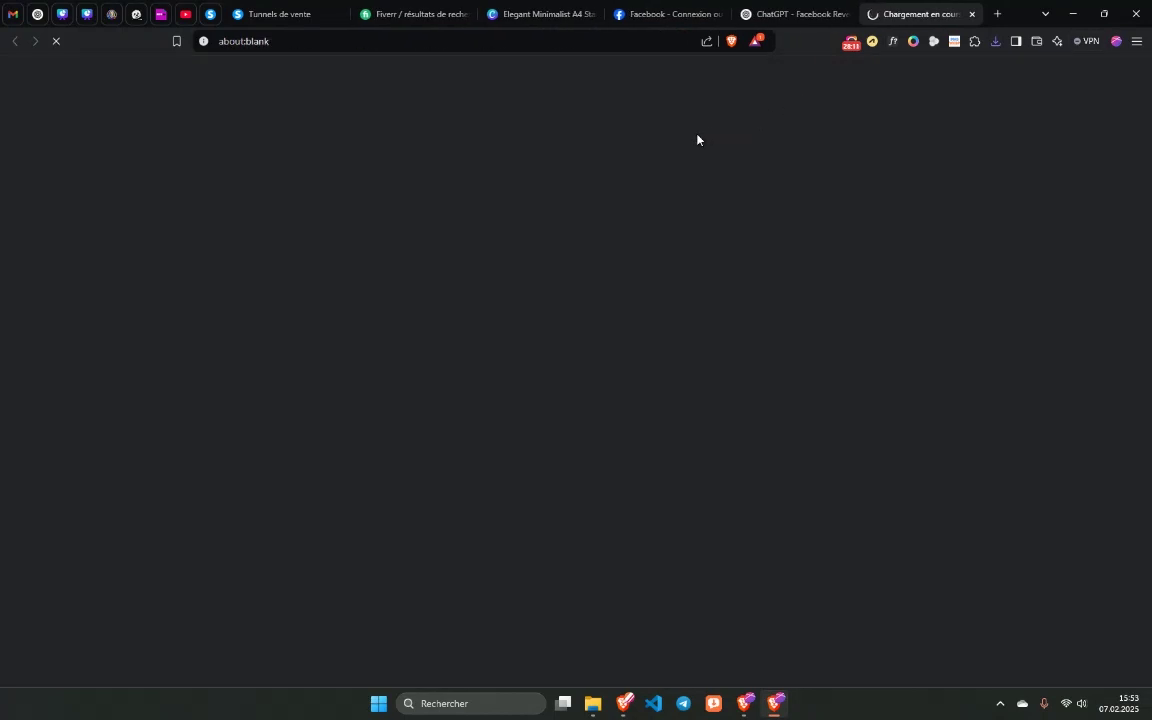
left_click(845, 15)
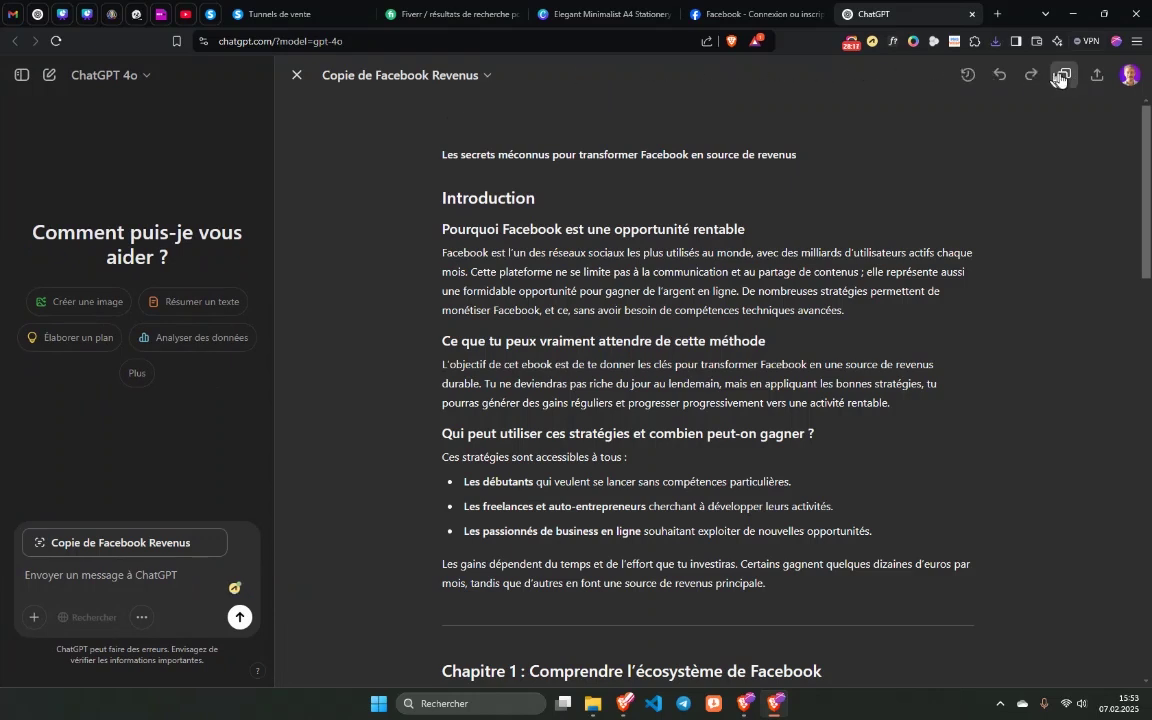
Insert blank lines above the copied ebook's title and try to place Facebook-Ebook.png there from the Téléchargements folder.
left_click(442, 154)
key("Return")
key("Return")
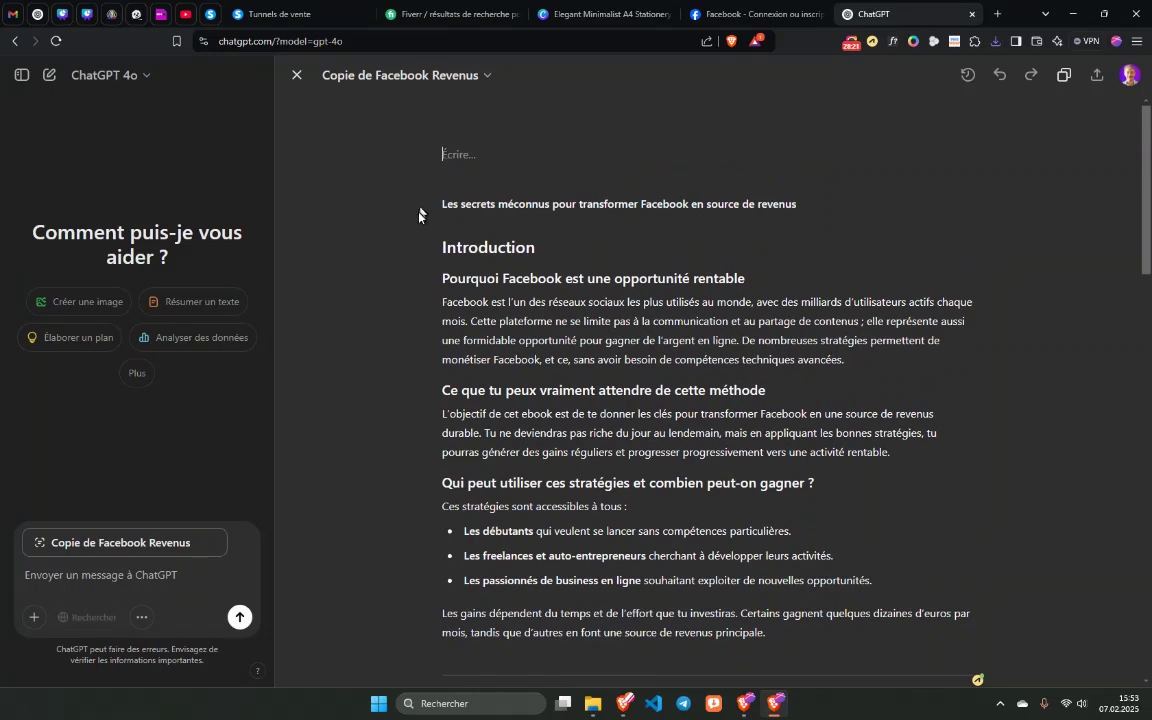
key("super+e")
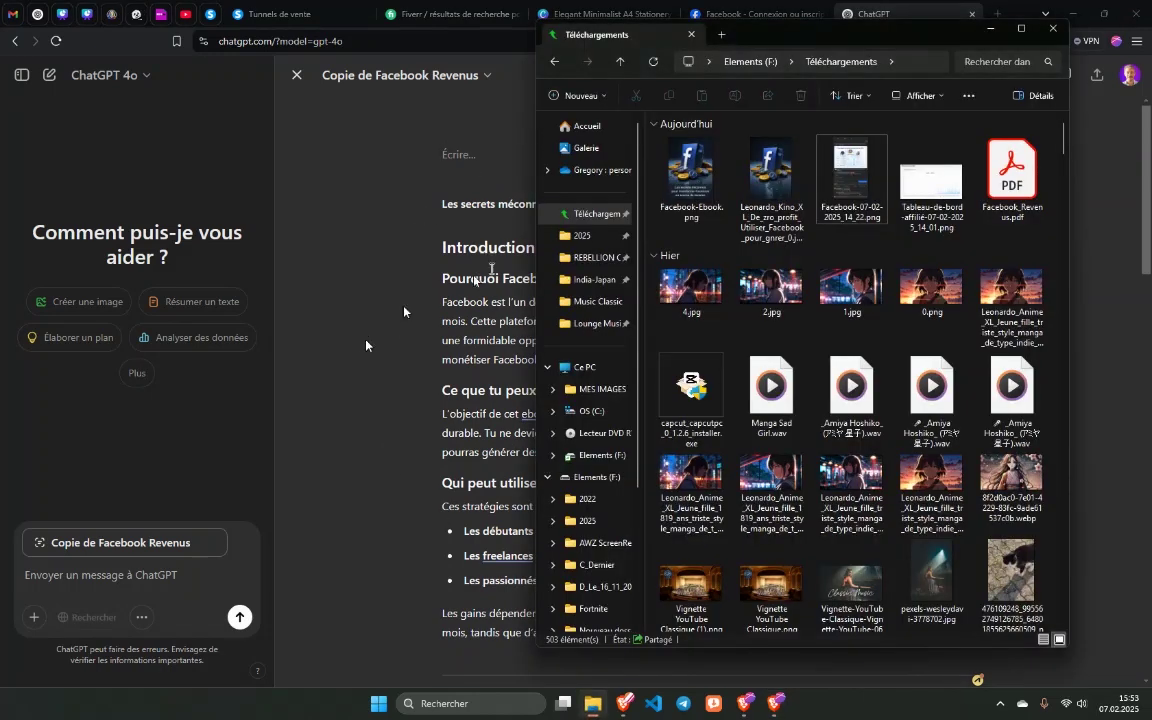
left_click_drag(680, 165, 457, 160)
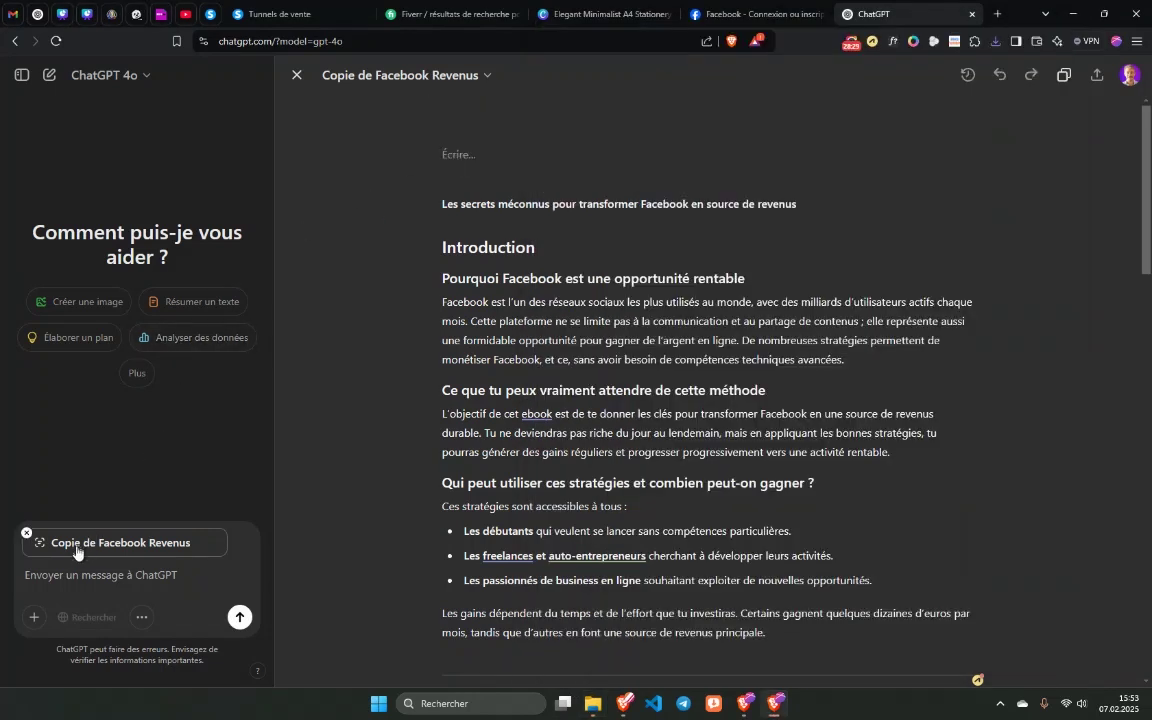
Attach Facebook_Revenus.pdf from the Téléchargements folder to the ChatGPT message.
left_click(34, 617)
mouse_move(75, 555)
left_click(92, 580)
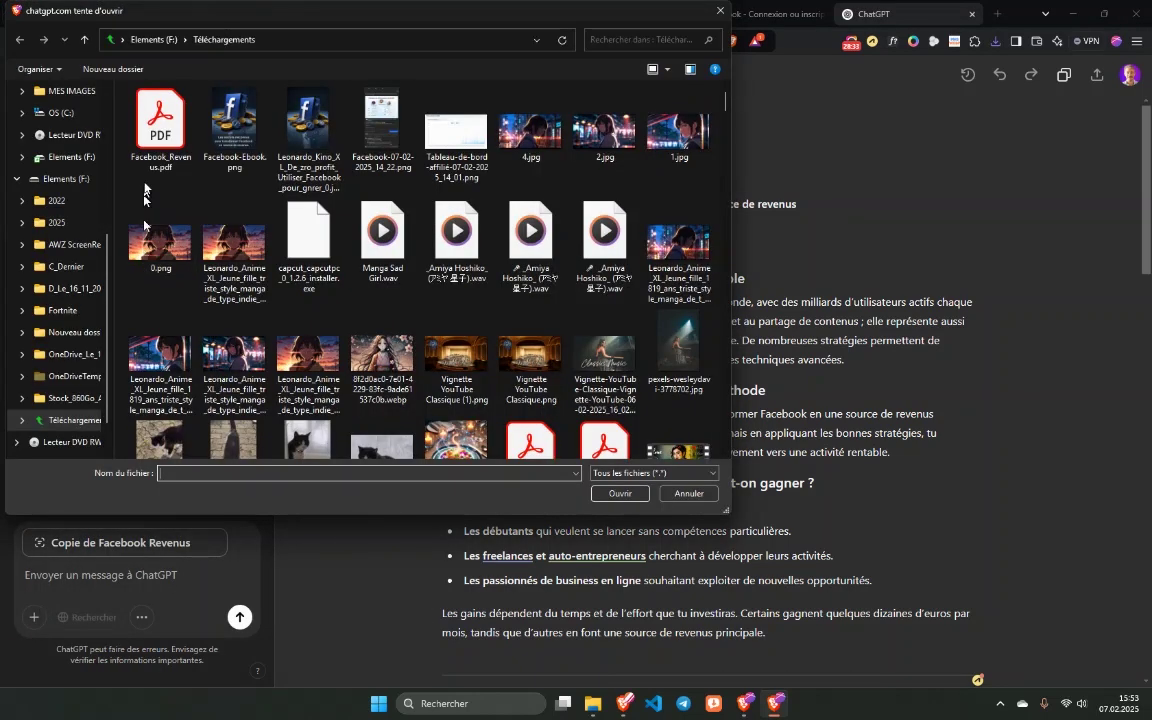
left_click(167, 113)
left_click(620, 493)
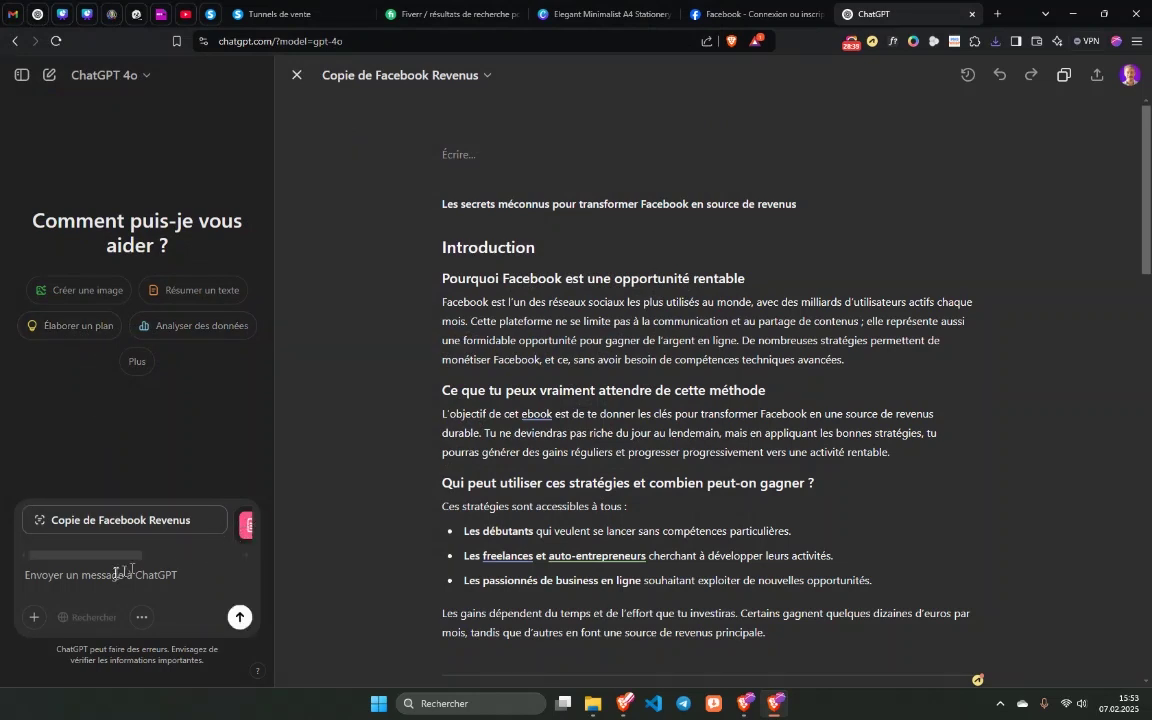
left_click_drag(101, 555, 70, 558)
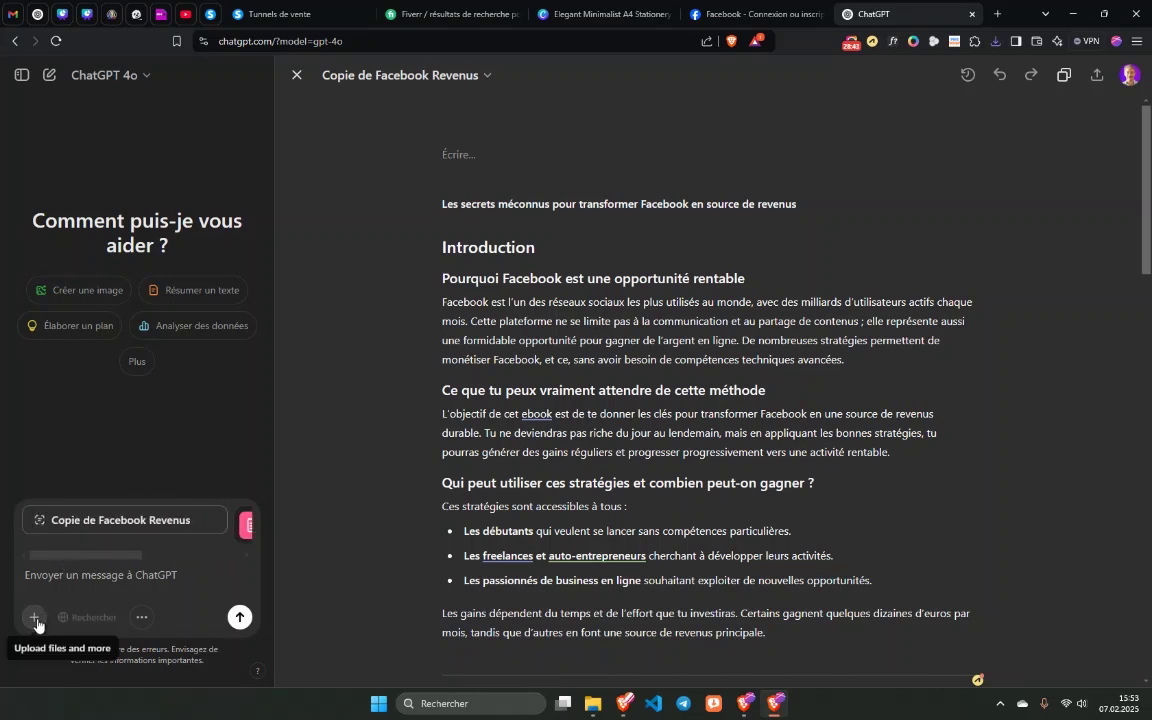
Attach Facebook-Ebook.png to the message and send it with the instruction "Ajoute cette image en couverture.".
left_click(33, 617)
left_click(60, 526)
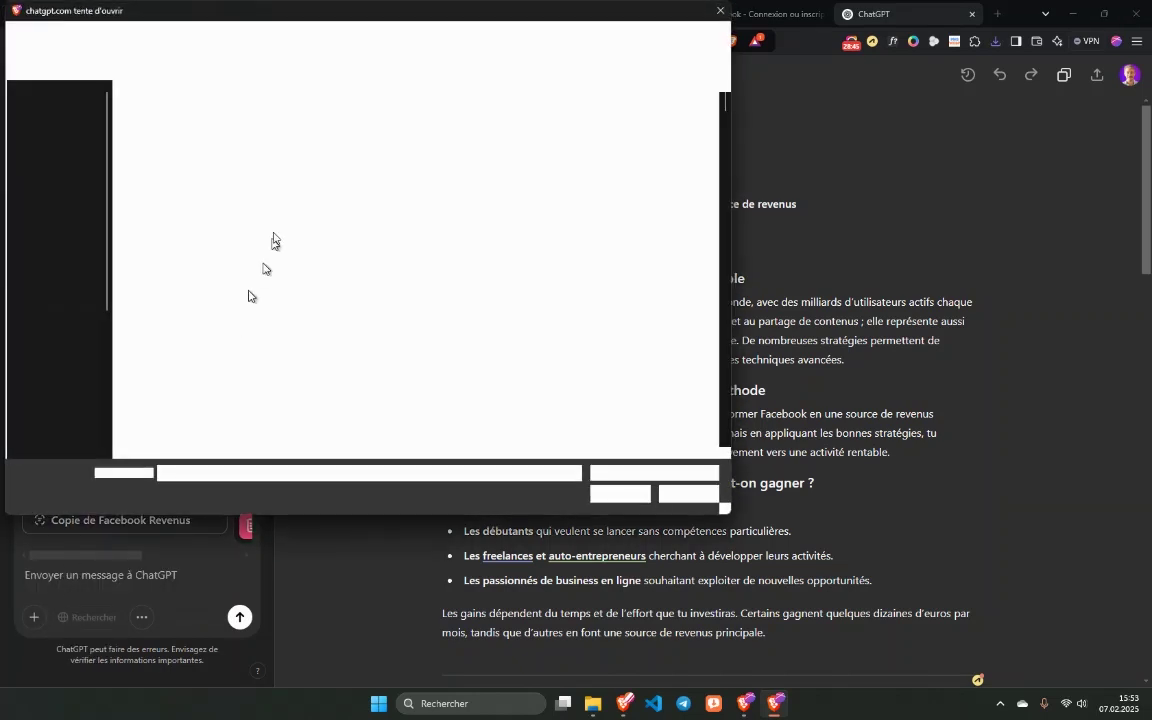
left_click(234, 128)
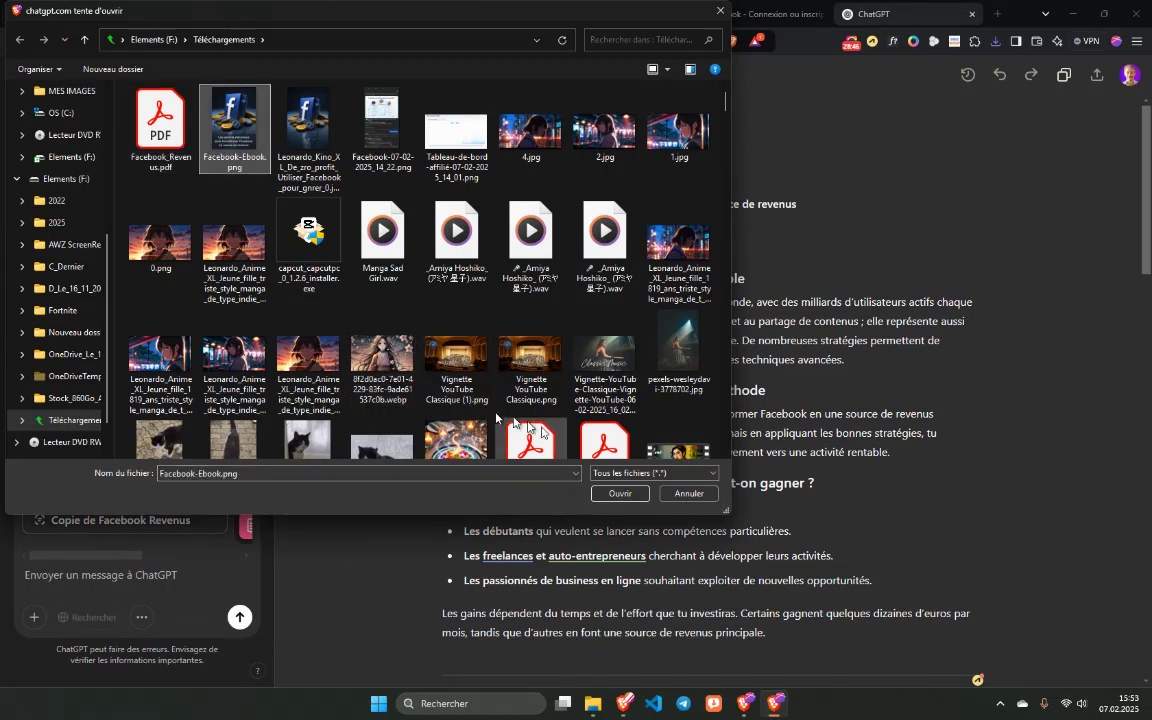
left_click(619, 493)
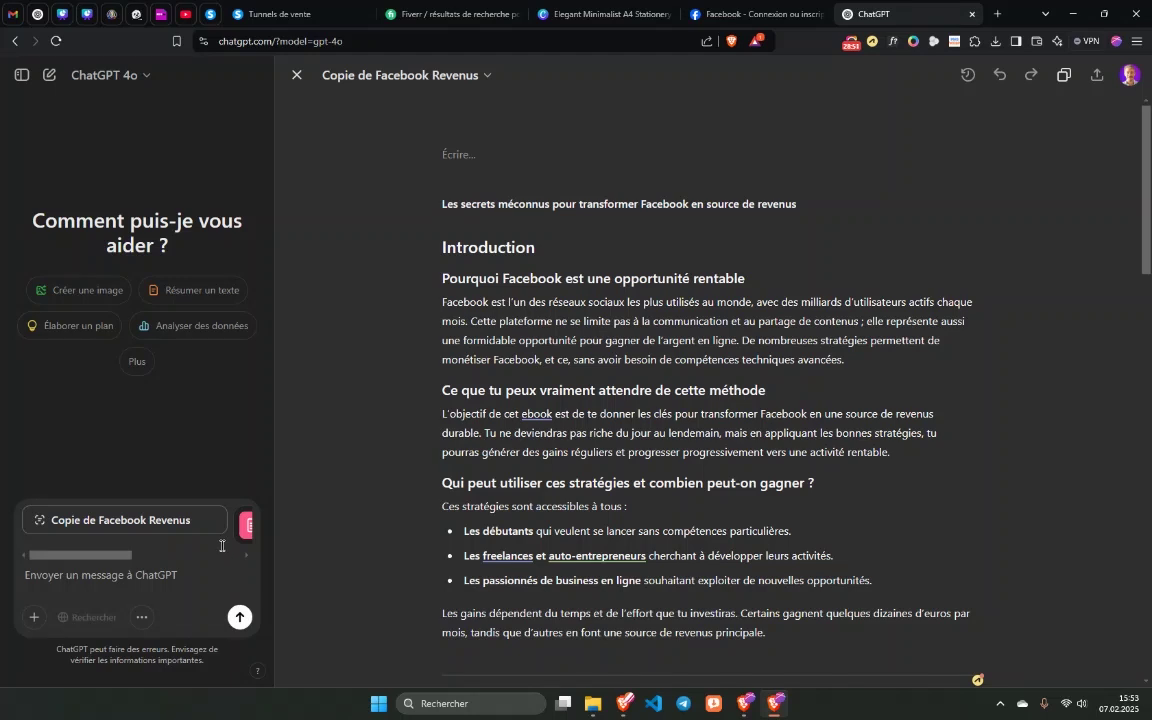
scroll(107, 562, "right", 3)
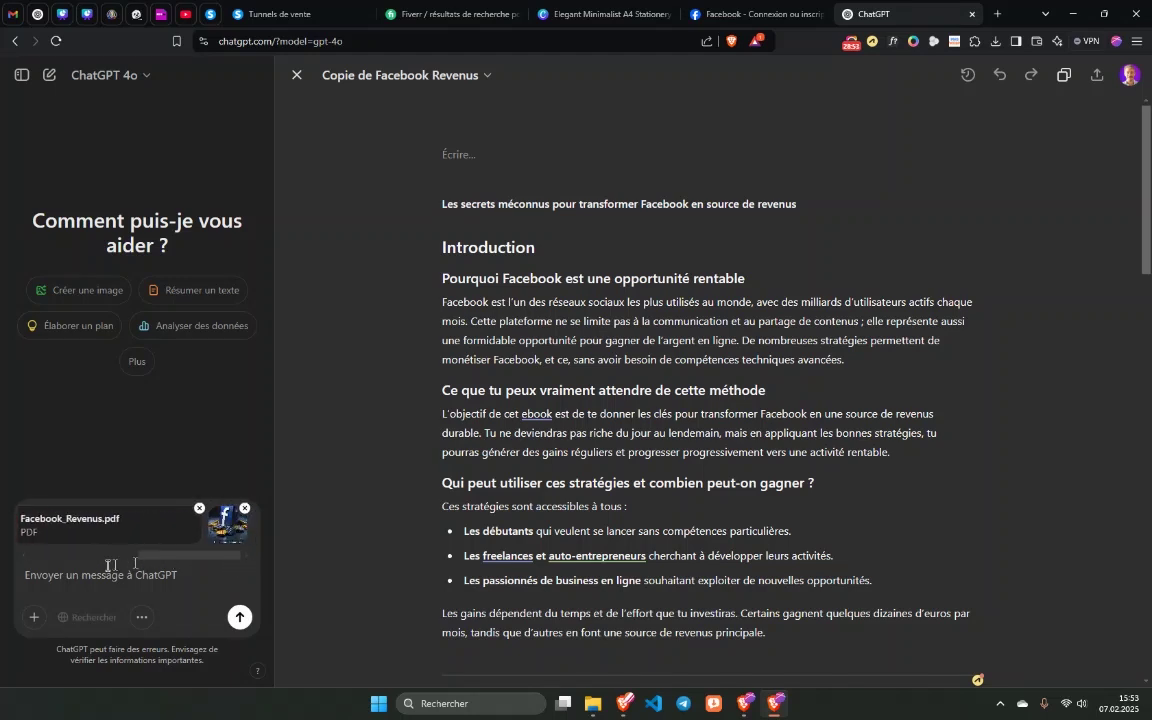
type("Ajoute cette image en couverture.")
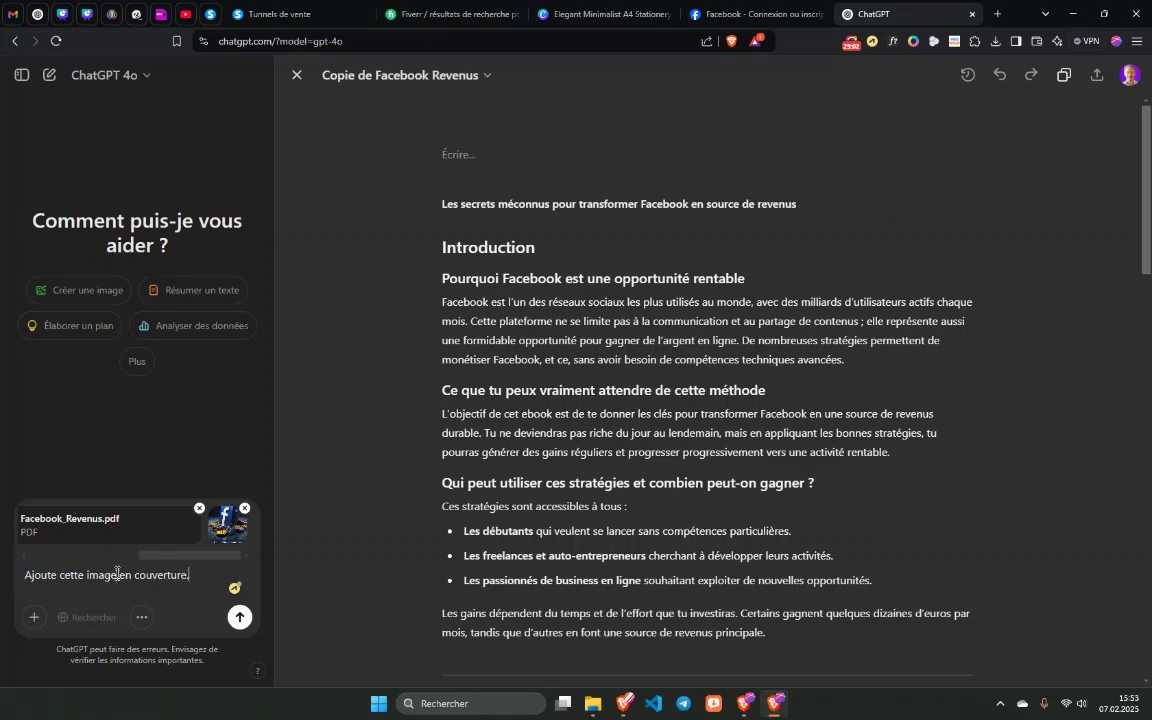
key("Return")
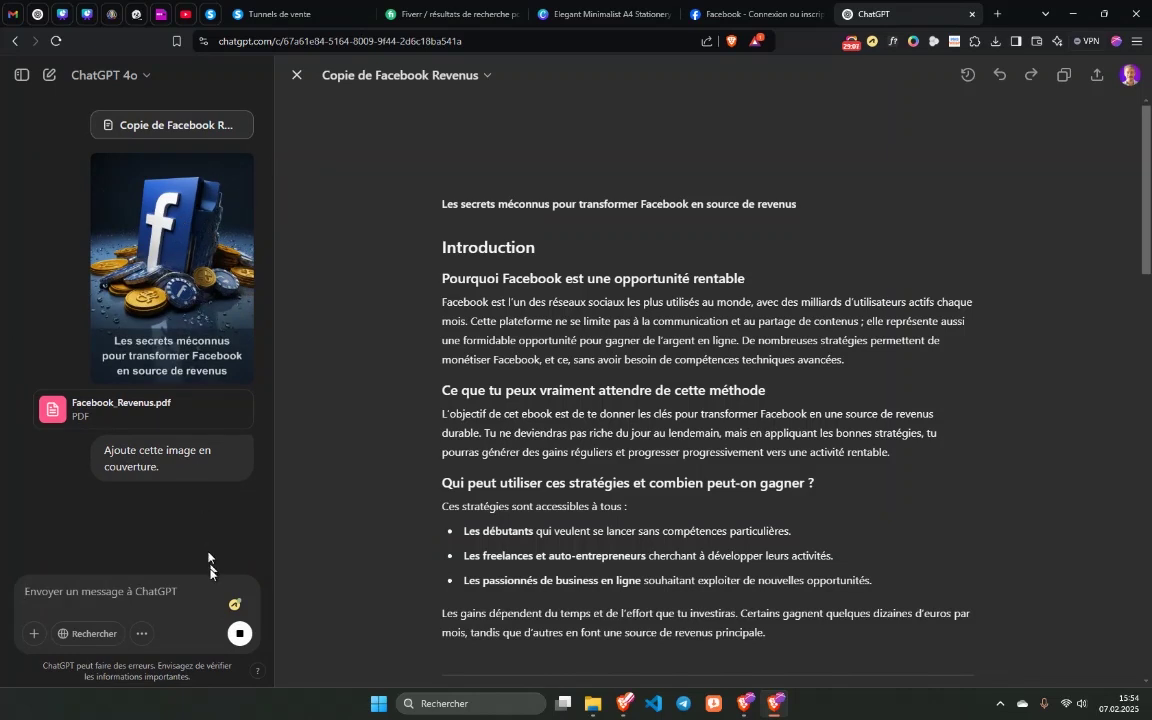
Open the downloaded Facebook_Revenus.pdf from Téléchargements in Acrobat, examine the cover page and text layout of its pages, and minimize the window.
mouse_move(593, 703)
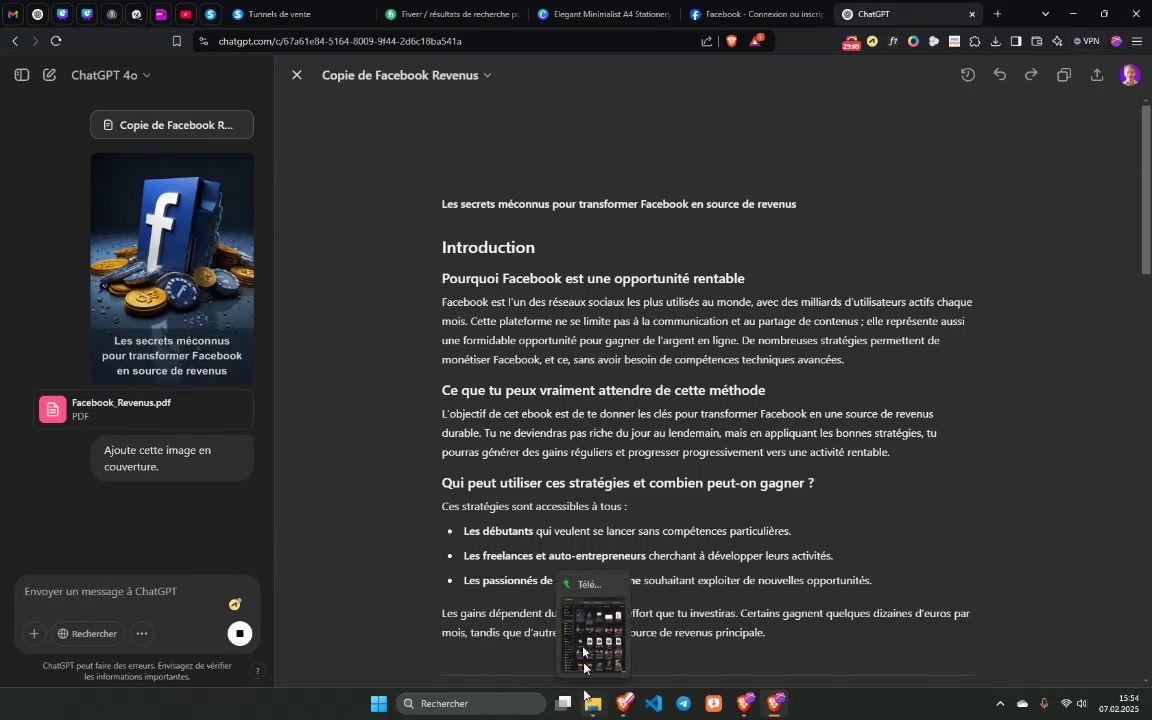
left_click(530, 560)
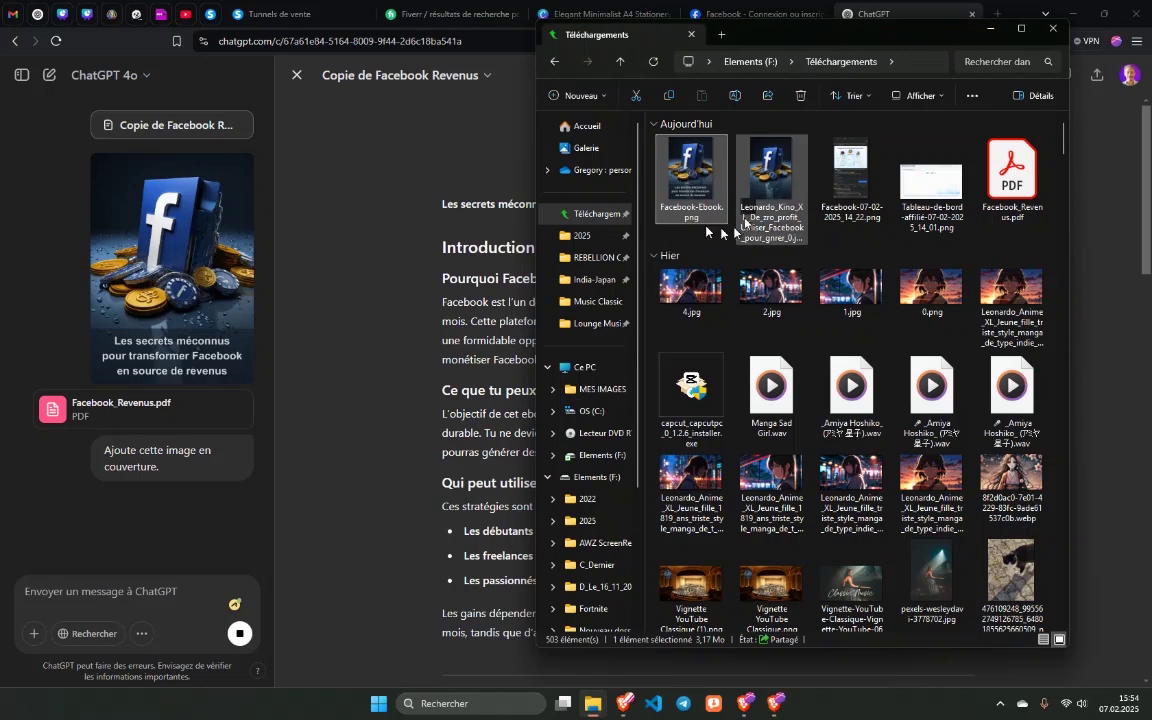
left_click(1012, 172)
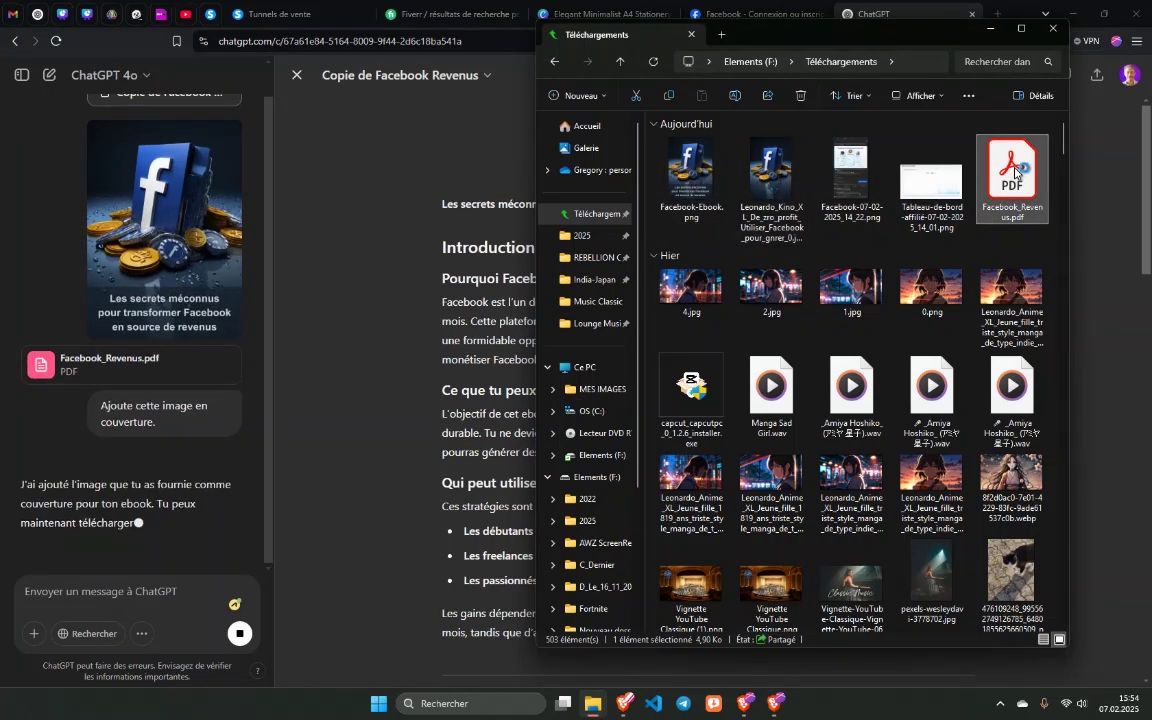
key("Return")
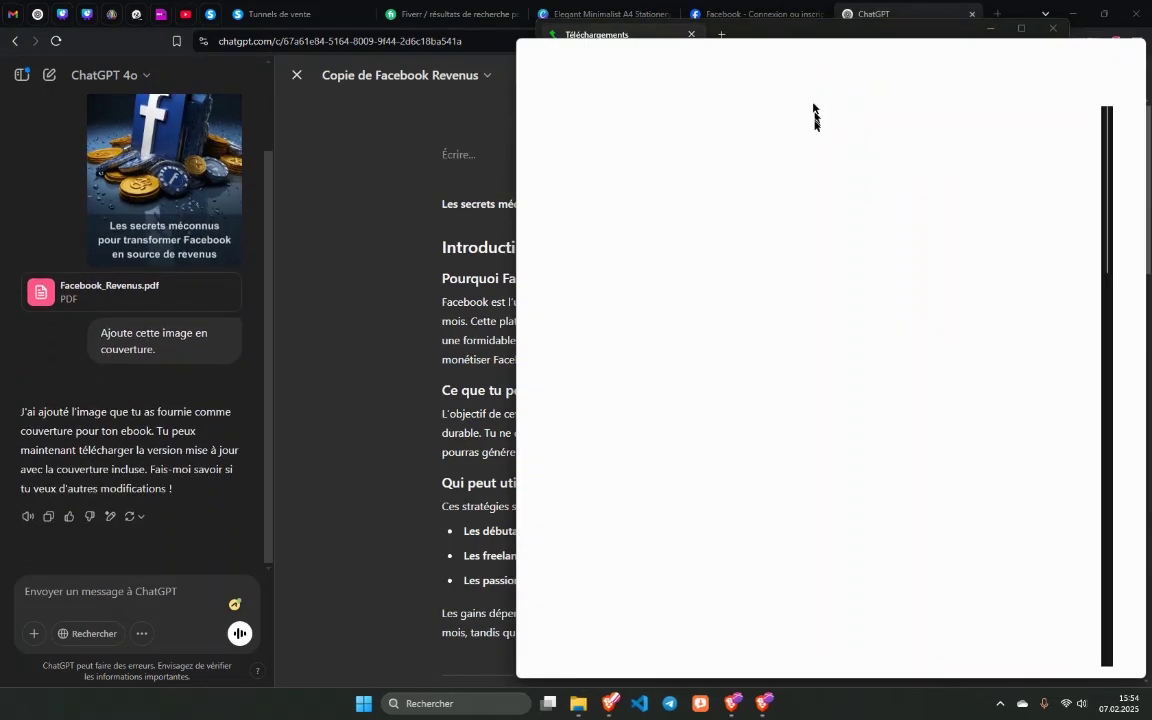
scroll(889, 286, "down", 15)
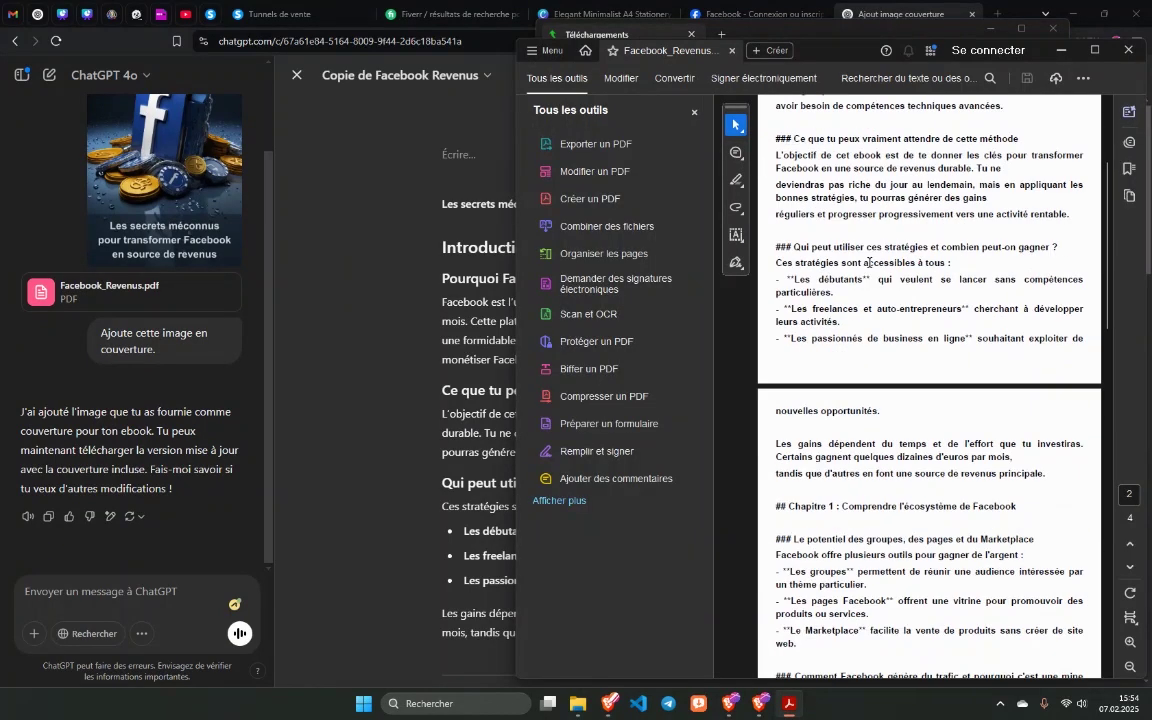
scroll(889, 286, "down", 10)
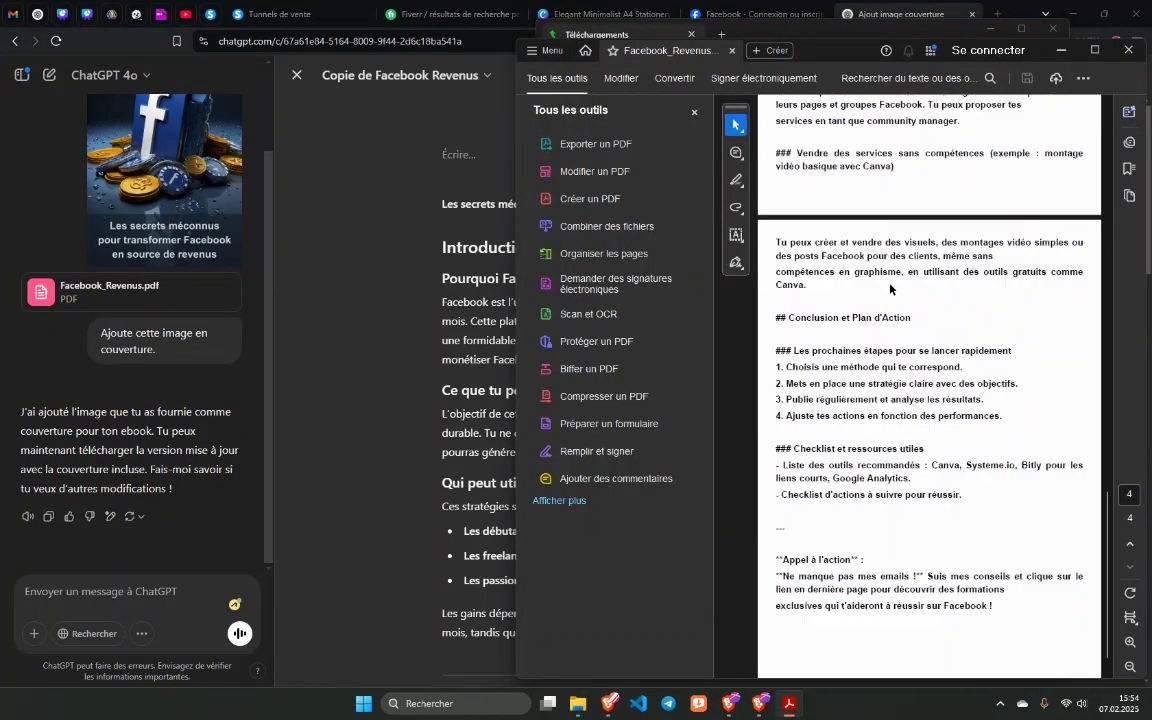
double_click(1007, 57)
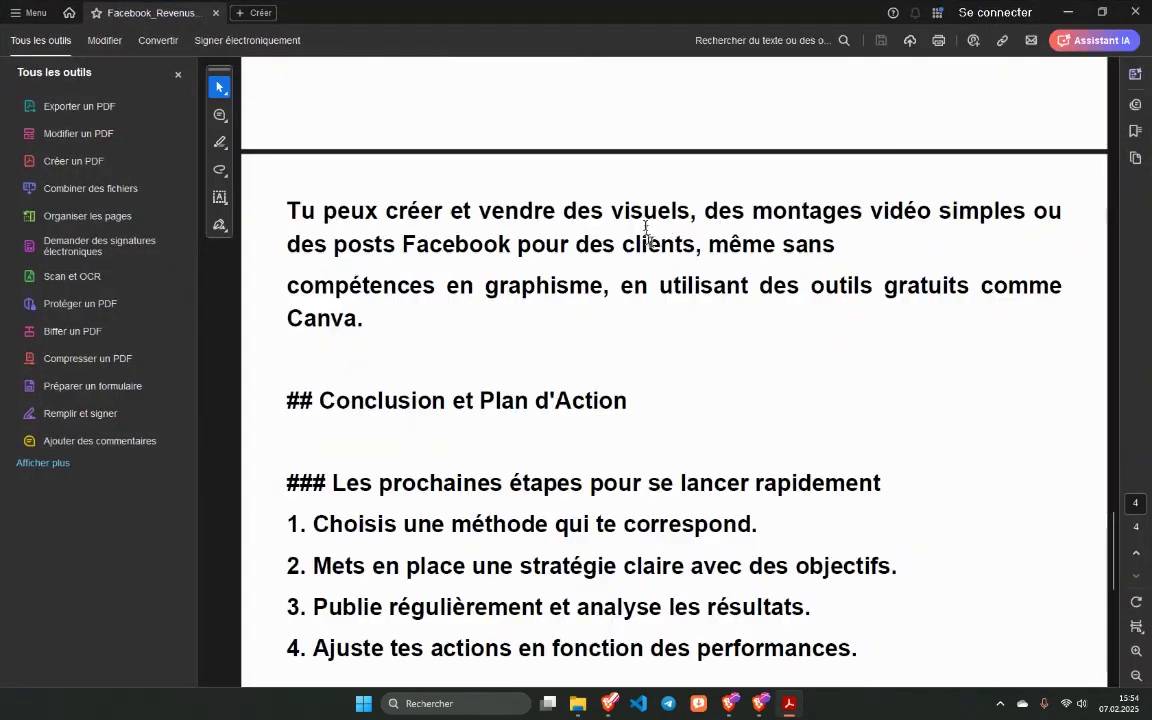
scroll(457, 368, "up", 4)
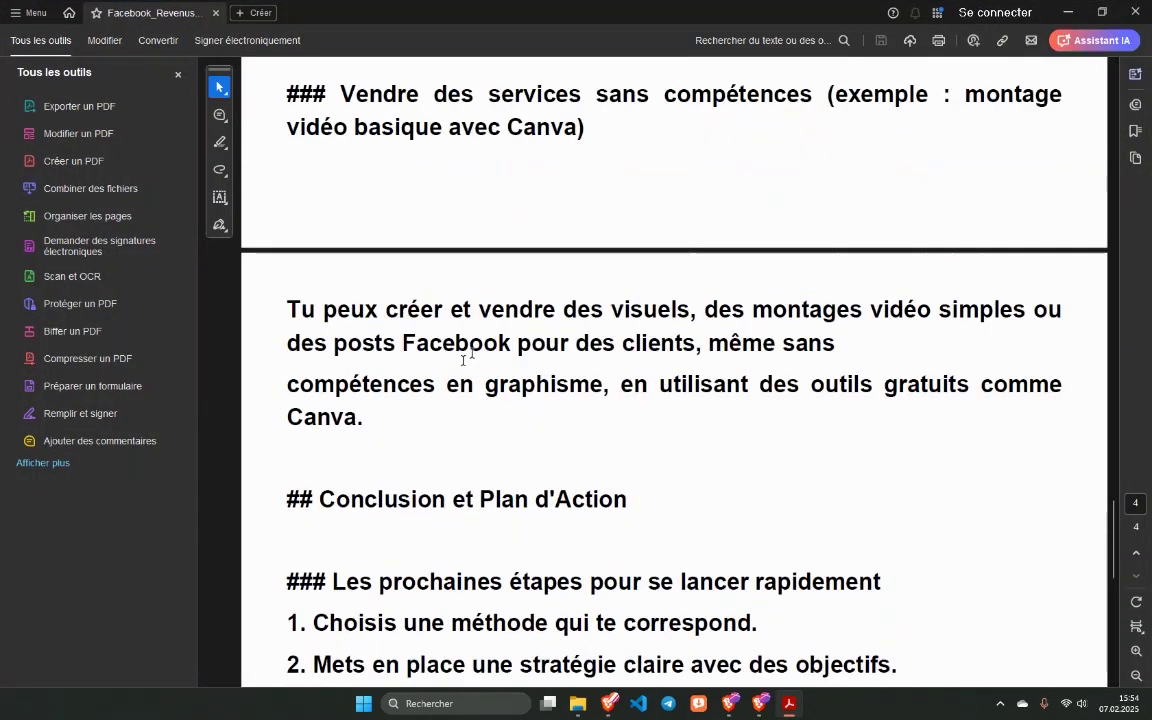
scroll(463, 358, "up", 4)
scroll(1114, 458, "up", 4)
scroll(1114, 458, "up", 15)
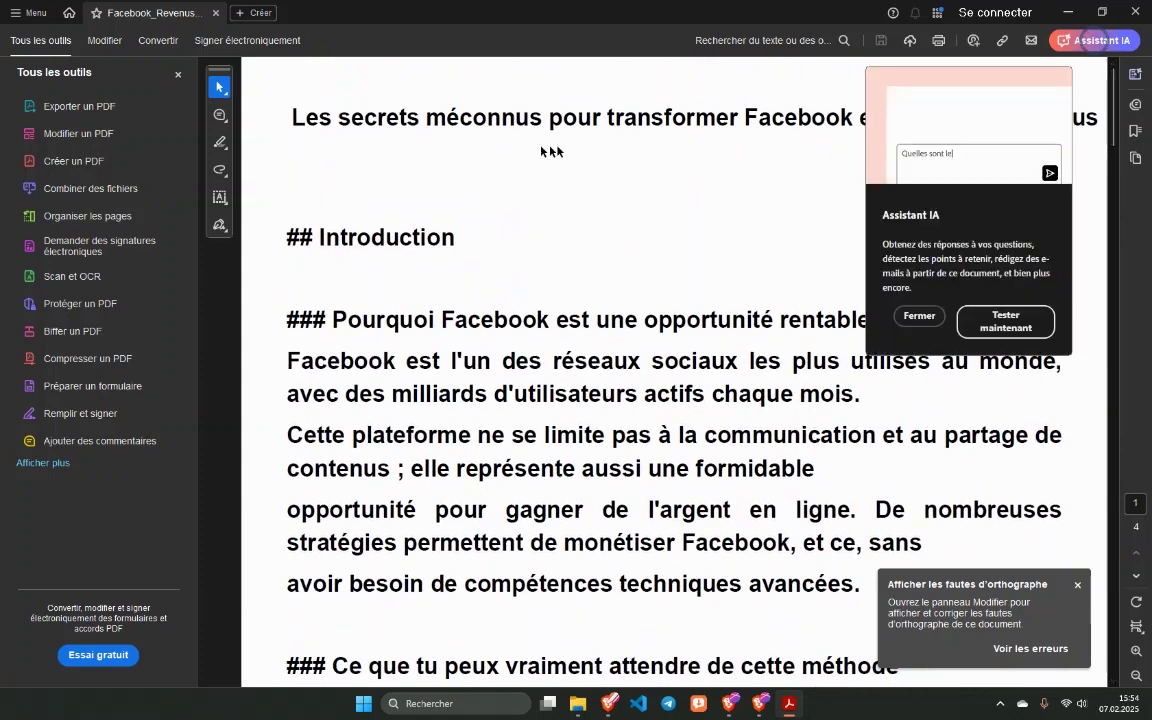
left_click(919, 315)
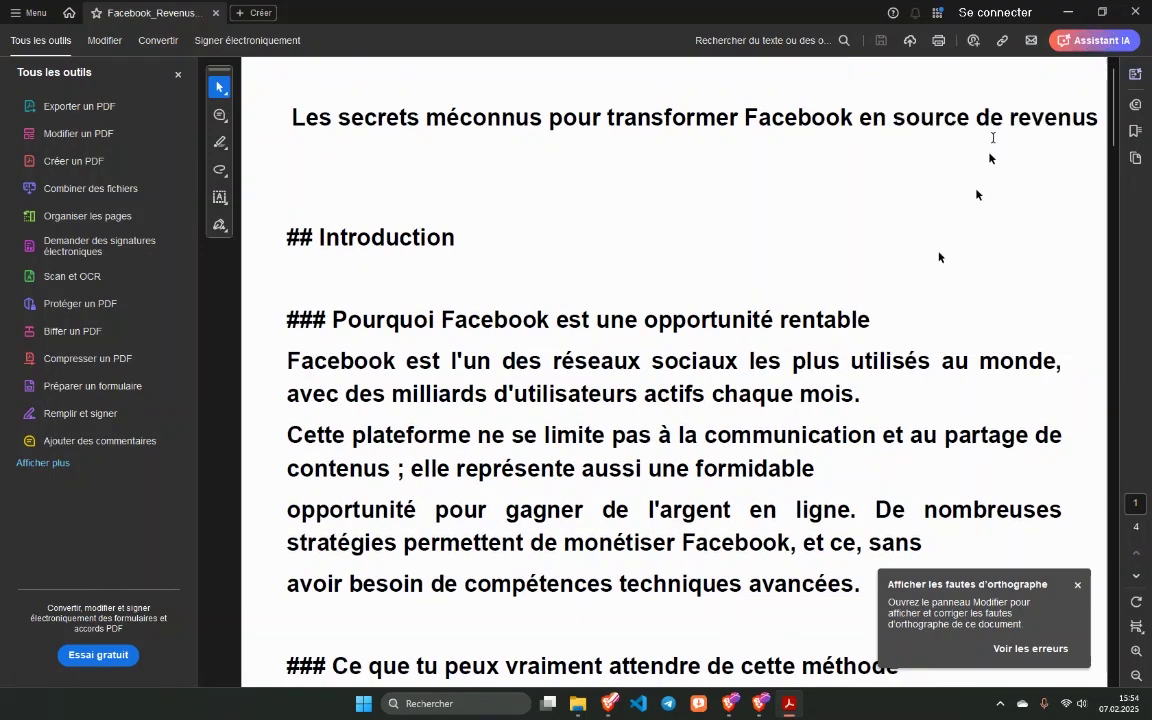
left_click(1068, 14)
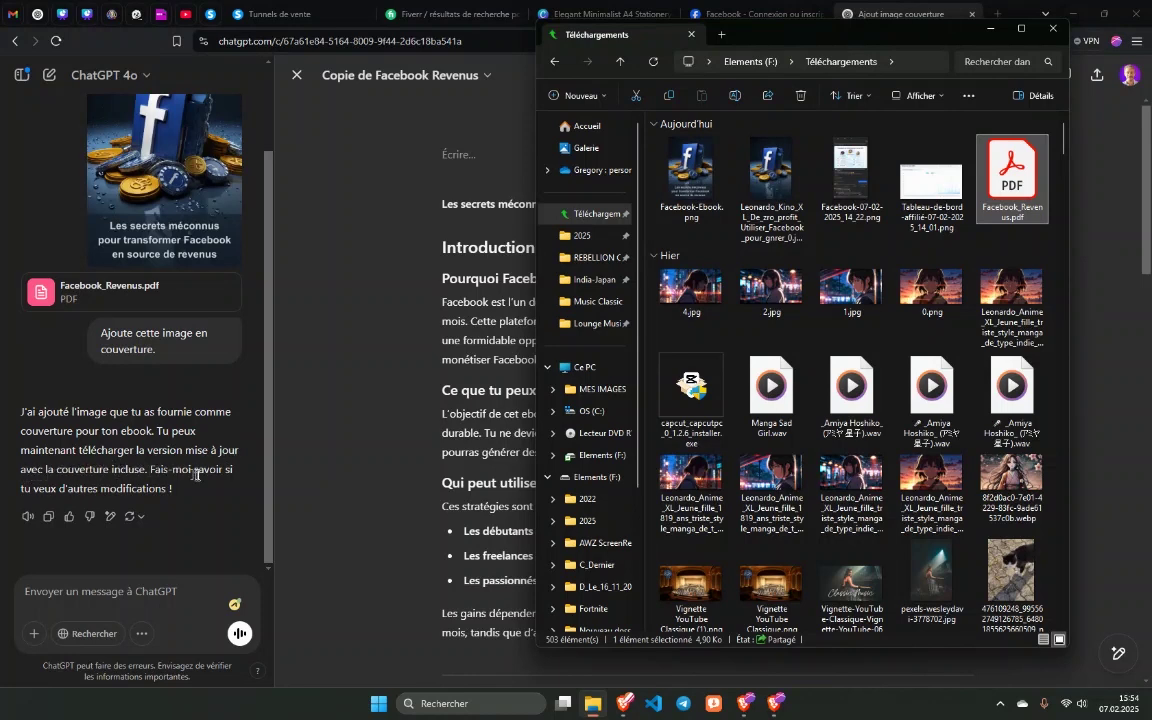
Ask ChatGPT "Ok, où télécharger la version mise à jour ?" in the same conversation.
left_click(168, 550)
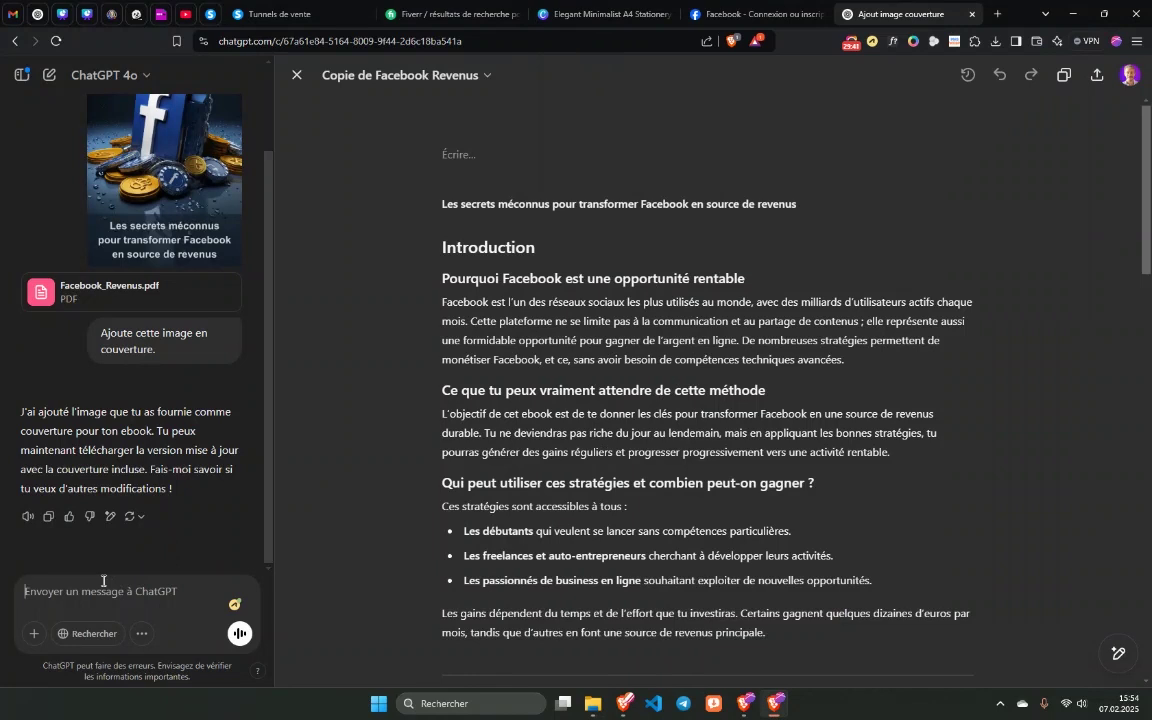
type("Ok")
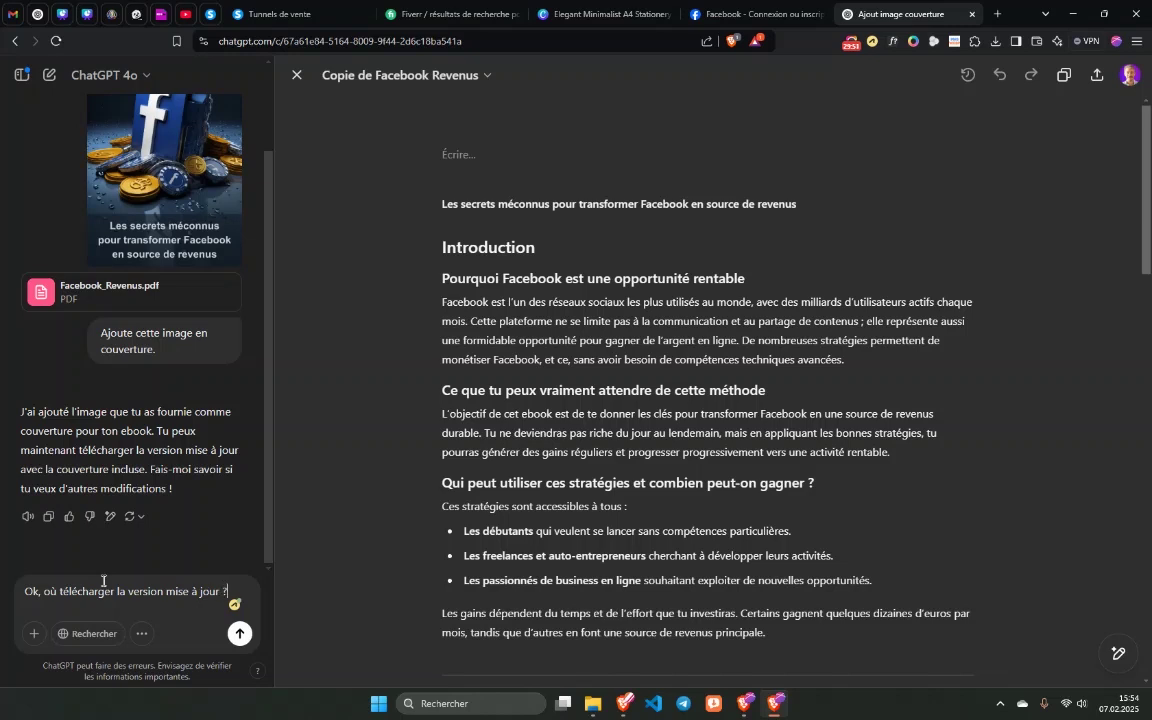
key("Return")
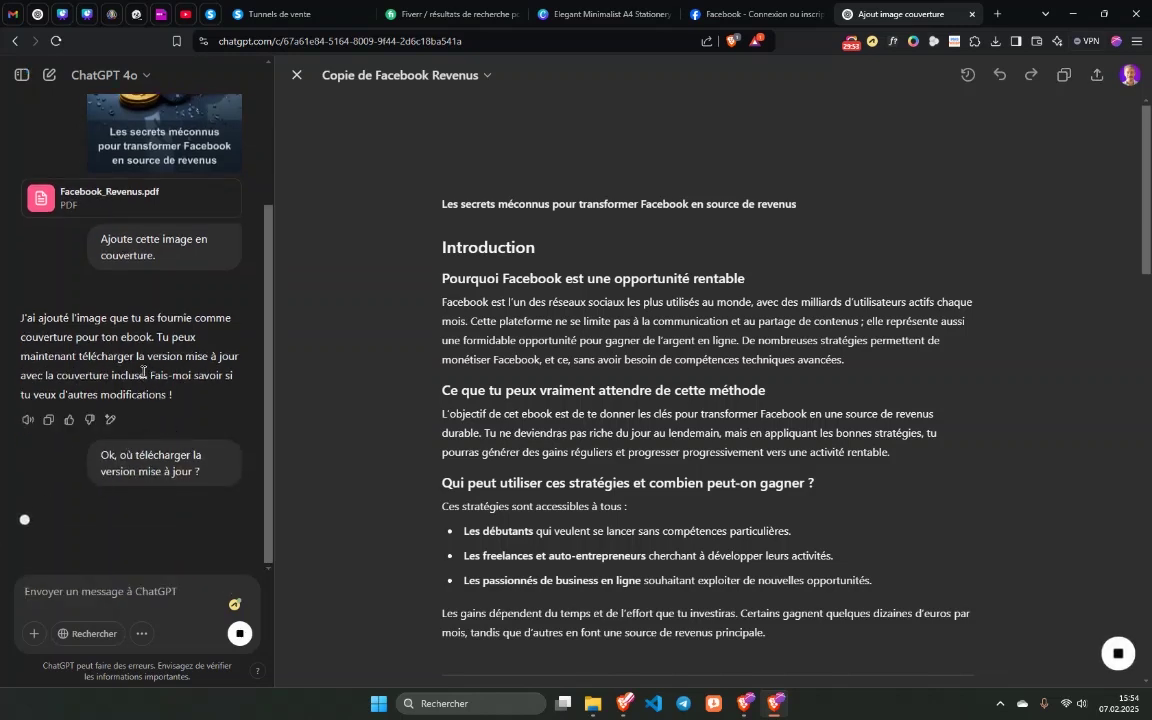
Download the updated Facebook_Revenus_MAJ.pdf from ChatGPT's reply and save it in the Téléchargements folder.
scroll(613, 213, "down", 3)
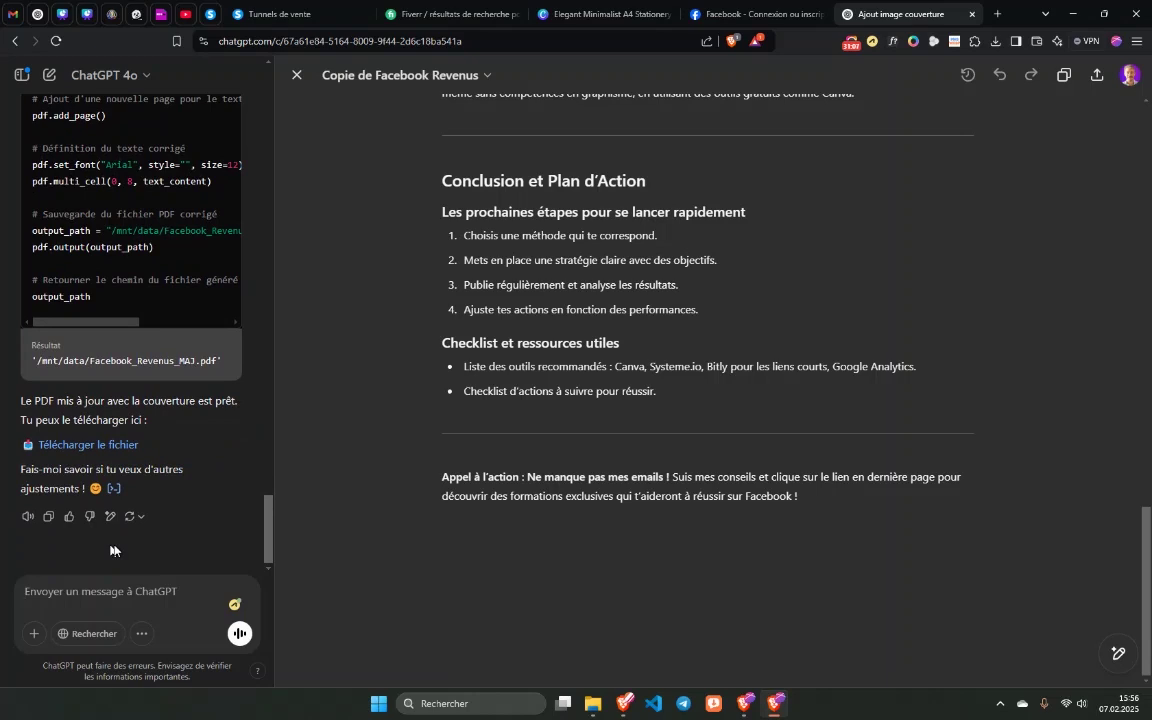
left_click(116, 447)
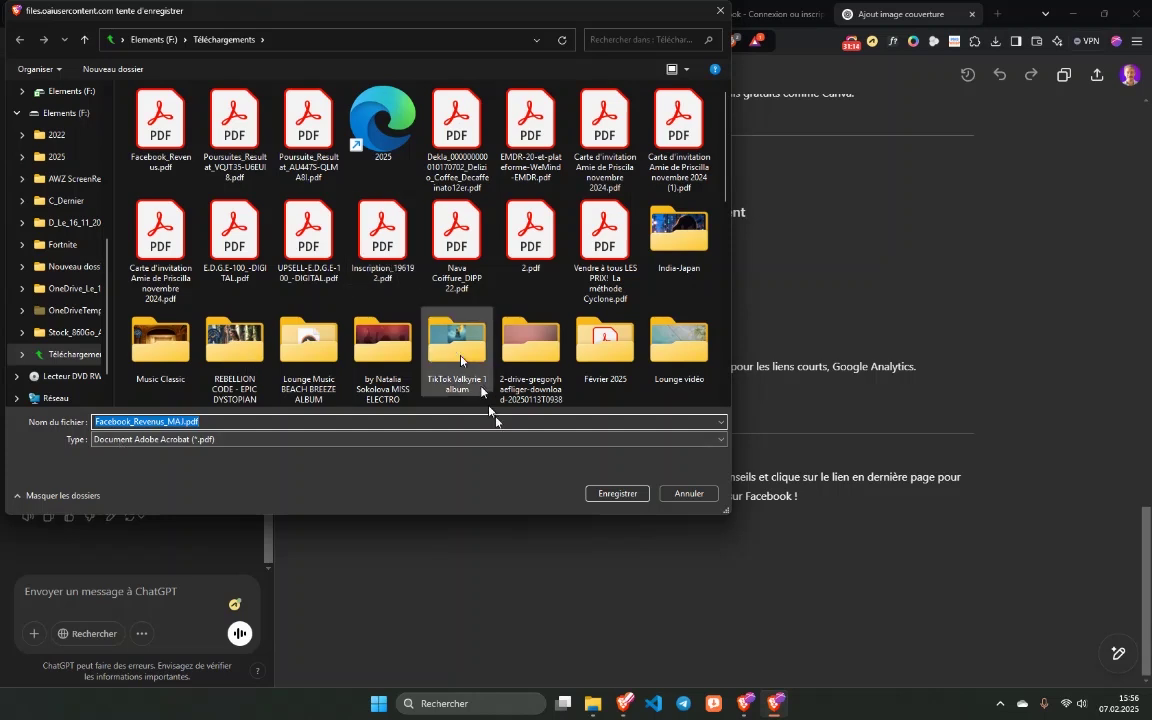
left_click(615, 496)
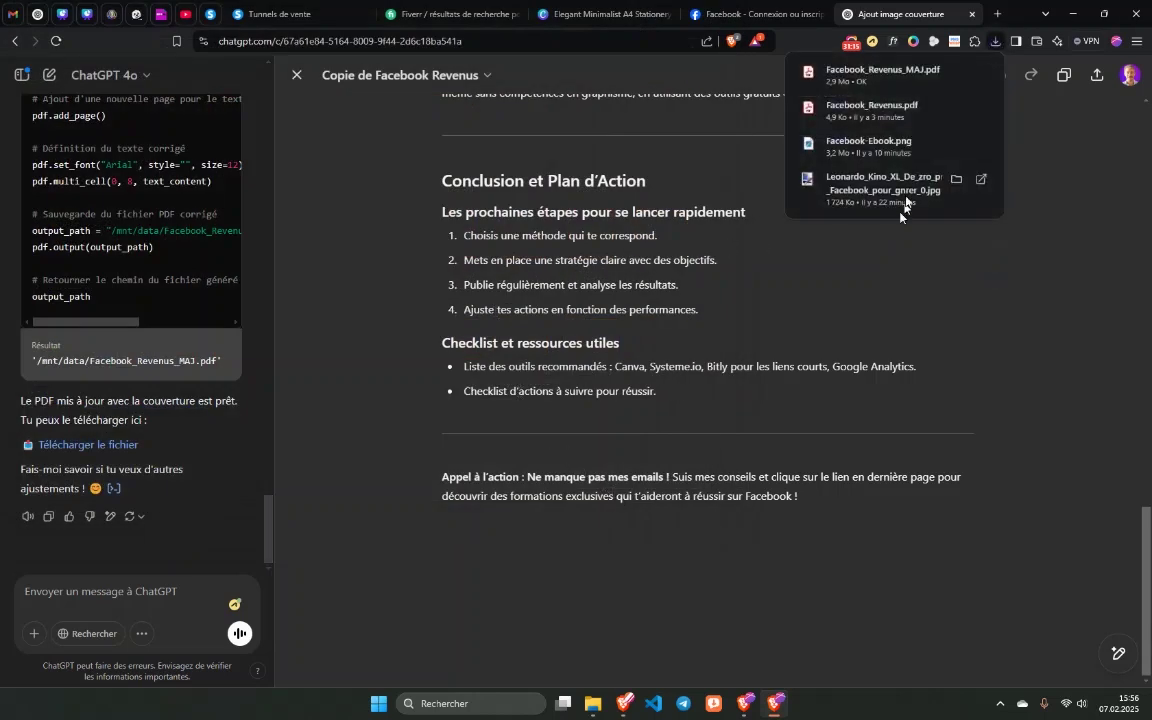
Open the downloaded Facebook_Revenus_MAJ.pdf in the browser and examine the text layout from the cover through the last page.
left_click(888, 80)
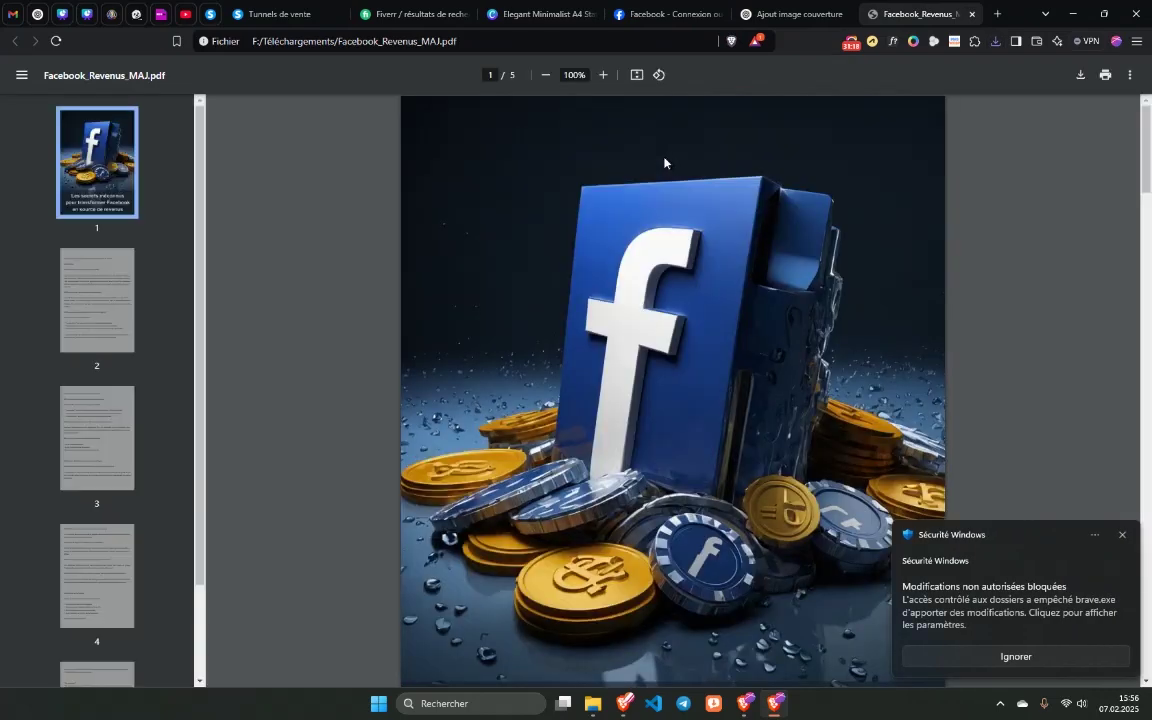
left_click(1122, 535)
left_click_drag(1147, 130, 1136, 407)
scroll(849, 399, "down", 15)
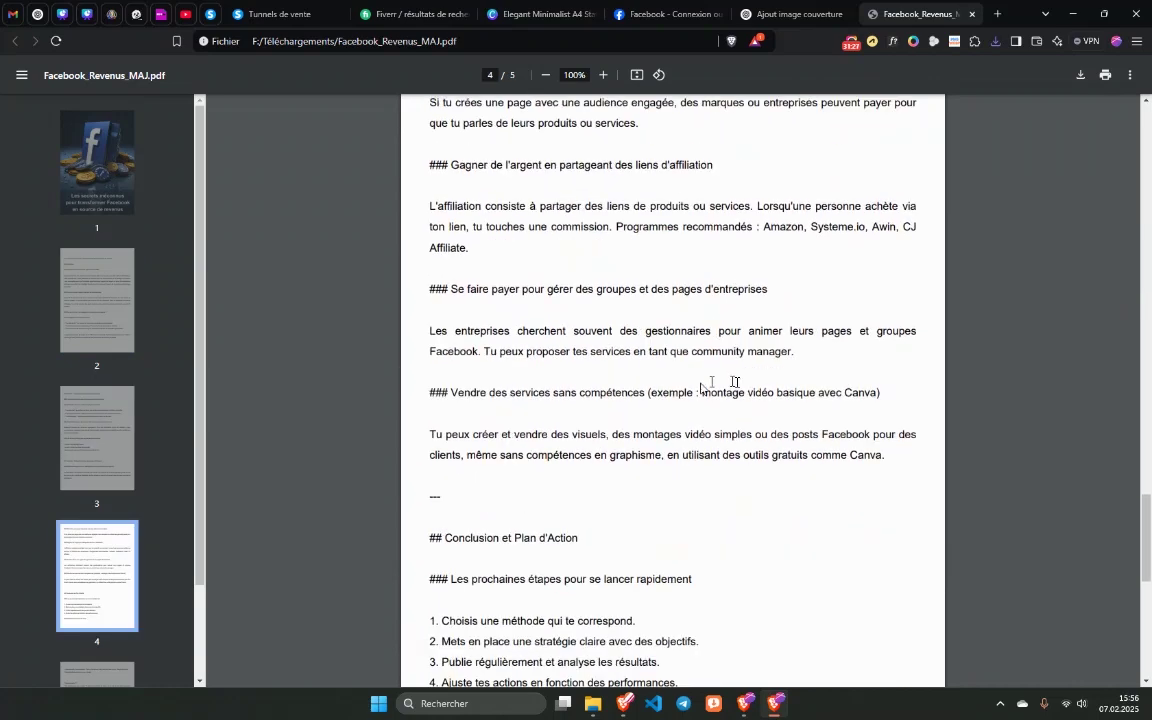
scroll(581, 300, "down", 2)
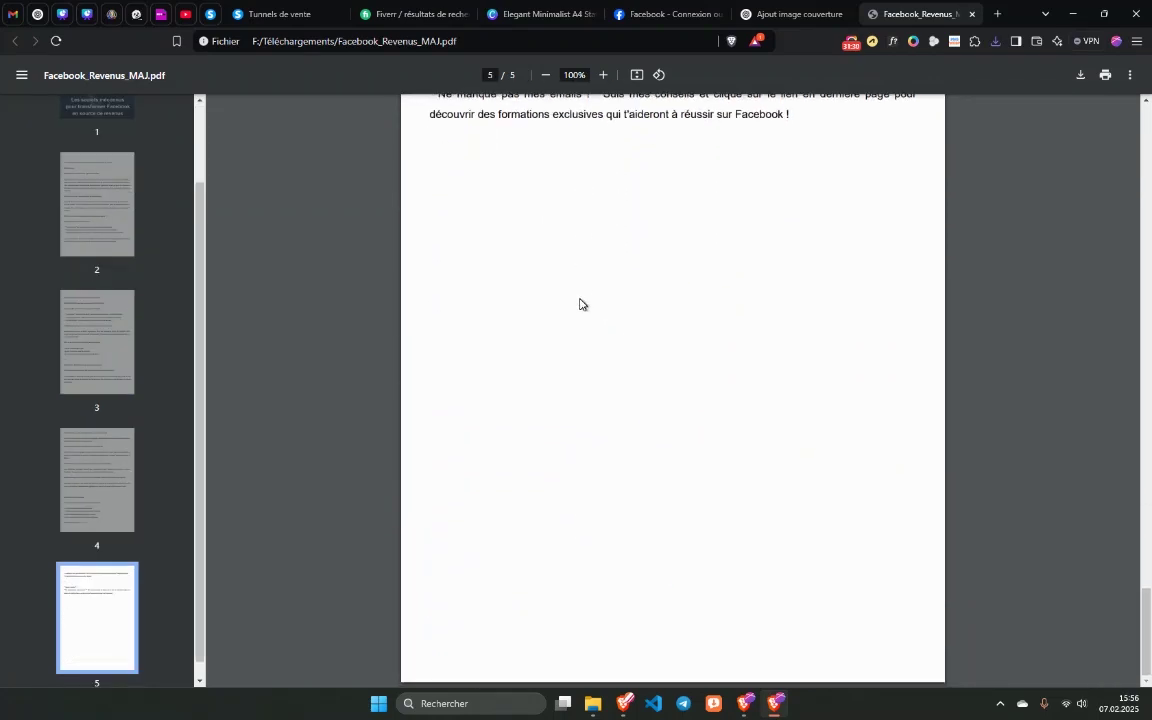
scroll(540, 380, "up", 7)
scroll(640, 400, "up", 10)
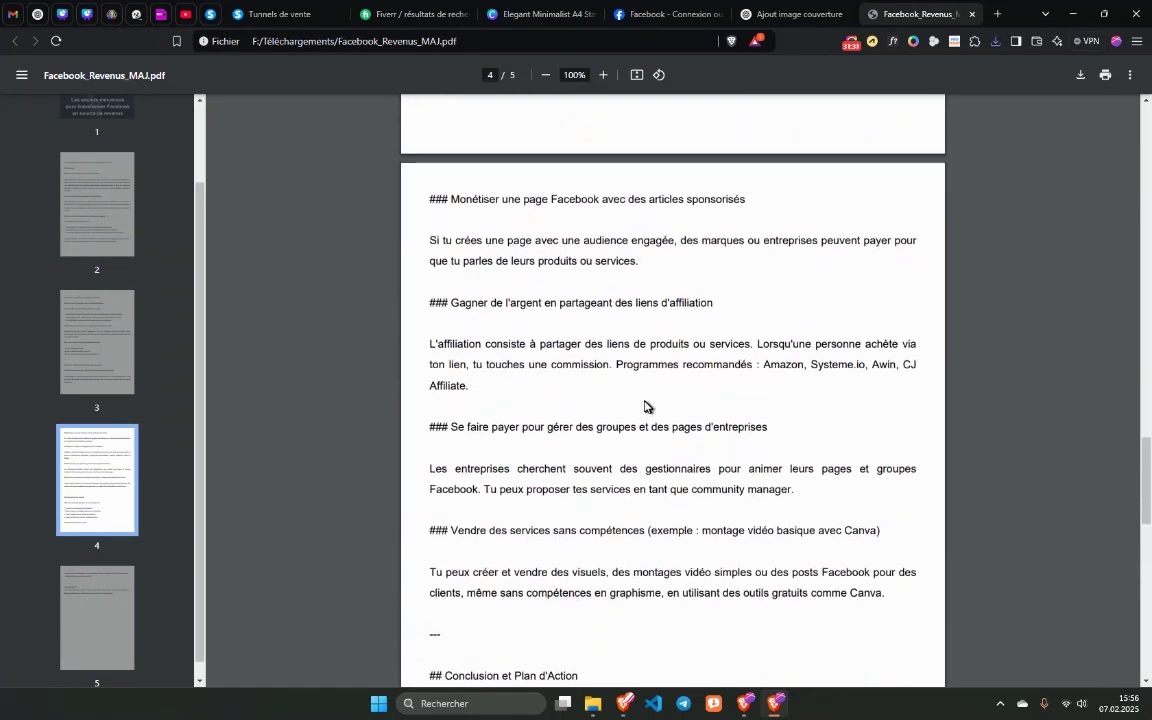
scroll(639, 399, "up", 8)
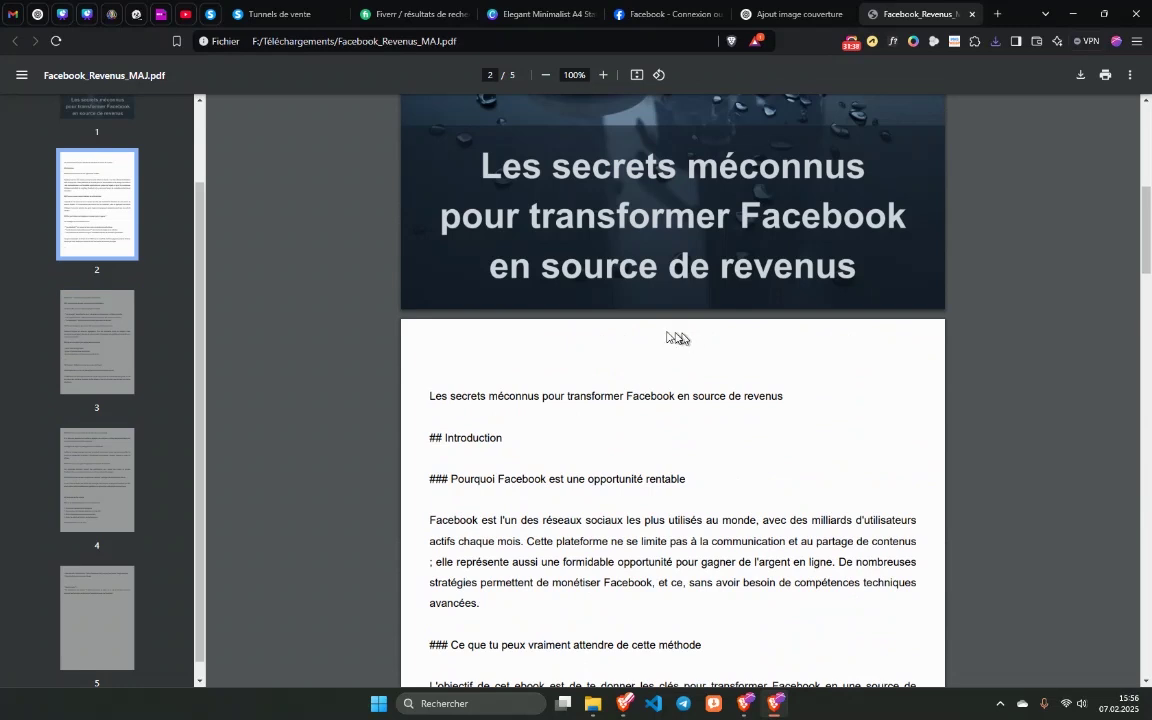
Examine the cover page of the PDF with its image and title, viewed whole at 75% zoom.
scroll(520, 320, "up", 3)
scroll(527, 310, "up", 3)
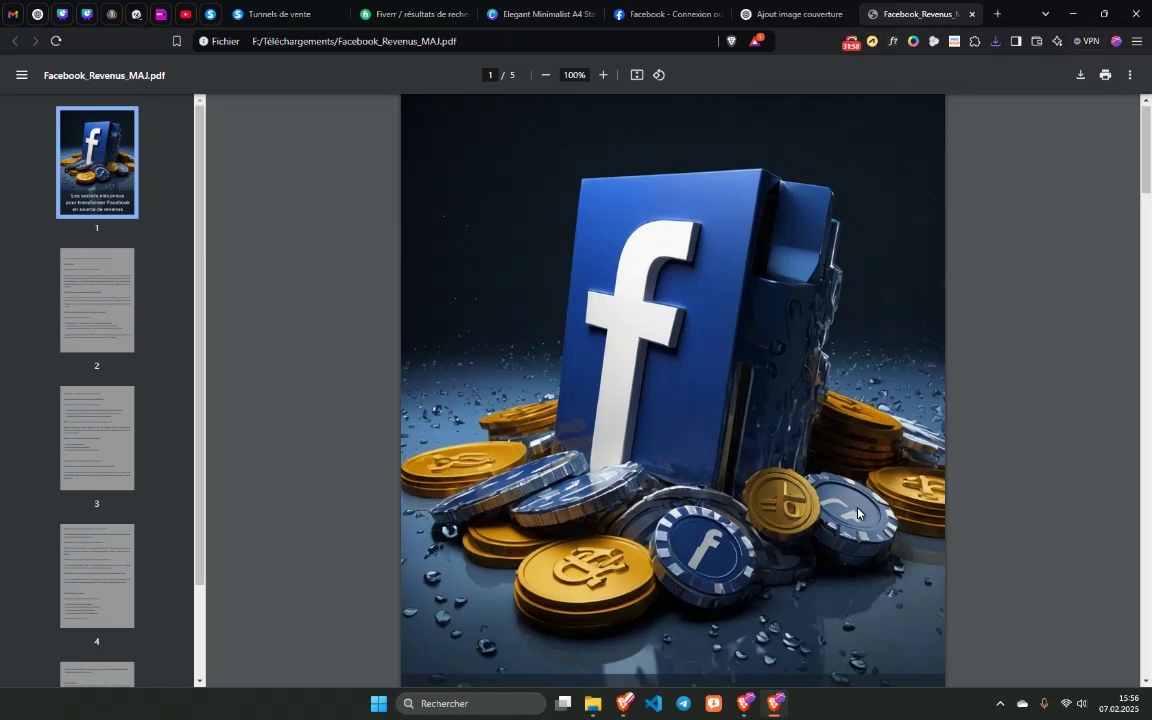
scroll(650, 512, "down", 2)
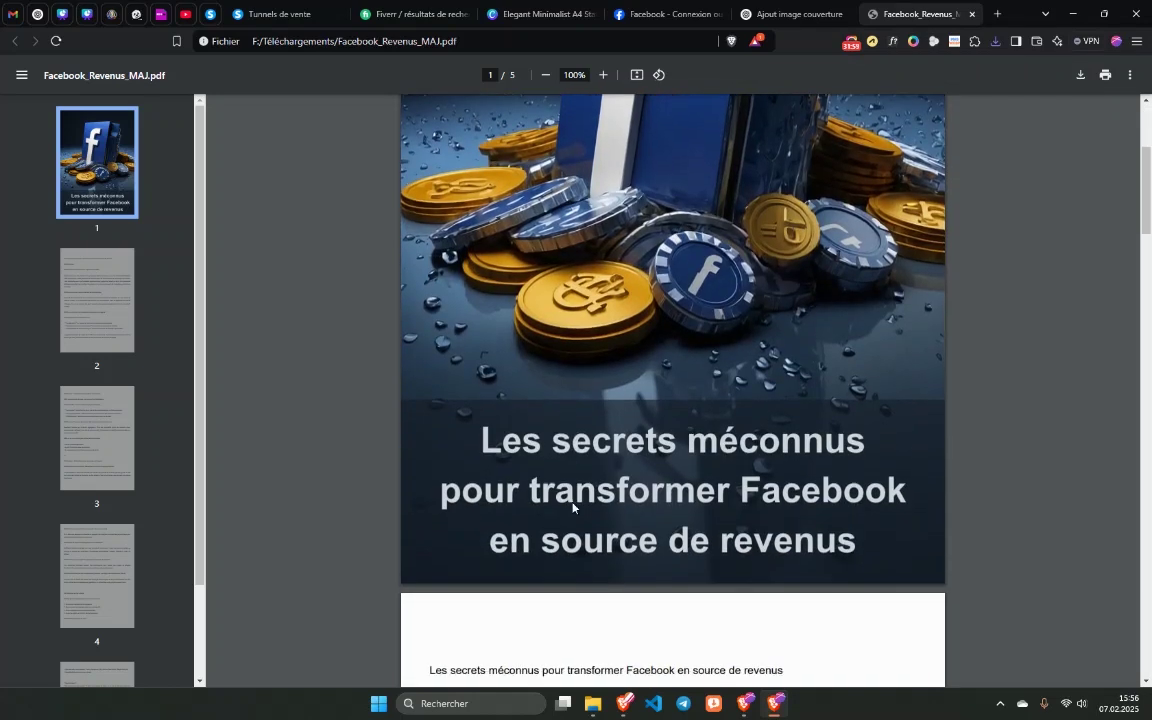
scroll(575, 510, "down", 3)
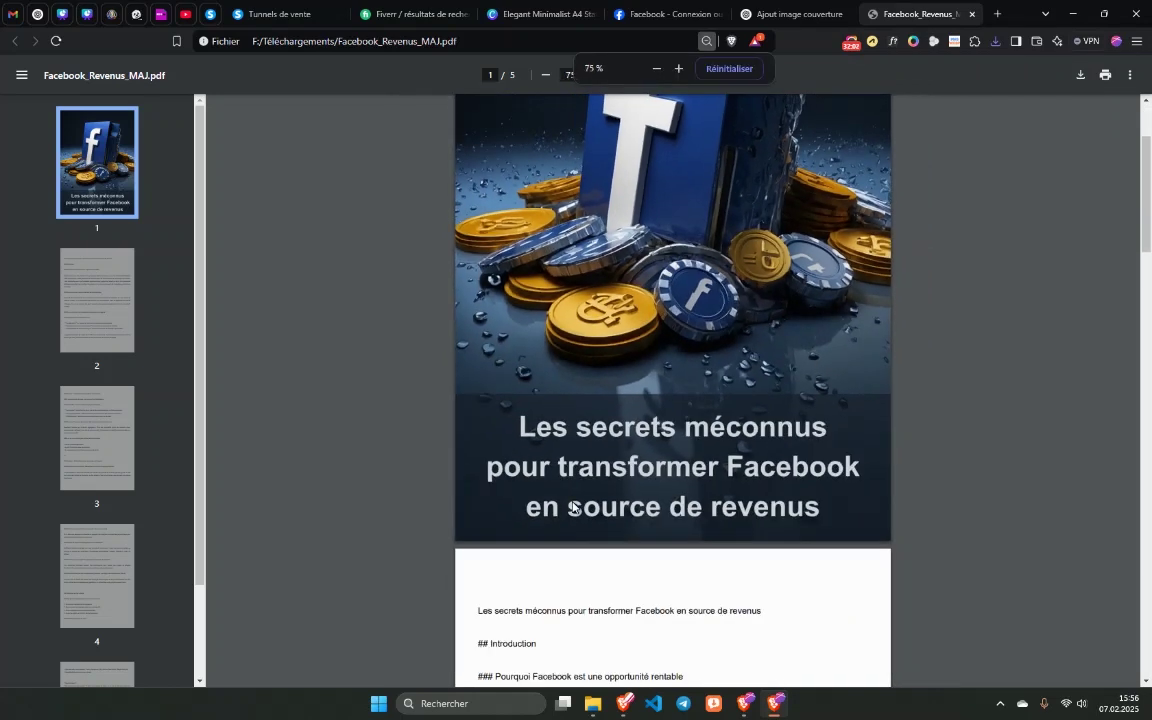
scroll(576, 492, "up", 2)
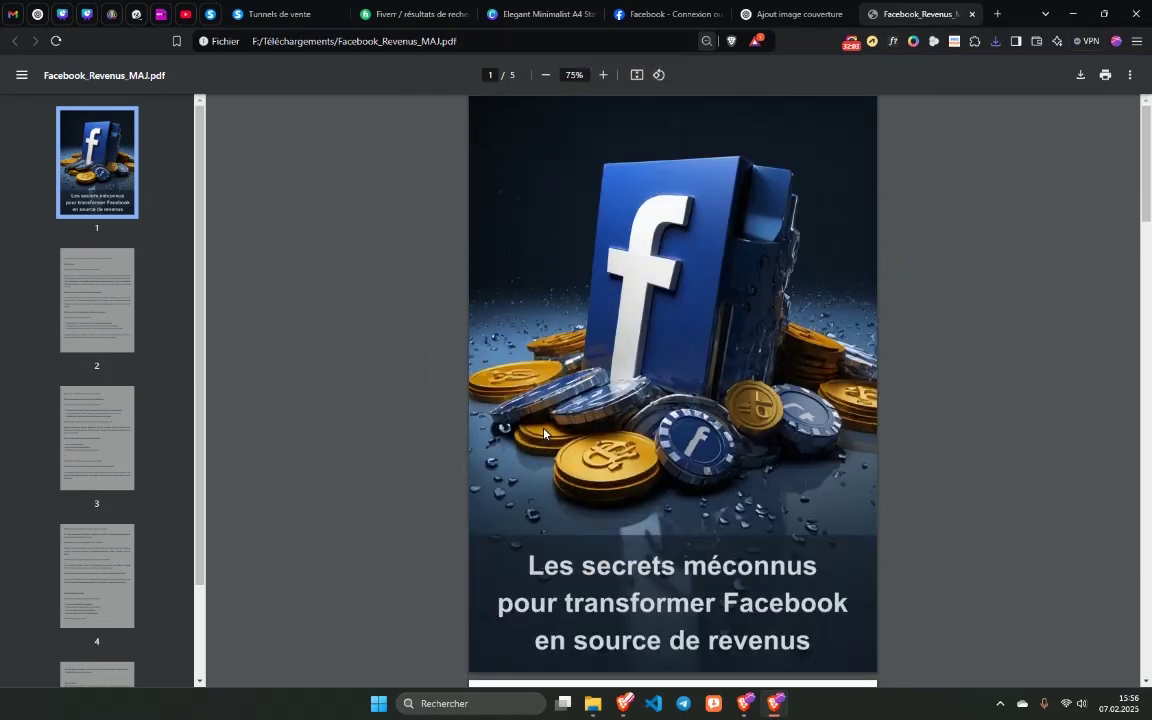